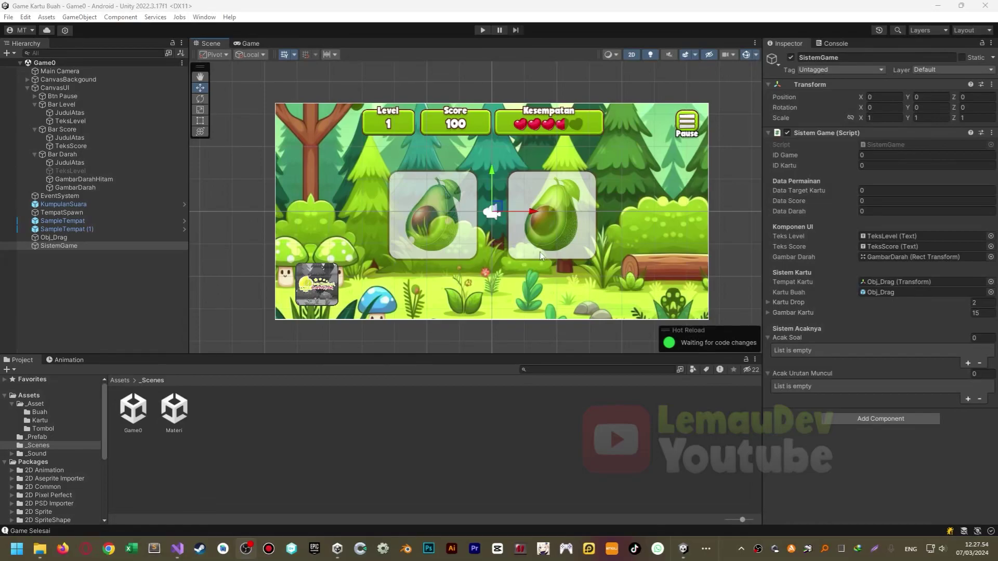
Duplicate CanvasUI as CanvasPause and set its Order in Layer to 15.
scroll(541, 256, up, 2)
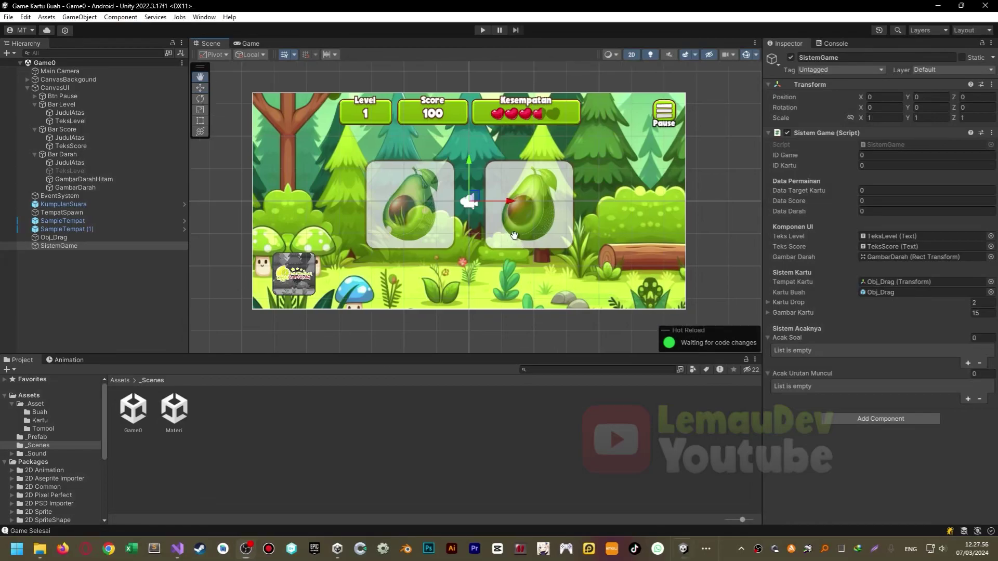
scroll(521, 214, down, 2)
double_click(52, 87)
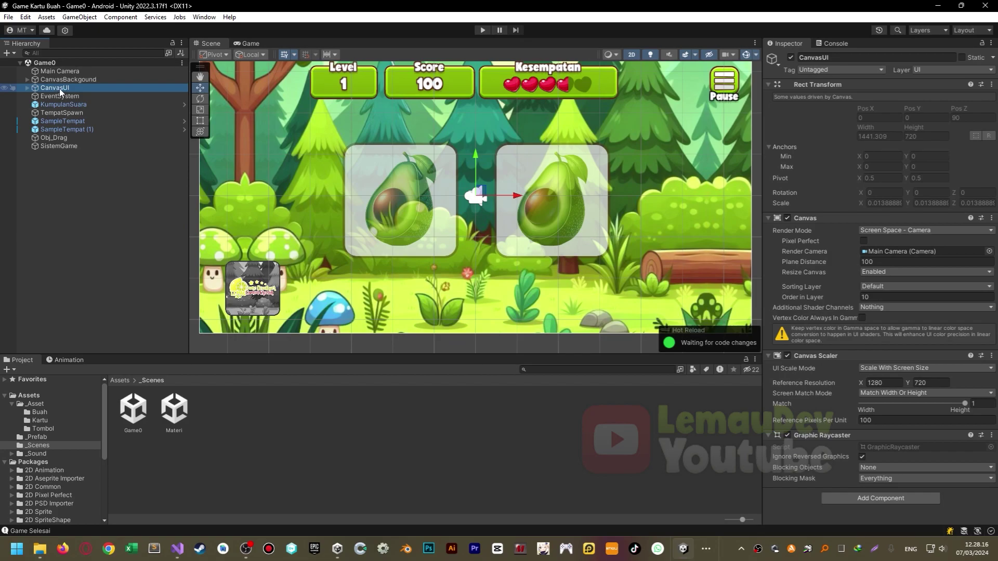
key(ctrl+d)
text(CanvasPause)
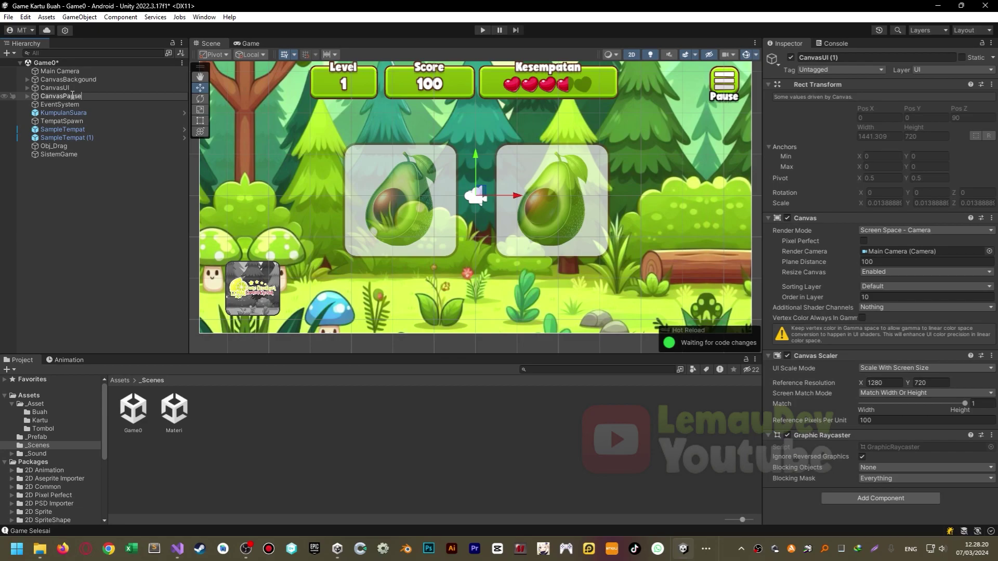
key(Return)
click(877, 295)
text(15)
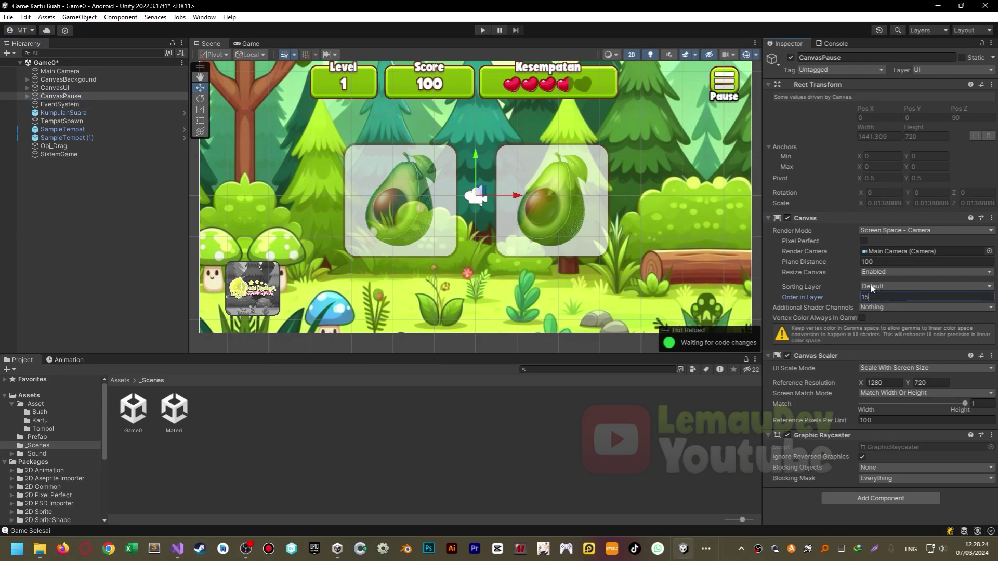
Delete Bar Level, Bar Score and Bar Darah so only Btn Pause remains under CanvasPause.
click(27, 96)
click(58, 105)
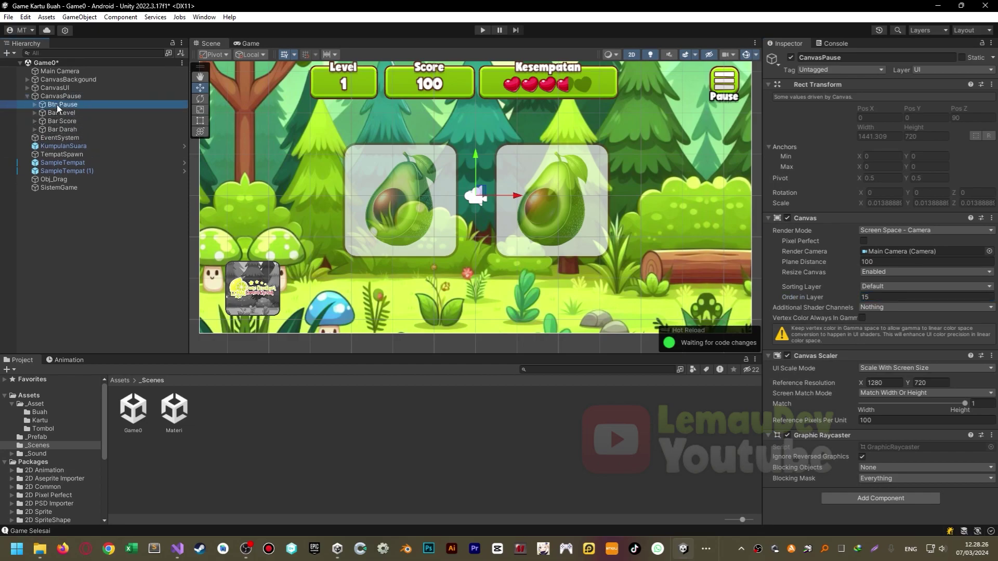
click(68, 129)
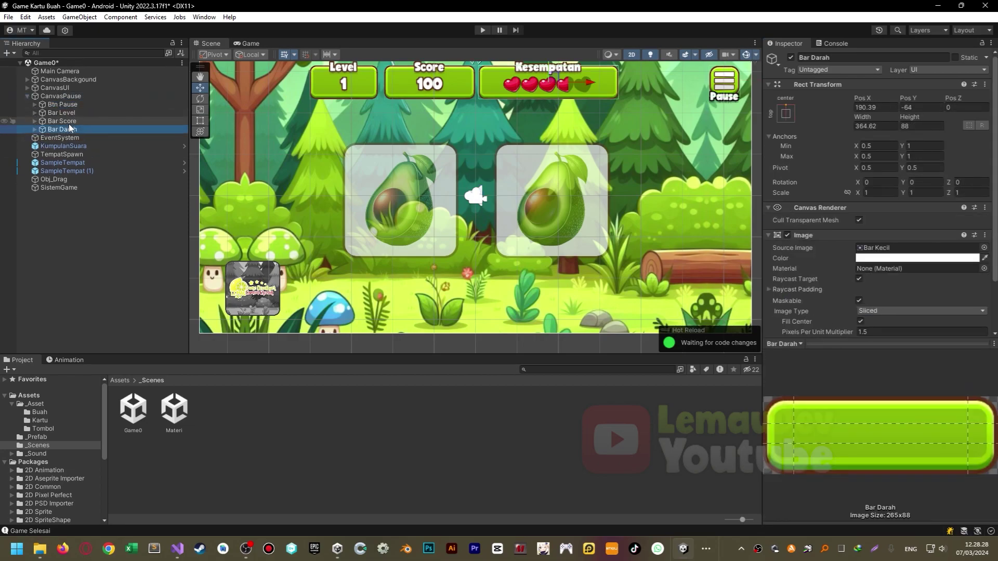
key(shift+Up)
key(shift+Up)
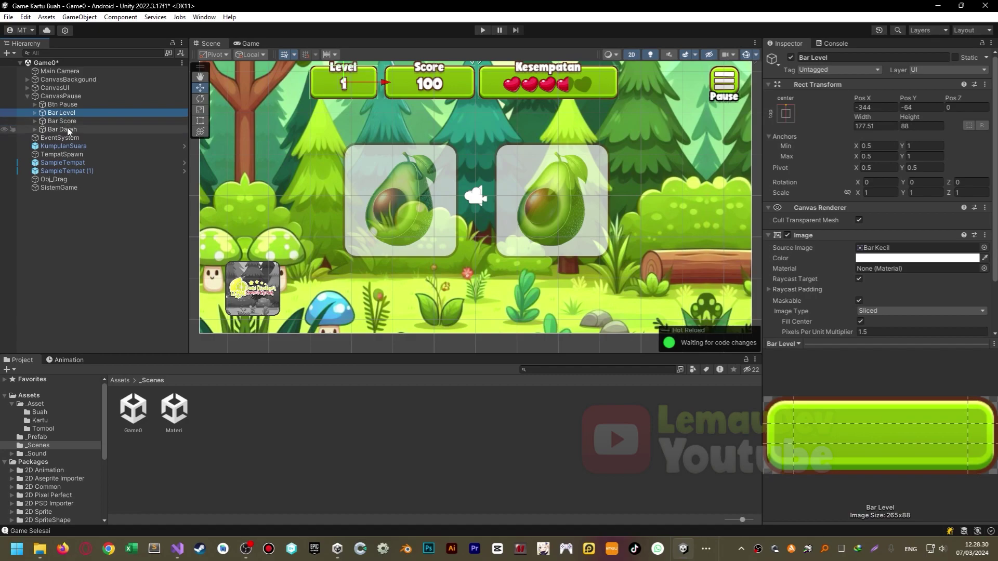
key(Delete)
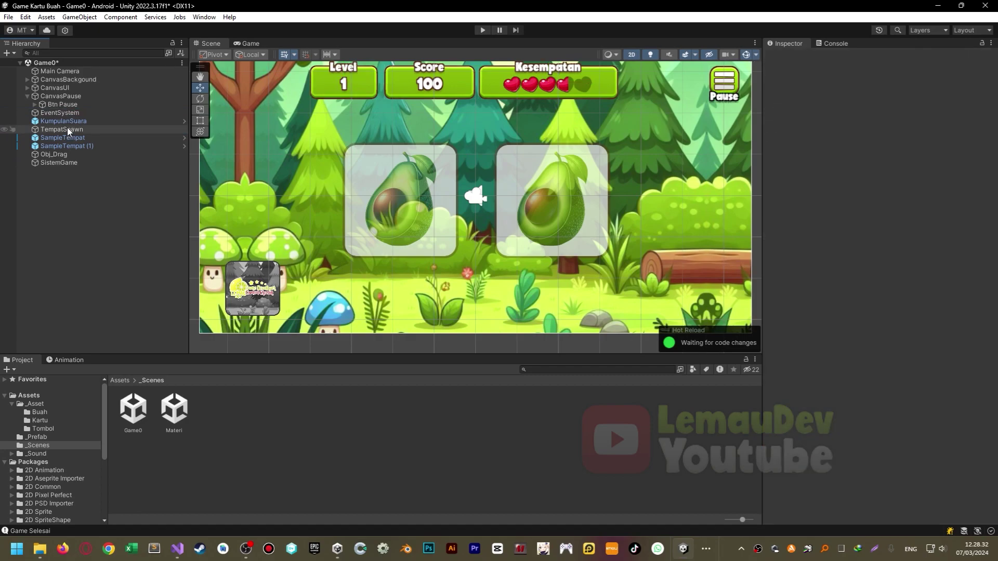
click(52, 103)
Add a UI Image under CanvasPause stretched to fill the whole canvas.
right_click(57, 96)
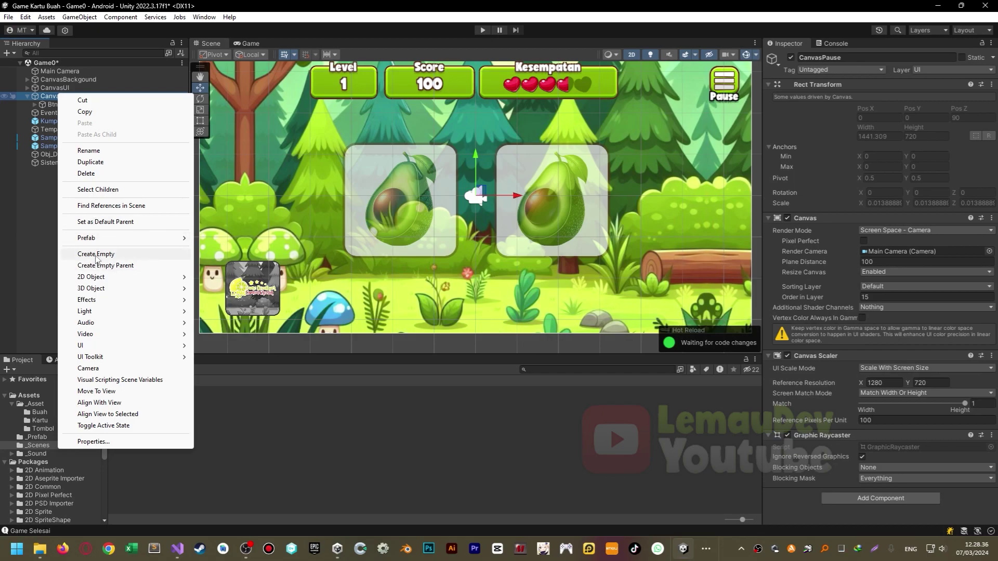
mouse_move(107, 348)
click(220, 347)
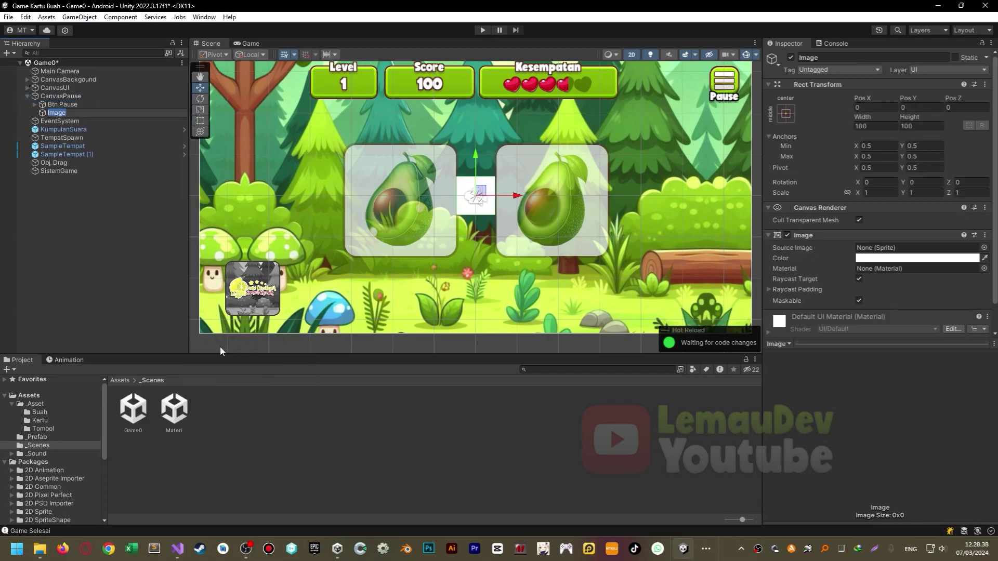
click(786, 115)
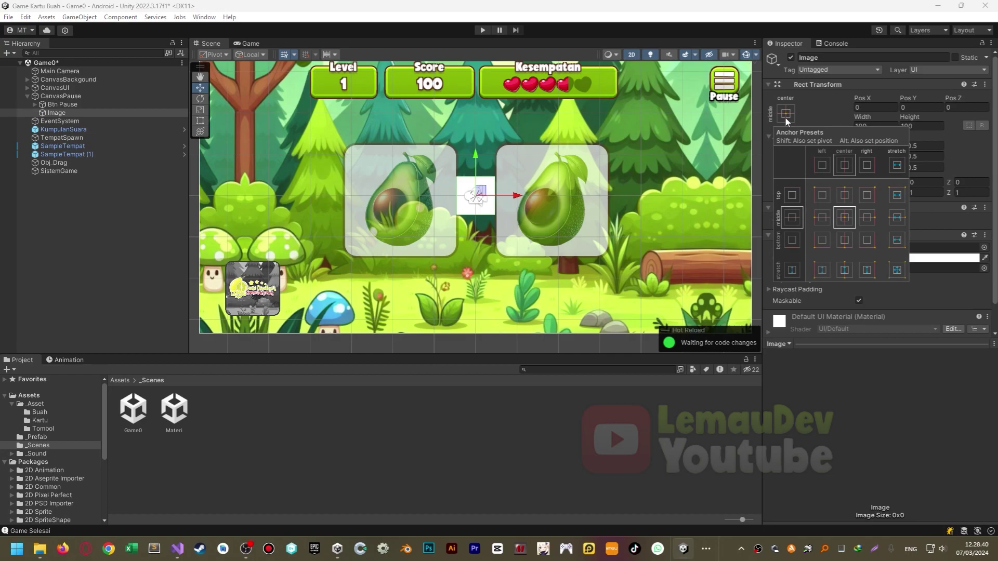
key(shift+alt)
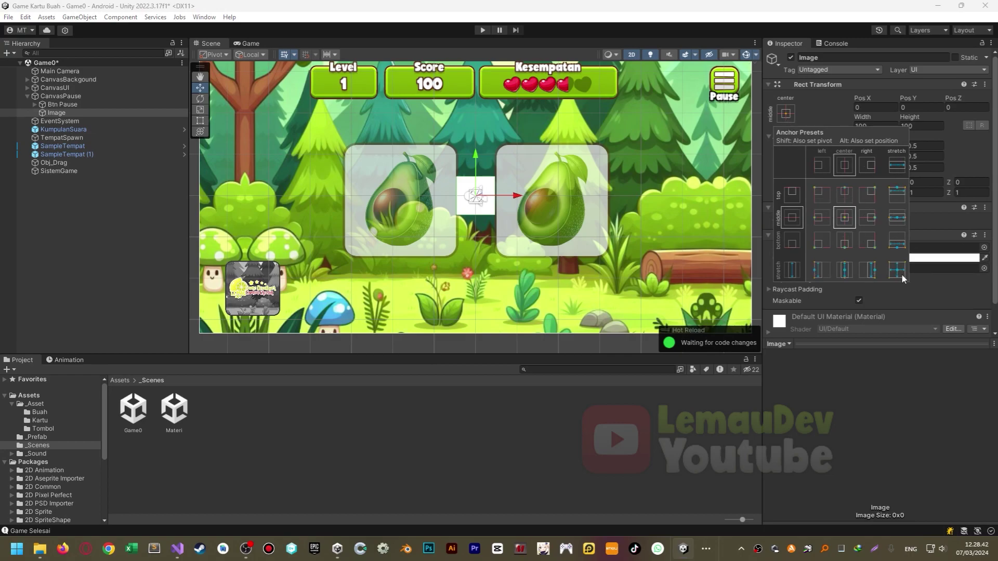
alt+shift+click(898, 271)
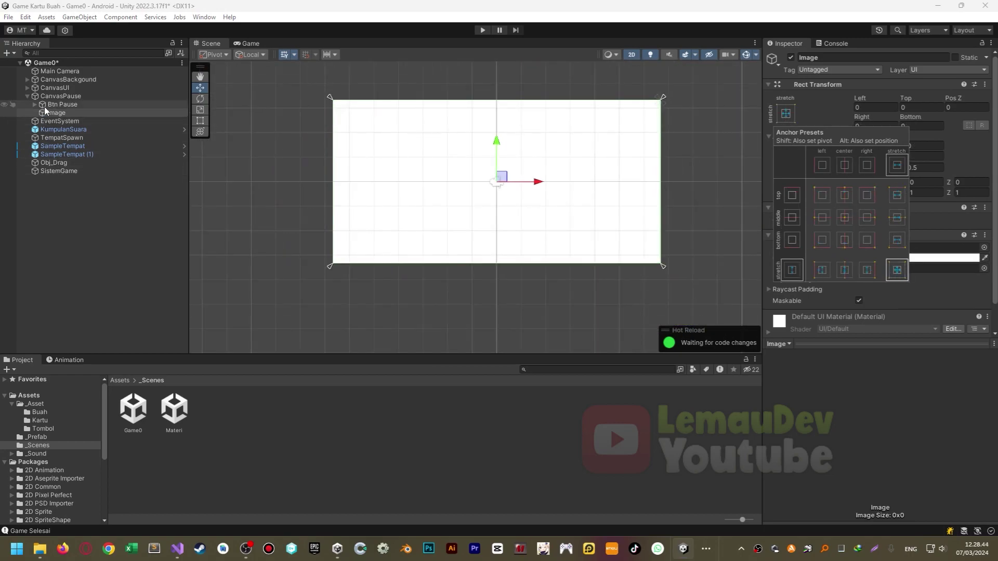
Move the image above Btn Pause and rename it Hitam.
drag(45, 108, 77, 101)
click(69, 104)
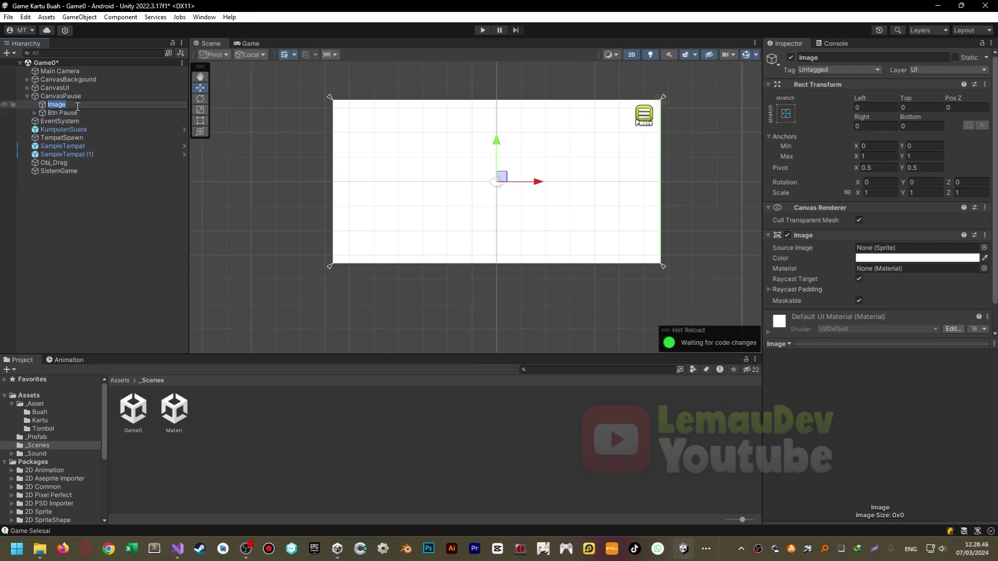
text(Ba)
key(BackSpace)
text(Hitam)
key(Return)
Color Hitam black (000000) with alpha 125.
click(873, 257)
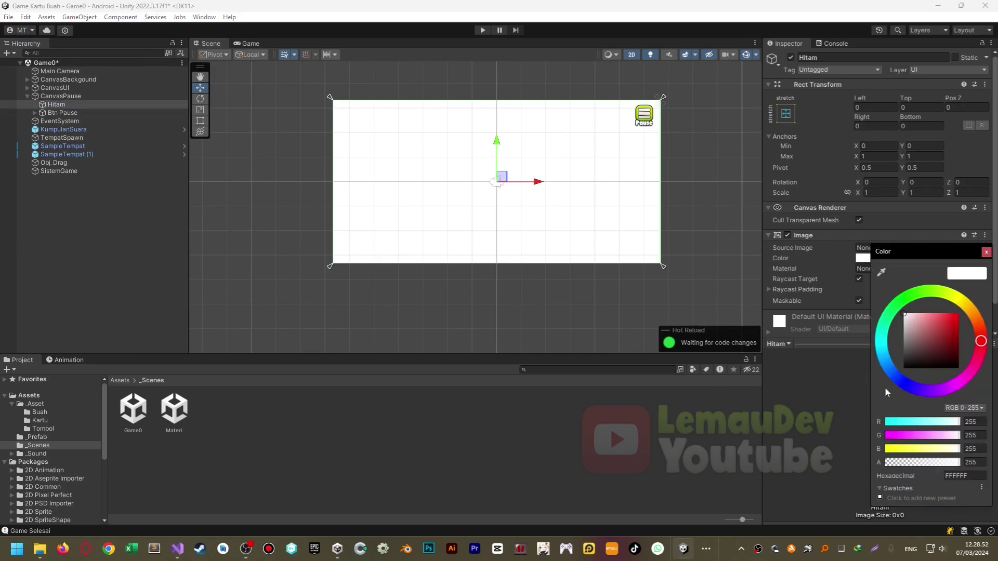
drag(926, 363, 890, 460)
text(125)
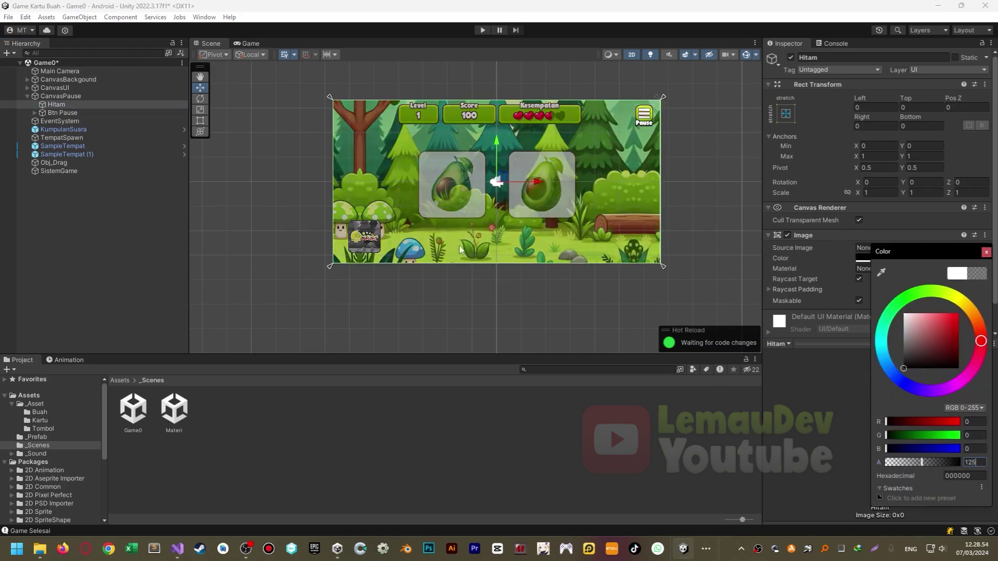
middle_drag(699, 306, 673, 314)
click(58, 111)
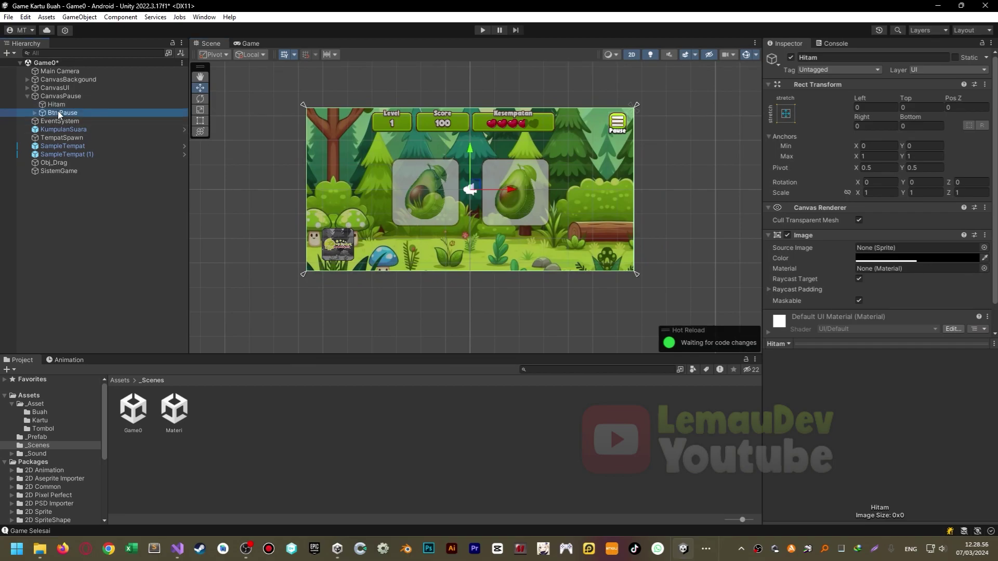
Add another Image under CanvasPause using the Container Pause Kosong sprite.
right_click(58, 98)
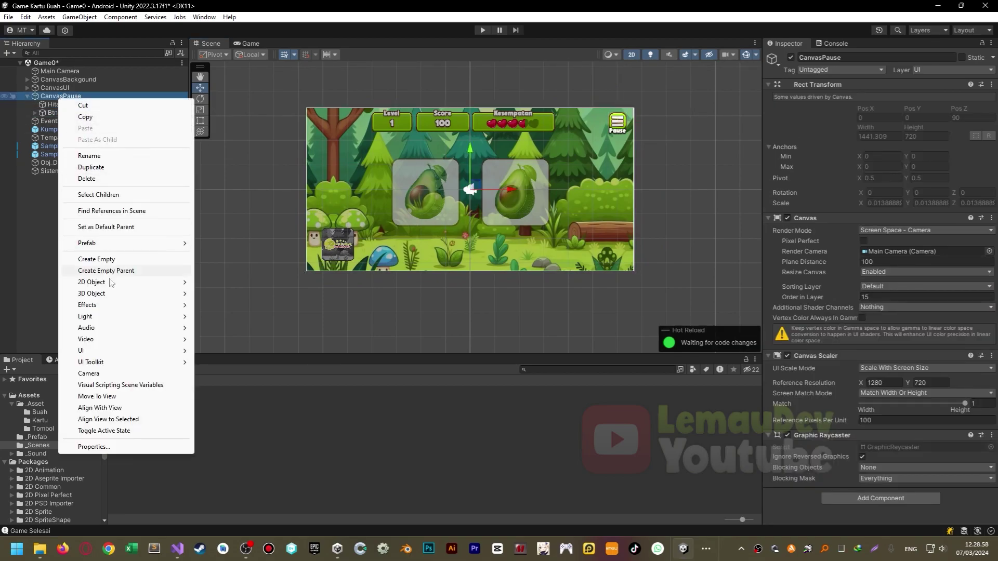
mouse_move(110, 353)
click(216, 351)
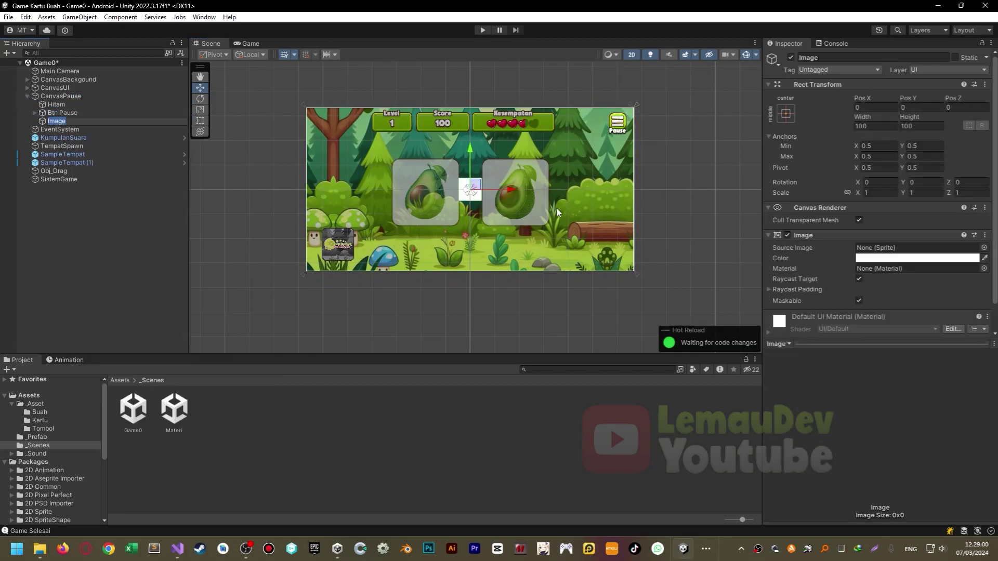
click(984, 248)
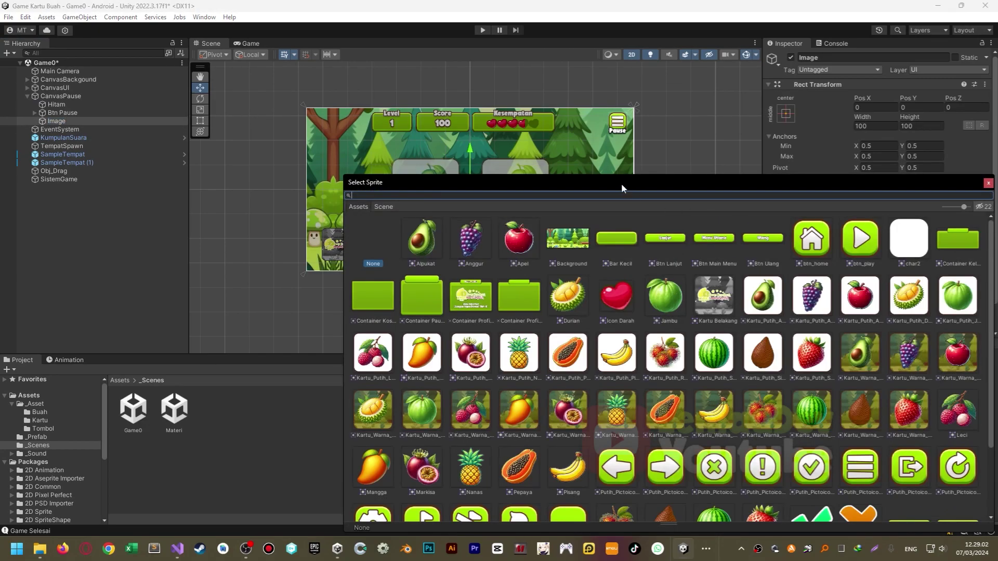
drag(624, 188, 460, 114)
ctrl+scroll(268, 219, up, 2)
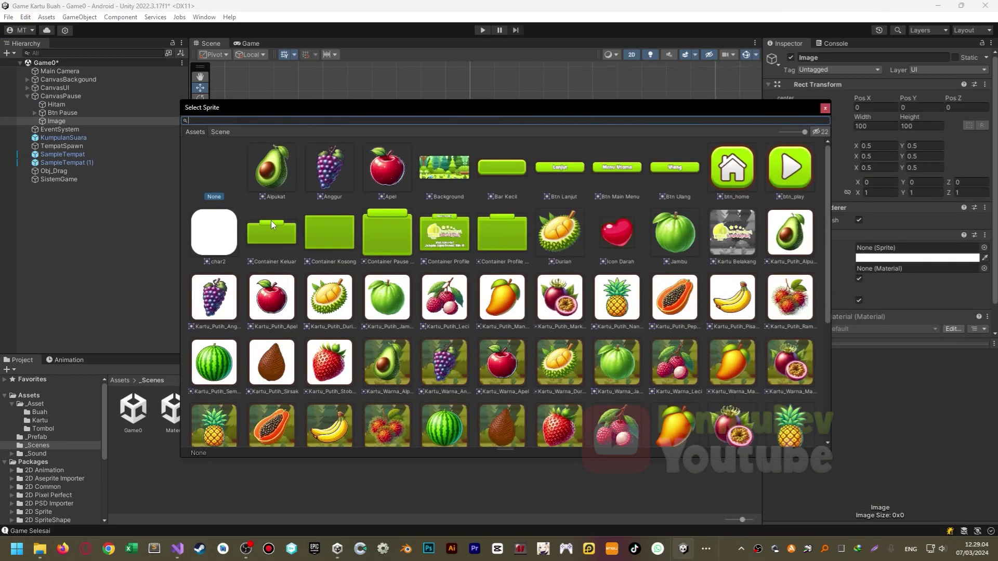
double_click(378, 234)
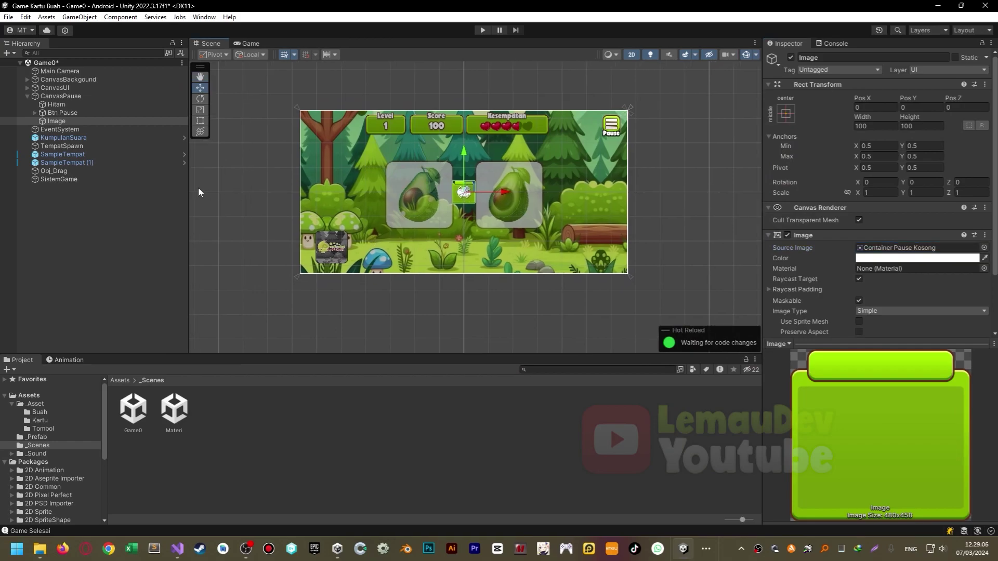
scroll(853, 290, down, 3)
Preserve its aspect, set native size, and enlarge the panel to about 580×554.
click(859, 276)
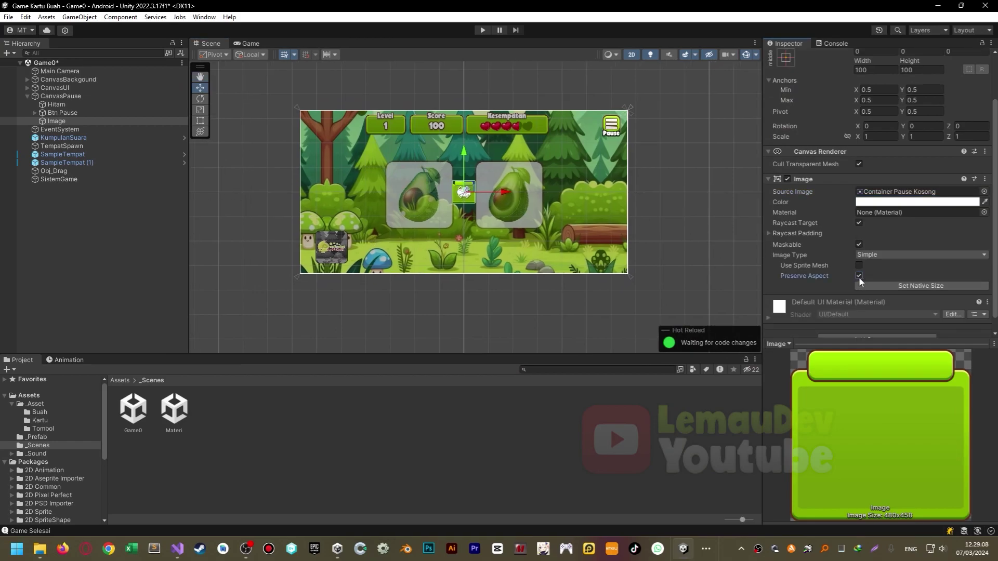
click(869, 284)
scroll(416, 184, up, 2)
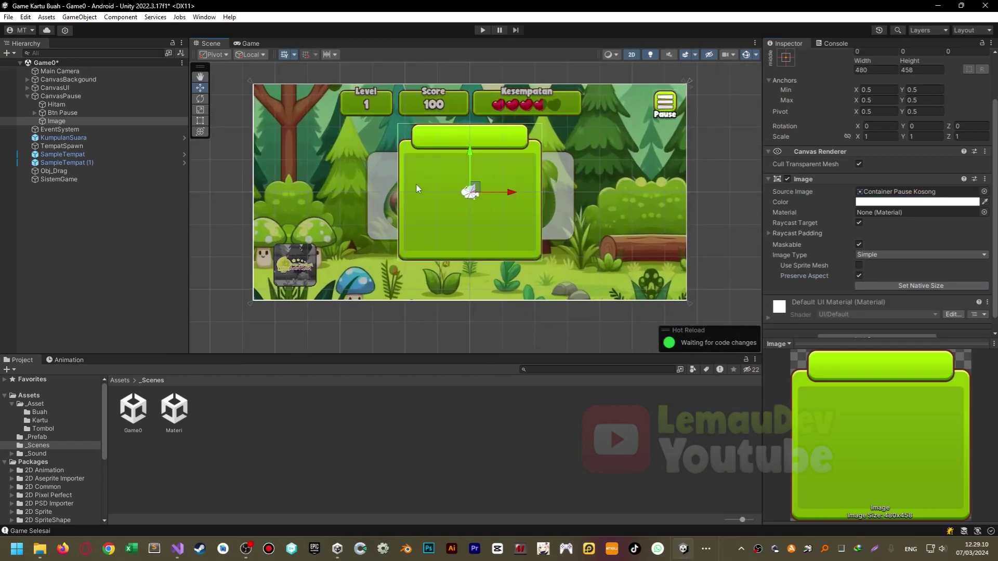
scroll(351, 215, up, 1)
key(t)
alt+shift+drag(413, 138, 429, 123)
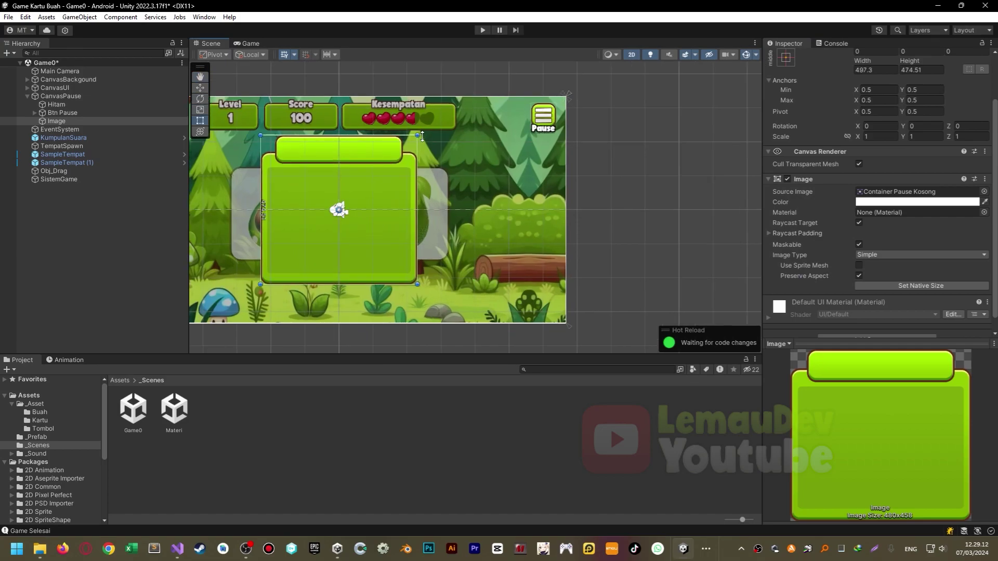
click(35, 112)
Duplicate the NamaBuah text into the panel image, centre it, and move it onto the top bar.
click(64, 120)
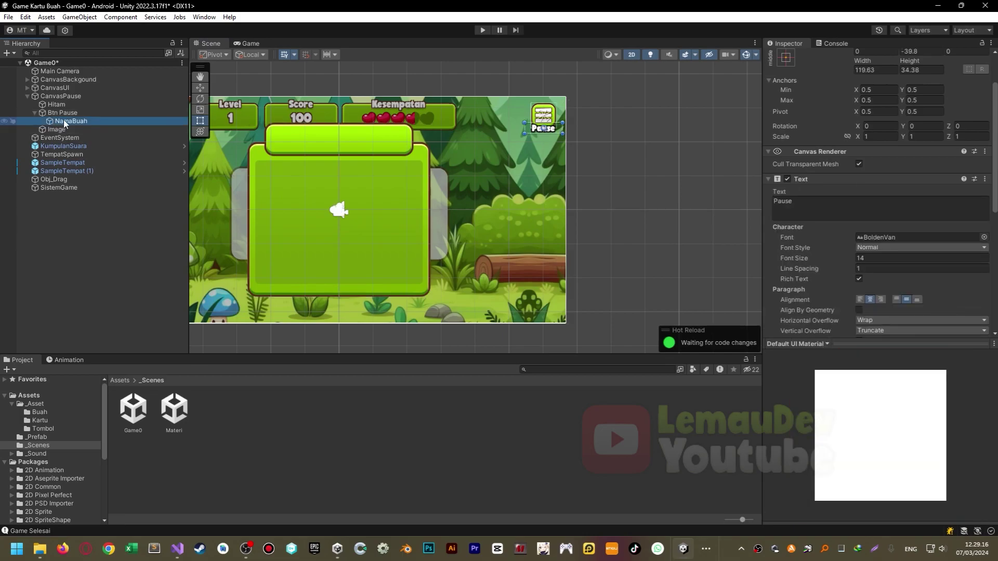
key(ctrl+d)
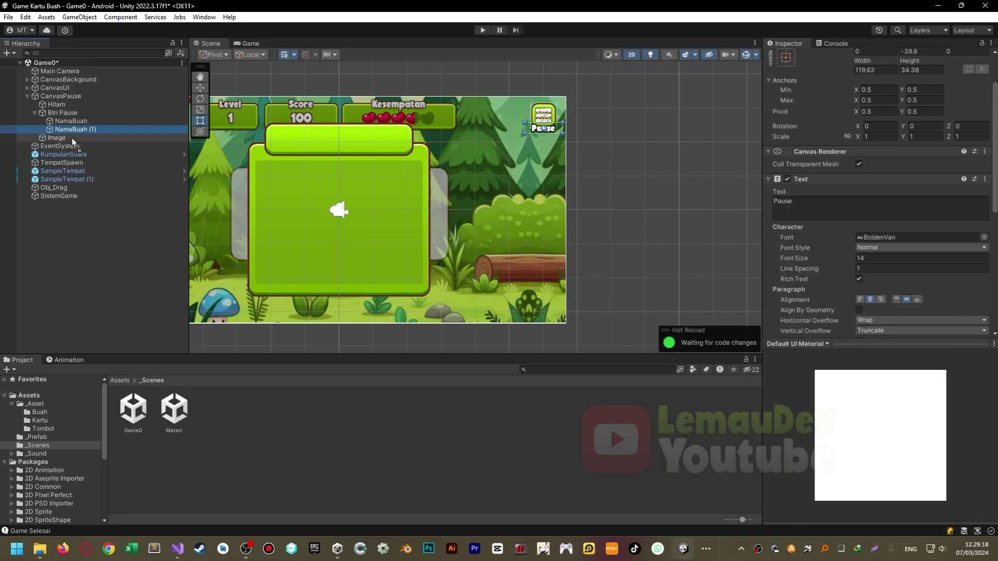
drag(75, 138, 75, 138)
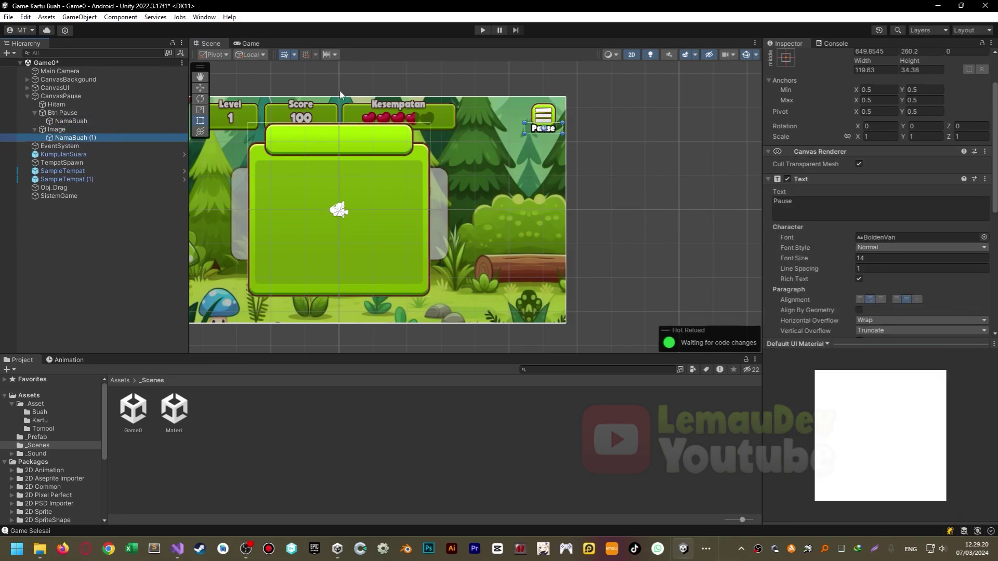
click(775, 60)
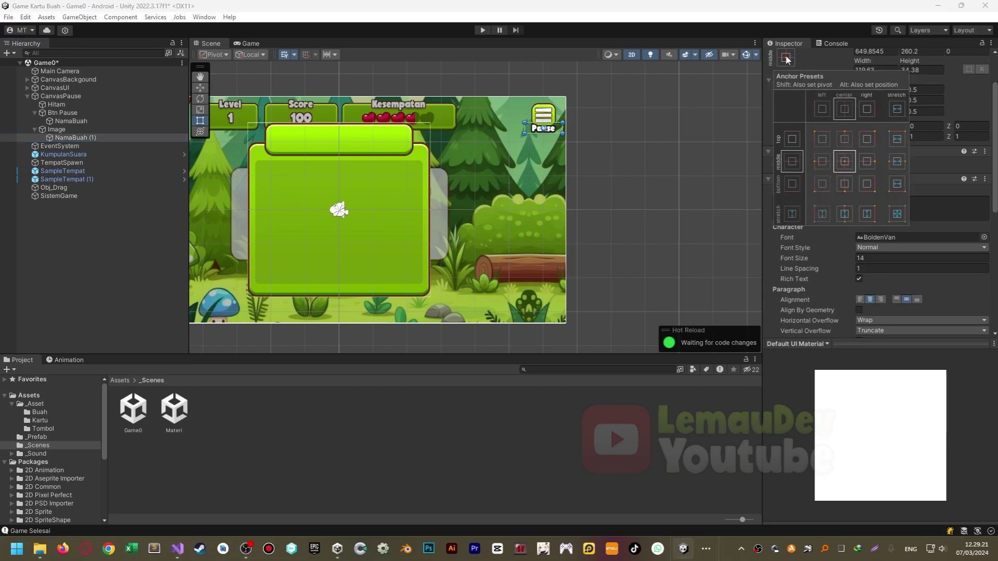
alt+click(845, 167)
scroll(407, 173, up, 2)
scroll(392, 193, up, 1)
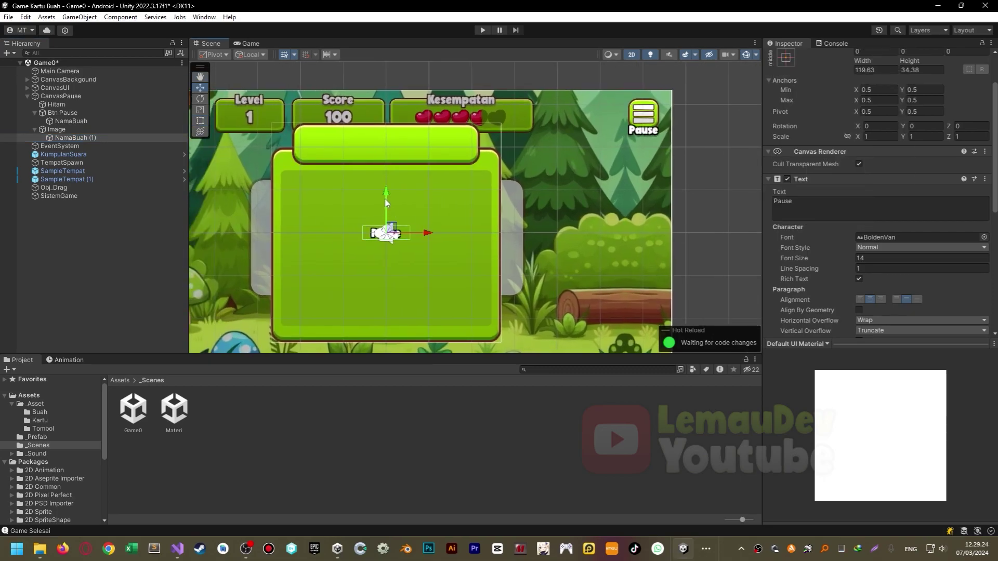
drag(385, 201, 398, 107)
Change the title text to 'Menu Pause' and enlarge it.
click(934, 204)
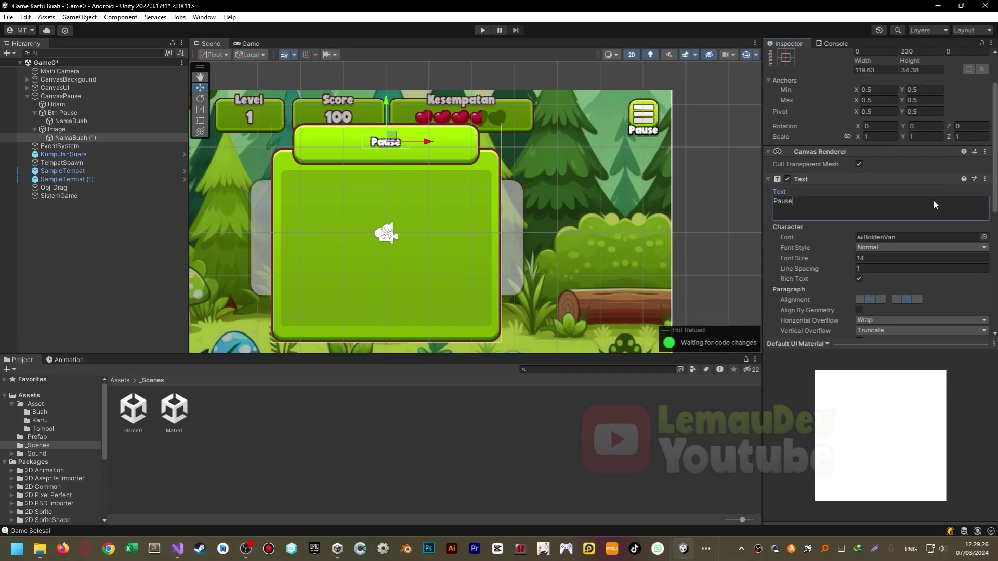
key(Home)
text(Menu)
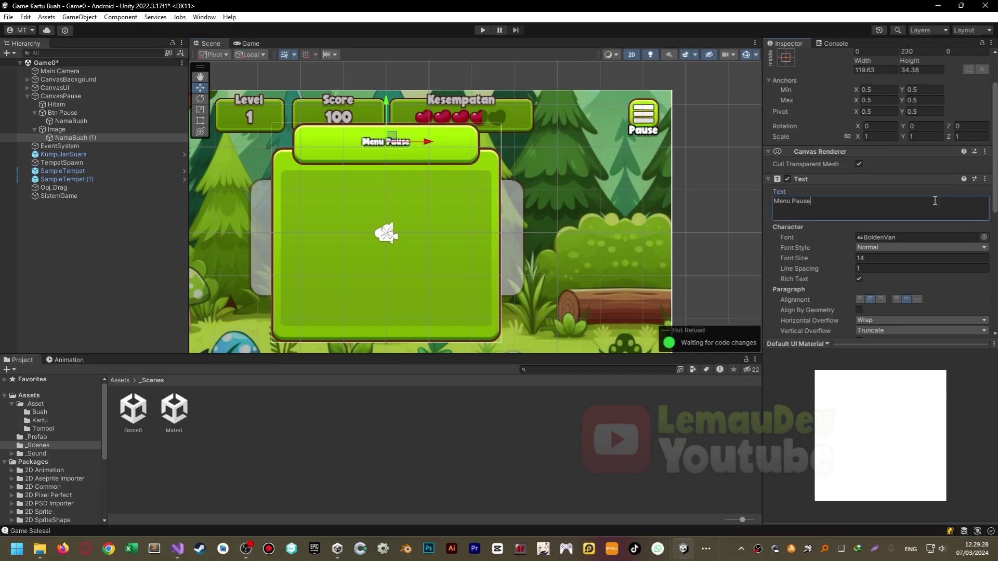
scroll(416, 123, up, 2)
scroll(407, 198, up, 2)
key(t)
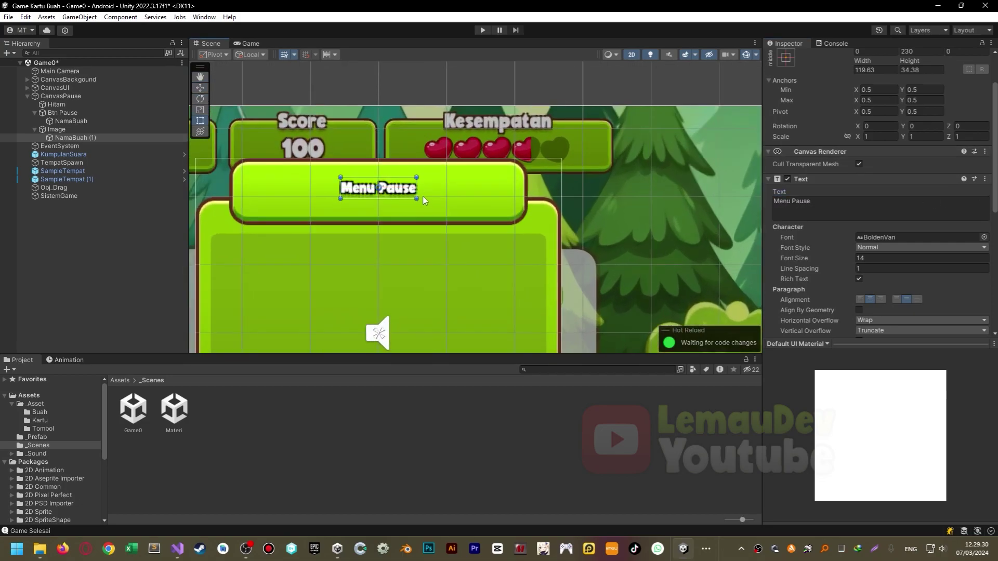
mouse_move(419, 191)
alt+mouse_down()
mouse_move(462, 191)
mouse_move(445, 167)
mouse_move(476, 183)
alt+mouse_up()
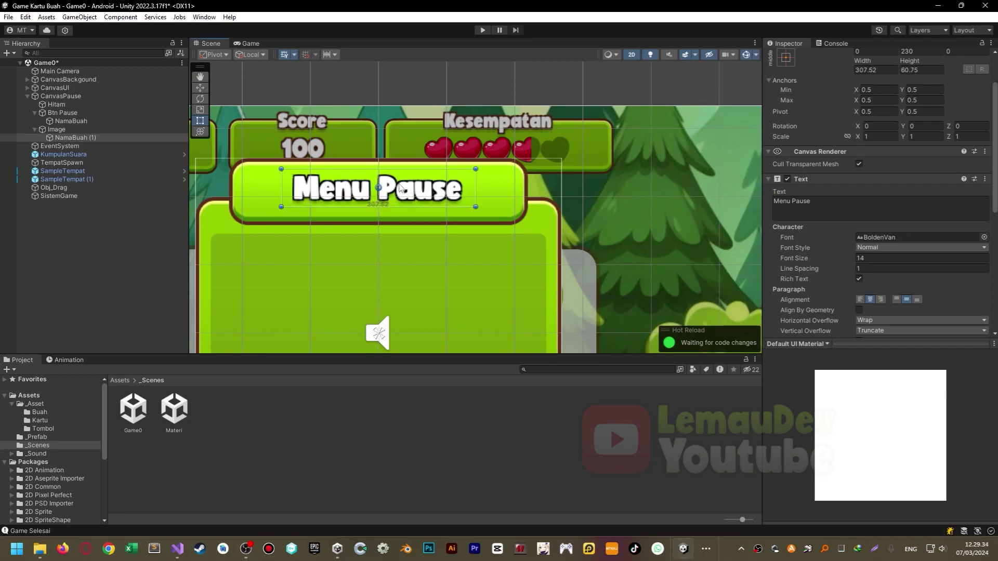
scroll(381, 172, down, 2)
scroll(333, 188, down, 1)
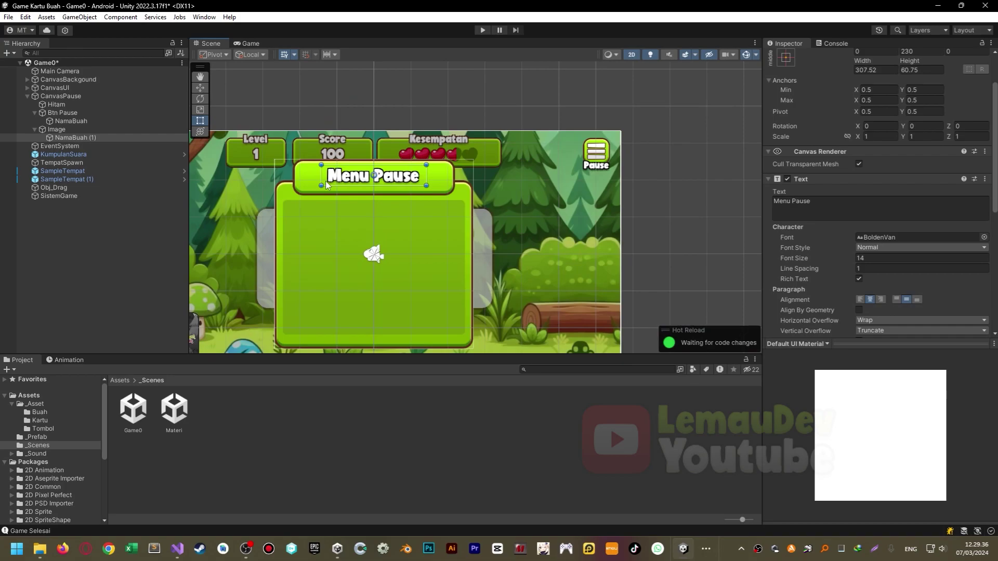
Rename the title JudulAtas and the panel Container.
click(79, 137)
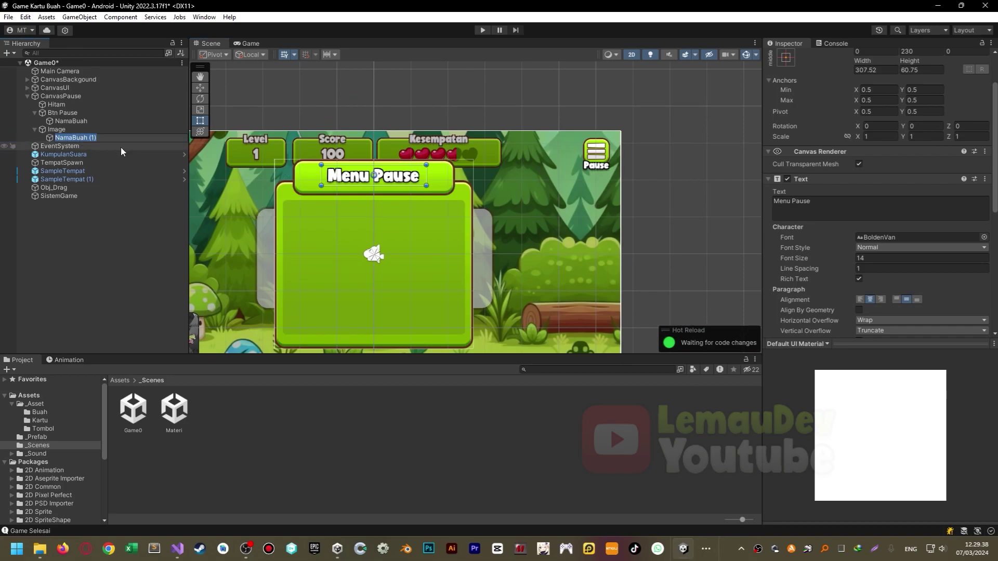
text(JudulAtas)
key(Return)
key(Up)
key(F2)
text(Container)
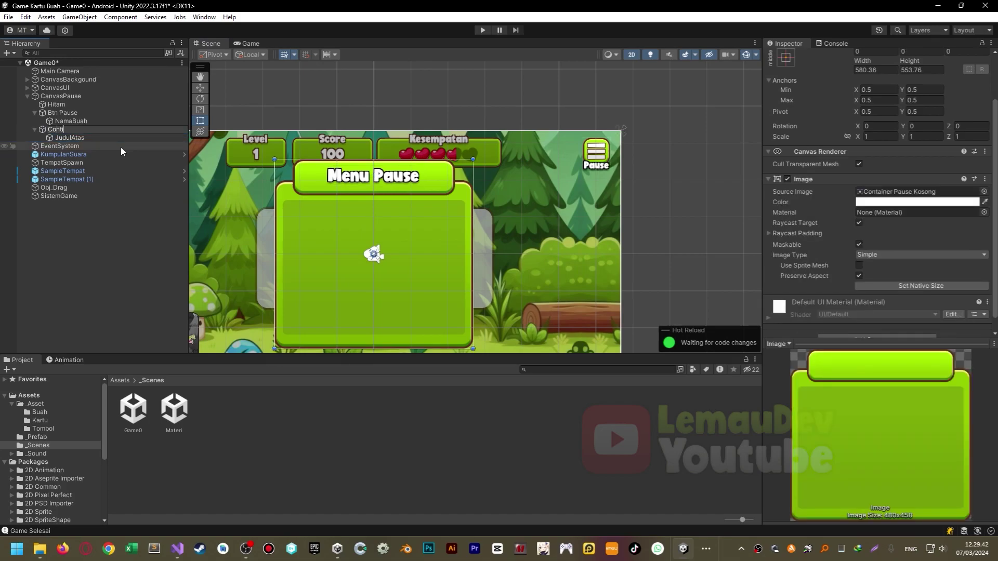
key(Return)
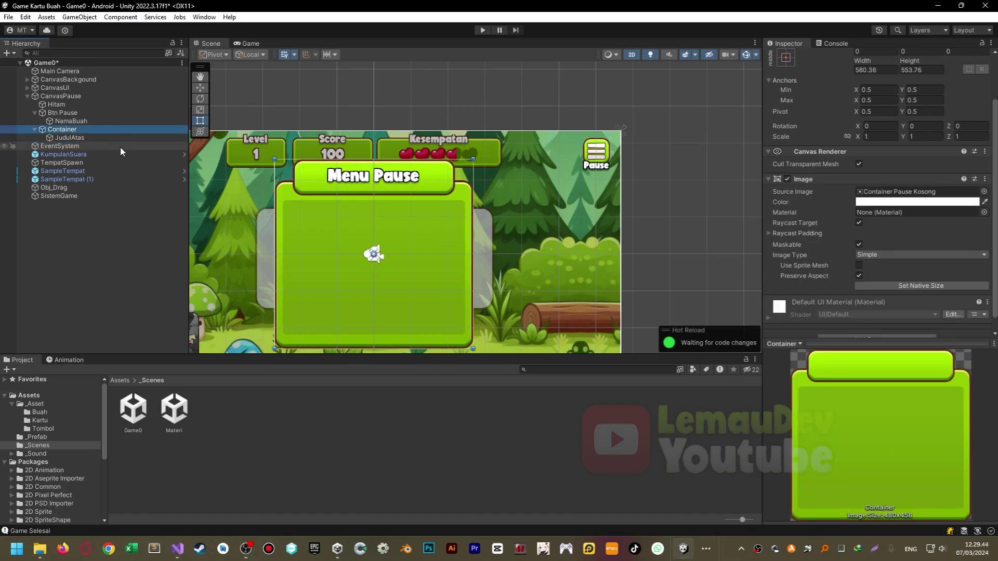
Move Btn Pause inside Container and centre it with the middle-center anchor preset.
drag(65, 113, 79, 138)
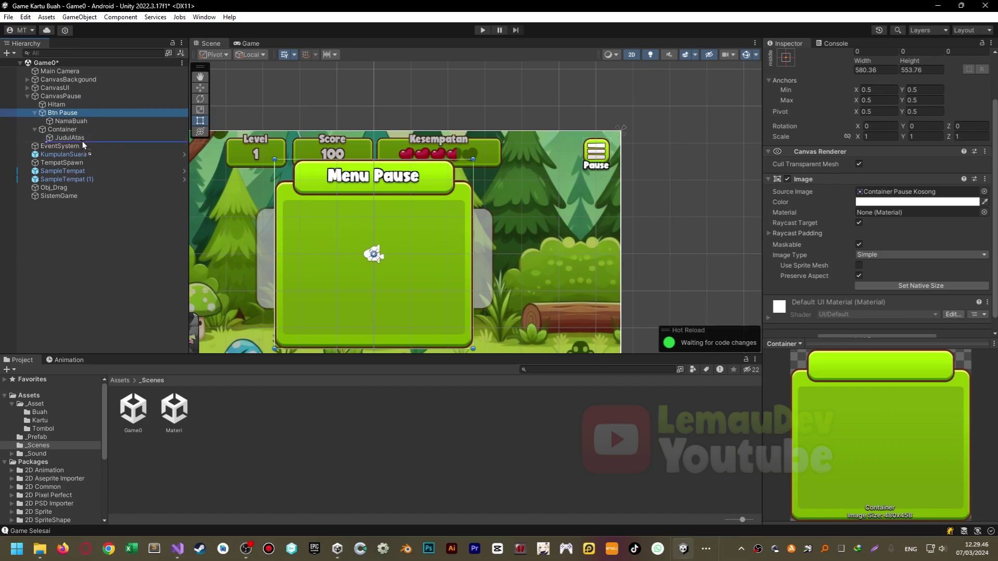
click(786, 58)
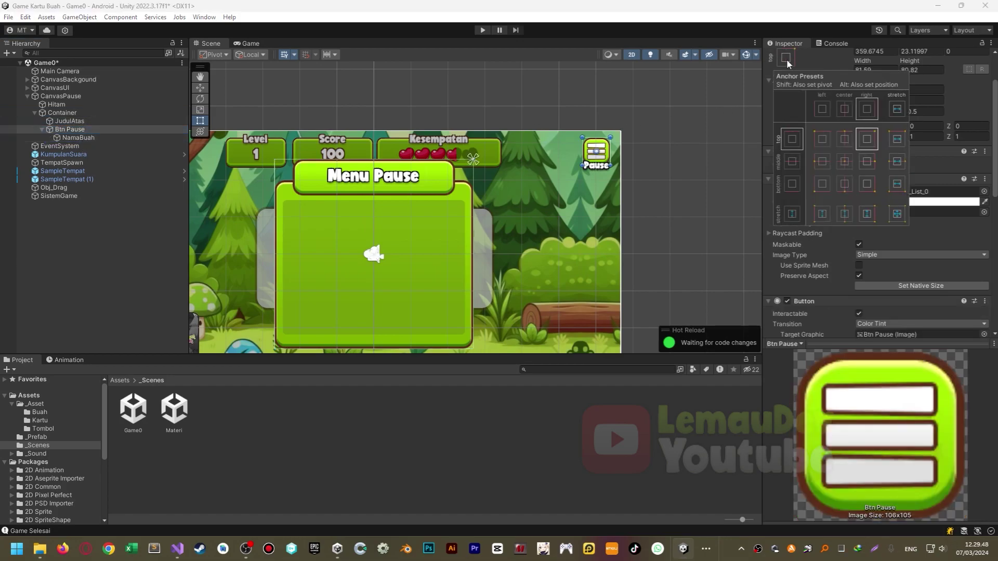
key(alt)
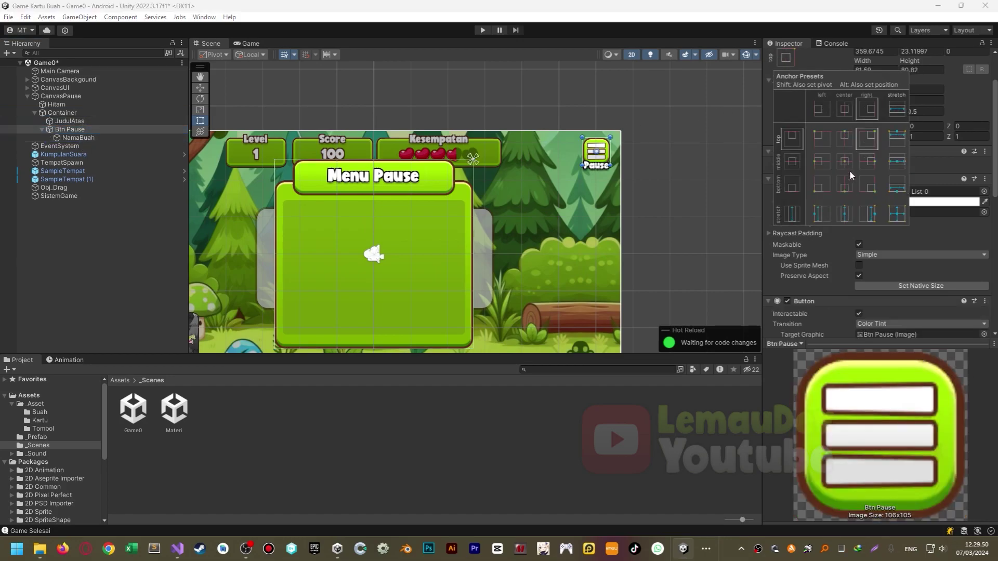
alt+click(848, 169)
scroll(355, 272, up, 3)
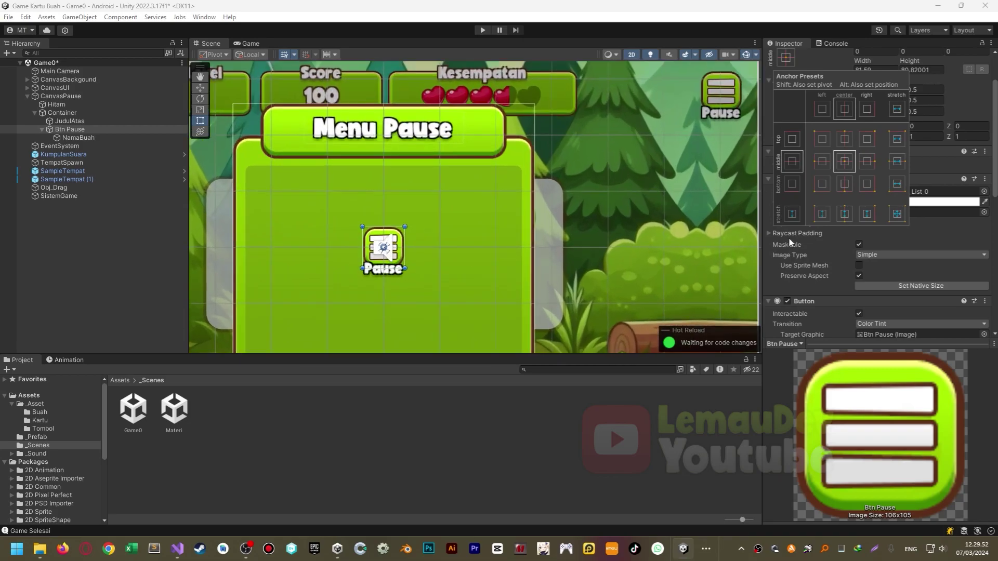
click(64, 130)
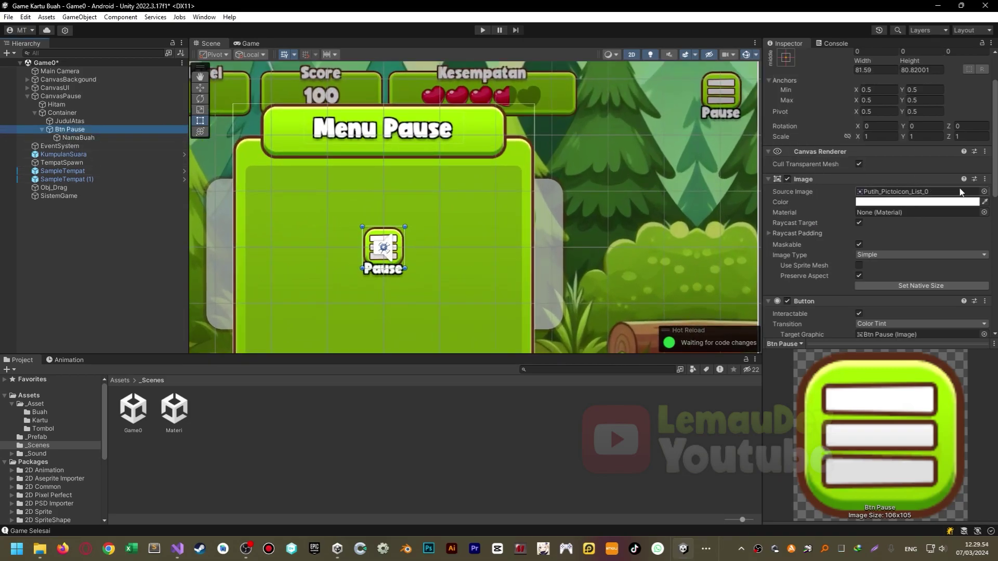
Give the button the Tombol Kosong sprite and widen it to about 469×81.
click(984, 192)
scroll(534, 336, down, 1)
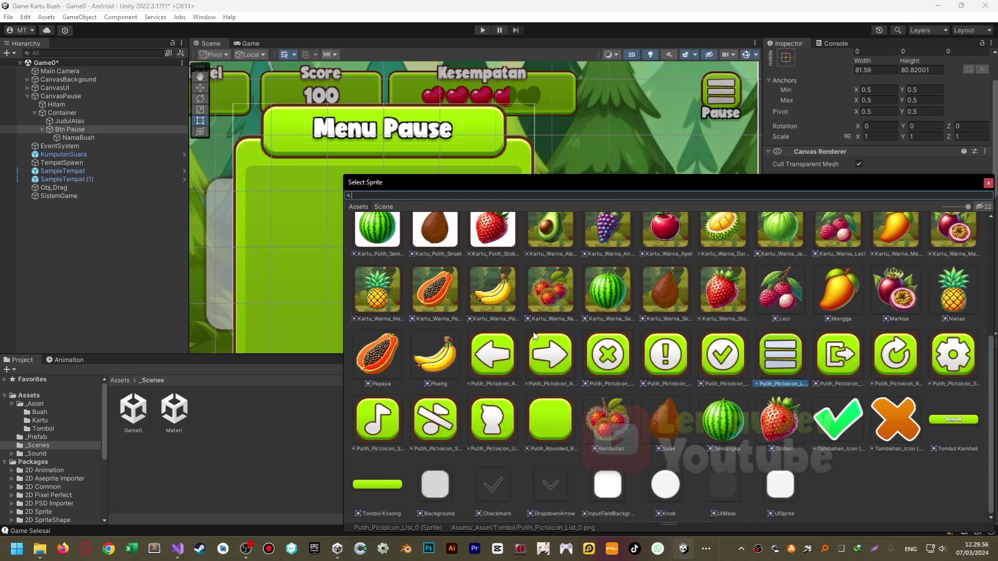
click(389, 488)
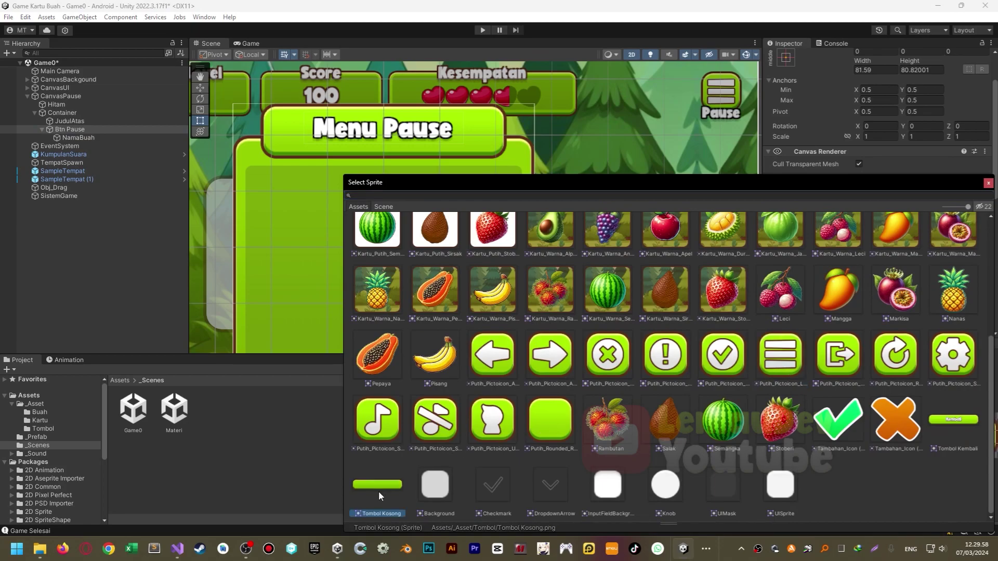
double_click(389, 487)
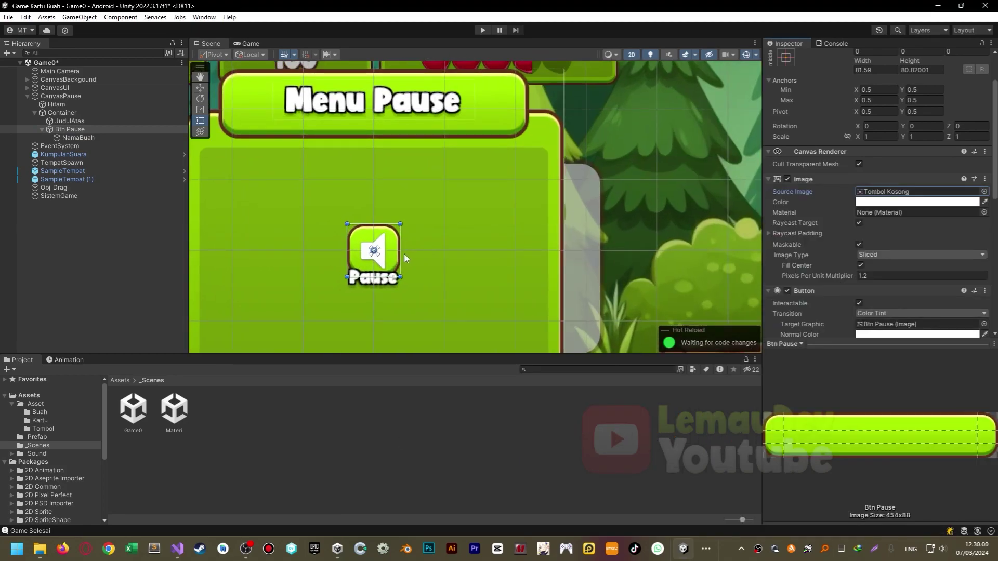
alt+drag(400, 253, 522, 256)
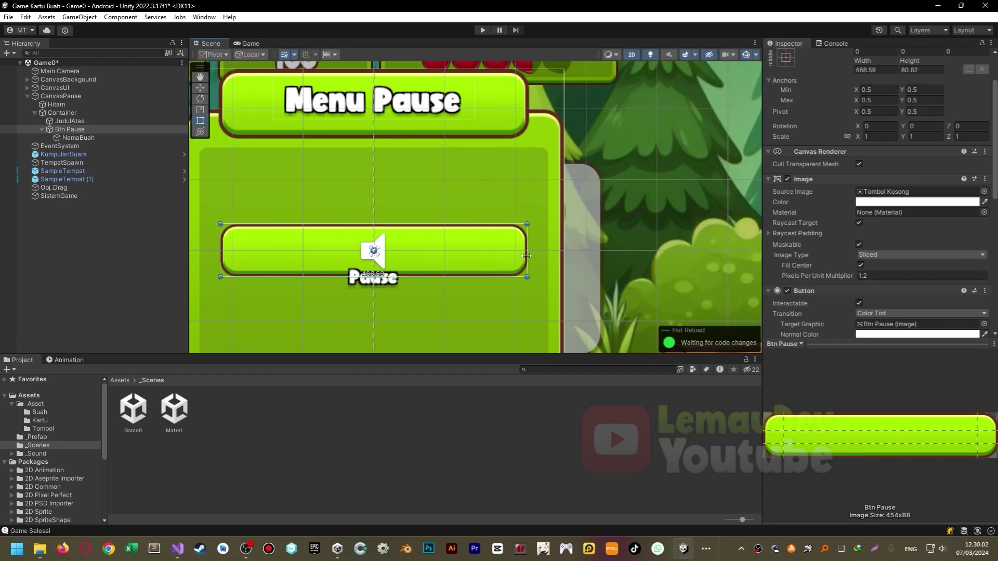
click(78, 138)
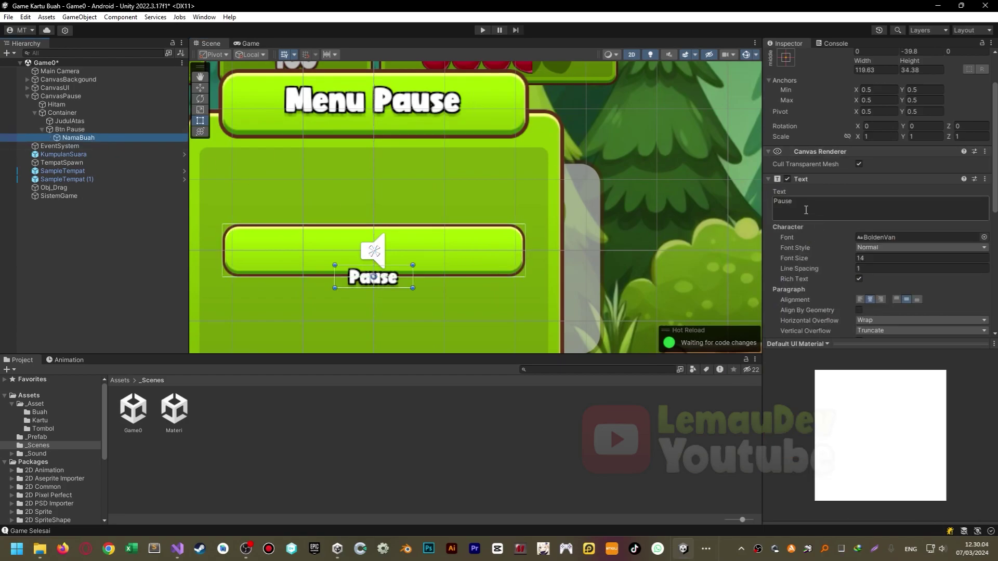
Centre the NamaBuah label on the button and change its text to Lanjut.
click(786, 57)
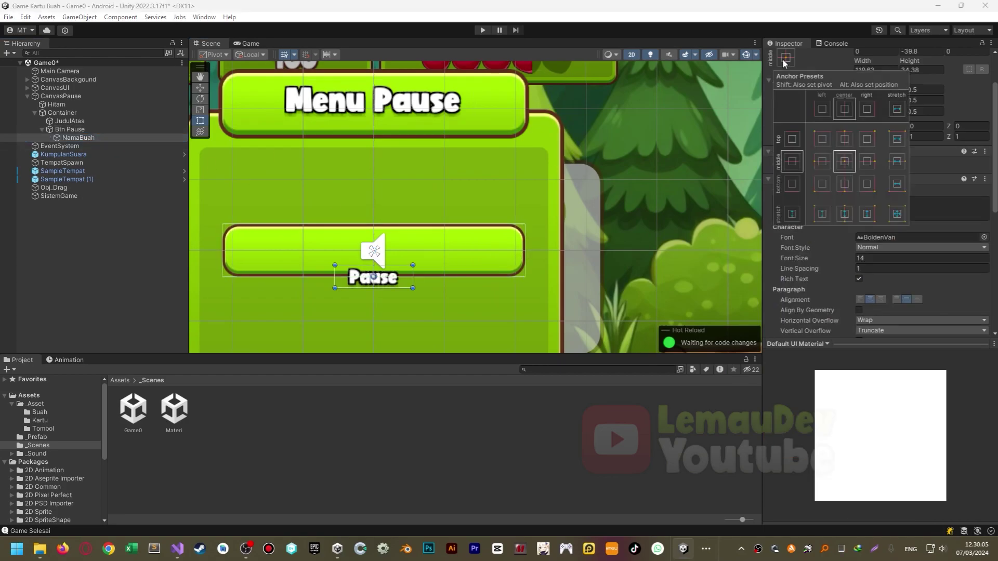
alt+click(843, 165)
click(927, 206)
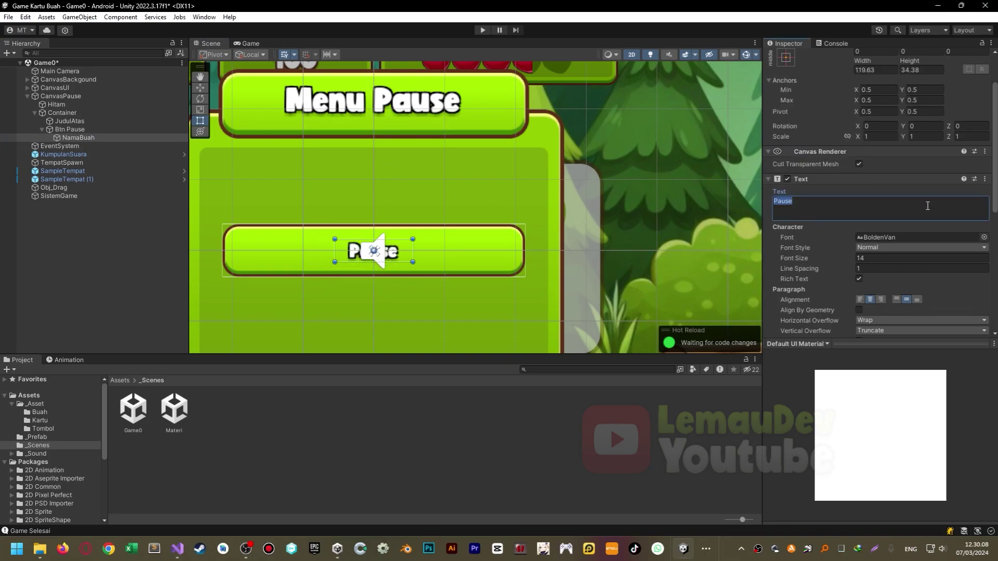
key(BackSpace)
text(Lanjut)
Enlarge the Lanjut label to about 139×49 and nudge it slightly upward.
scroll(459, 250, up, 2)
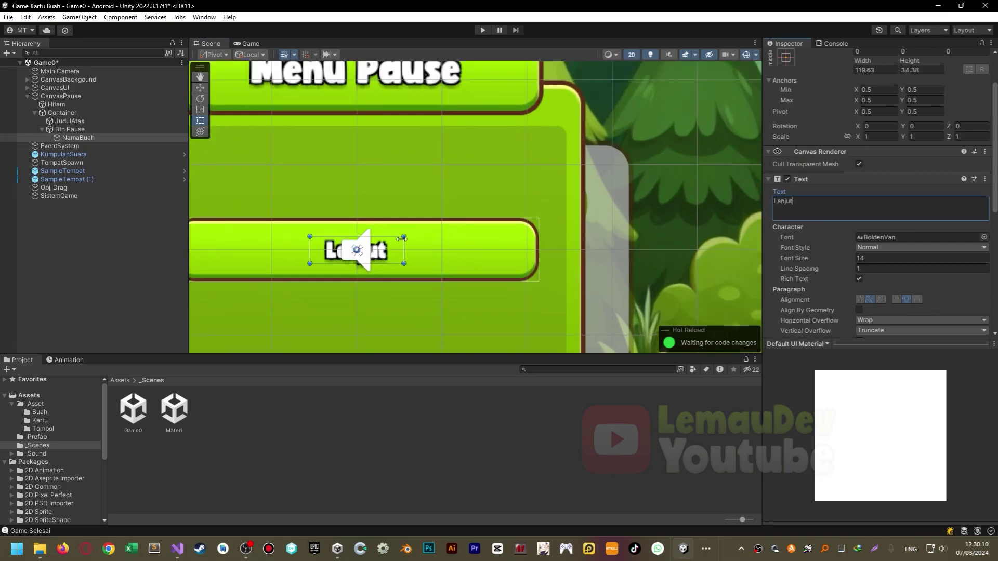
mouse_move(386, 237)
alt+mouse_down()
mouse_move(395, 230)
mouse_move(412, 246)
alt+mouse_up()
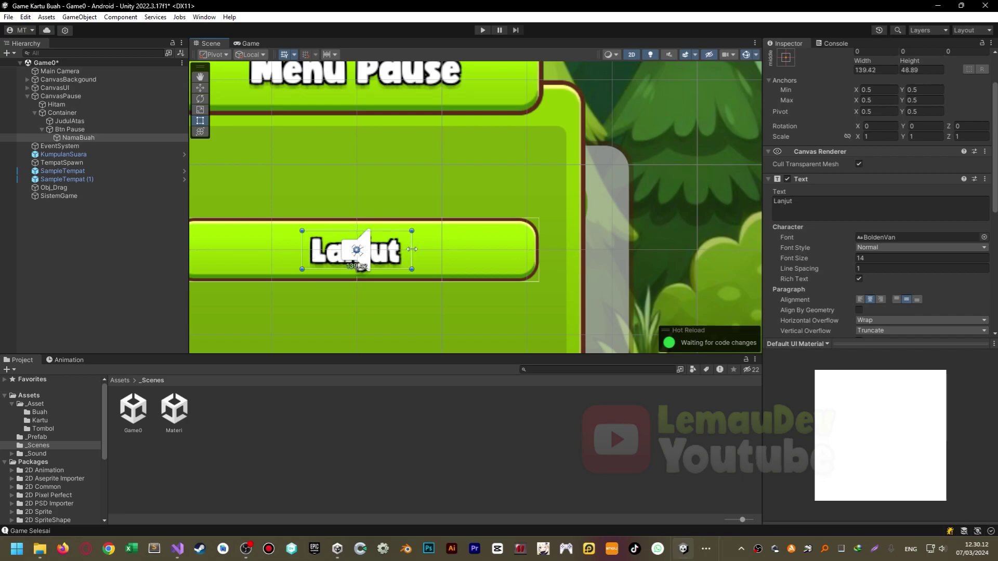
scroll(335, 260, up, 1)
key(w)
drag(363, 209, 363, 205)
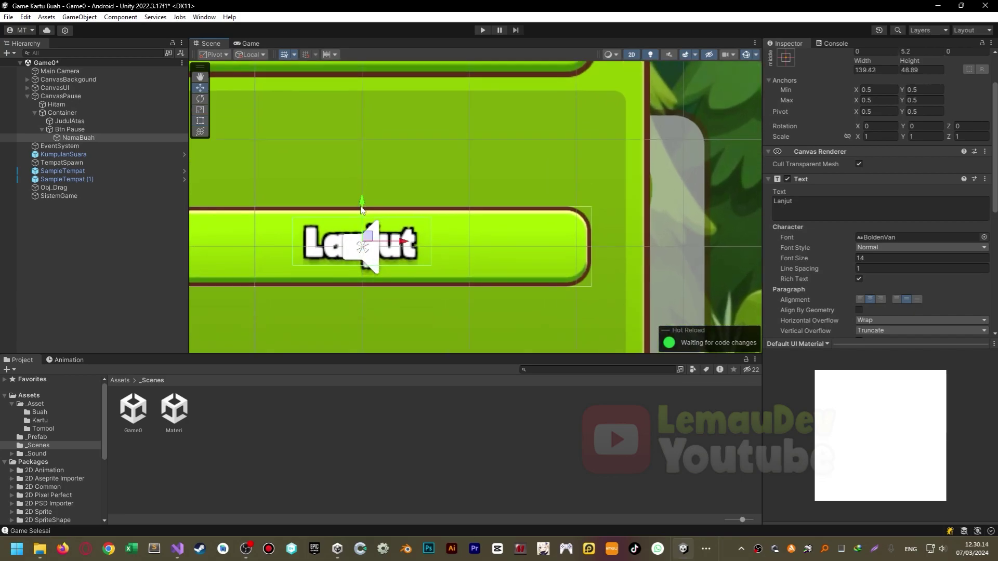
scroll(364, 205, down, 3)
scroll(364, 205, up, 1)
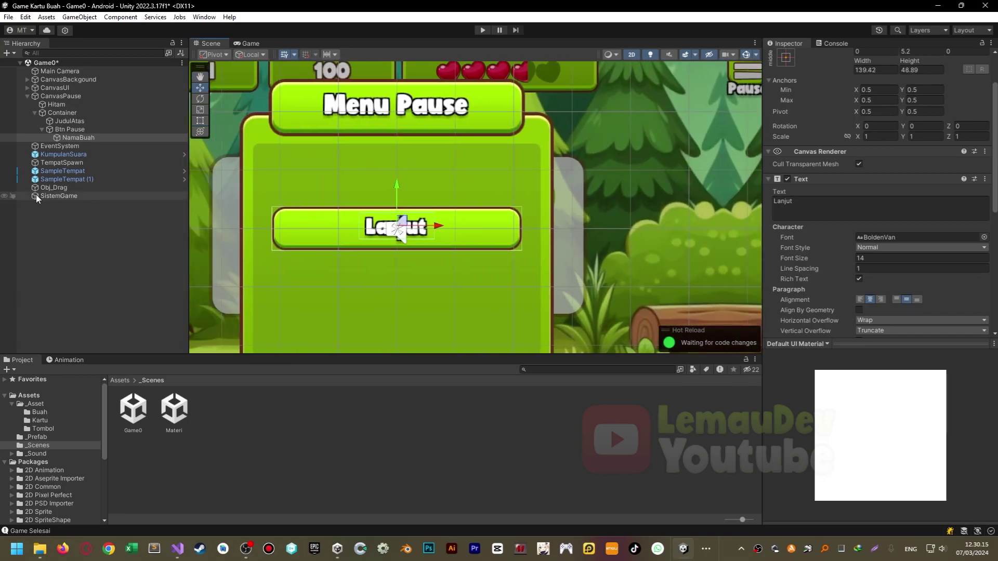
Duplicate the Lanjut button twice, stacking the copies below the original.
click(42, 129)
click(45, 129)
scroll(935, 228, down, 5)
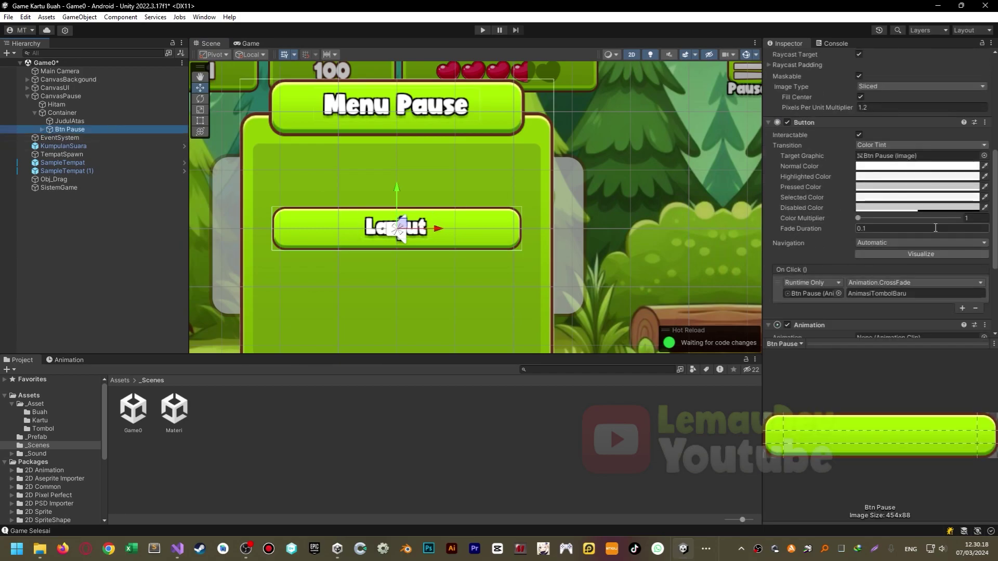
scroll(934, 228, down, 1)
mouse_move(398, 186)
mouse_down()
mouse_move(404, 168)
mouse_move(413, 233)
mouse_up()
key(ctrl+d)
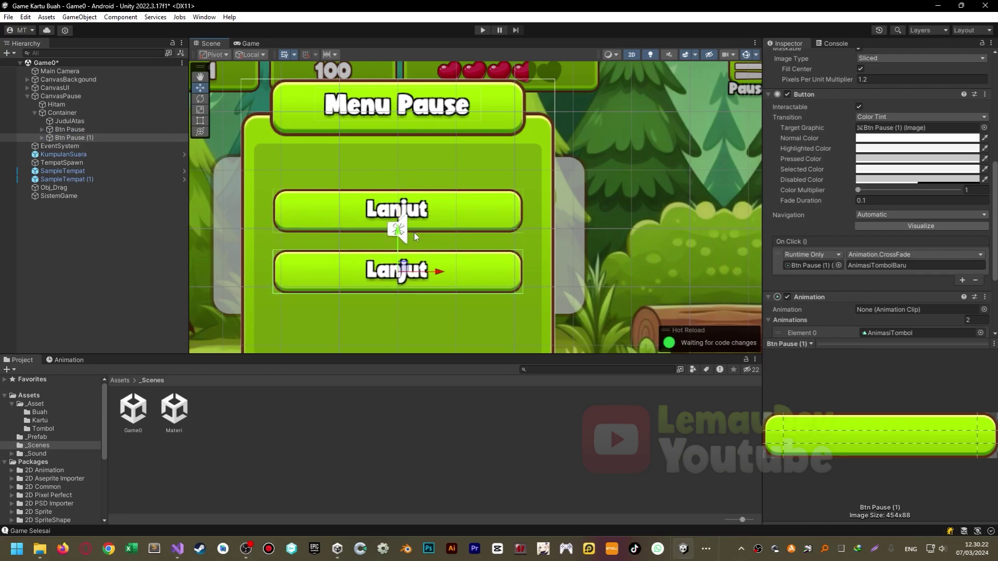
middle_drag(414, 232, 422, 177)
key(ctrl+d)
drag(411, 179, 411, 238)
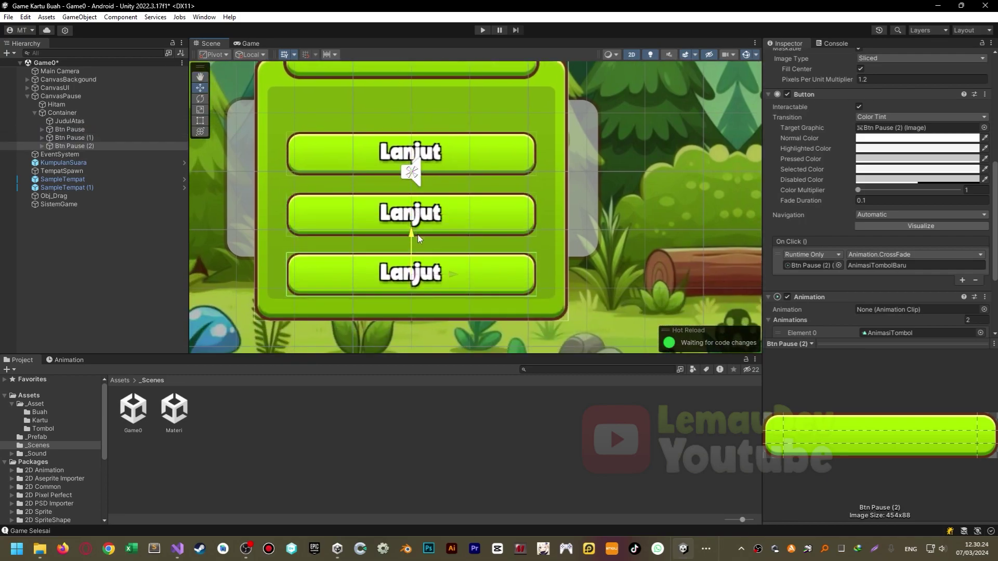
Shift all three buttons up together within the panel.
shift+click(104, 129)
middle_drag(413, 232, 409, 258)
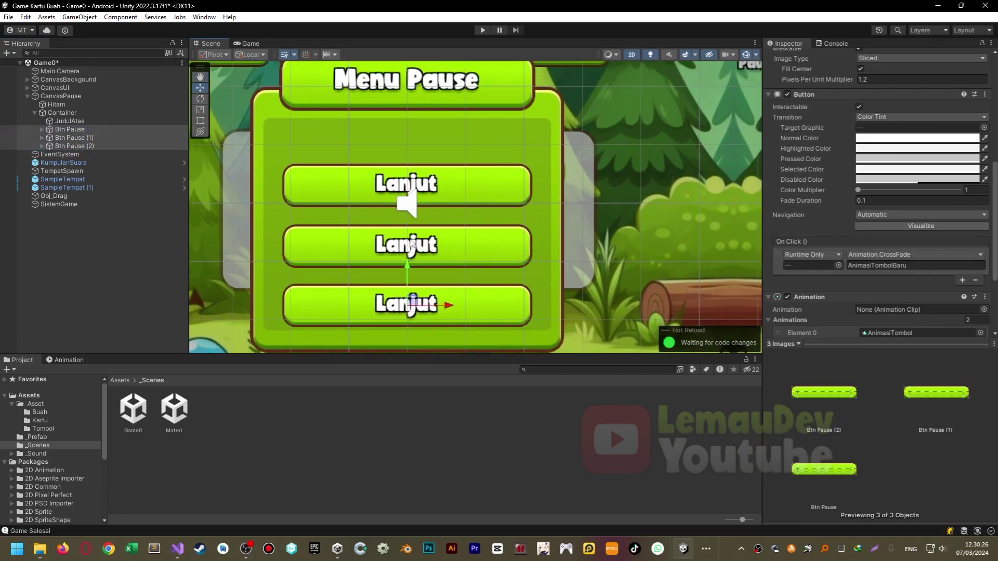
drag(409, 258, 409, 241)
click(78, 131)
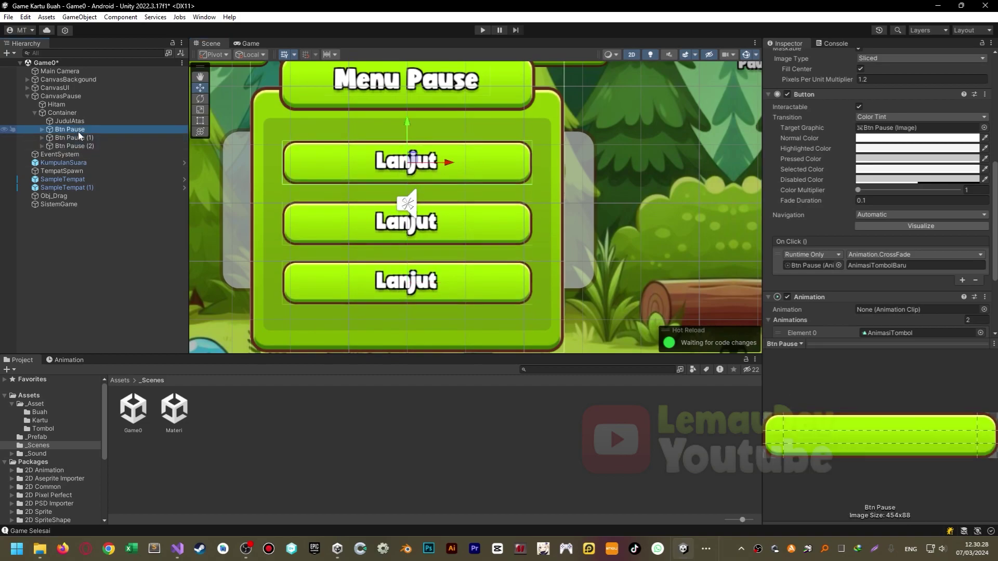
scroll(901, 242, down, 5)
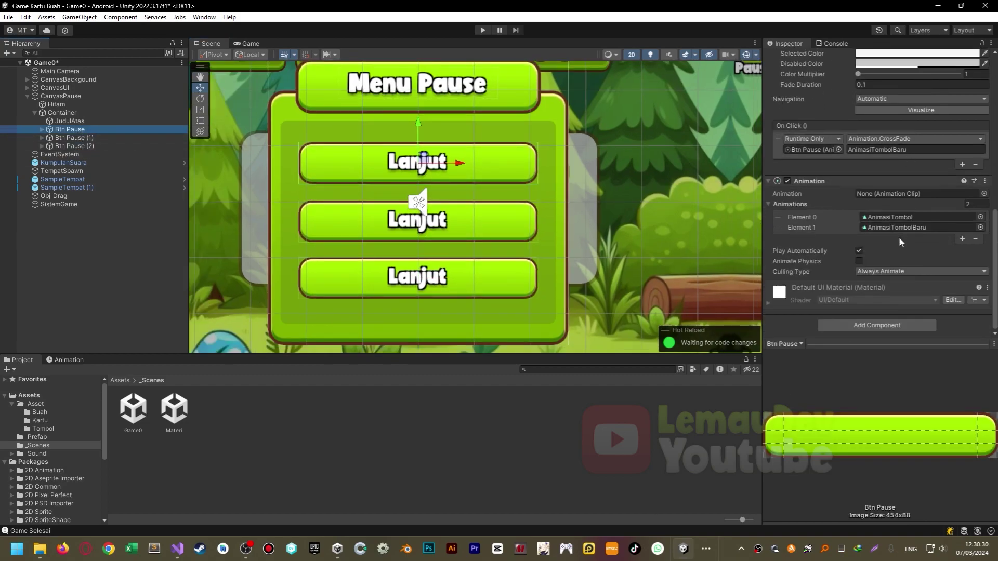
Rename Btn Pause (1) and Btn Pause (2) to Btn Ulang and Btn Menu.
click(58, 138)
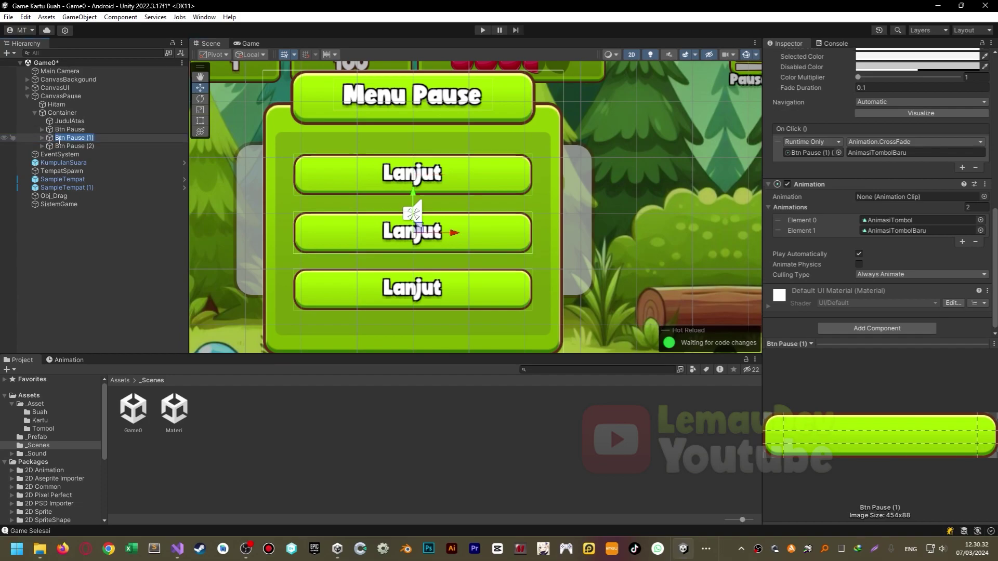
text(Btn)
text( Ulang)
key(Return)
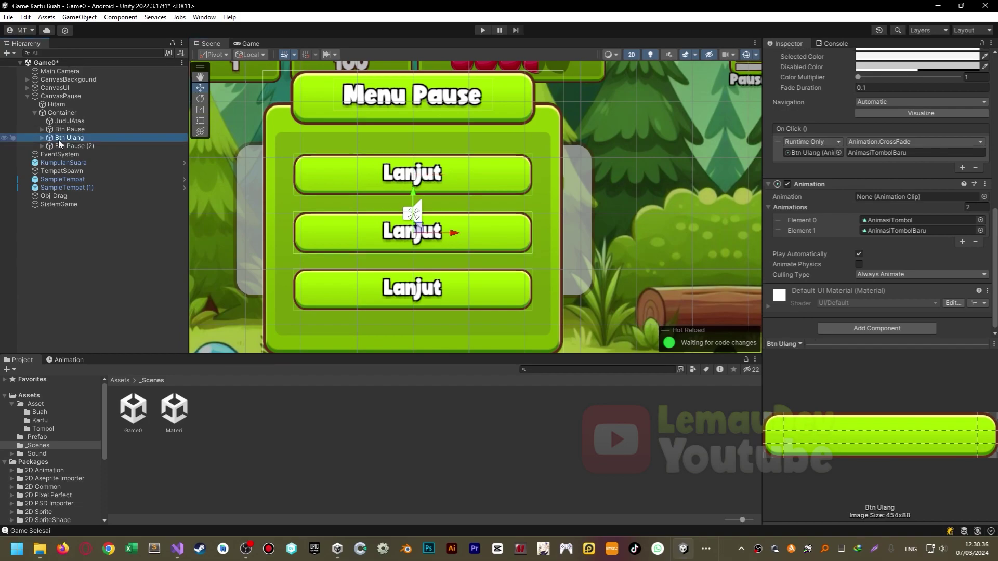
key(Down)
key(F2)
text(Btn Menu)
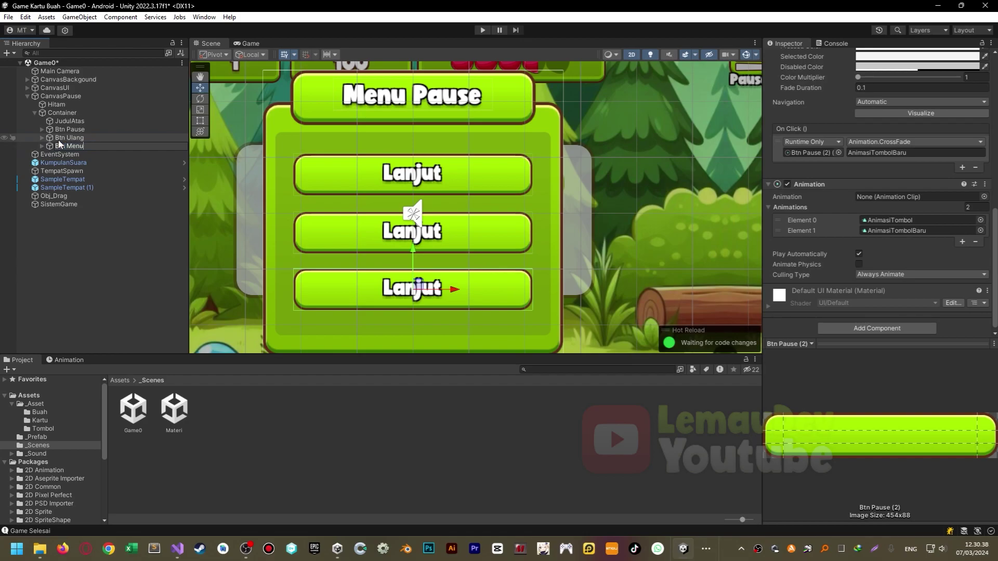
key(Return)
Change Btn Menu's label to 'Menu Utama' and widen it across the button.
key(Right)
key(Down)
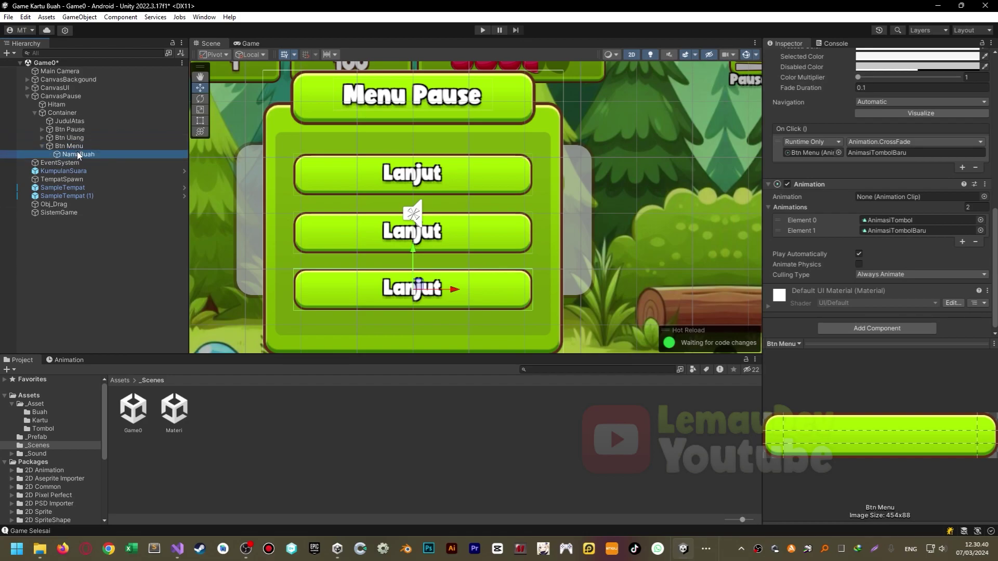
scroll(849, 128, up, 5)
scroll(848, 128, up, 2)
click(827, 151)
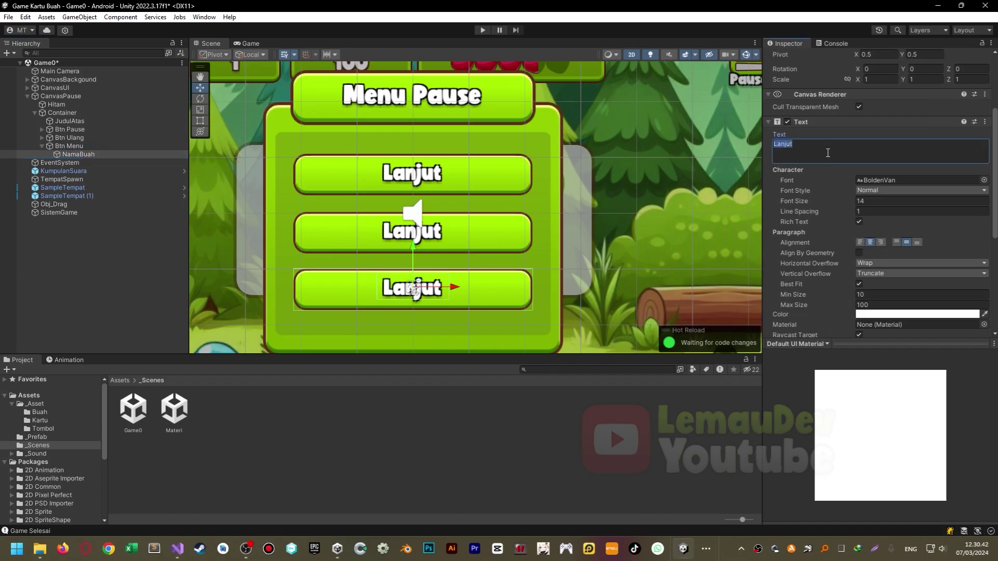
text(Menu Utama)
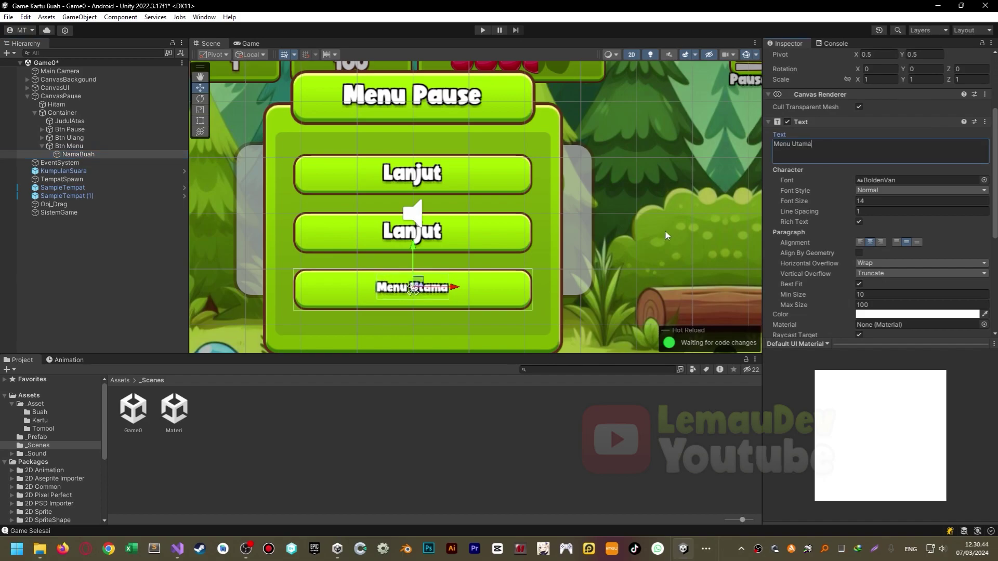
text(t)
alt+drag(448, 299, 506, 298)
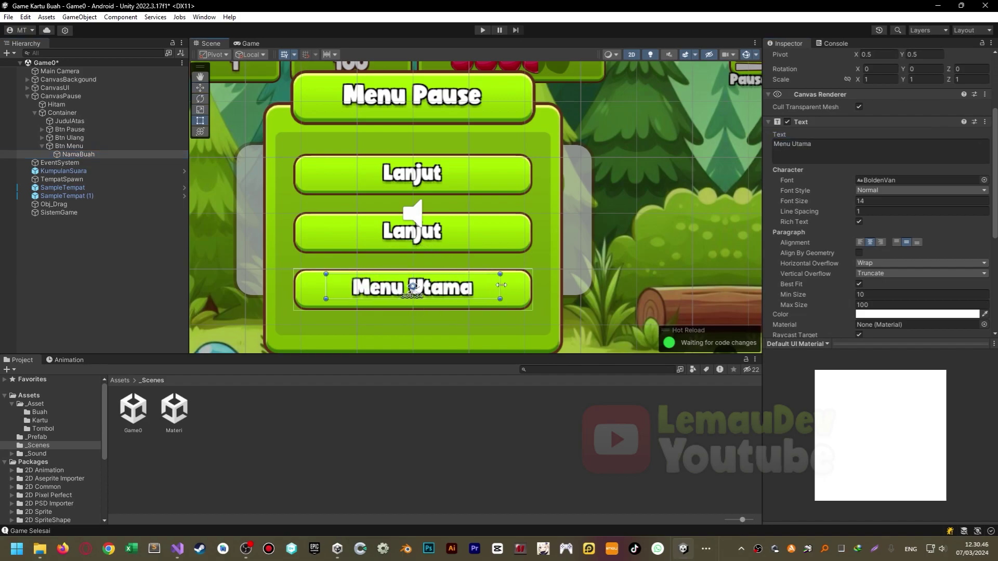
Widen Btn Ulang's label and change its text to 'Ulang'.
click(42, 138)
click(75, 146)
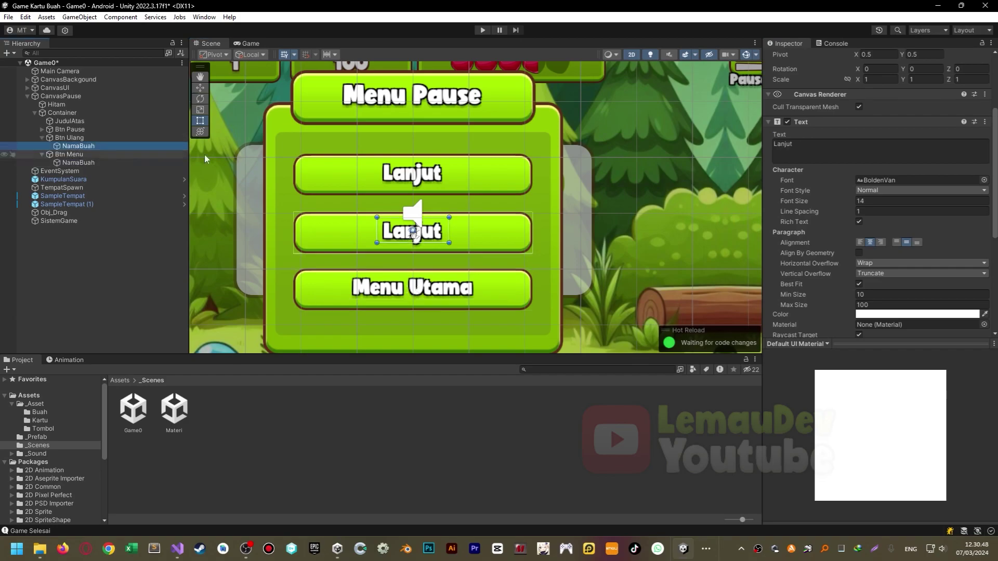
alt+drag(449, 242, 547, 242)
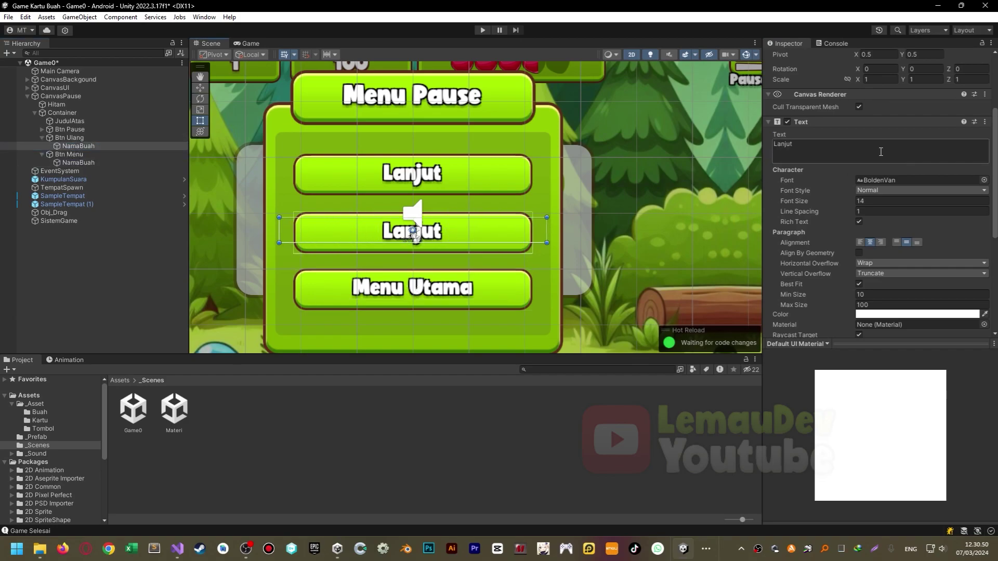
click(861, 149)
text(Ulang)
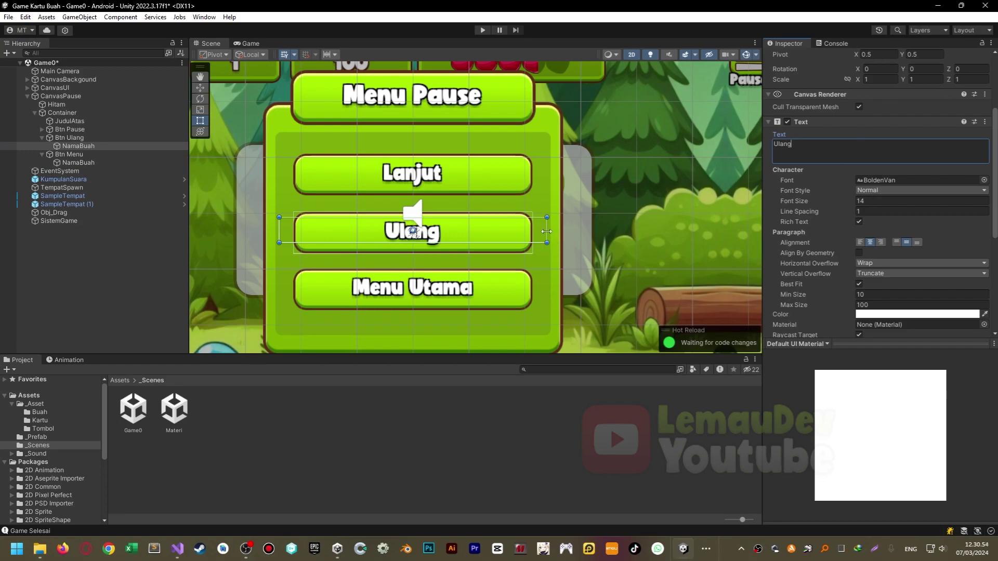
scroll(411, 229, down, 2)
scroll(497, 248, down, 1)
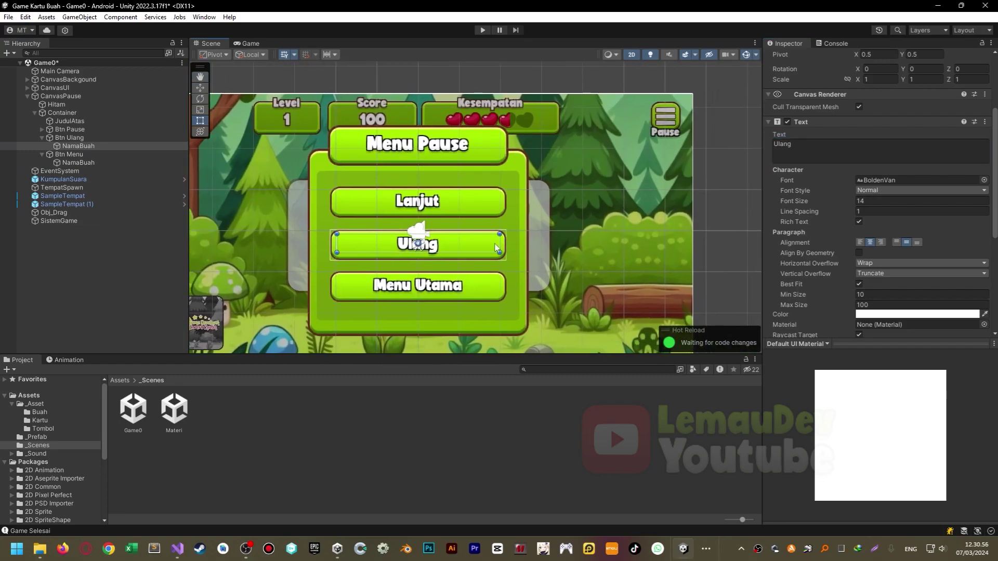
Collapse Btn Ulang and Btn Menu, then frame the whole CanvasPause in the Scene view.
scroll(409, 228, up, 1)
scroll(473, 133, up, 1)
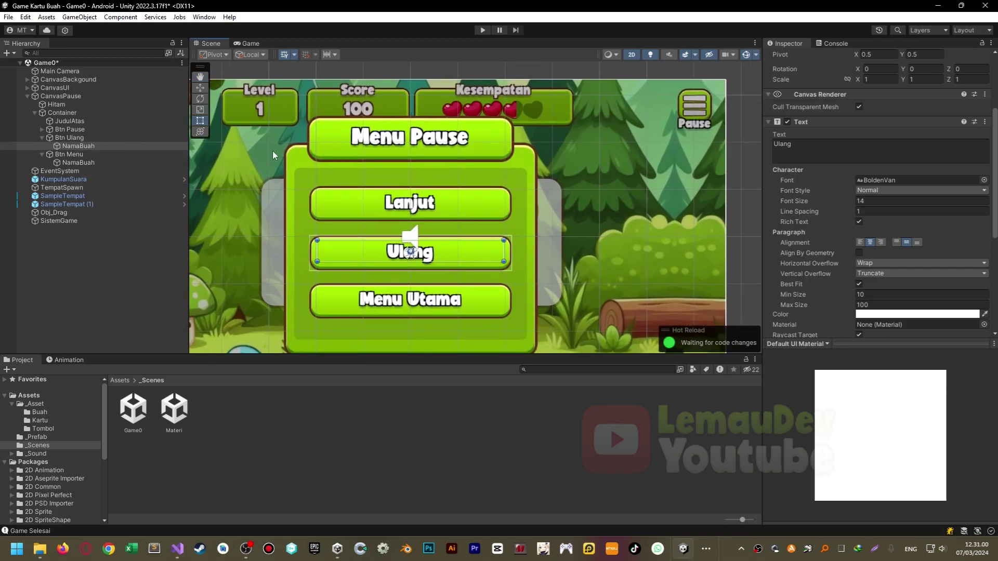
middle_drag(456, 155, 436, 100)
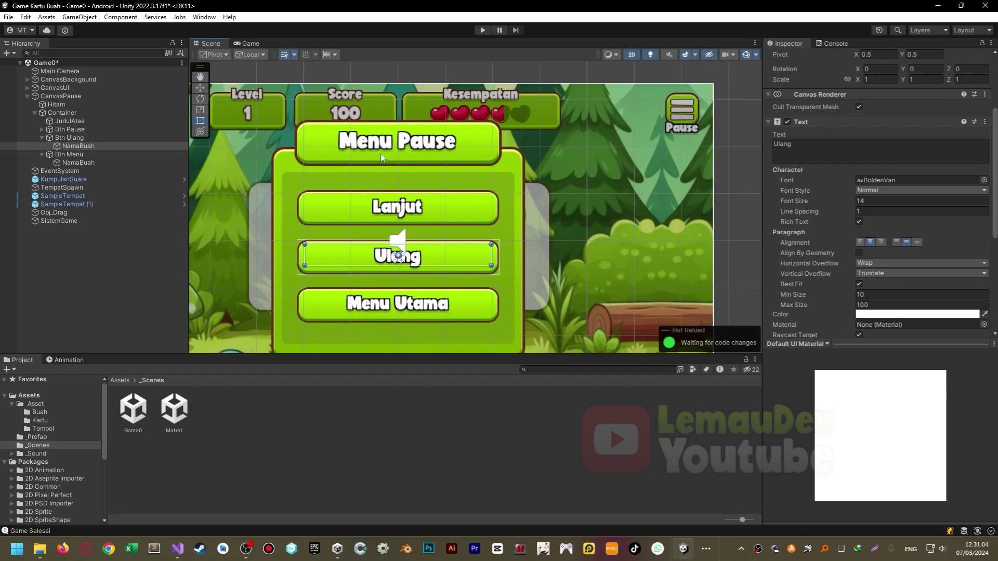
click(42, 138)
click(42, 146)
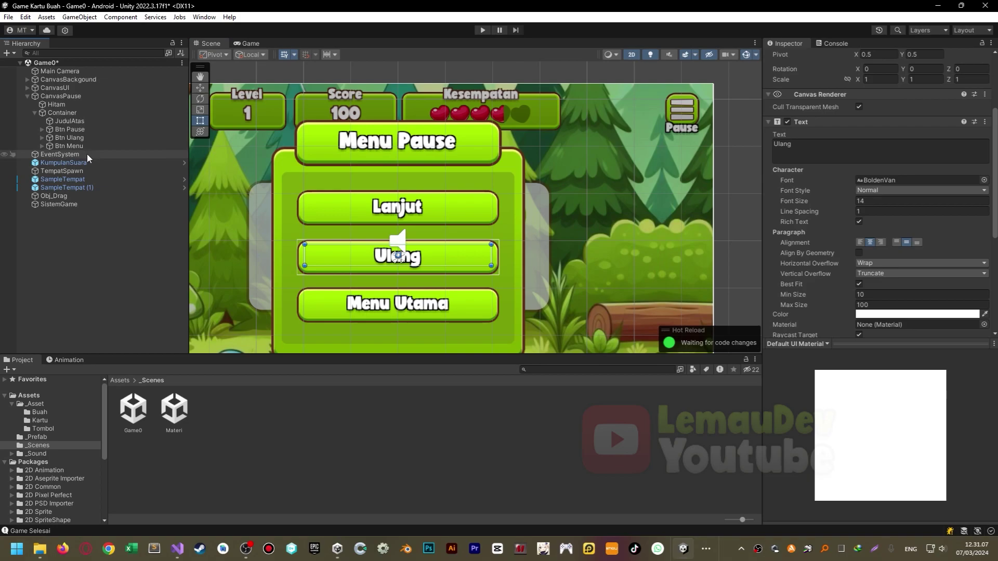
click(67, 97)
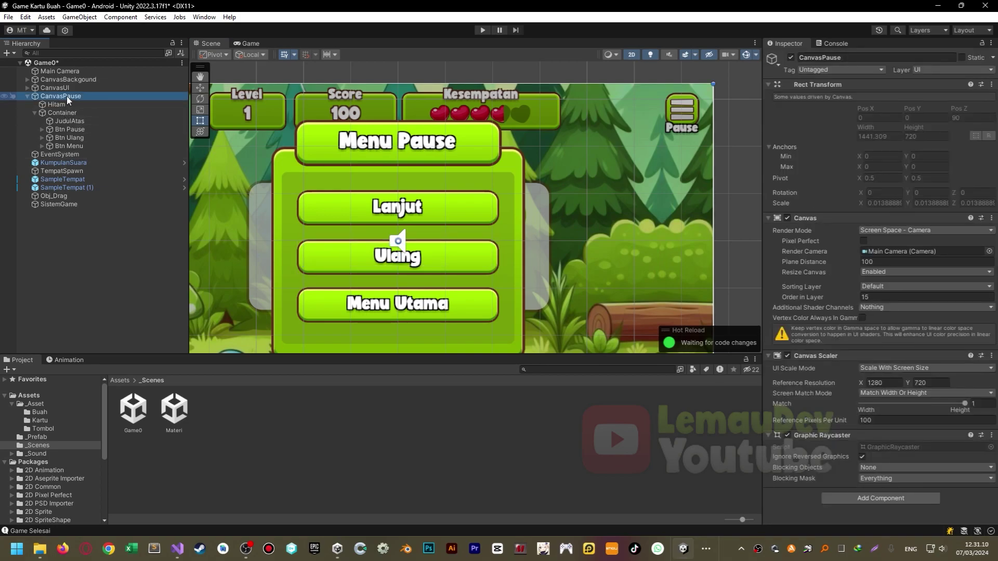
key(f)
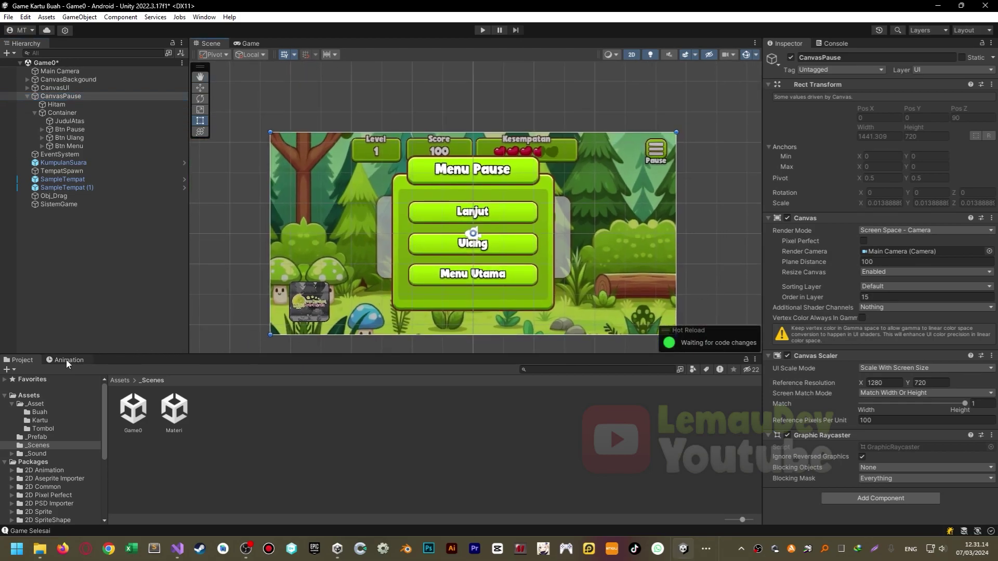
Start a new animation clip for CanvasPause, saving it into the Assets folder.
click(67, 360)
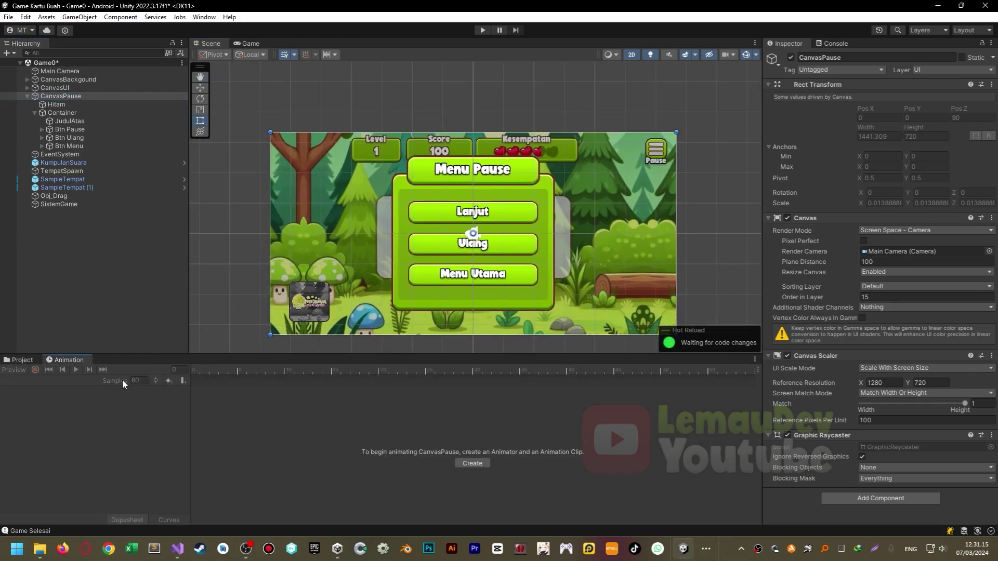
click(52, 96)
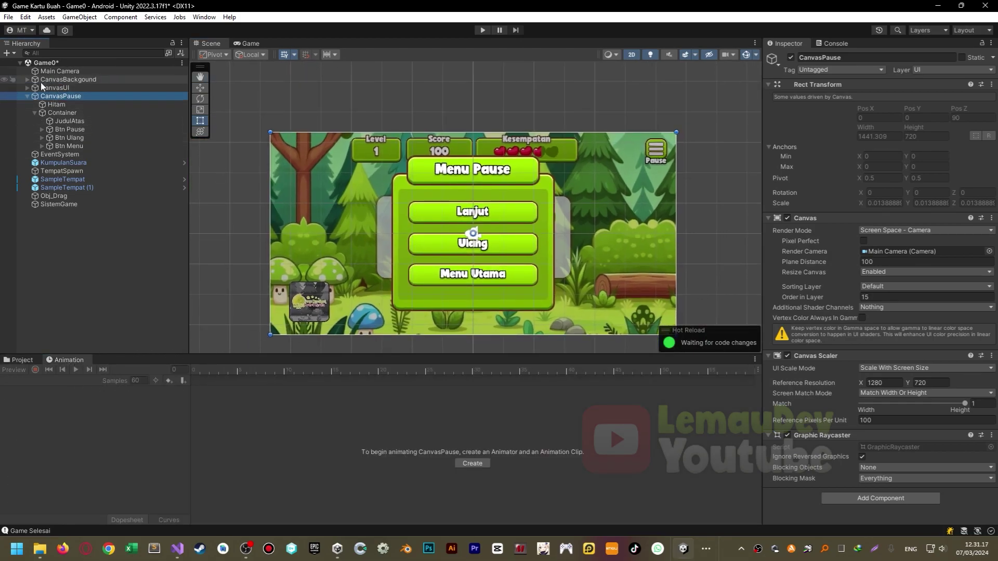
click(469, 464)
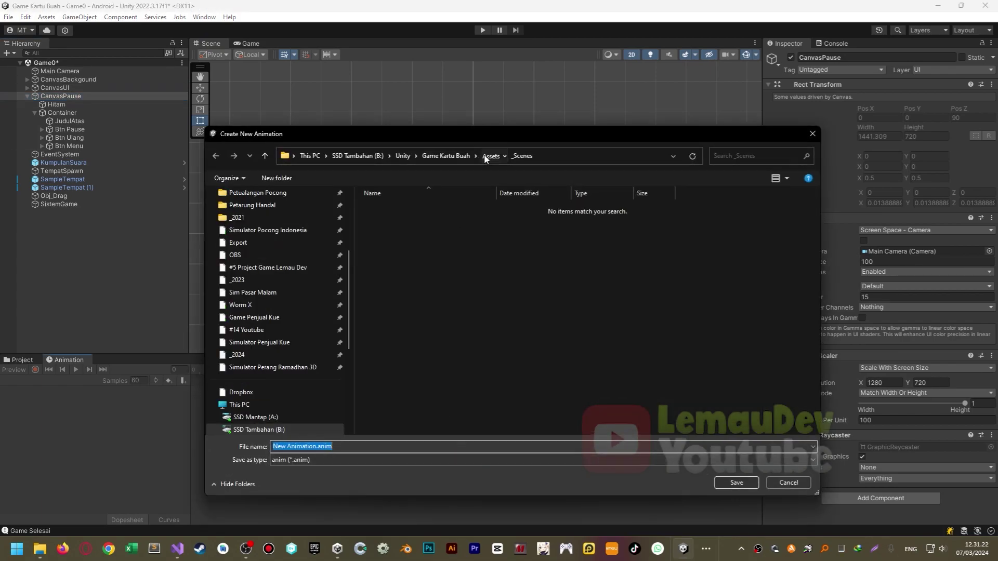
click(485, 158)
Create a new folder named _Animation inside Assets and open it.
right_click(410, 316)
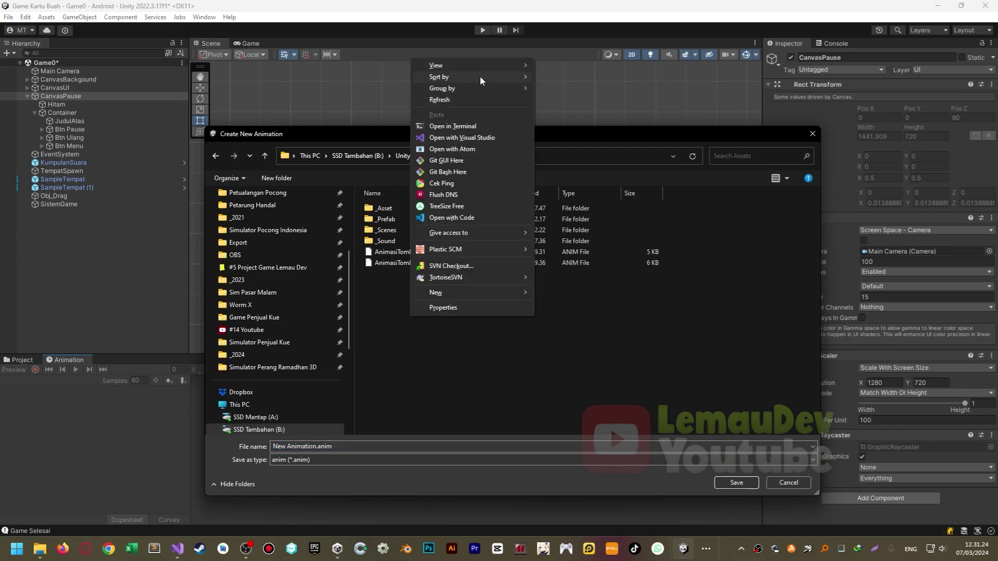
mouse_move(448, 293)
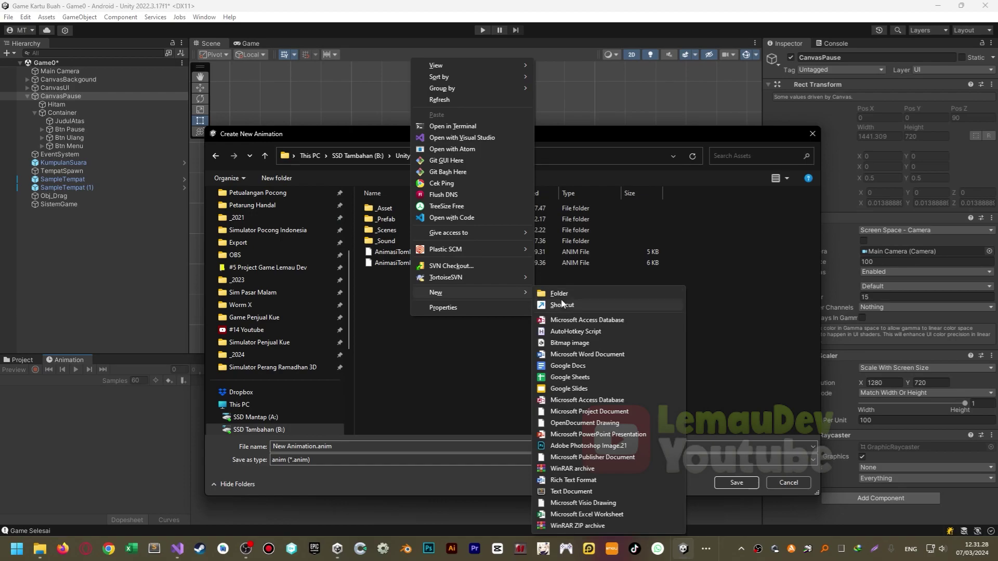
click(562, 304)
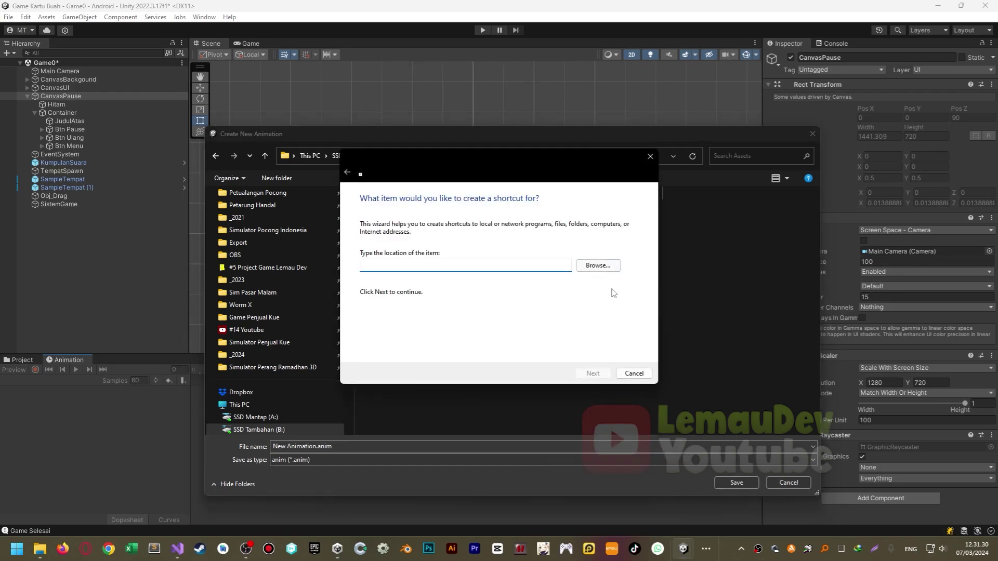
click(633, 373)
right_click(544, 351)
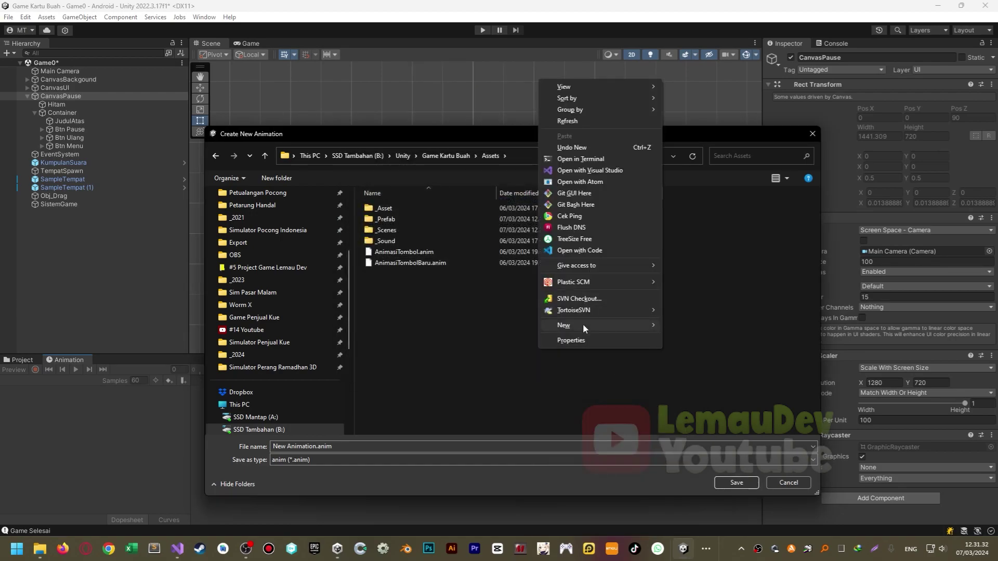
mouse_move(583, 327)
click(698, 92)
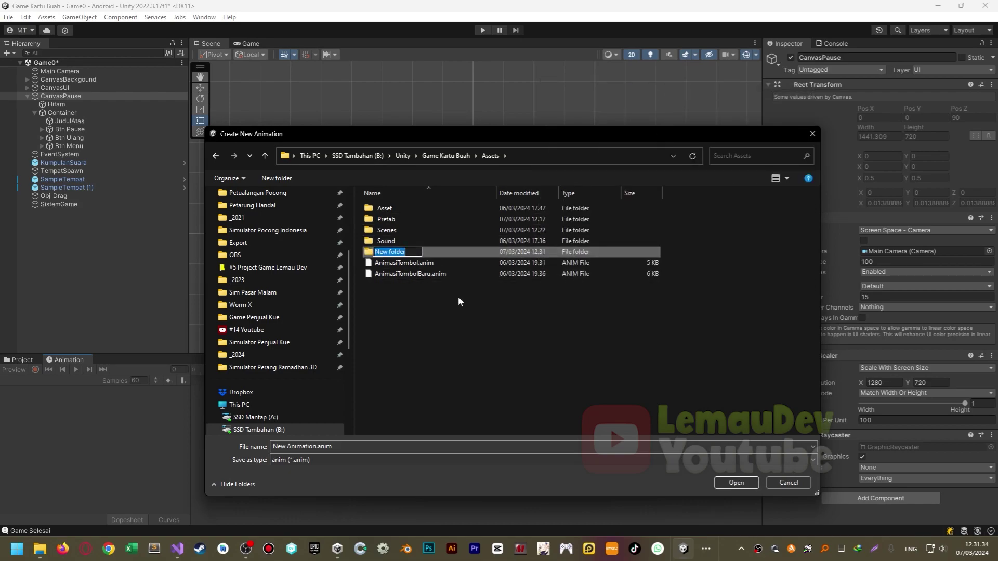
text(_Animation)
key(Return)
key(Return)
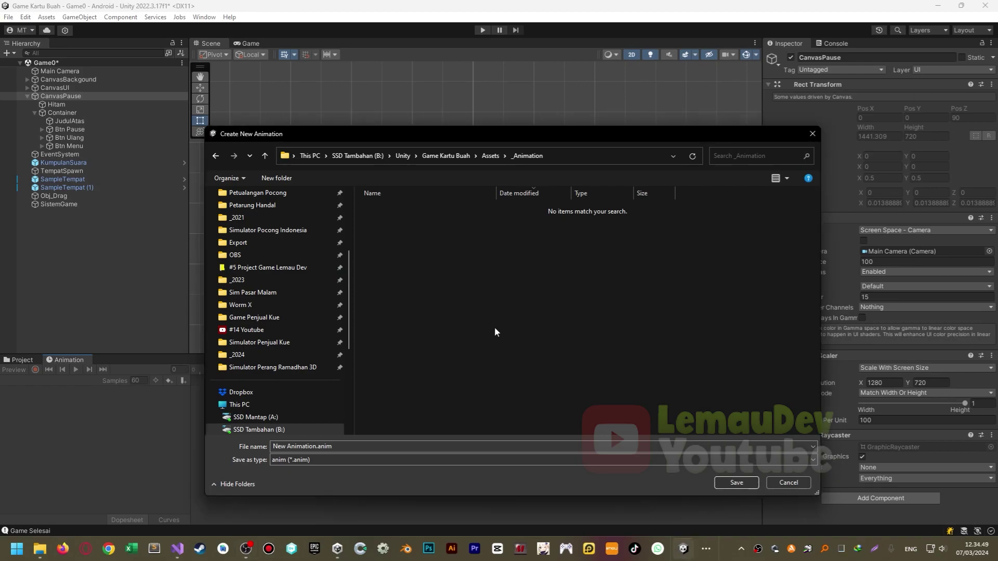
Name the clip AnimasiPause and save it in _Animation.
click(343, 445)
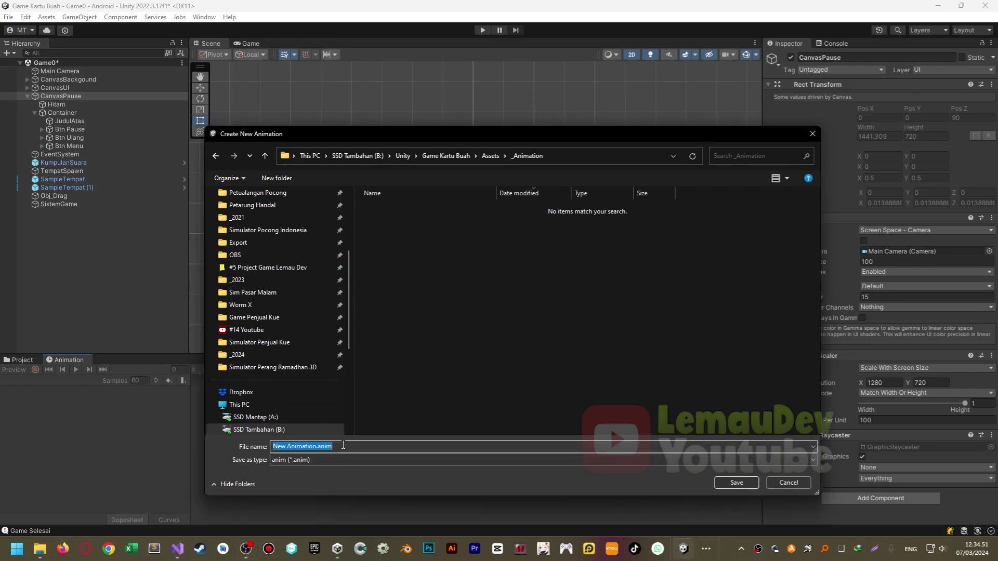
text(COn)
text(ause)
key(Return)
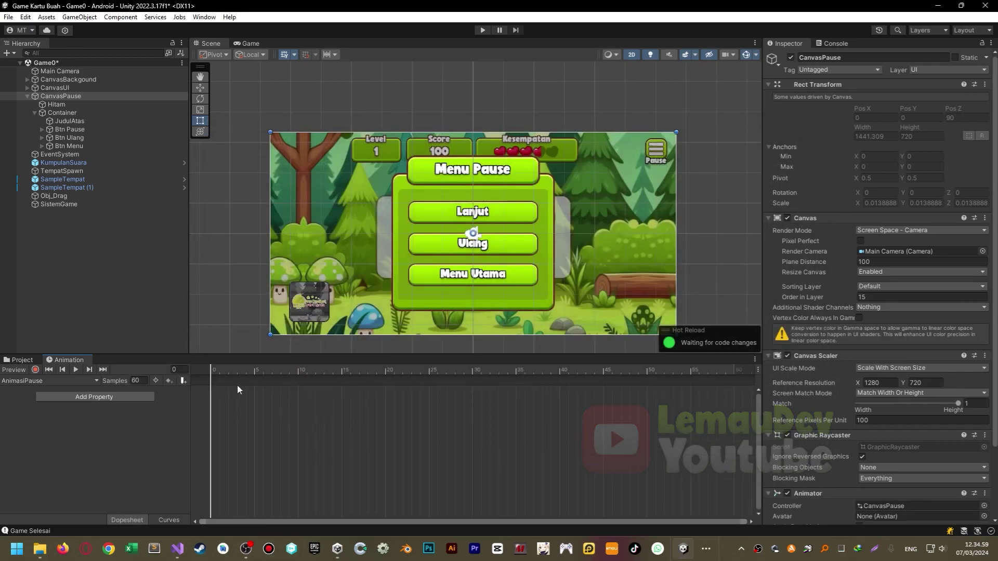
With recording on, key the Hitam overlay's Image colour alpha to 0 at frame 0.
click(33, 370)
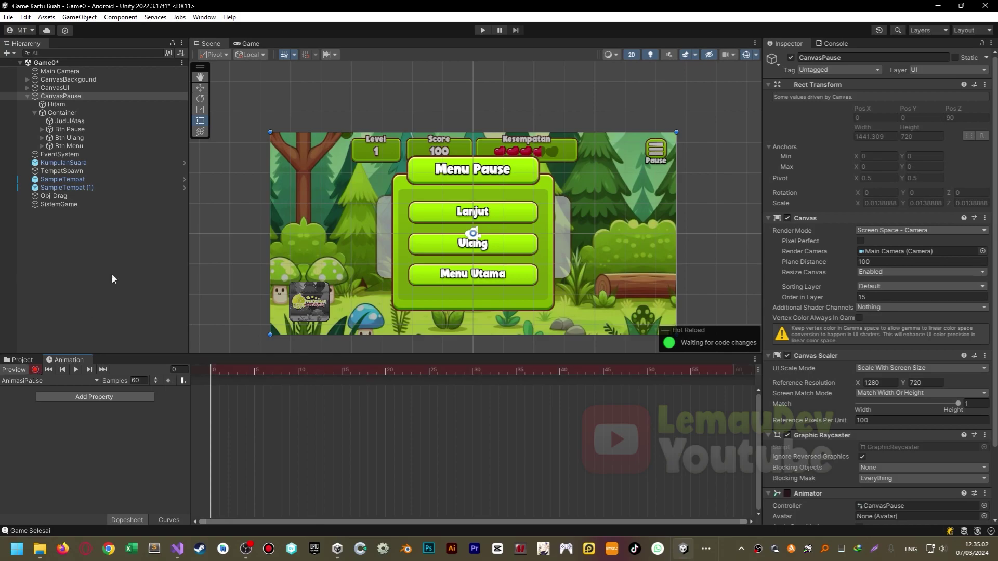
click(67, 106)
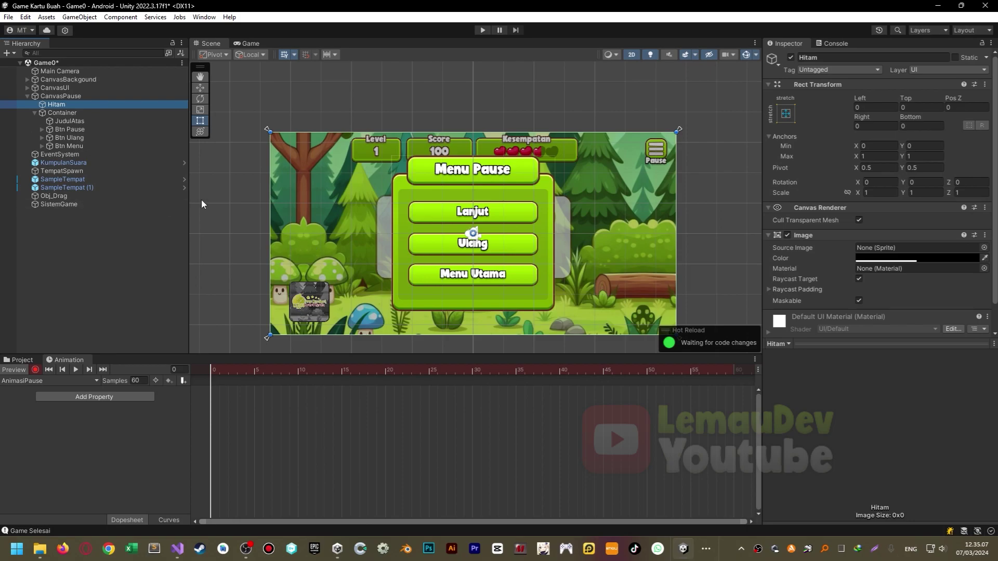
click(893, 258)
double_click(975, 464)
text(0)
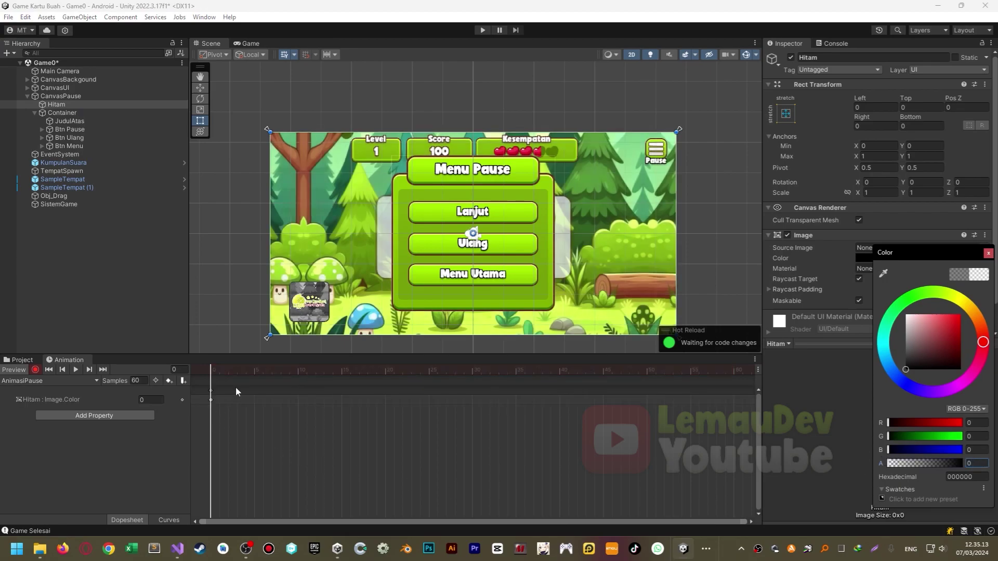
Key Hitam's colour alpha to 200 at frame 30.
drag(332, 373, 473, 372)
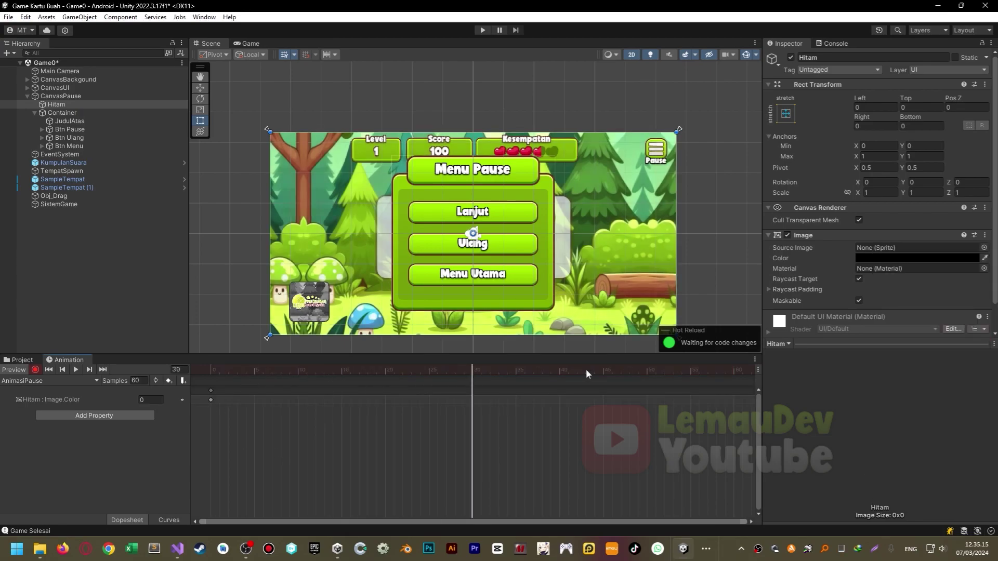
click(863, 258)
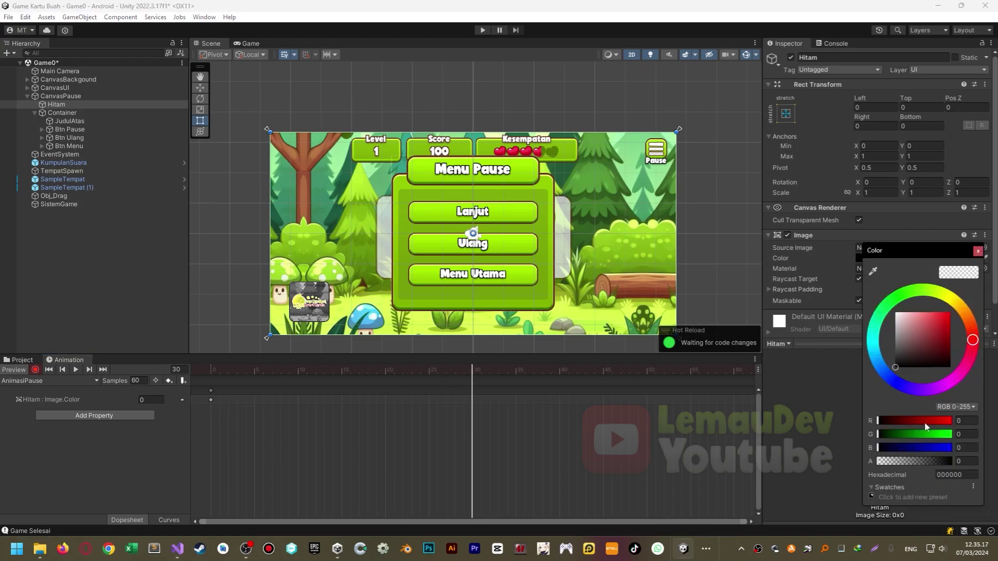
text(25)
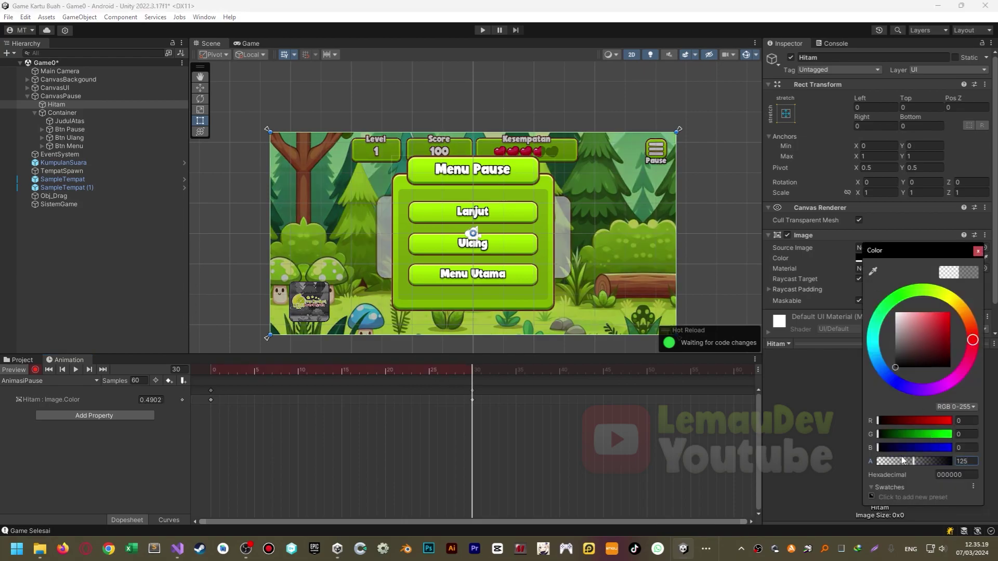
mouse_move(248, 370)
mouse_down()
mouse_move(253, 381)
mouse_move(472, 390)
mouse_up()
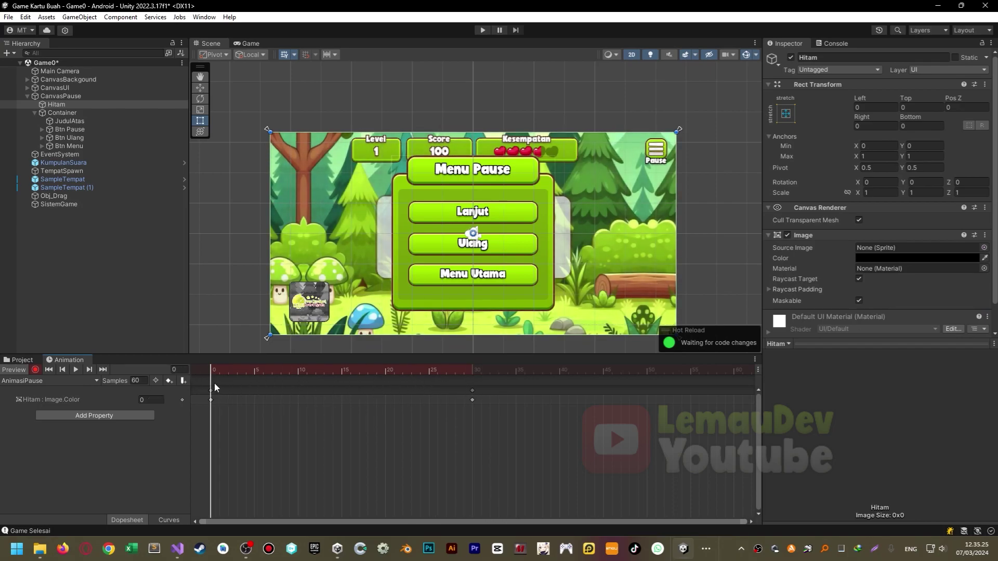
click(929, 257)
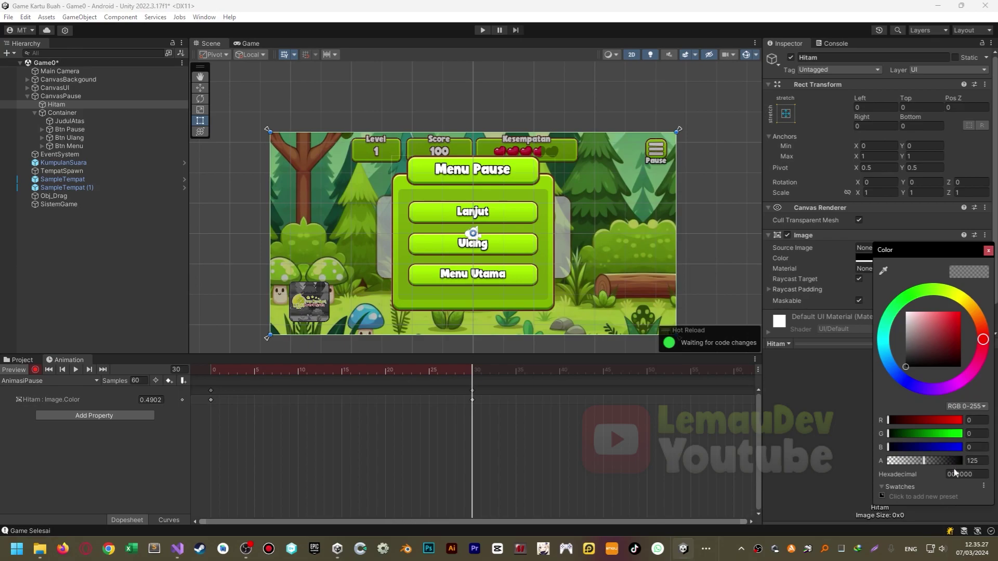
text(200)
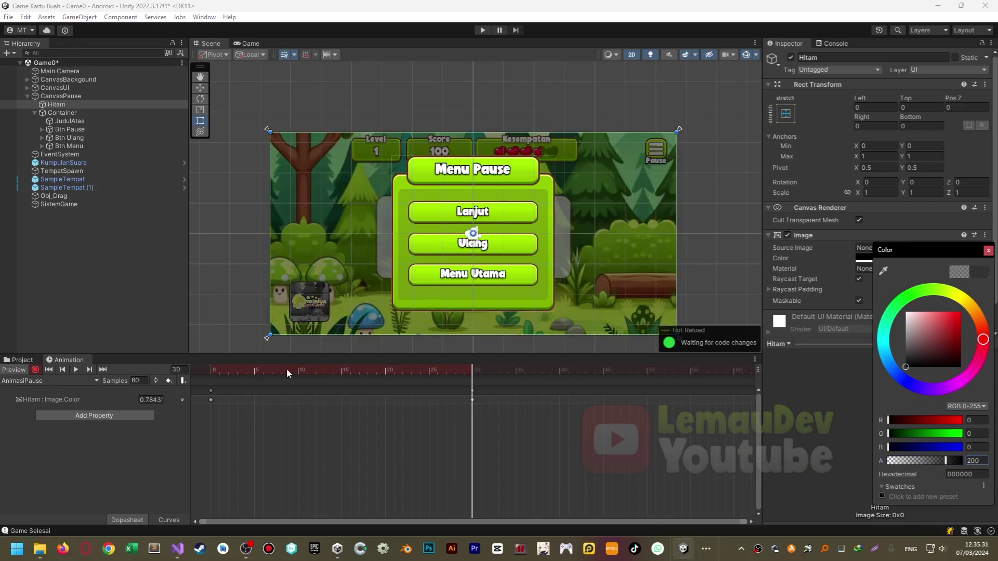
Scrub back to the start to check the fade, then select the pause menu Container.
drag(286, 373, 223, 367)
middle_drag(364, 234, 347, 226)
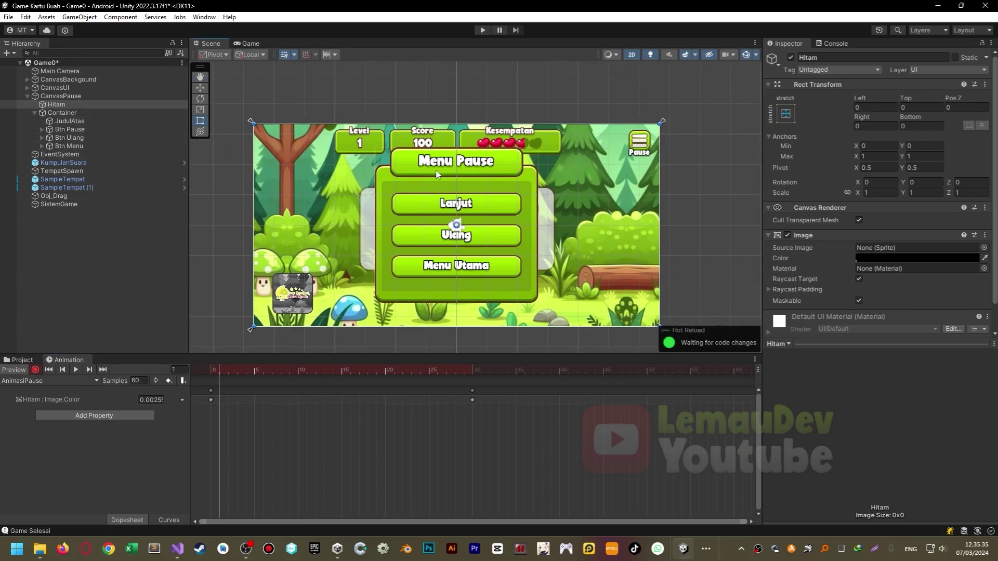
click(64, 112)
middle_drag(543, 162, 533, 163)
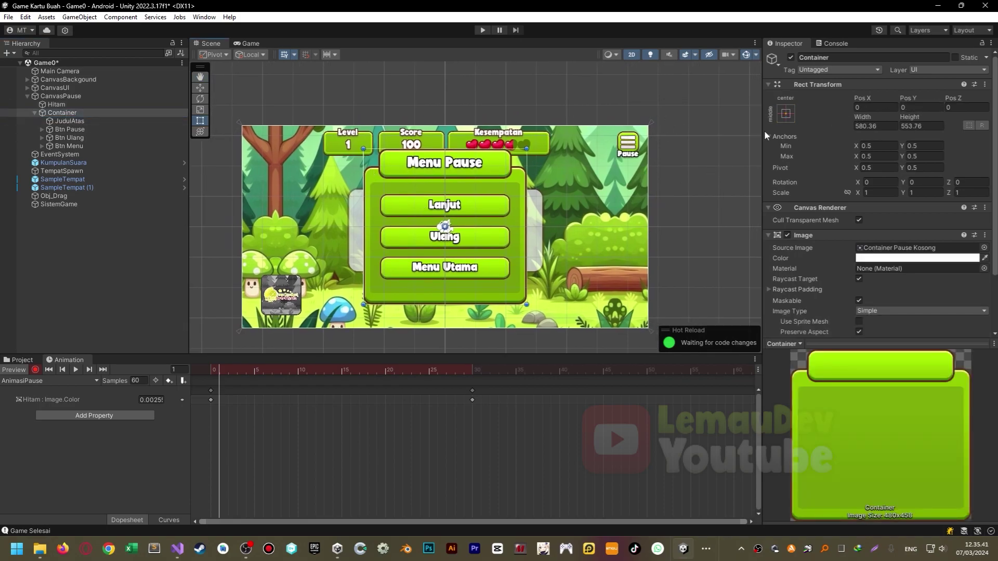
Key Container at Pos Y 671 on frame 0 and Pos Y 0 on frame 30.
scroll(424, 197, down, 2)
key(w)
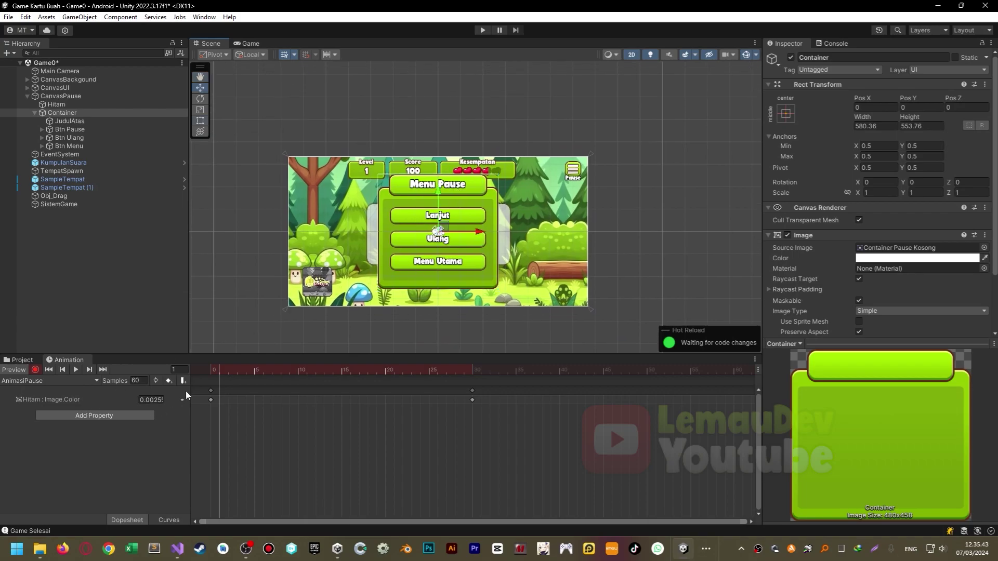
click(214, 372)
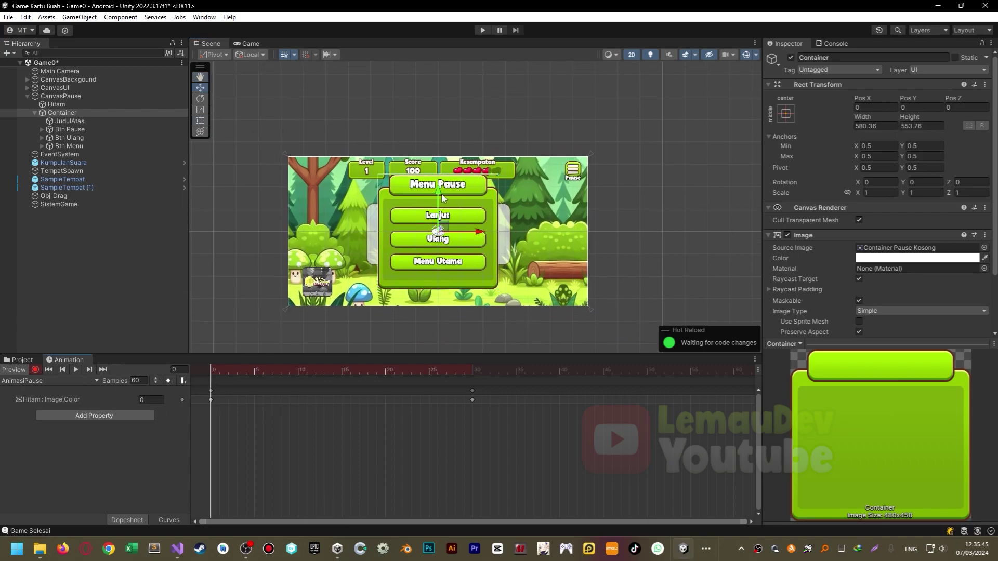
drag(443, 197, 443, 58)
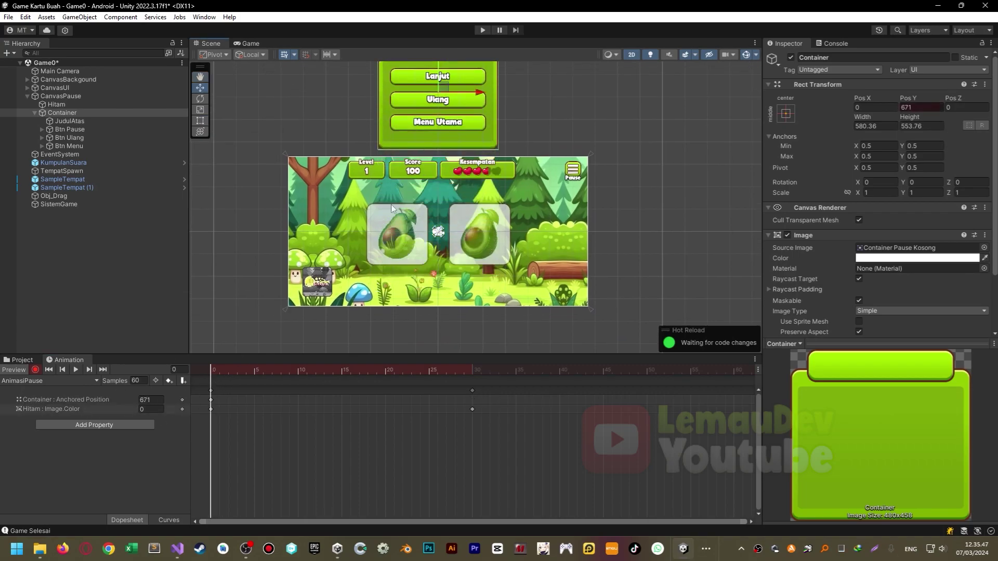
drag(248, 369, 473, 370)
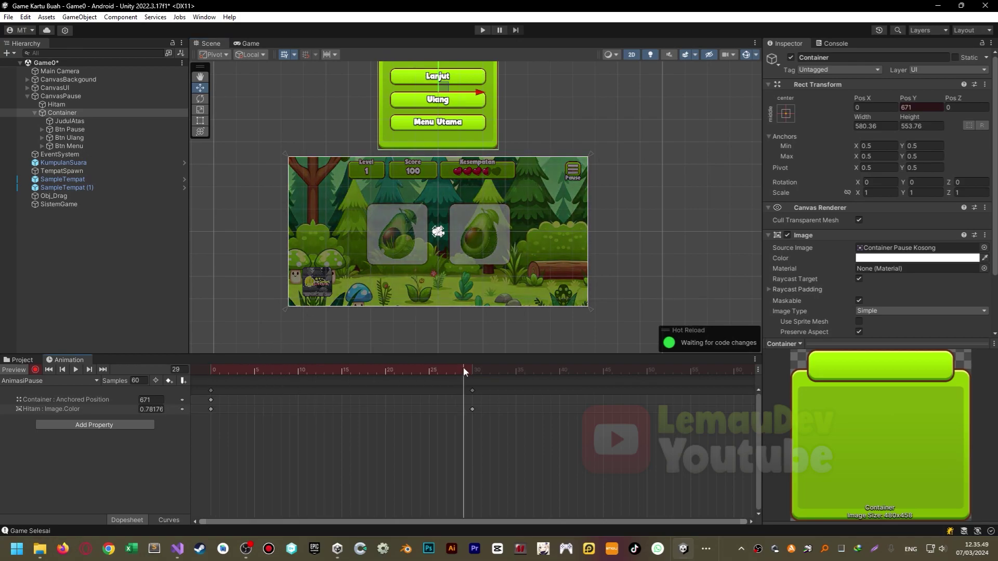
click(925, 108)
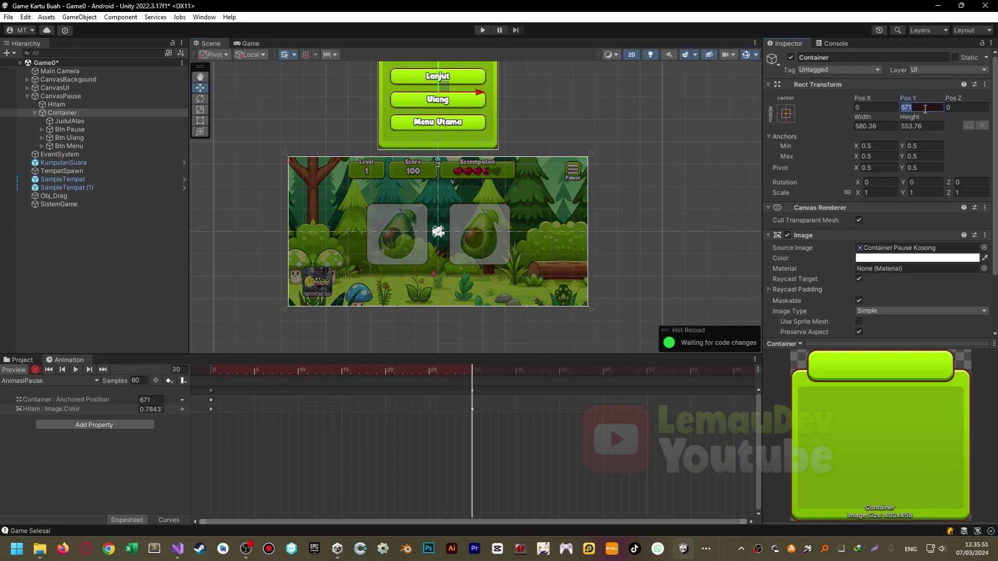
text(0)
Preview the slide-down from frame 0 to 30 and switch to the Curves view.
click(216, 372)
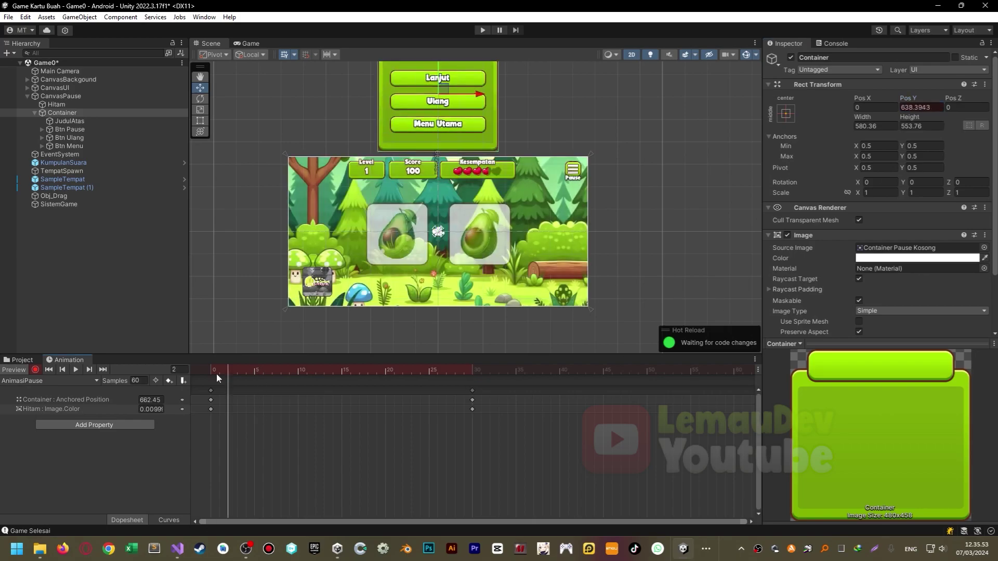
click(73, 368)
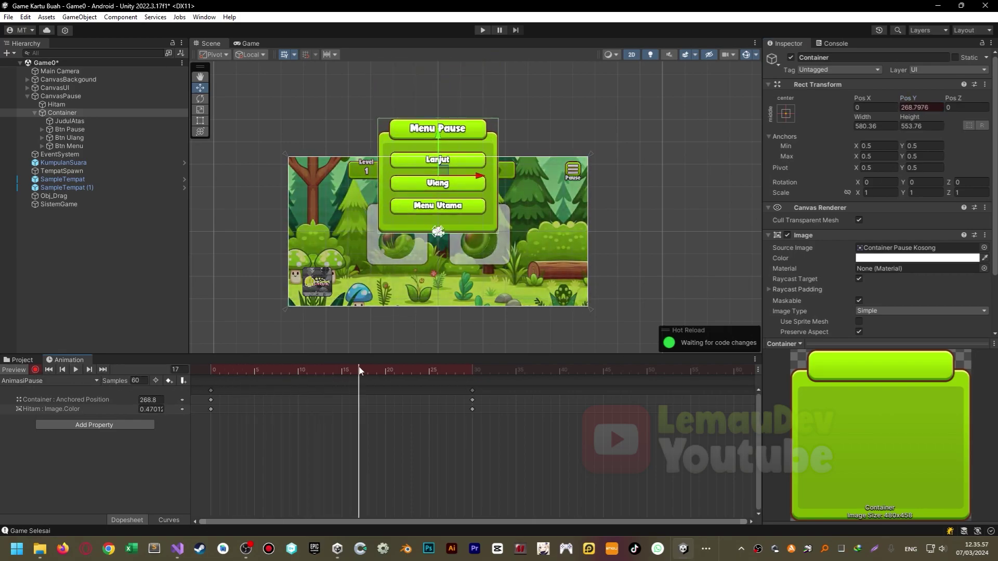
drag(364, 370, 473, 378)
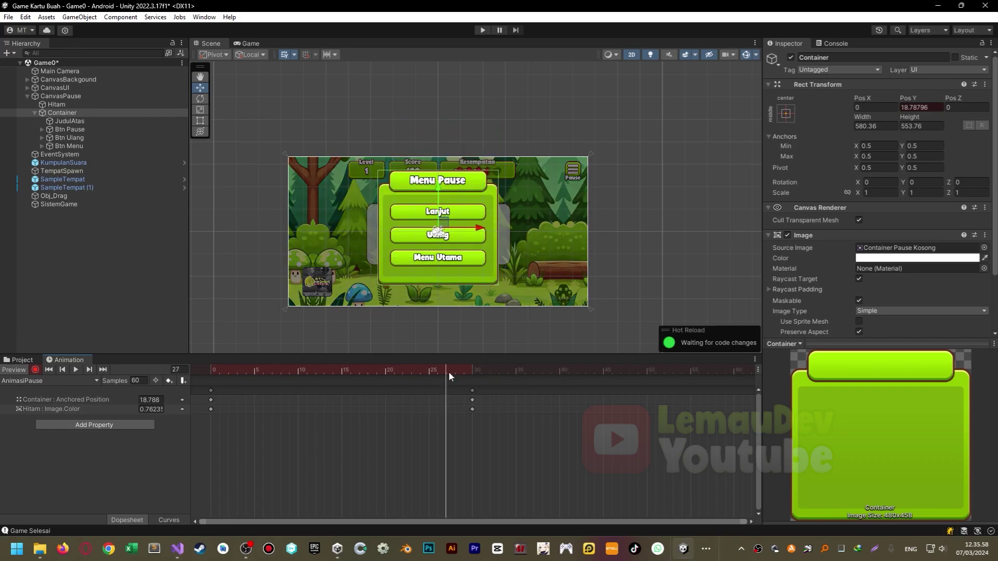
click(167, 520)
Turn off the preview and uncheck Loop Time on the AnimasiPause clip in _Animation.
click(17, 369)
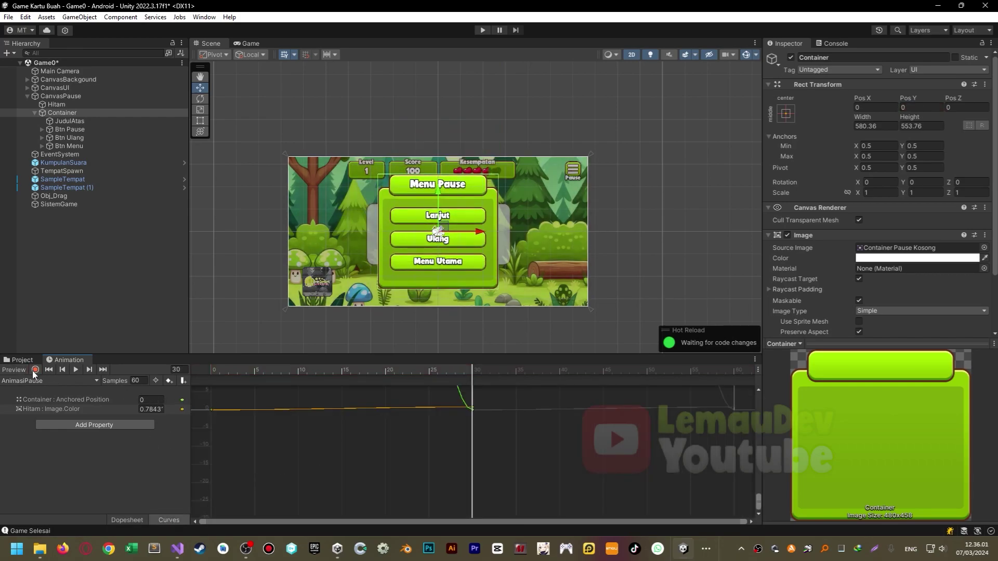
click(59, 95)
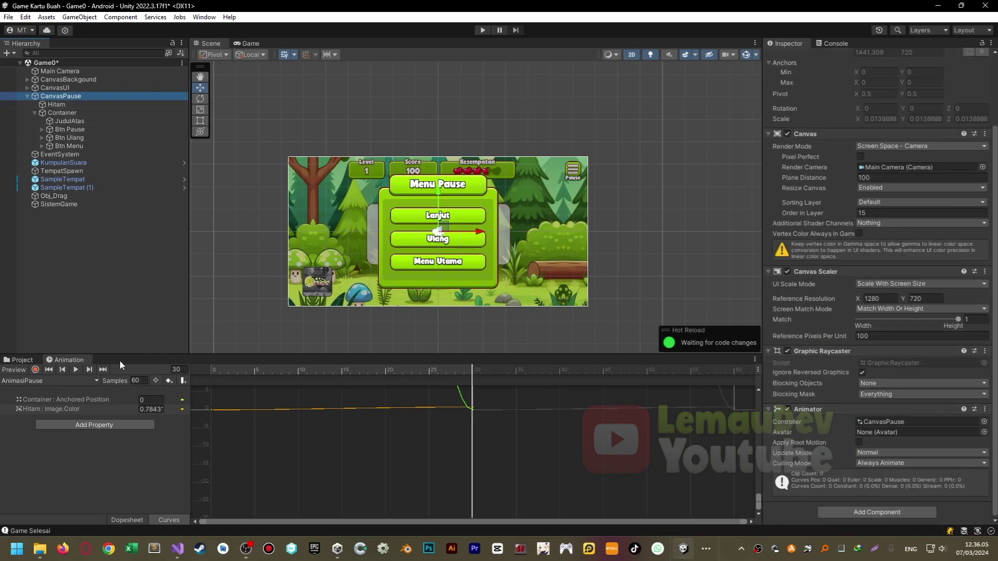
click(20, 359)
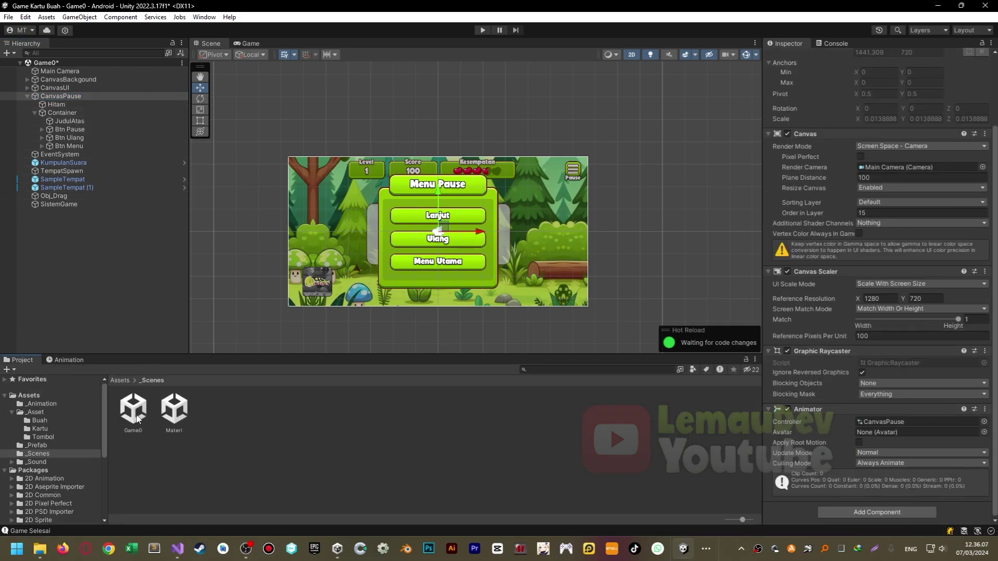
click(42, 404)
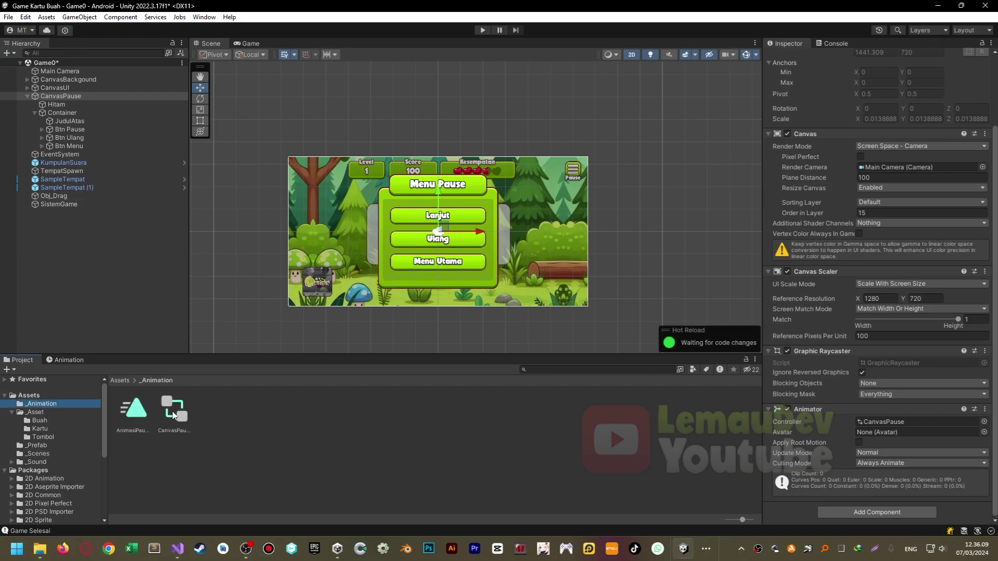
click(139, 410)
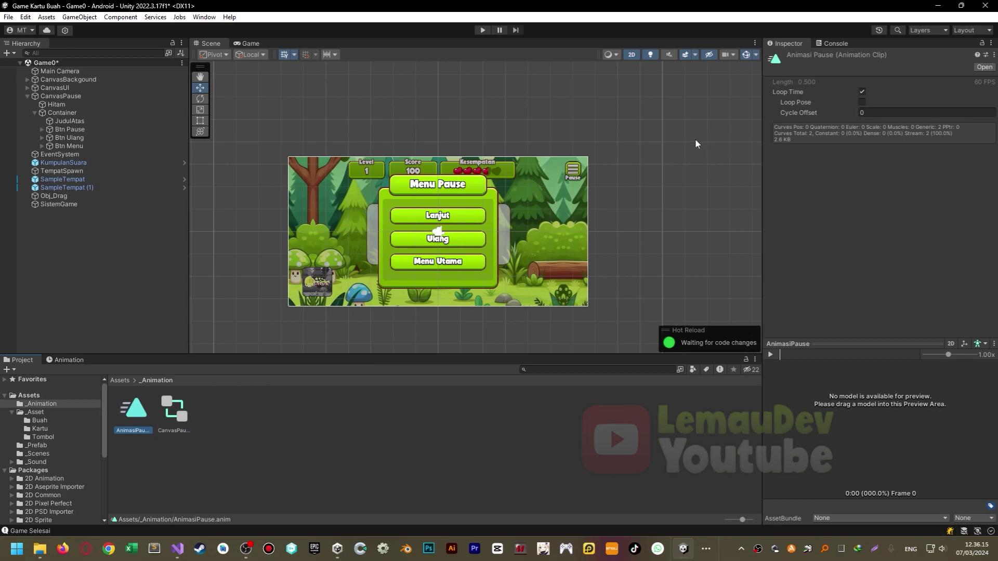
click(862, 92)
Deactivate CanvasPause in the Hierarchy, collapse it, and select SistemGame.
scroll(530, 216, up, 3)
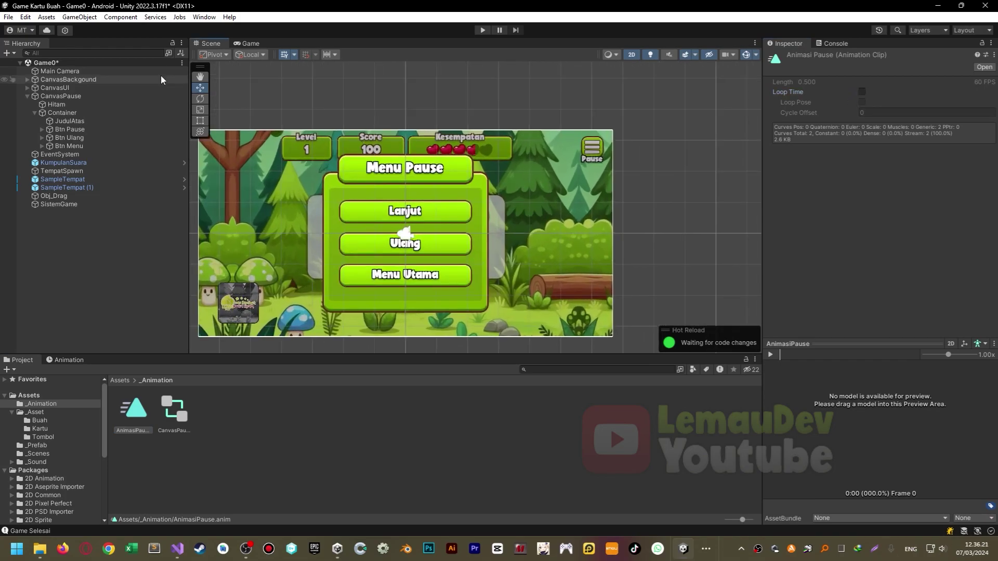
click(83, 96)
key(alt+shift+a)
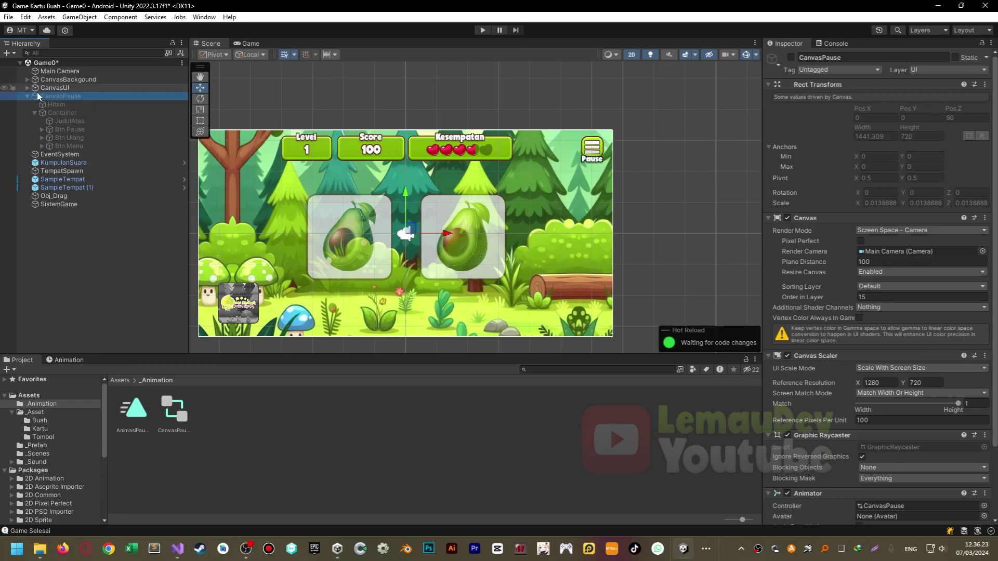
click(27, 96)
click(63, 155)
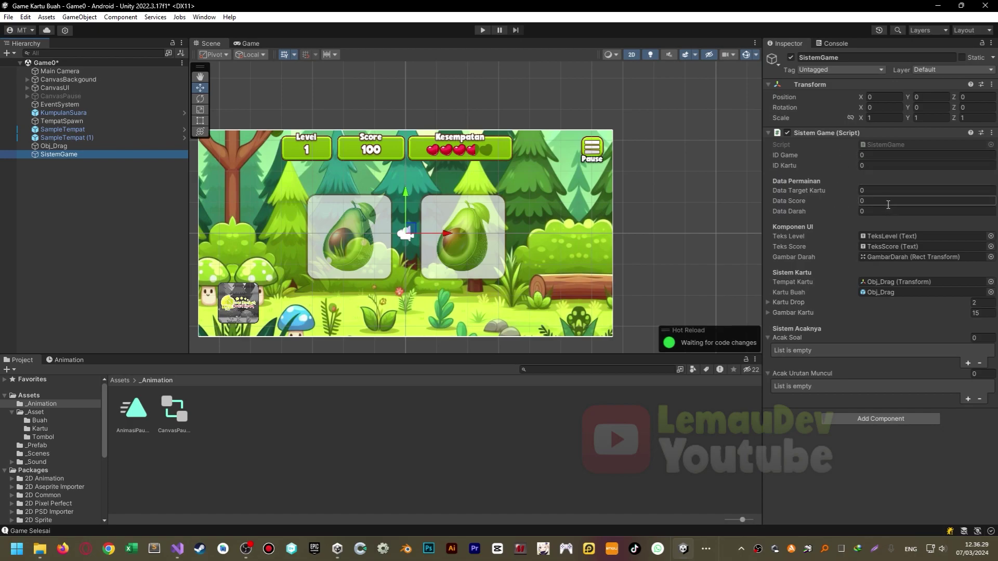
Open the SistemGame.cs script from SistemGame's Inspector in Visual Studio.
click(883, 146)
double_click(881, 142)
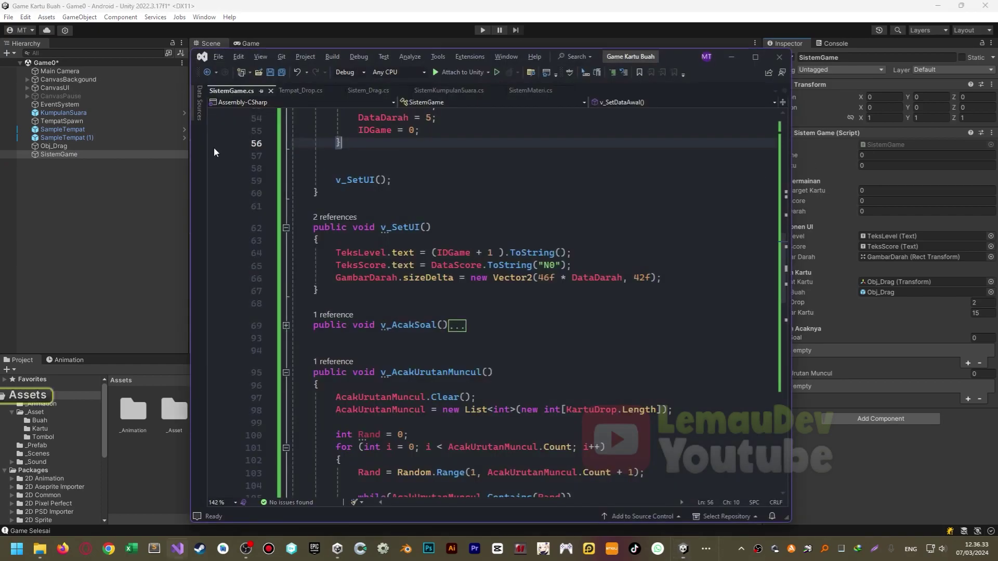
click(80, 171)
click(83, 154)
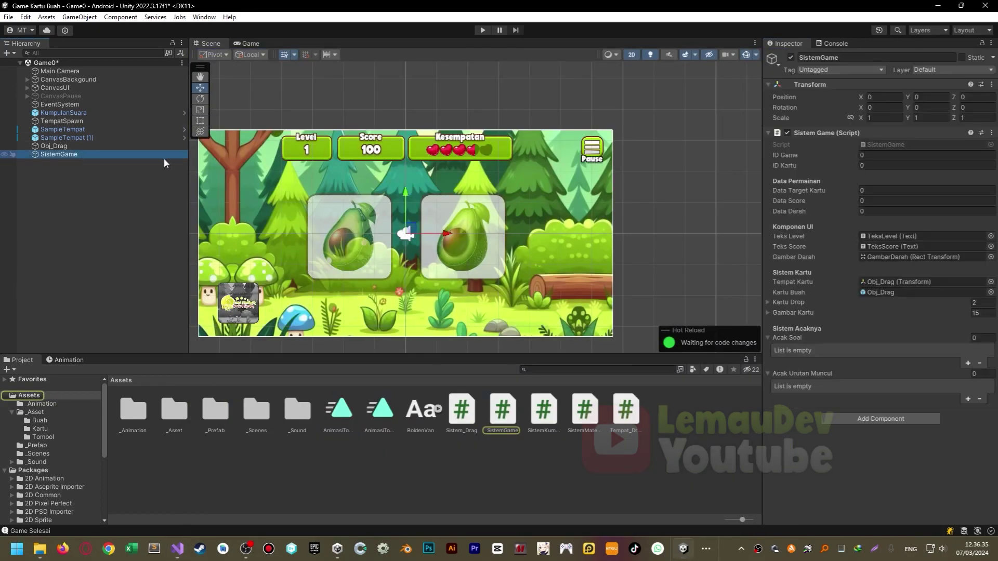
click(878, 145)
double_click(877, 145)
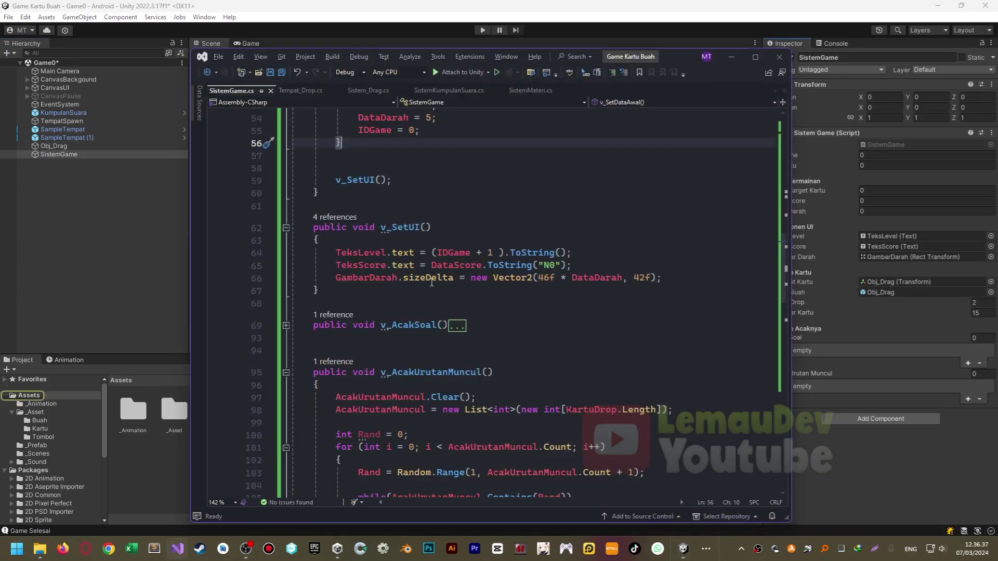
scroll(422, 277, up, 5)
scroll(422, 276, up, 5)
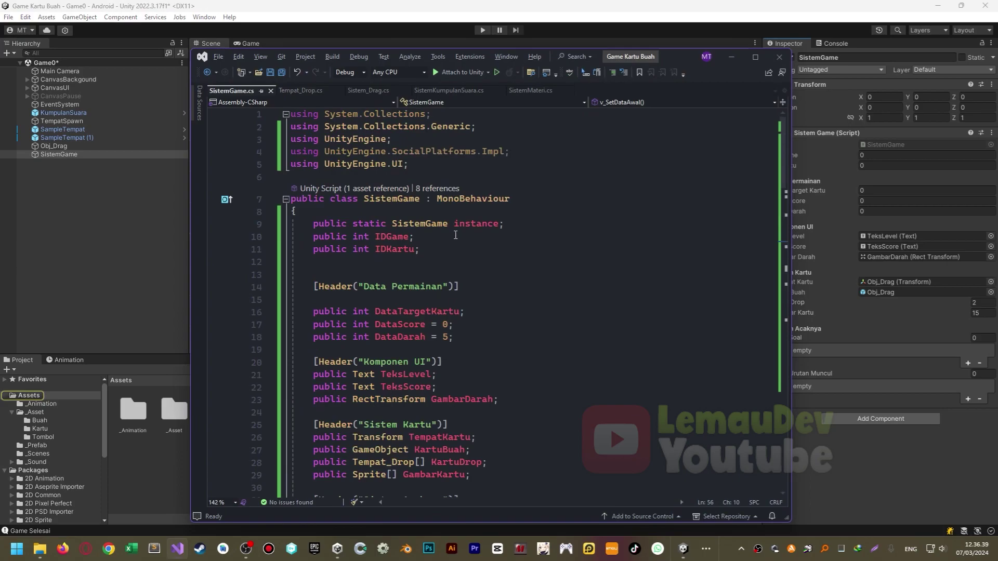
Declare 'public GameObject CanvasPause;' after the IDKartu field.
click(491, 253)
key(Return)
key(Return)
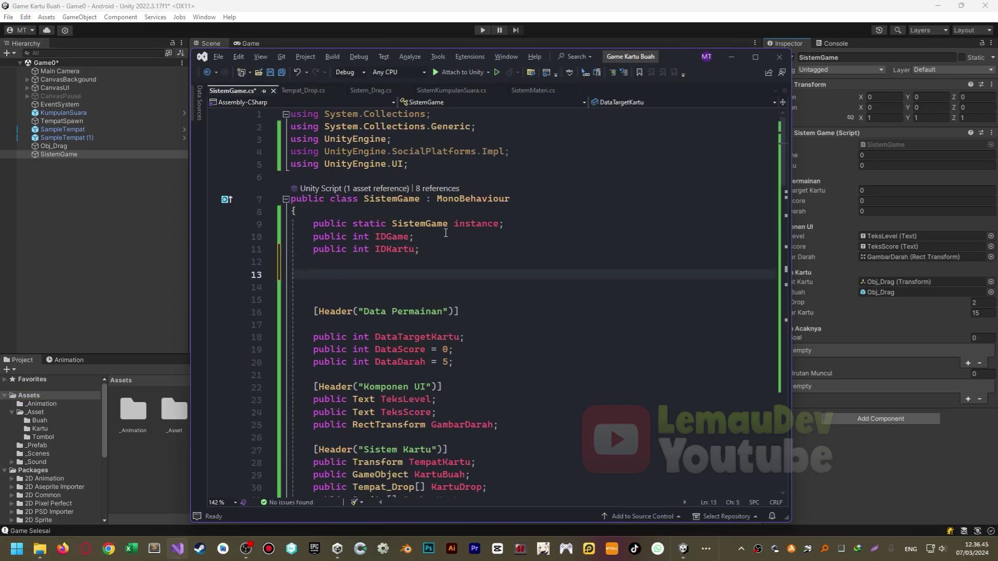
text(public gam)
key(Tab)
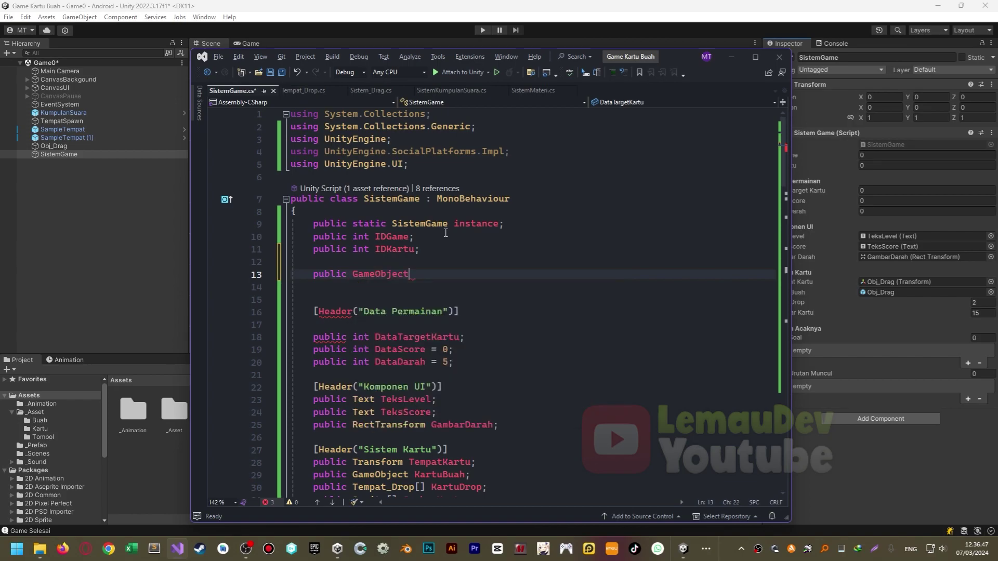
text( CanvasPa)
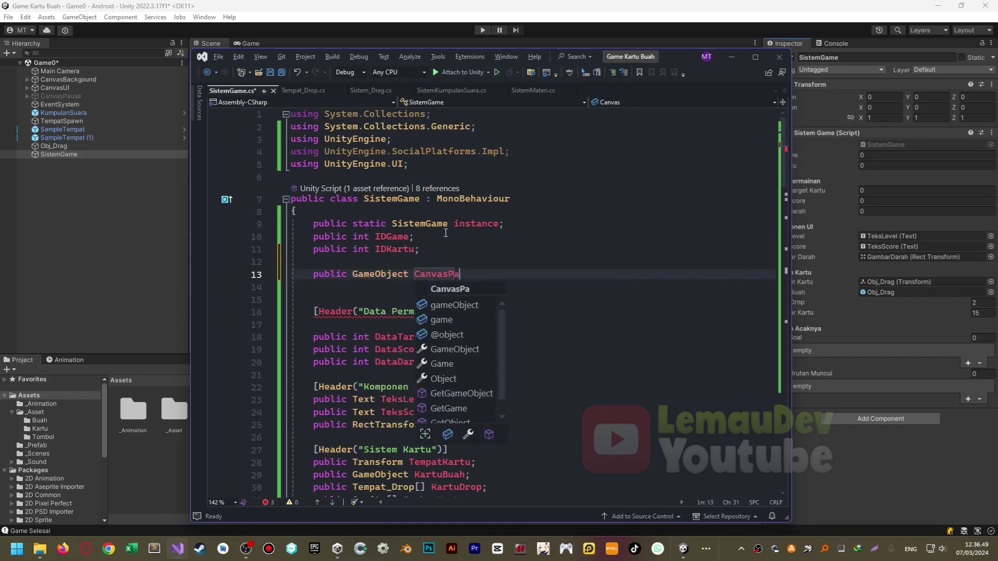
text(use;)
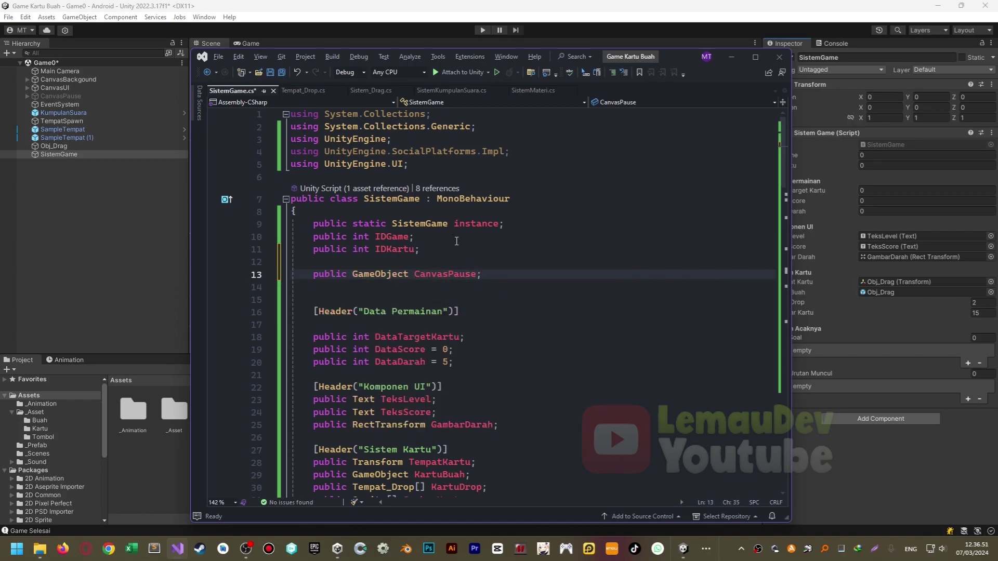
Move the CanvasPause declaration under the [Header("Komponen UI")] line and save the script.
key(shift+Home)
key(BackSpace)
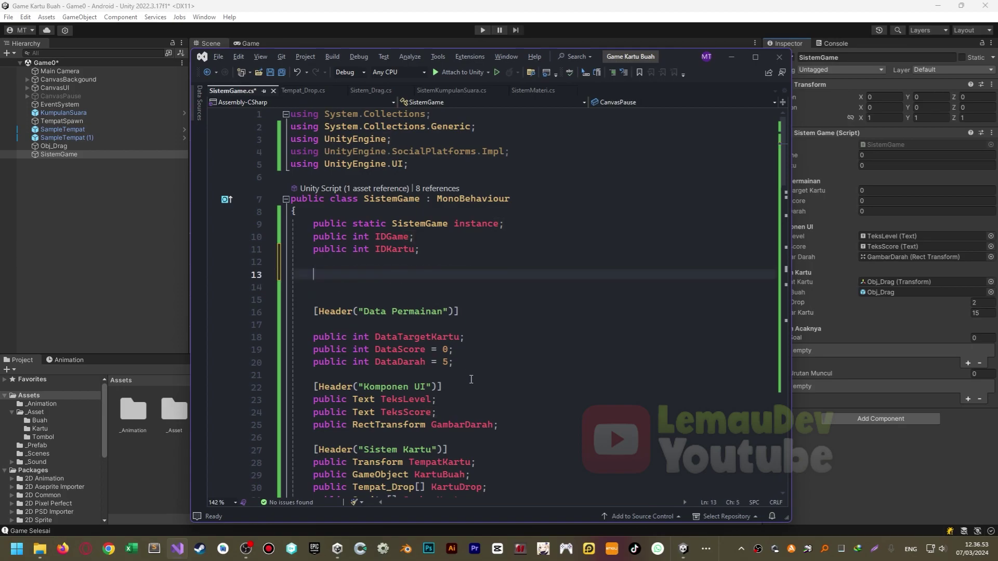
click(457, 386)
key(Return)
key(Return)
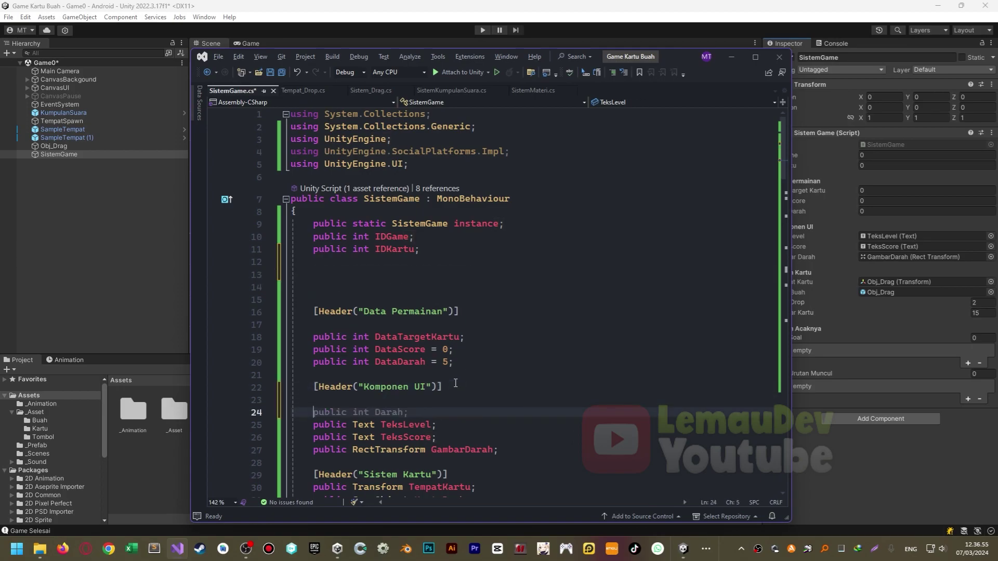
key(ctrl+z)
key(ctrl+z)
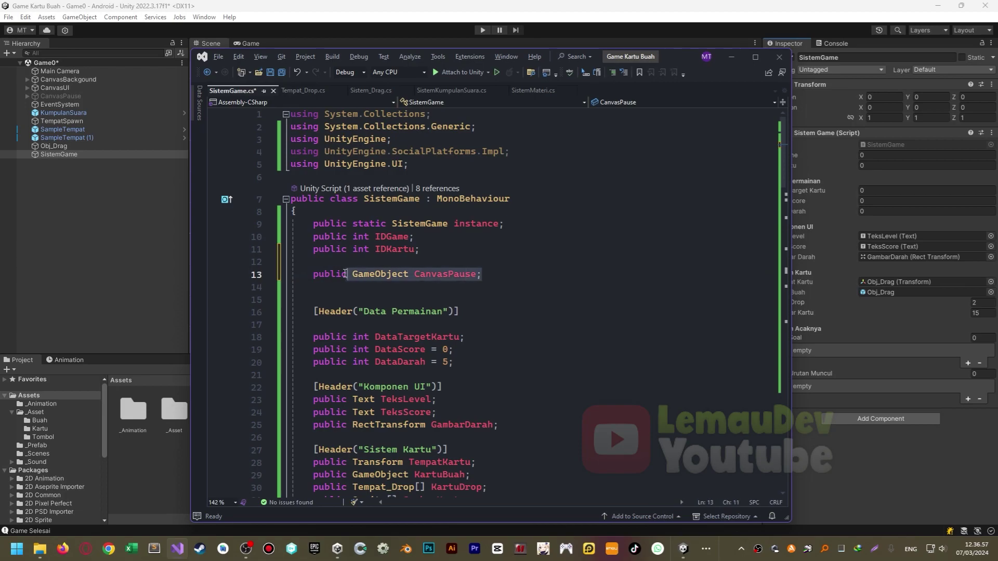
key(shift+Home)
key(ctrl+c)
key(BackSpace)
click(454, 388)
key(Return)
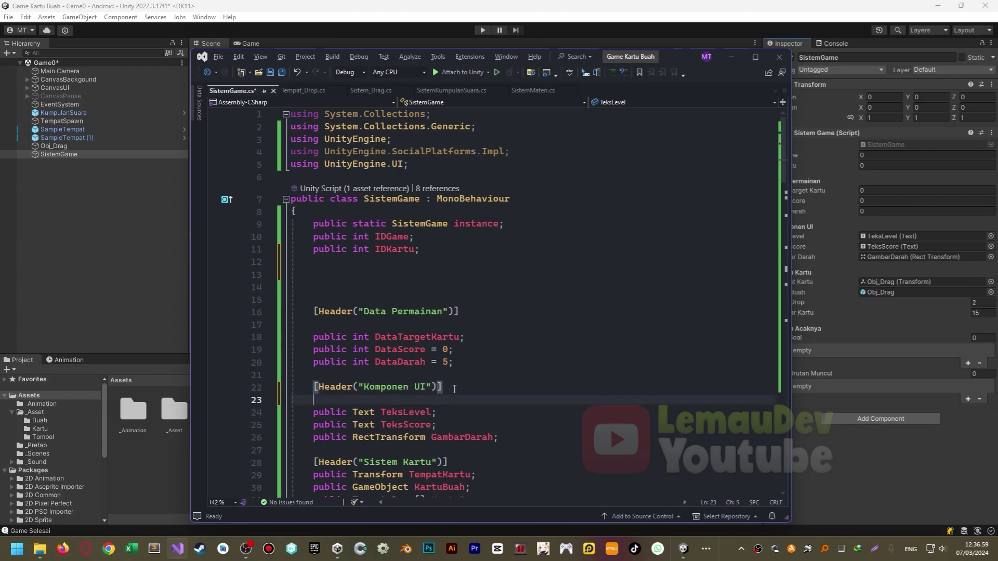
key(ctrl+v)
key(ctrl+s)
click(127, 201)
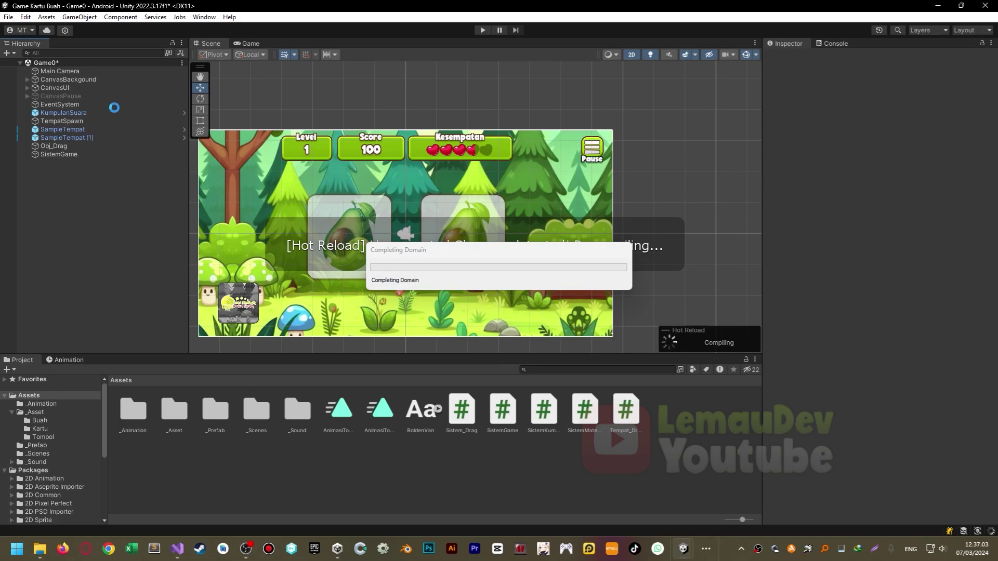
Drag the CanvasPause object into SistemGame's Canvas Pause field in the Inspector.
click(100, 155)
click(68, 97)
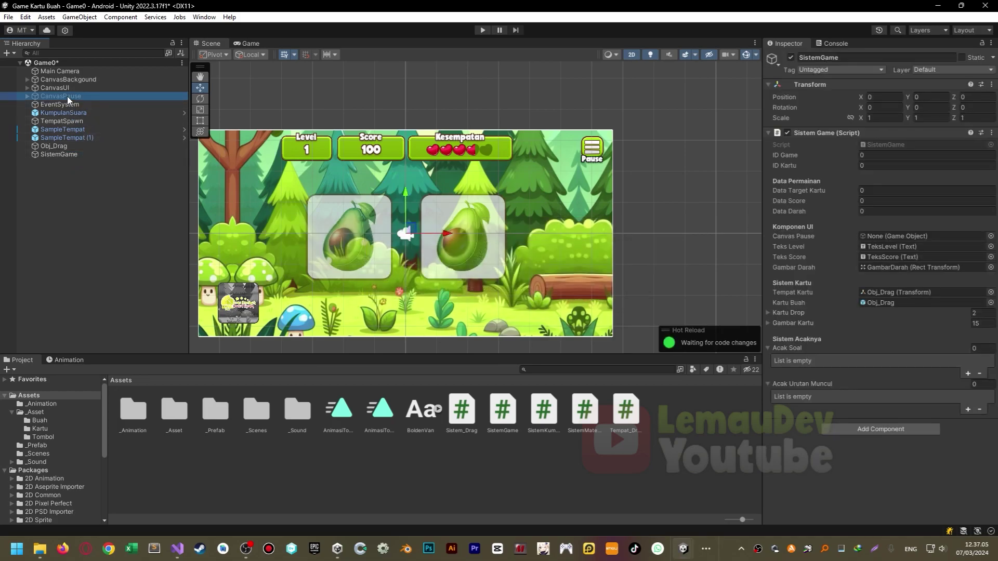
click(65, 154)
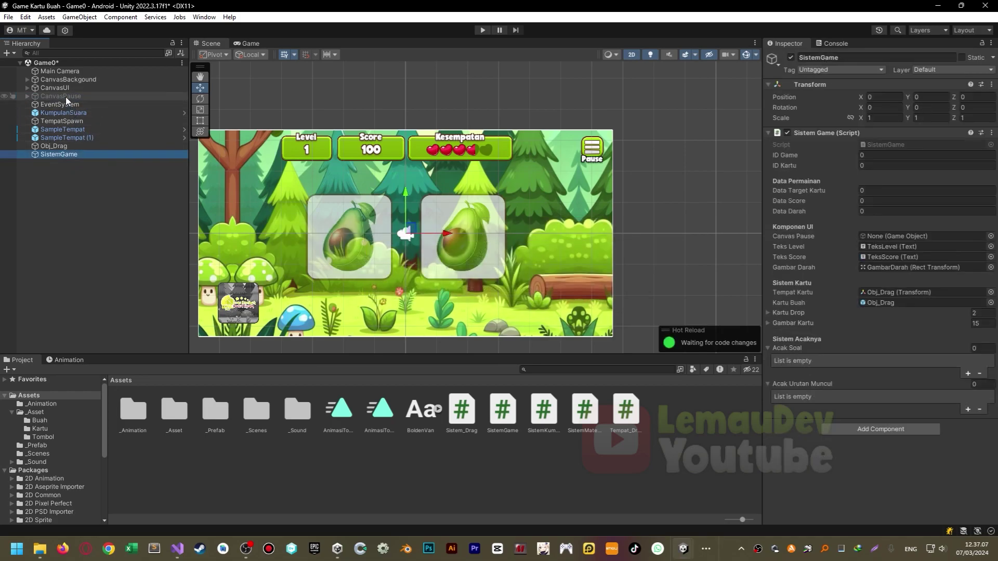
drag(65, 96, 879, 336)
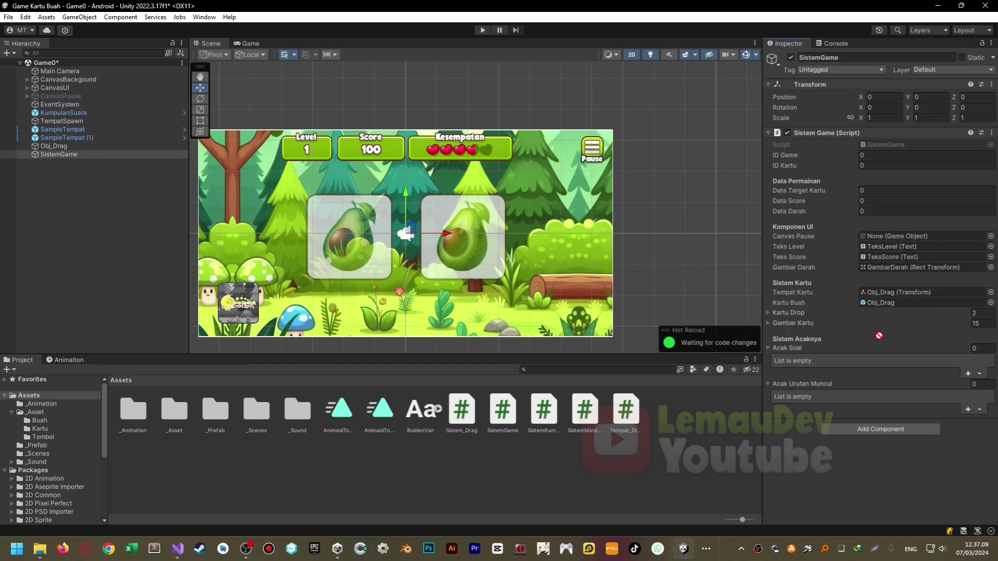
drag(878, 336, 915, 236)
middle_drag(397, 166, 417, 134)
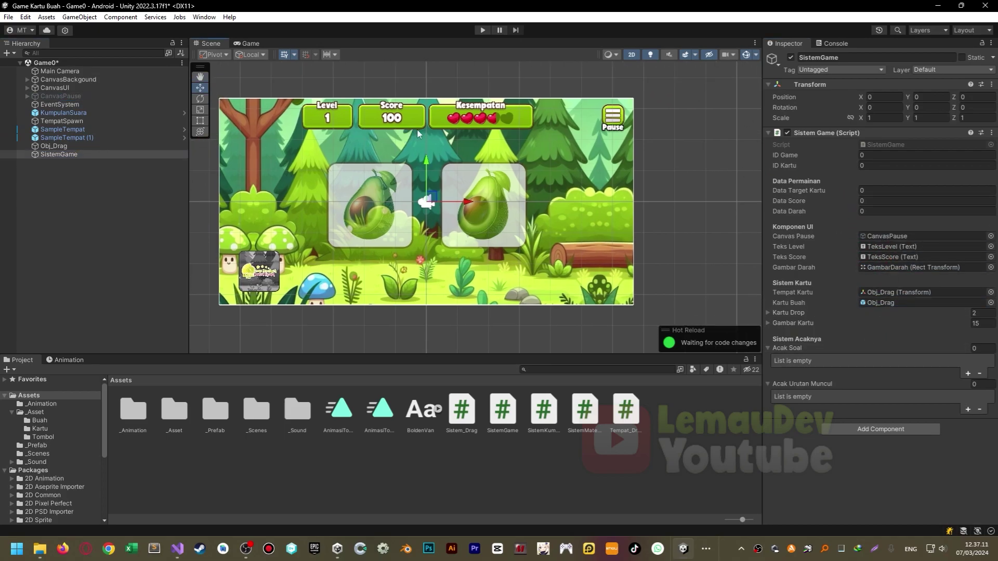
scroll(384, 169, up, 3)
Open Sistem_Drag.cs and locate the OnMouseDrag condition after IsDragBenar.
key(alt+Tab)
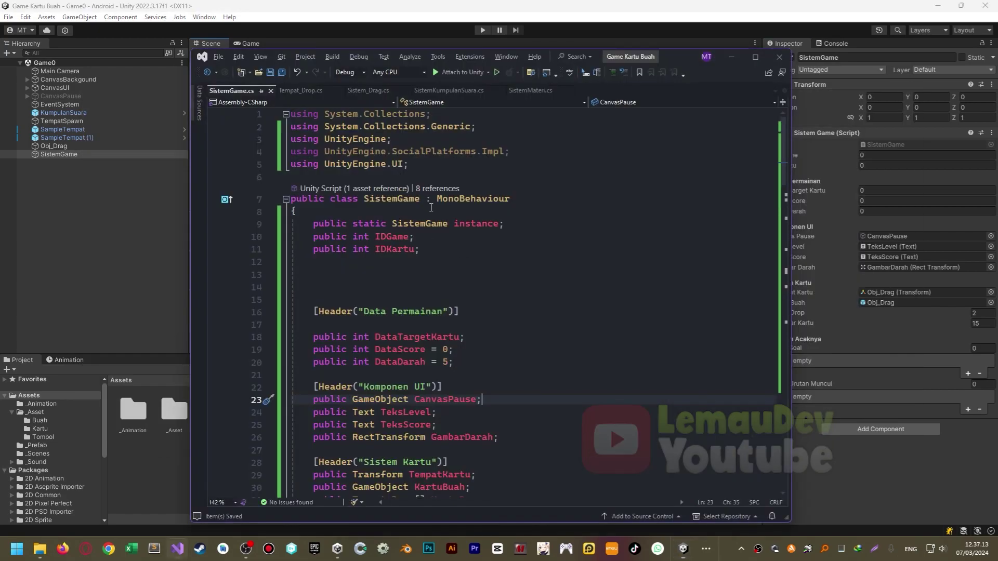
key(ctrl+Tab)
scroll(484, 205, up, 4)
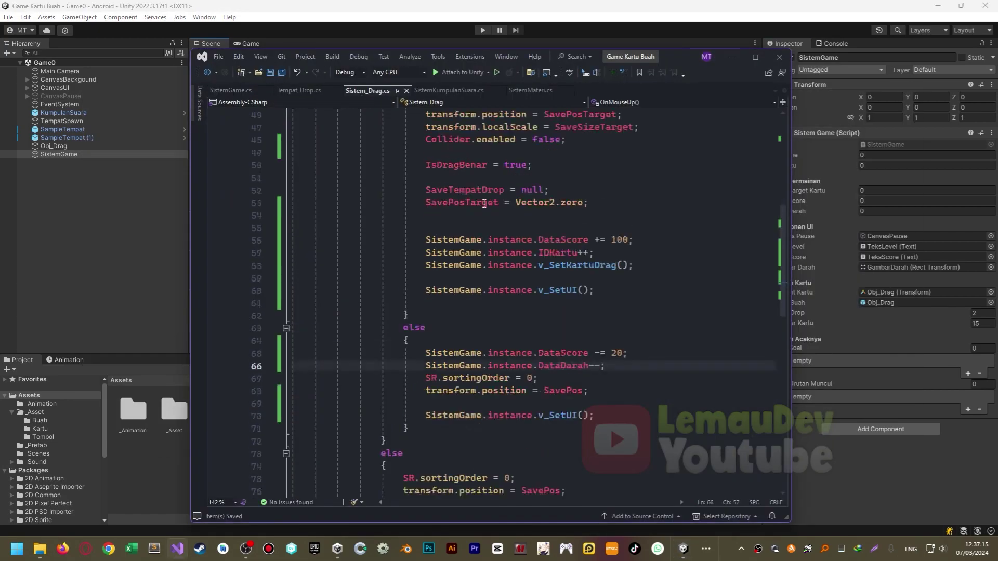
scroll(484, 204, up, 5)
scroll(486, 215, up, 3)
scroll(494, 244, up, 2)
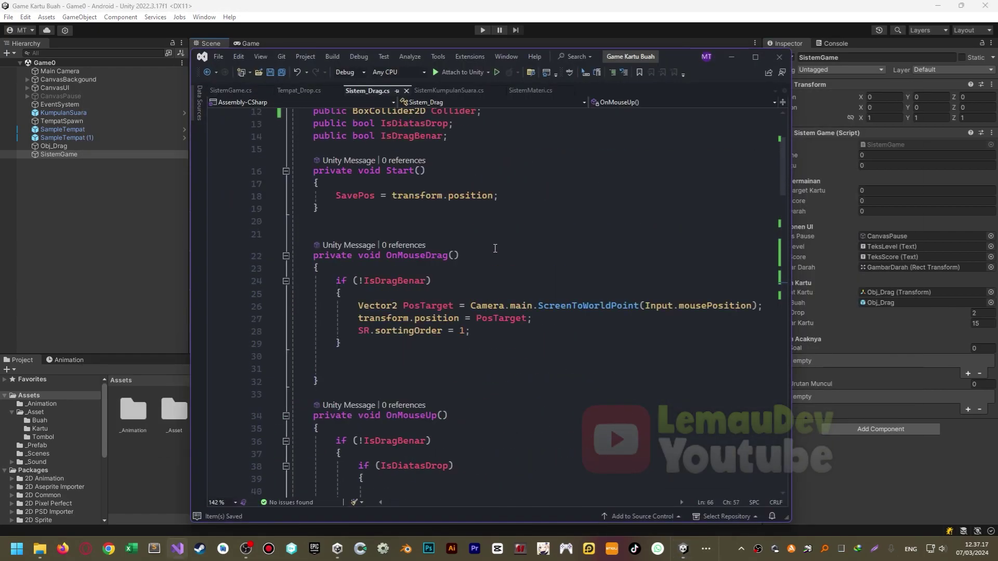
click(430, 280)
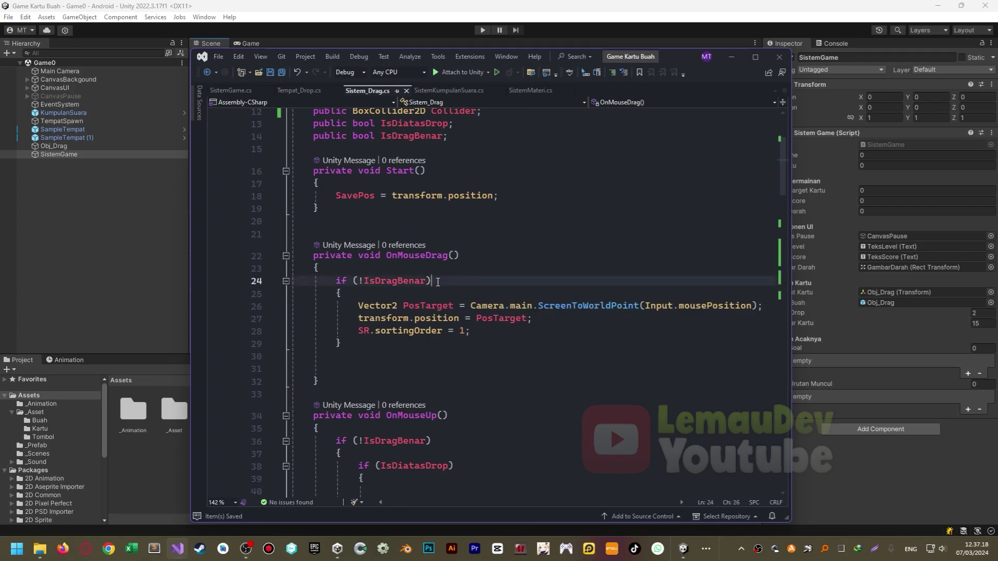
click(412, 273)
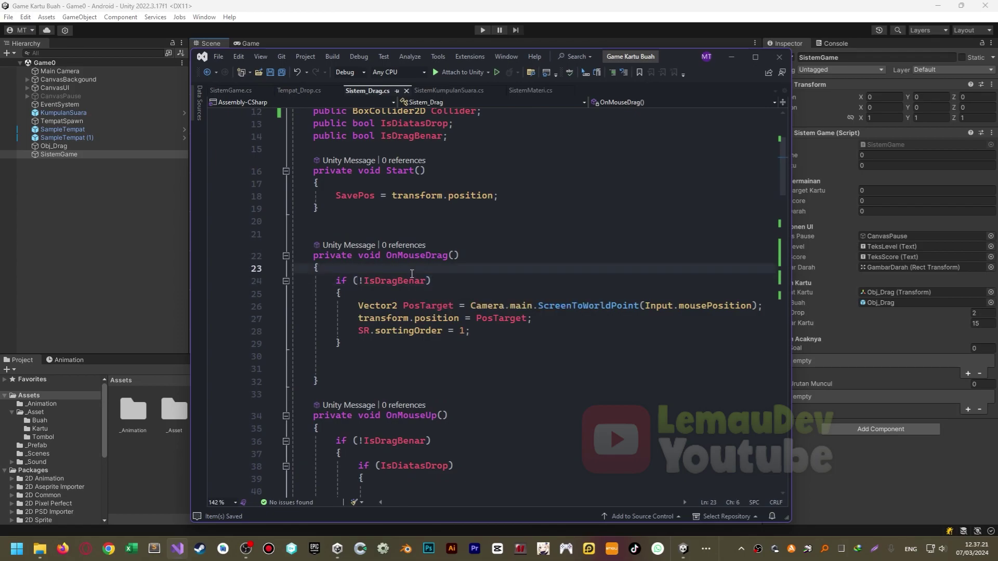
click(425, 280)
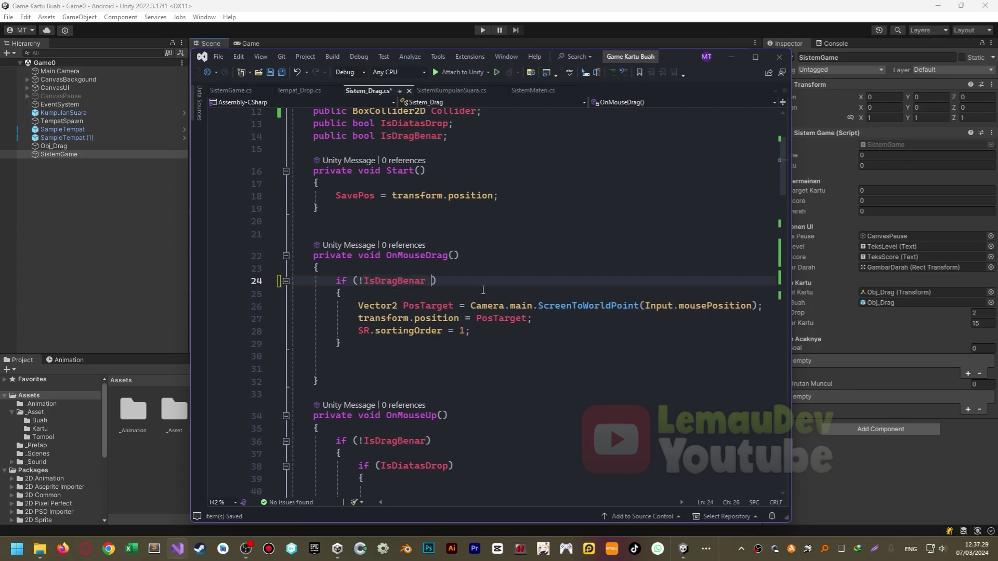
Add '&& !SistemGame.instance.CanvasPause.active' to the OnMouseDrag condition.
text(&& )
text(SistemGame.instance.)
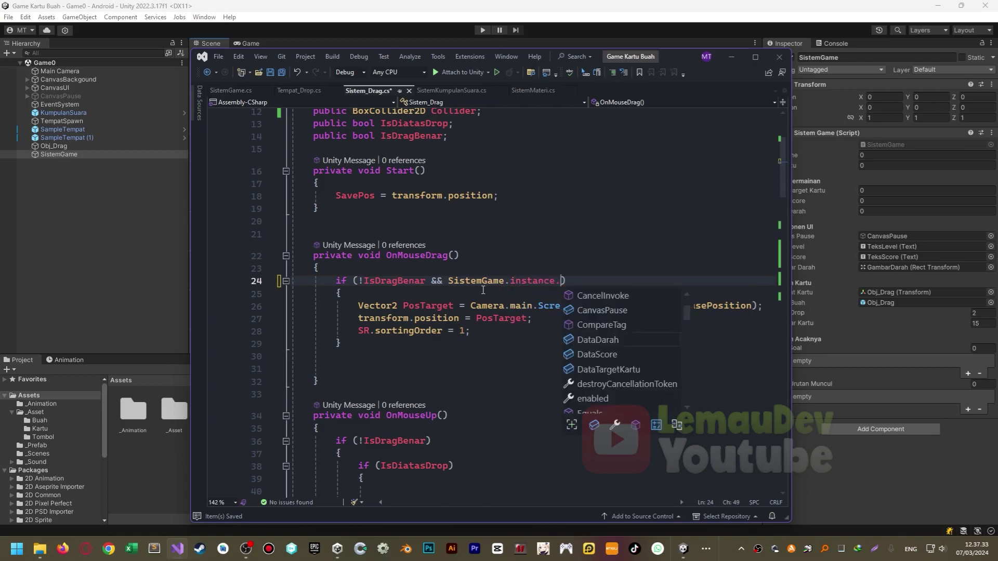
text(cav)
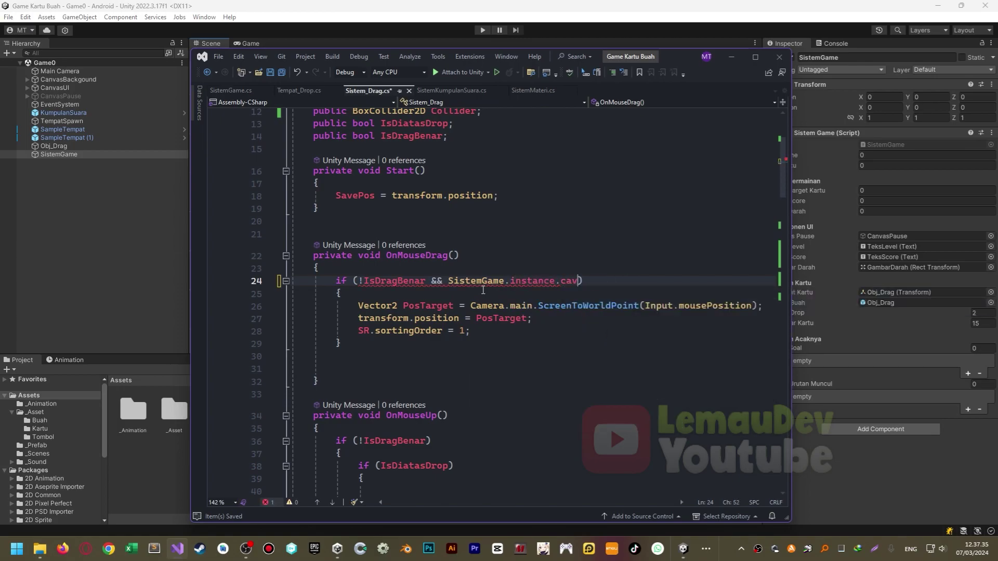
key(BackSpace)
text(p.)
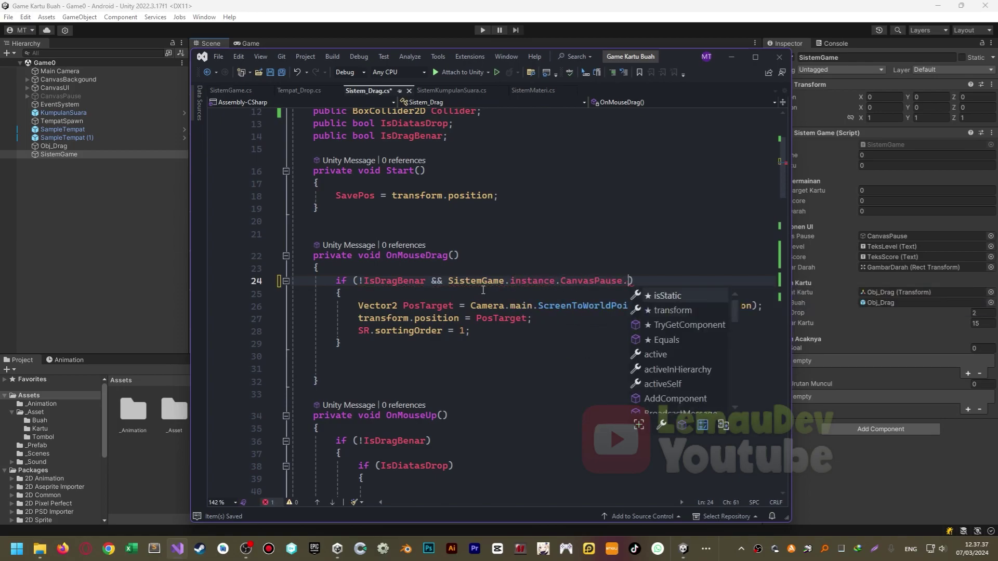
text(vi)
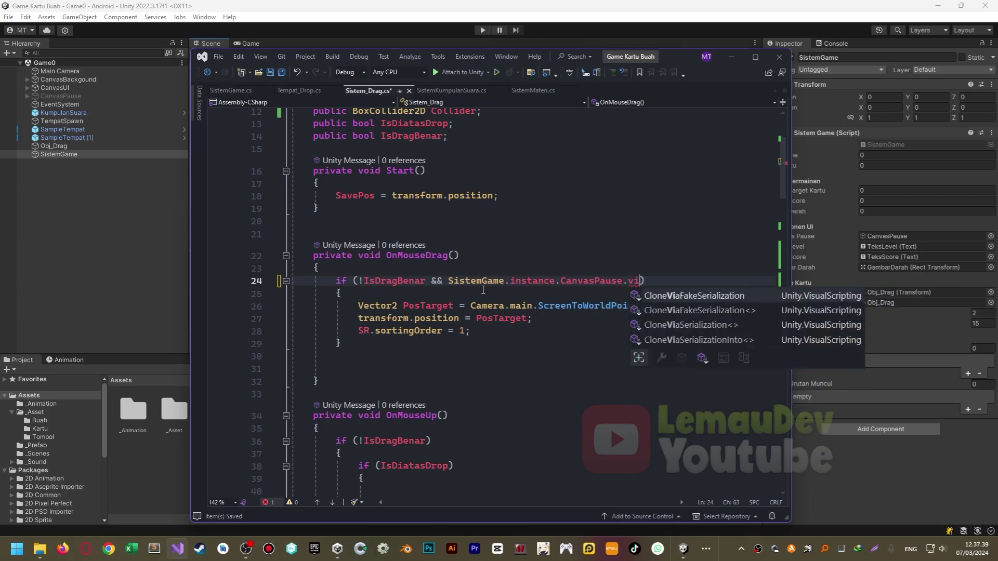
key(BackSpace)
key(BackSpace)
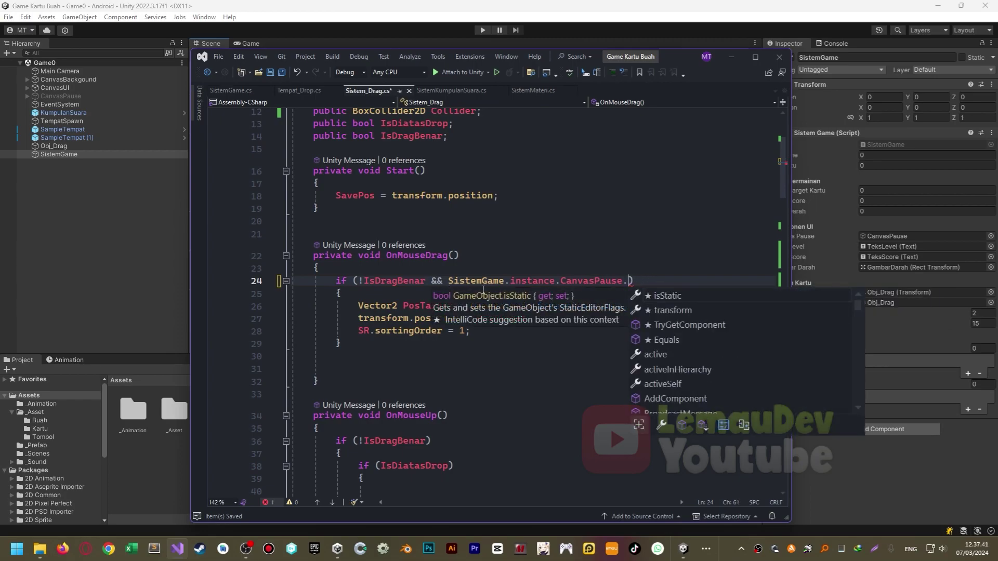
text(e)
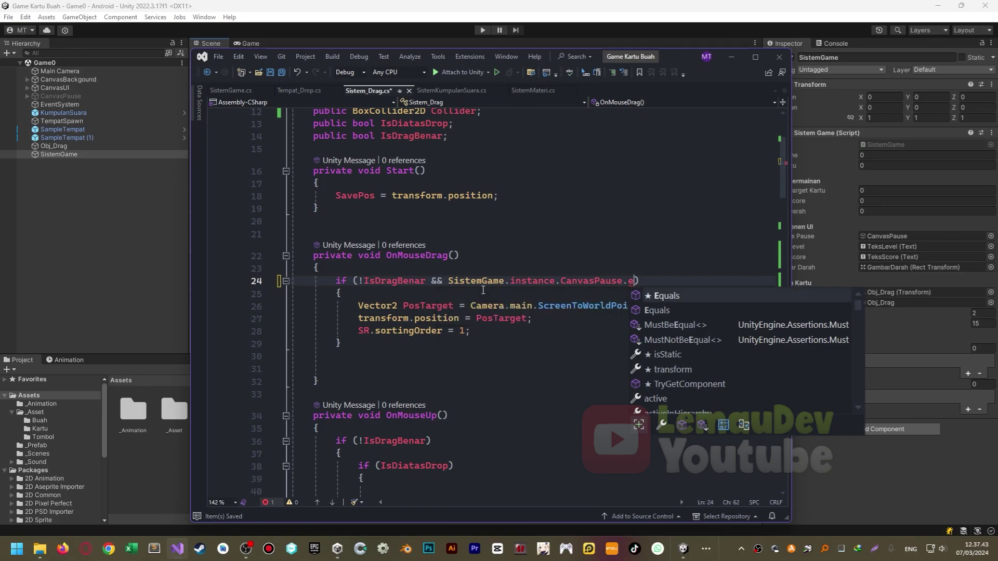
key(Down)
key(Down)
key(Down)
key(Down)
key(Down)
key(Down)
key(Down)
key(Tab)
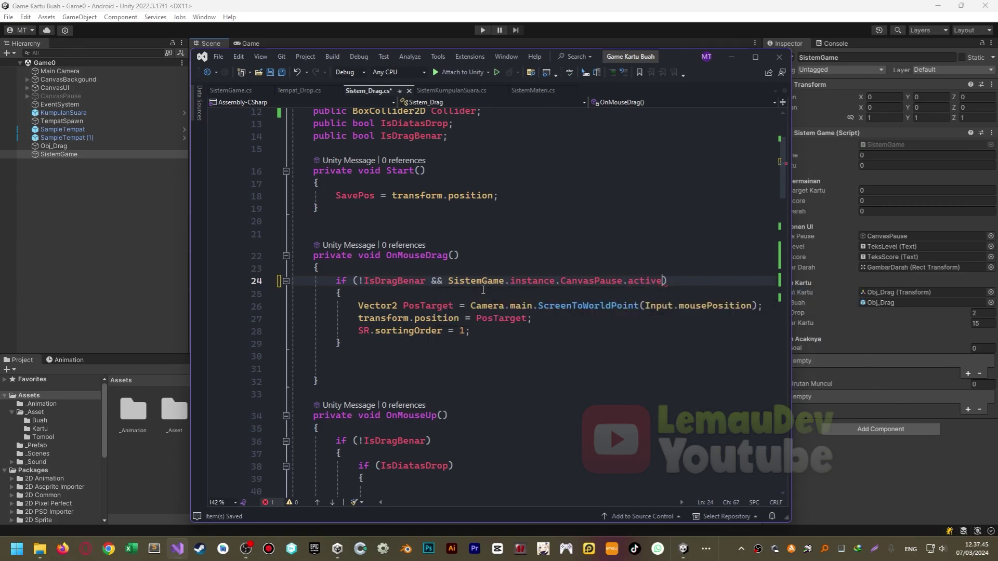
click(499, 368)
click(450, 283)
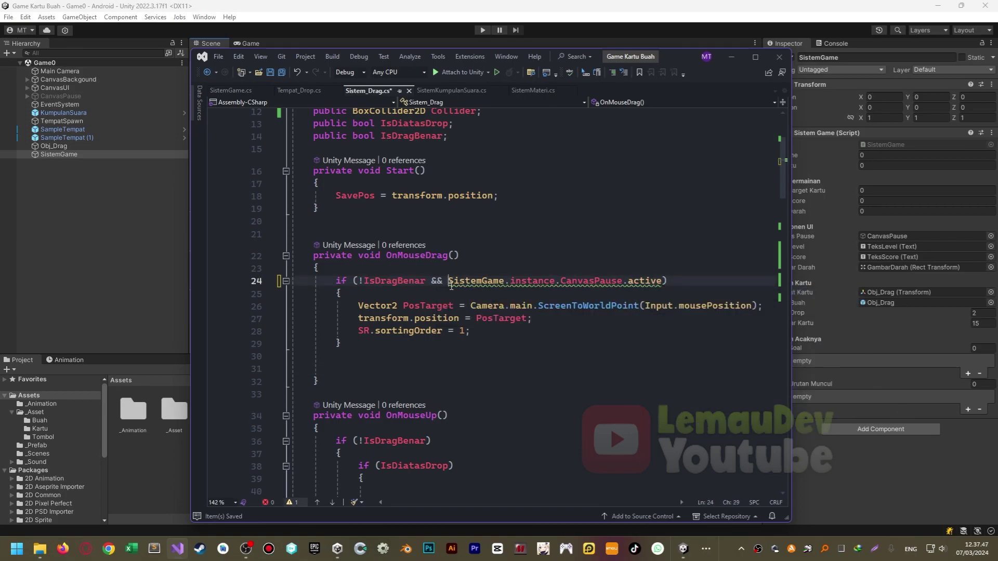
text(!)
Copy the same pause check into the OnMouseUp condition after !IsDragBenar.
click(533, 381)
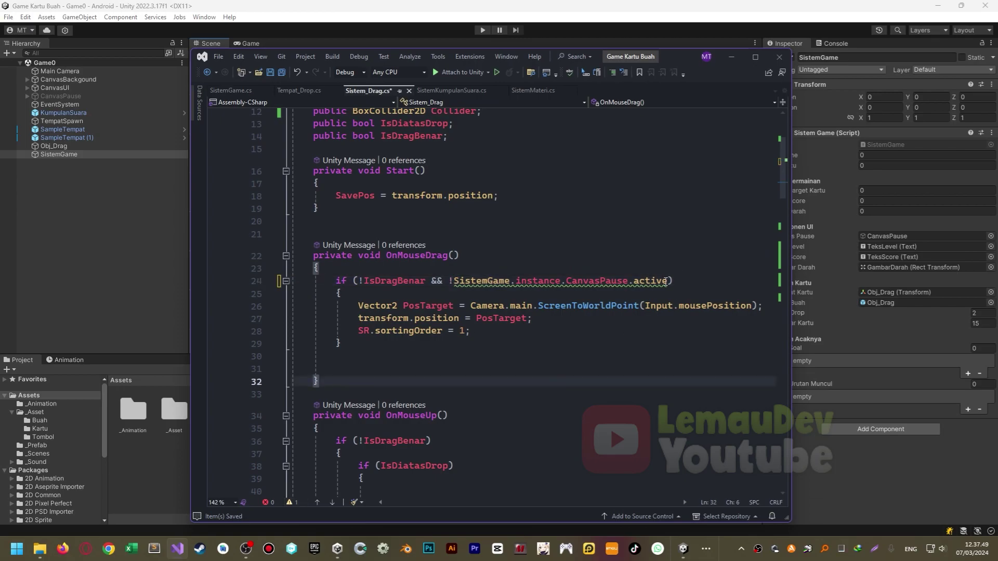
click(457, 282)
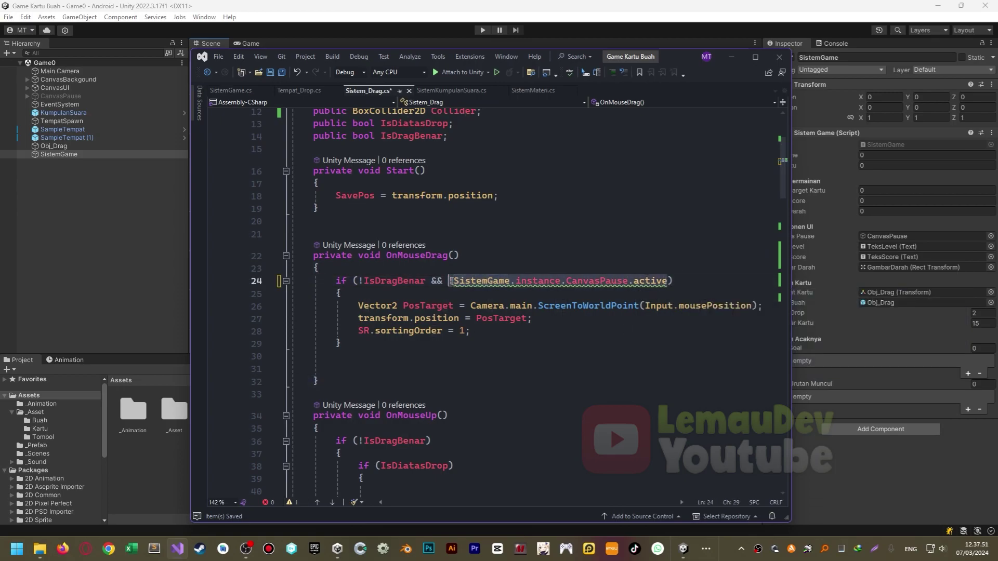
key(Left)
key(Left)
key(ctrl+c)
click(429, 441)
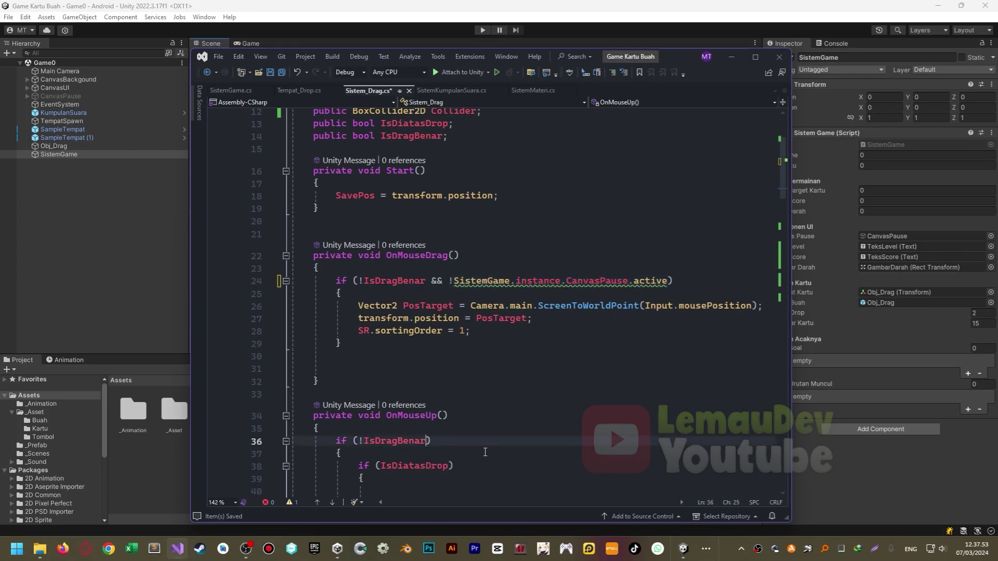
key(ctrl+v)
click(427, 443)
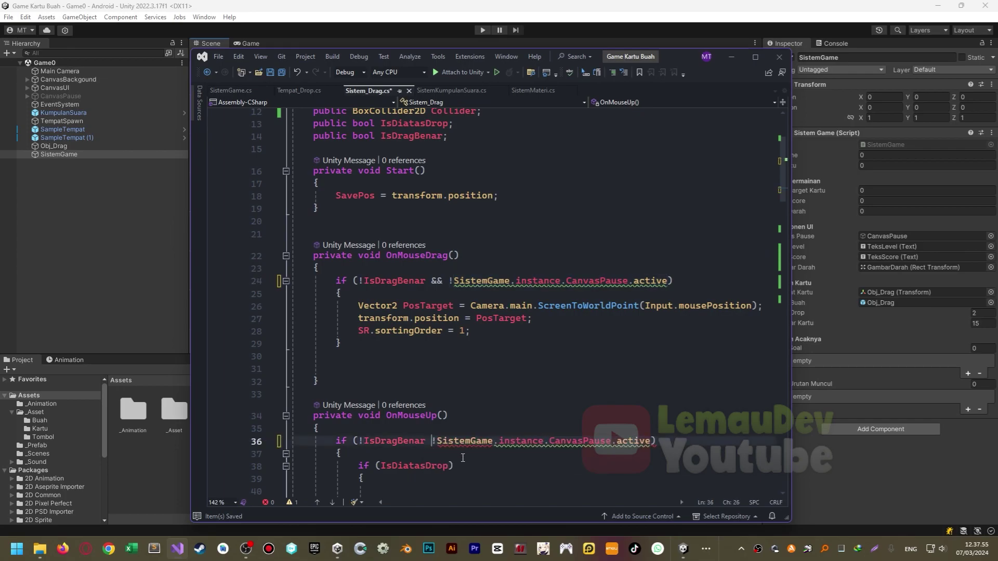
text(&&)
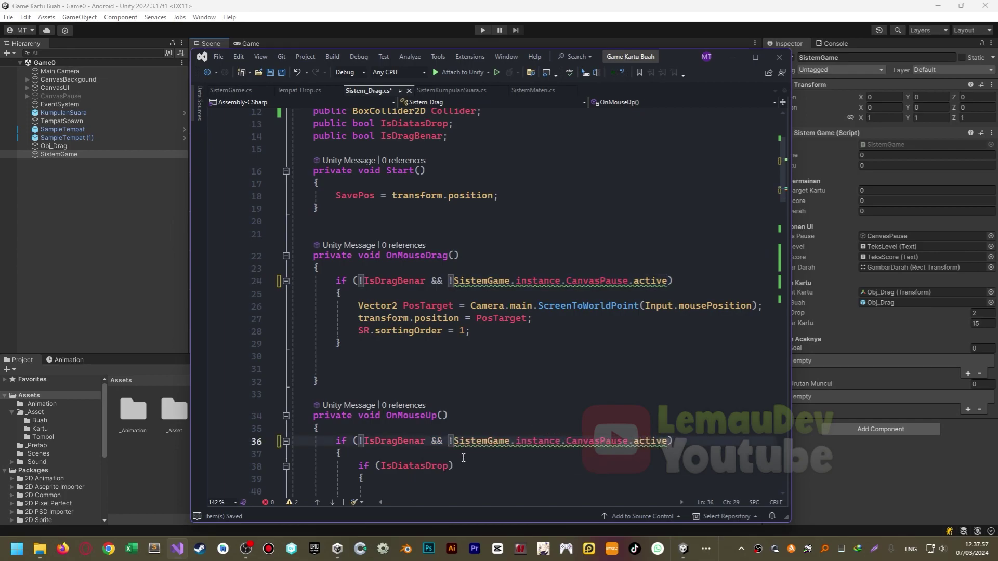
Save Sistem_Drag.cs and scroll through the script to review the edits.
scroll(462, 447, down, 3)
click(462, 436)
key(ctrl+s)
scroll(455, 359, down, 2)
scroll(468, 351, down, 10)
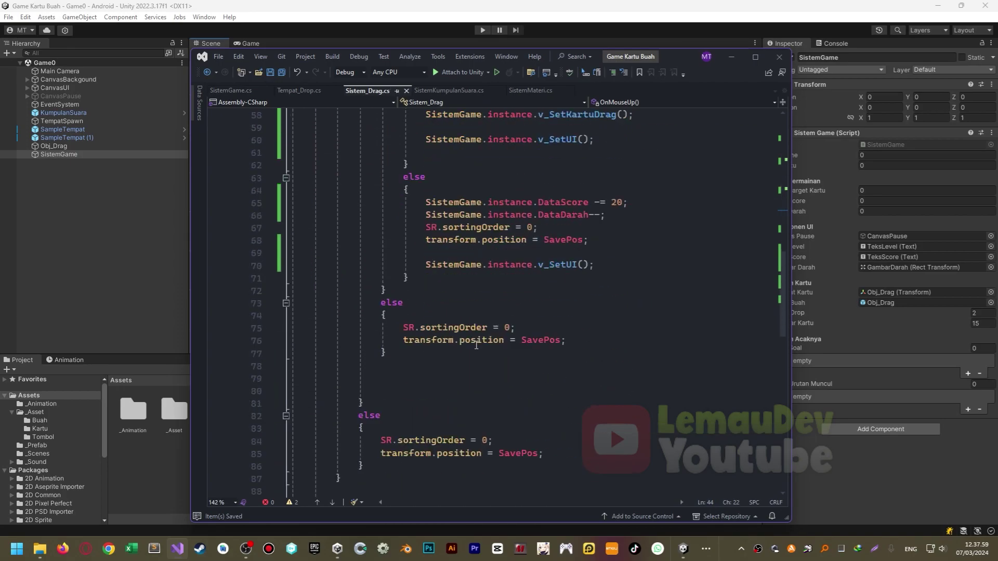
scroll(477, 345, down, 6)
scroll(481, 343, down, 6)
scroll(486, 342, up, 5)
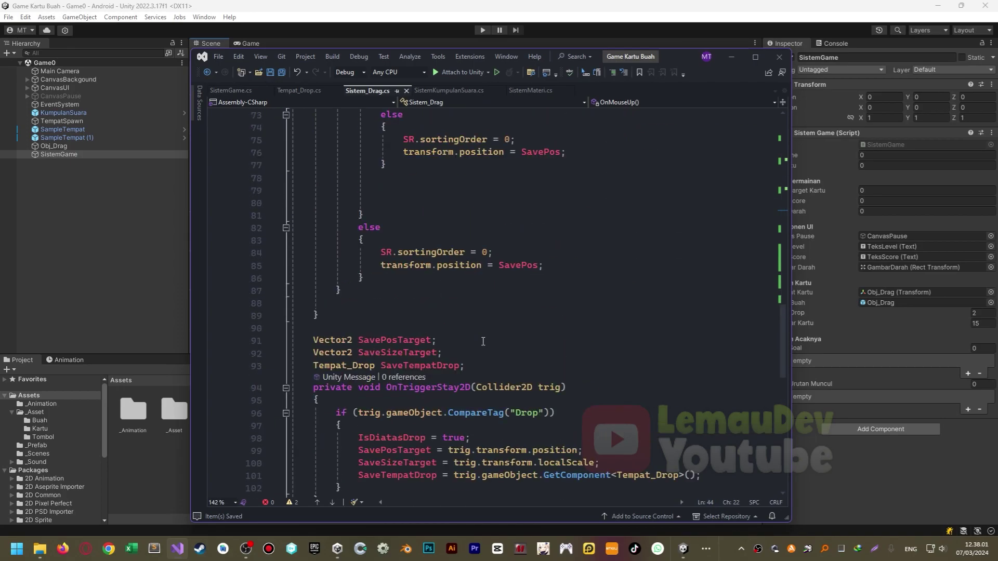
scroll(491, 340, up, 4)
scroll(496, 338, down, 2)
scroll(511, 333, up, 10)
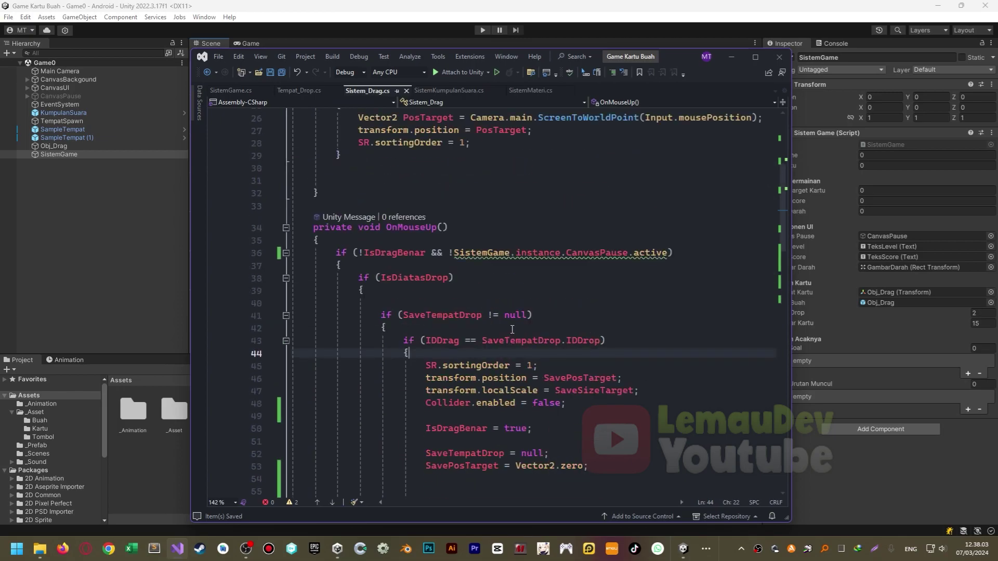
Back in Unity, select Btn Pause under CanvasUI and reveal its On Click list.
click(445, 10)
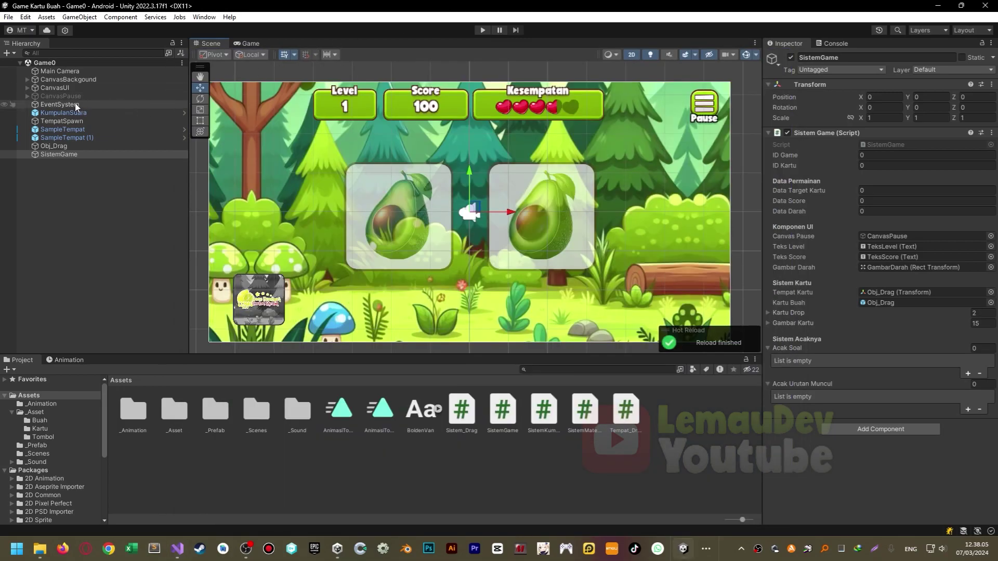
click(27, 88)
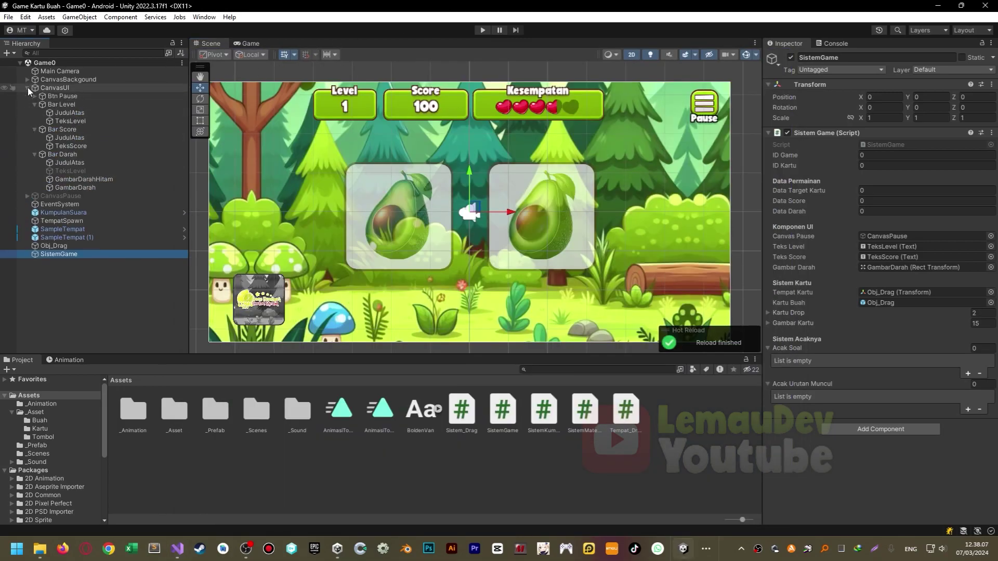
click(54, 98)
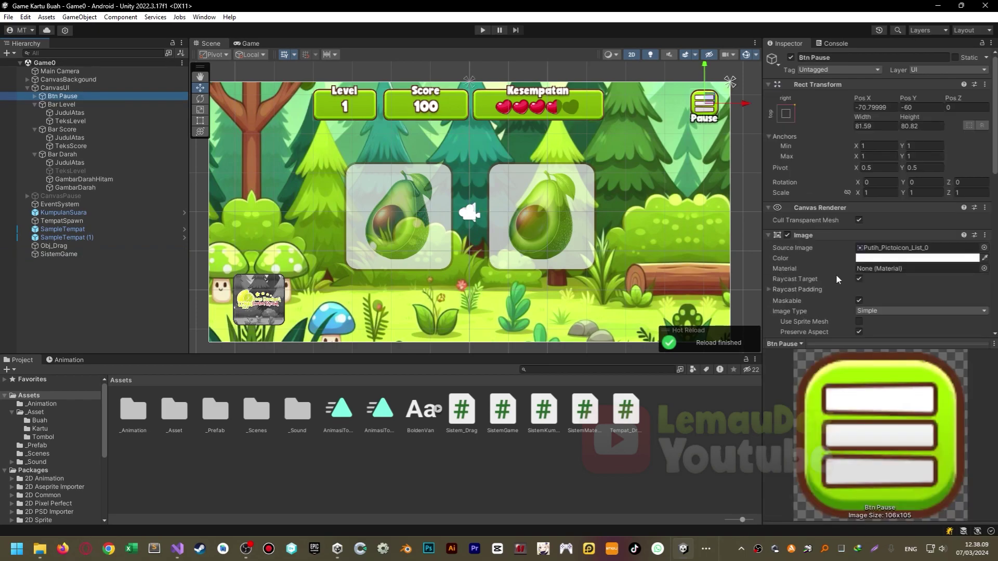
drag(853, 346, 853, 515)
scroll(822, 381, down, 3)
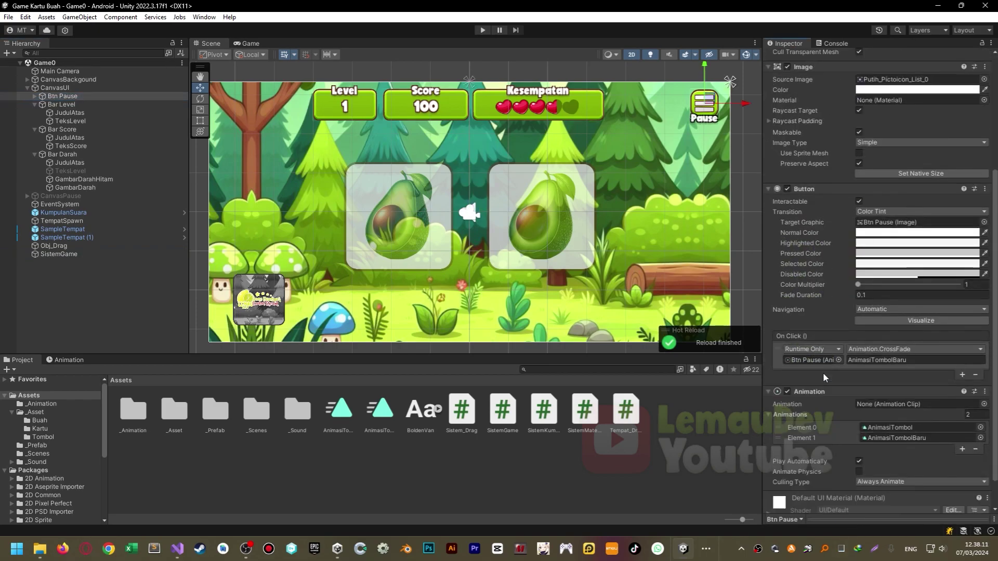
scroll(823, 372, down, 2)
Add an On Click action calling GameObject.SetActive (true) on CanvasPause.
click(963, 340)
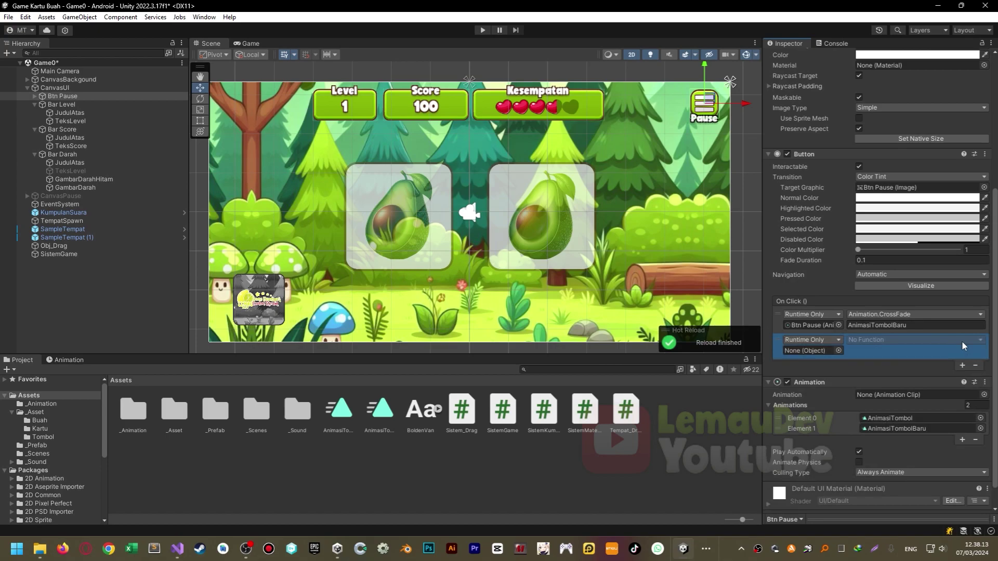
drag(61, 196, 807, 278)
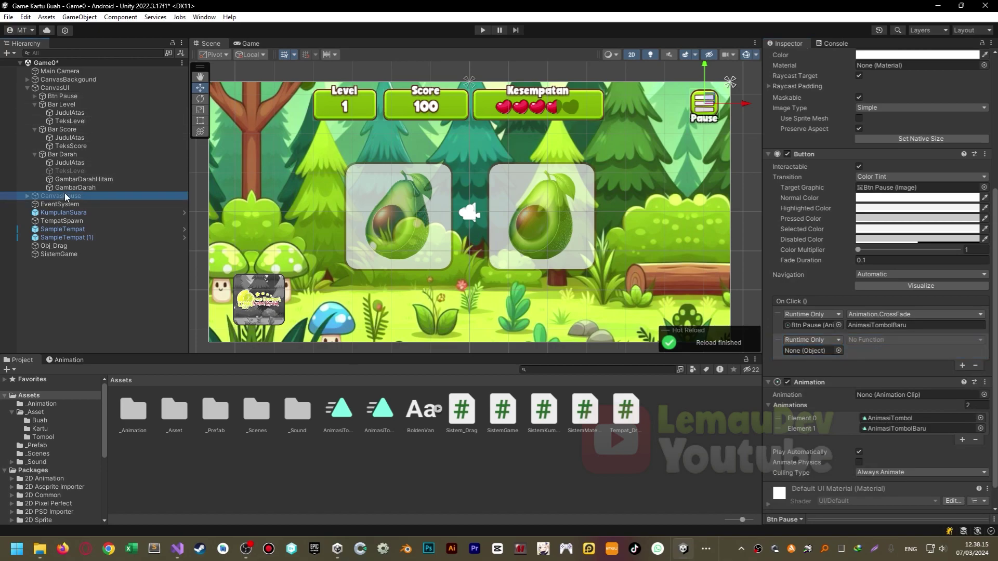
drag(816, 344, 811, 350)
click(859, 340)
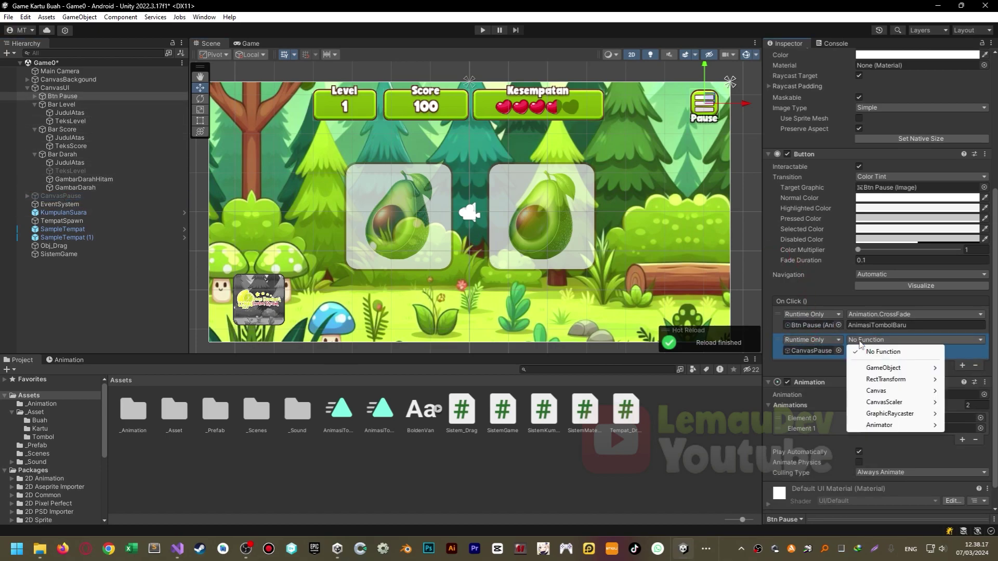
mouse_move(871, 369)
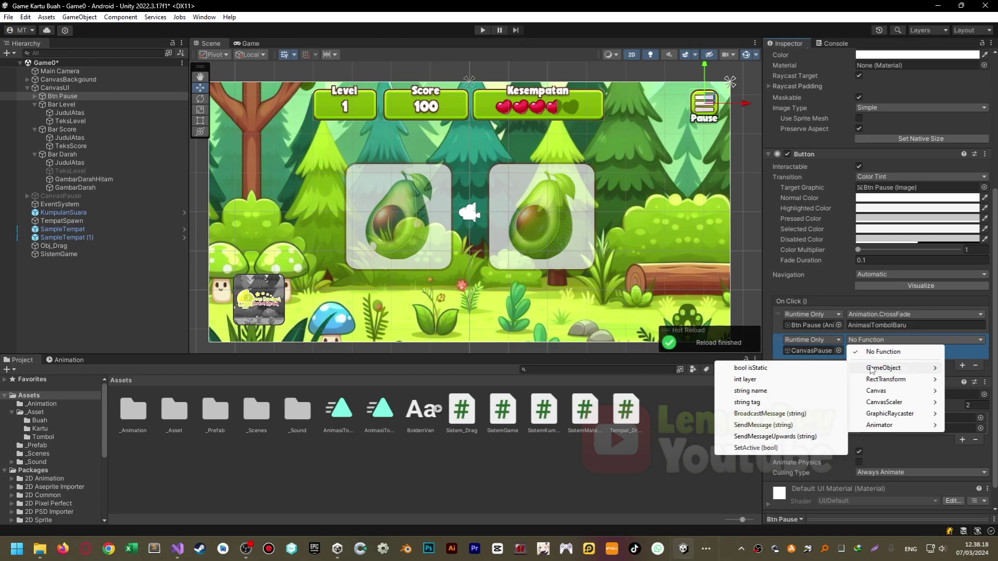
click(760, 448)
click(851, 351)
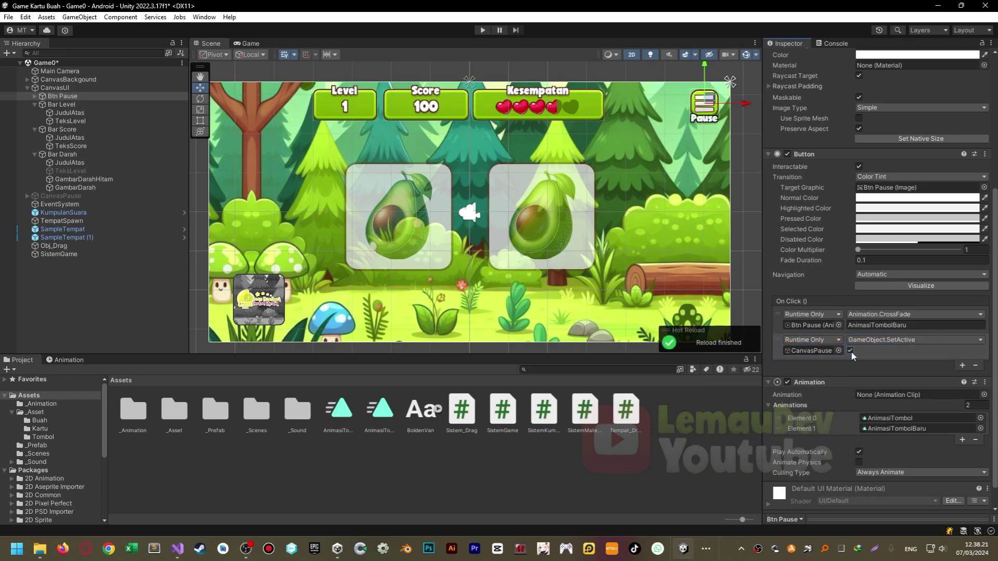
click(35, 104)
Activate CanvasPause so the pause menu shows, and expand it to reveal its buttons.
click(27, 88)
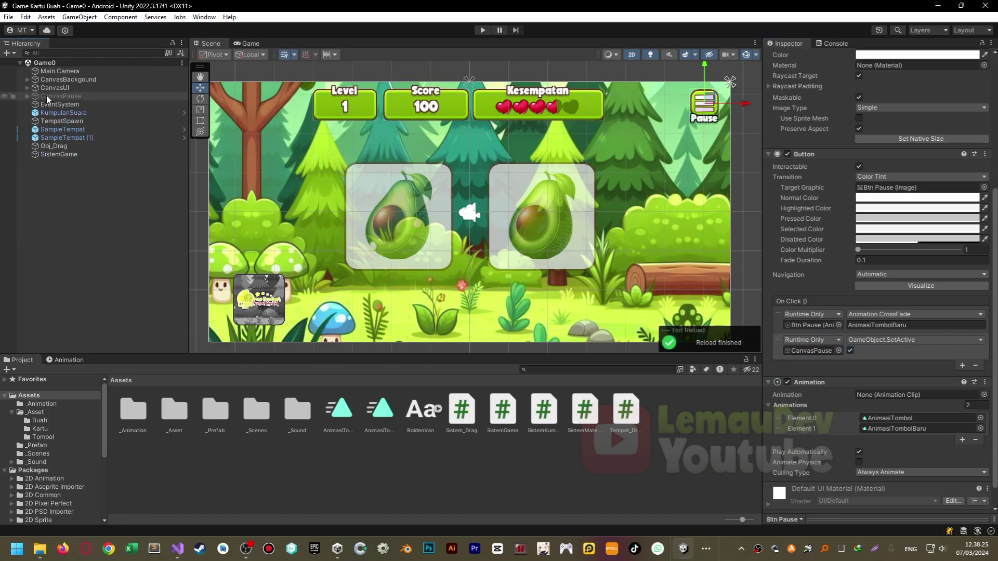
click(49, 97)
key(alt+shift+a)
click(27, 96)
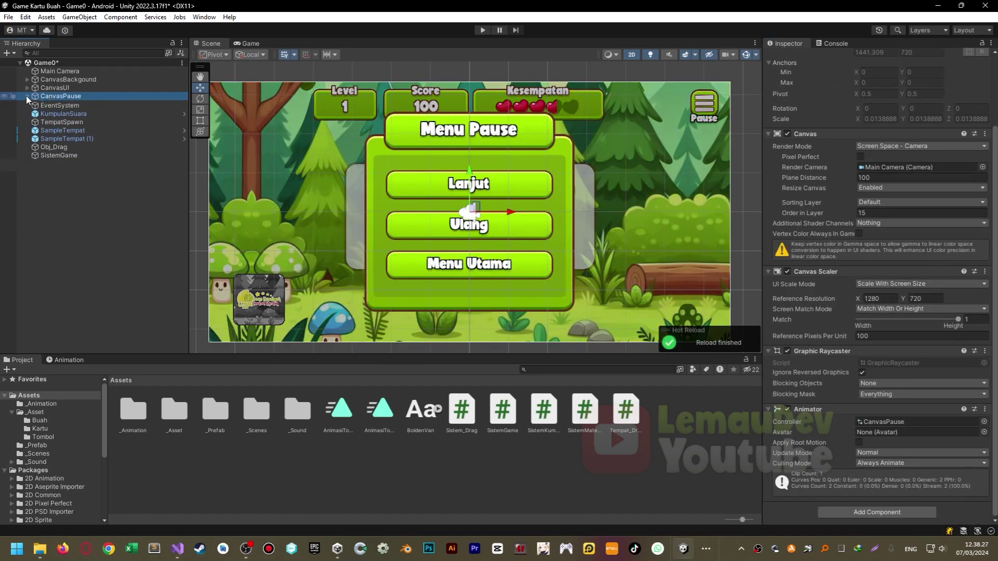
Give the Lanjut button an On Click action calling CanvasPause's GameObject.SetActive, left unticked.
click(68, 130)
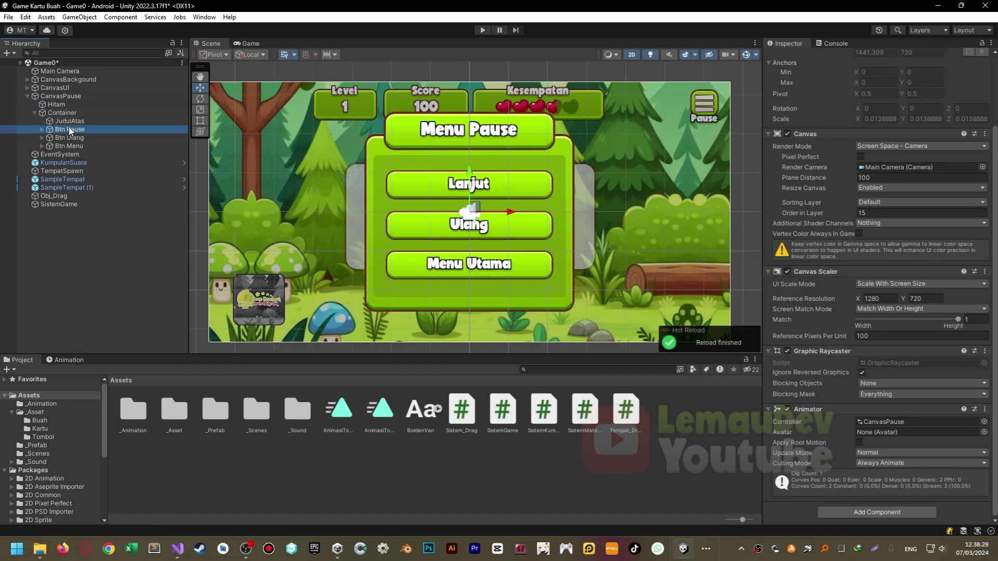
scroll(947, 379, down, 3)
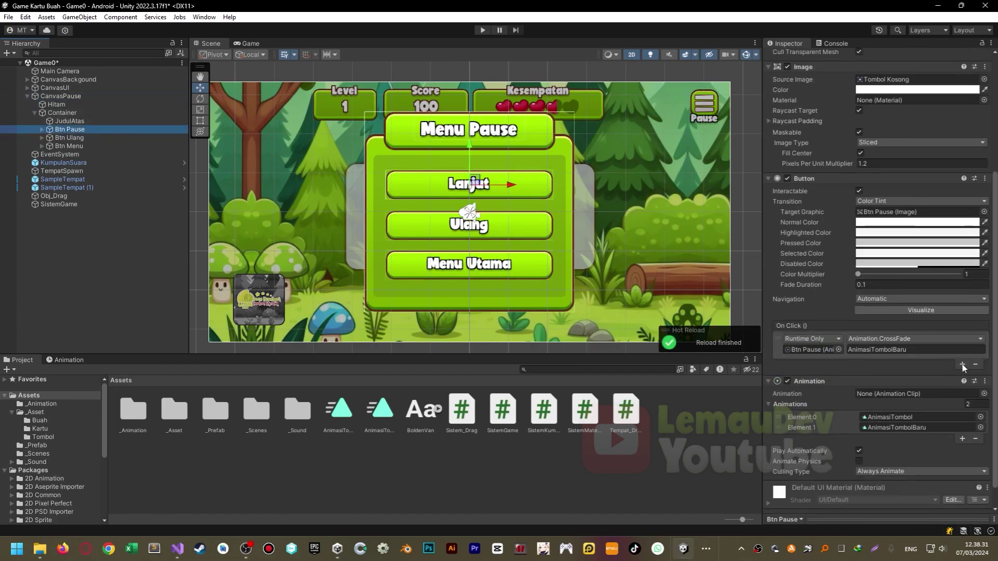
click(962, 365)
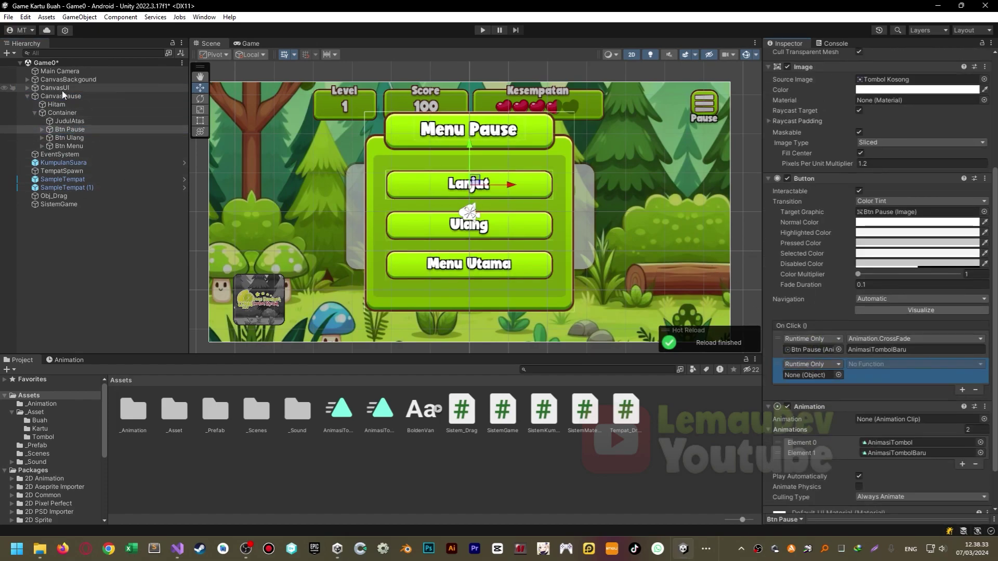
drag(68, 129, 333, 125)
drag(757, 247, 811, 375)
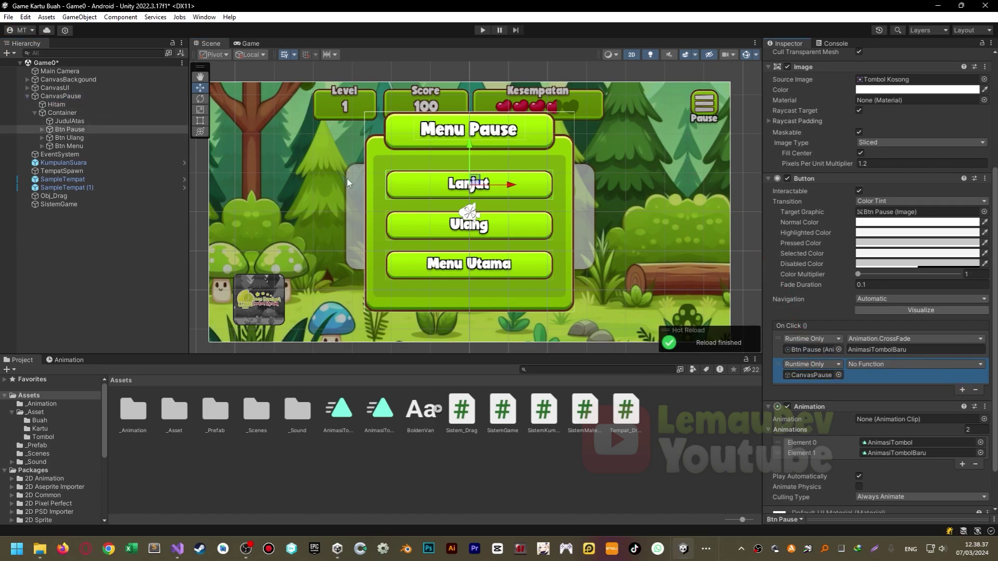
click(871, 362)
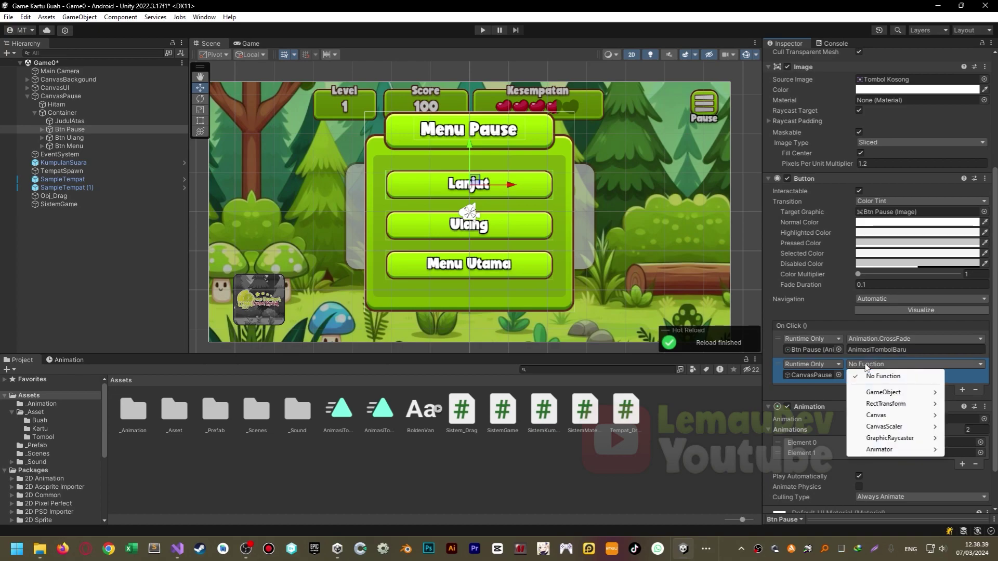
mouse_move(883, 405)
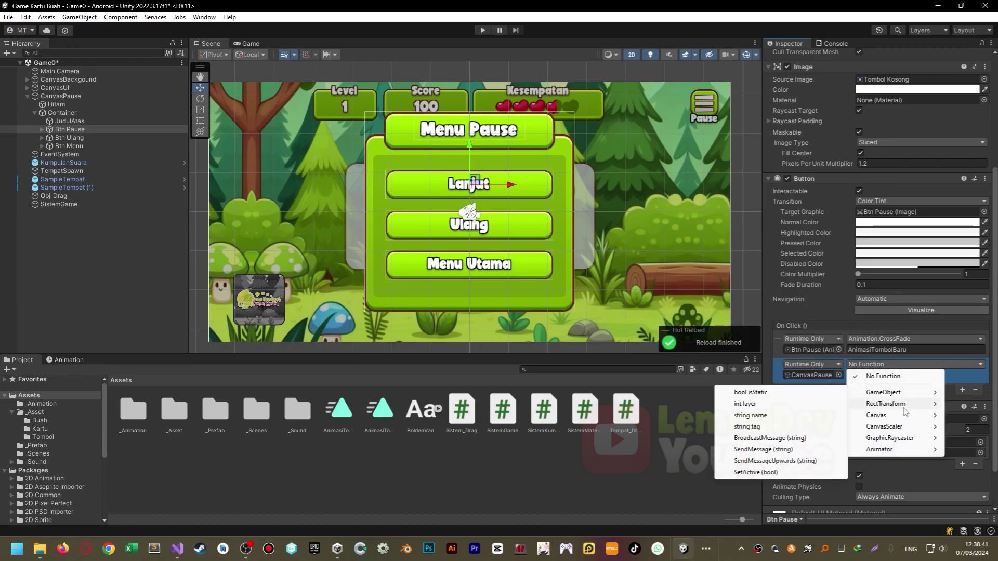
click(804, 474)
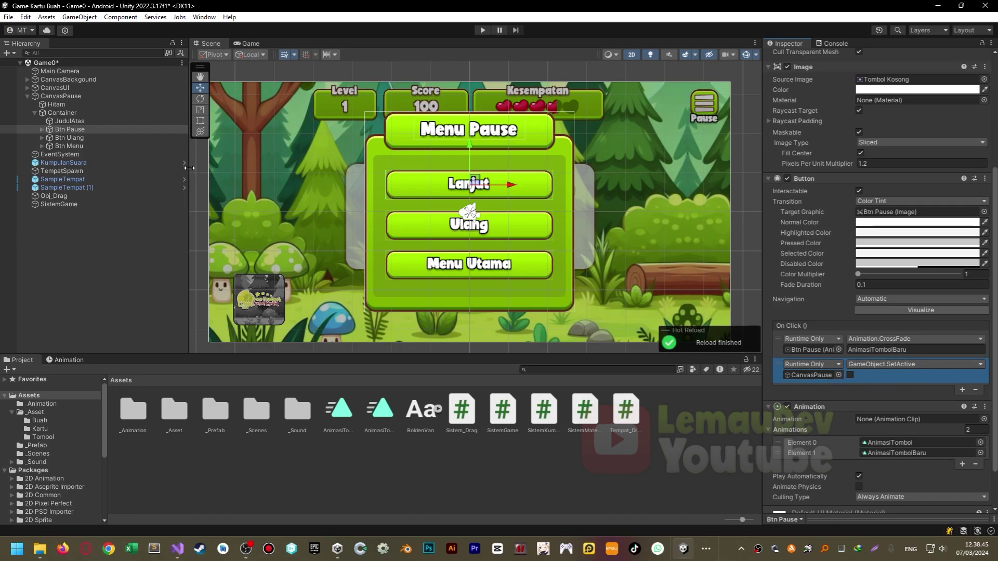
Rename the Lanjut button object to 'Btn Lanjut'.
click(91, 130)
text(Btn Lanj)
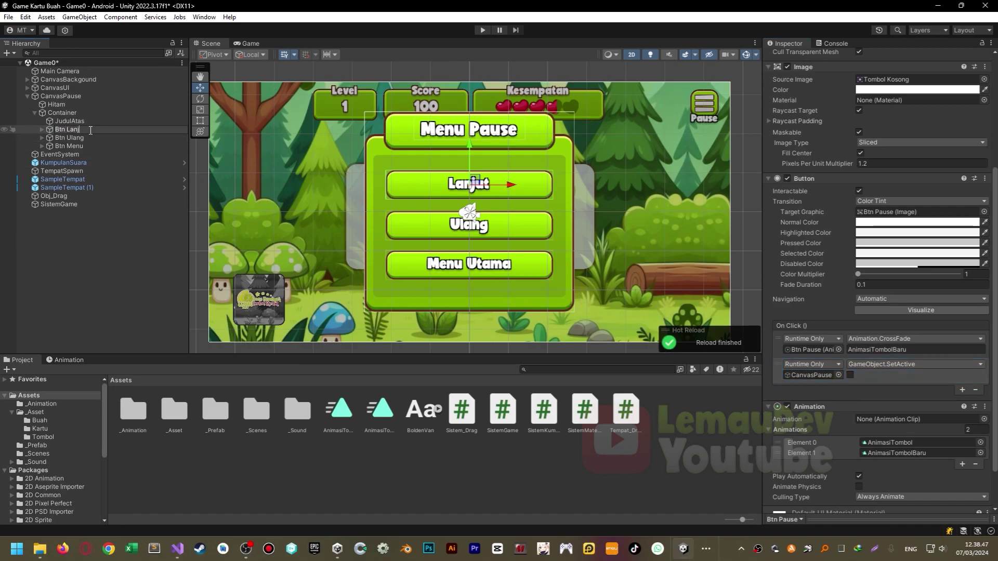
text(ut)
key(Return)
key(Down)
key(Down)
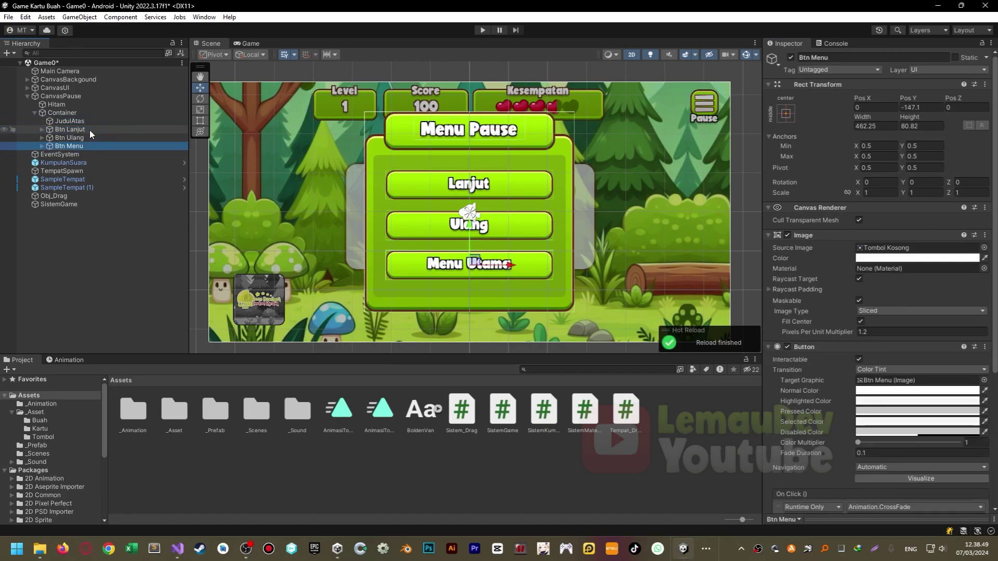
Select CanvasPause and collapse its Canvas, Canvas Scaler, Graphic Raycaster and Animator components.
click(58, 96)
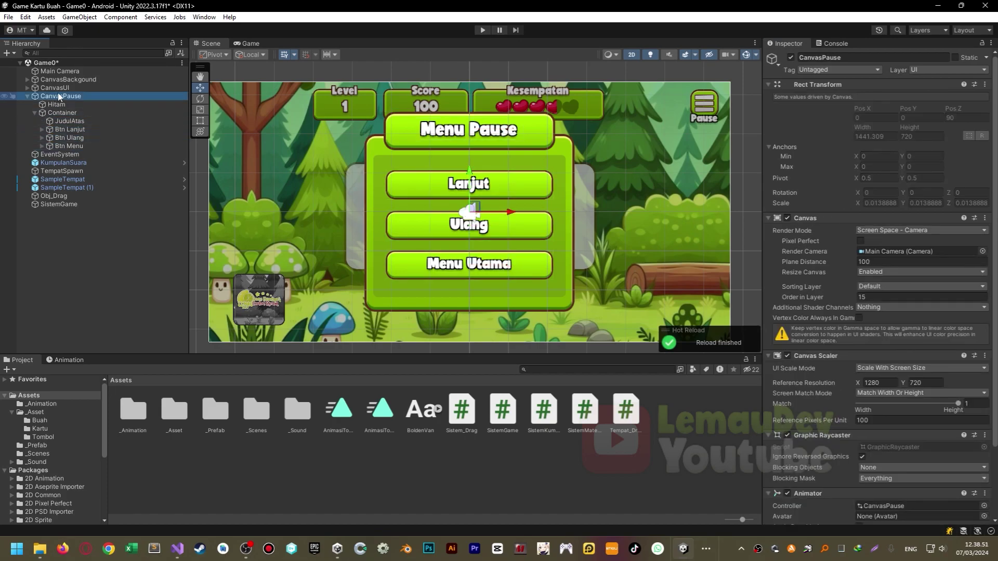
click(771, 219)
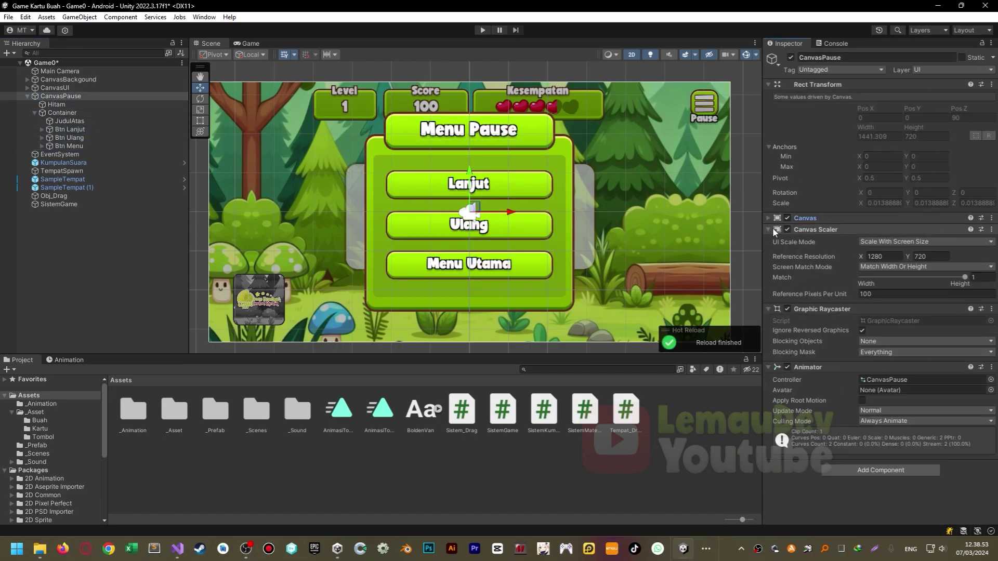
click(769, 230)
click(770, 241)
click(769, 252)
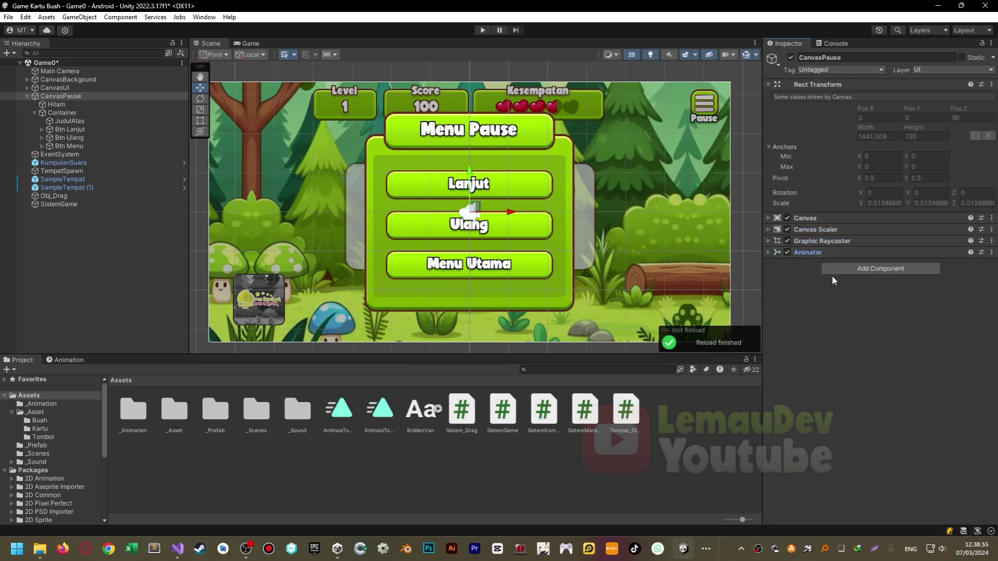
Add a new script component named SistemUI to CanvasPause and open it in Visual Studio.
click(842, 270)
text(S)
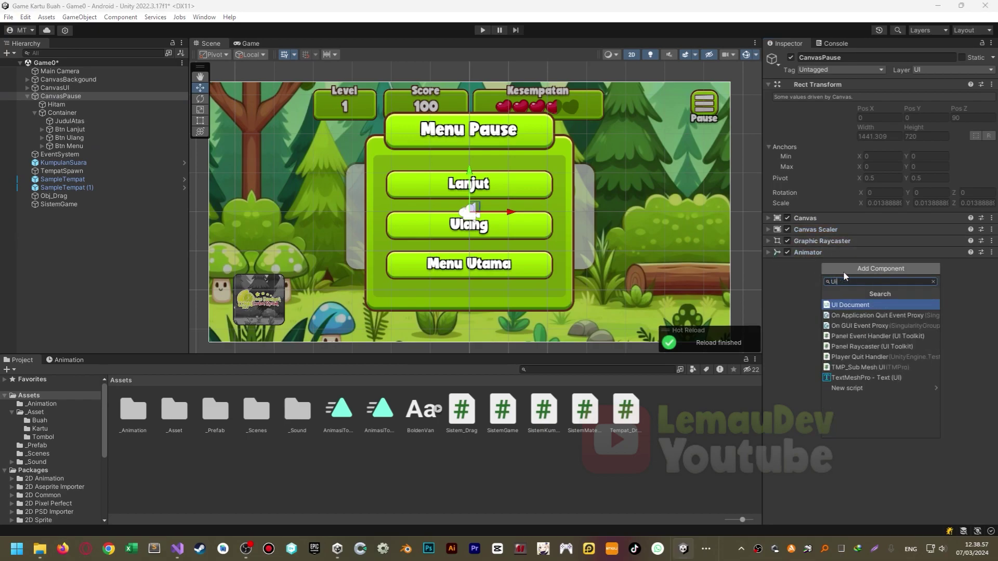
text(ios)
key(BackSpace)
key(BackSpace)
text(stemUI)
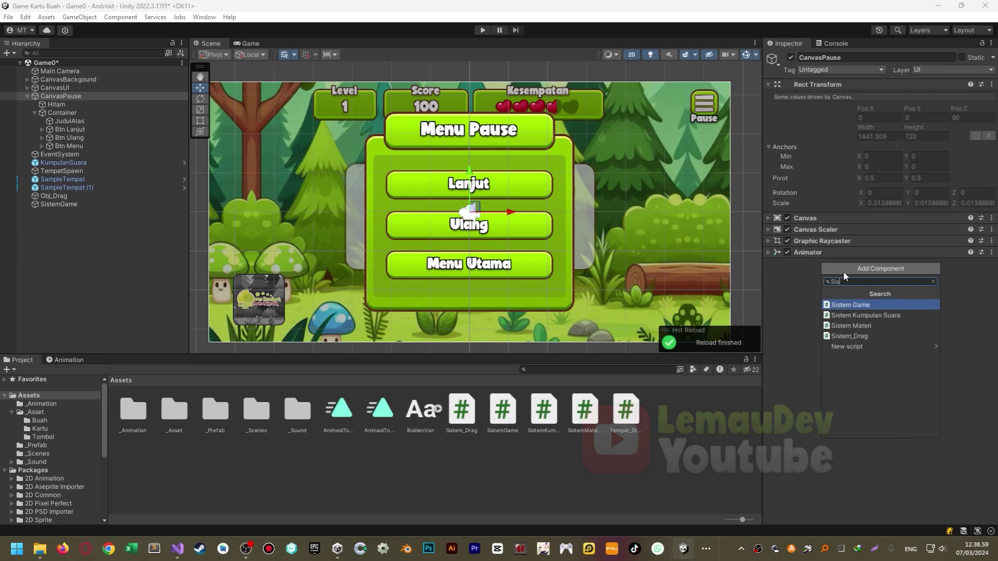
key(Return)
key(Return)
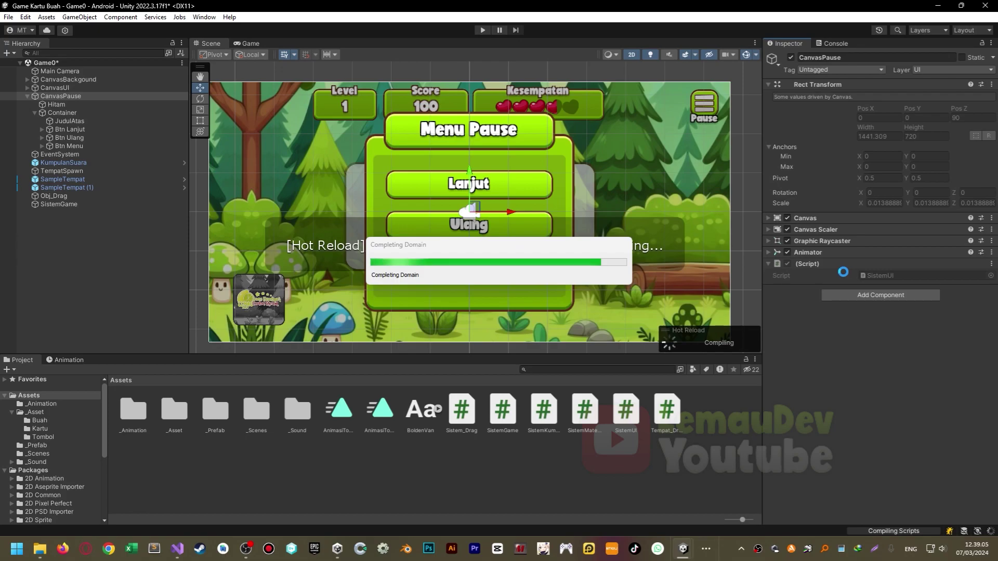
double_click(881, 277)
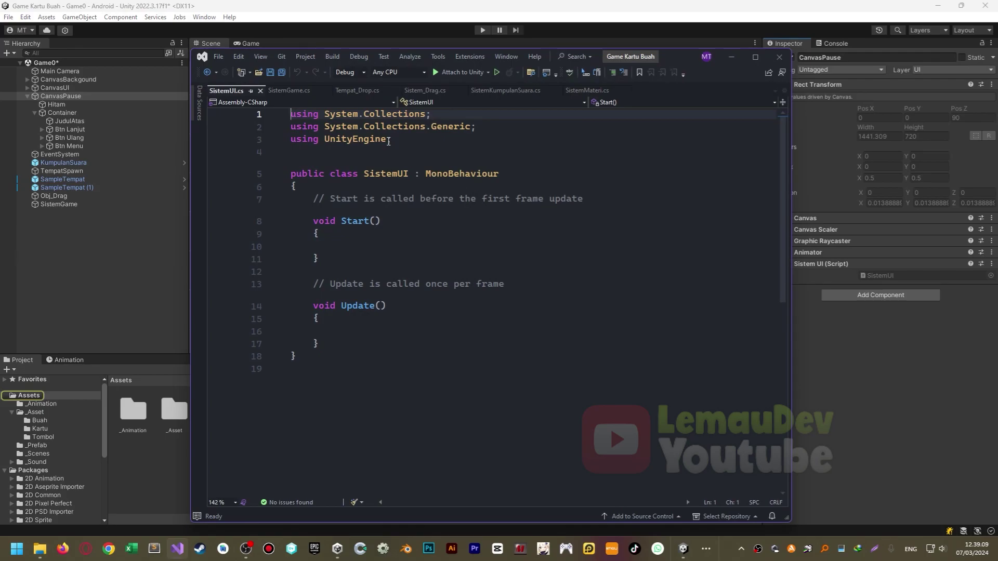
Add 'using UnityEngine.SceneManagement;' below the existing using lines and save.
click(397, 141)
key(Return)
text(us)
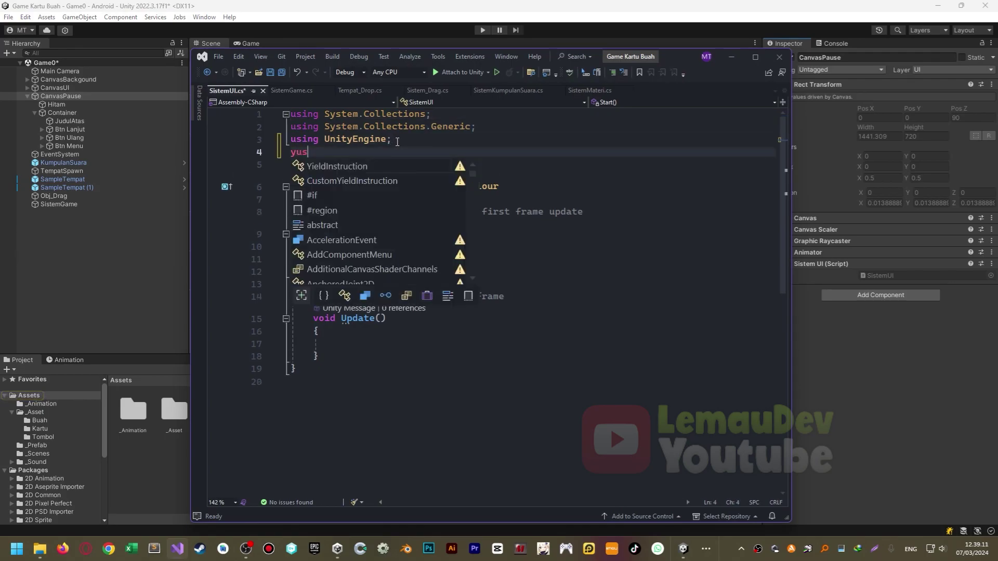
text(ing U)
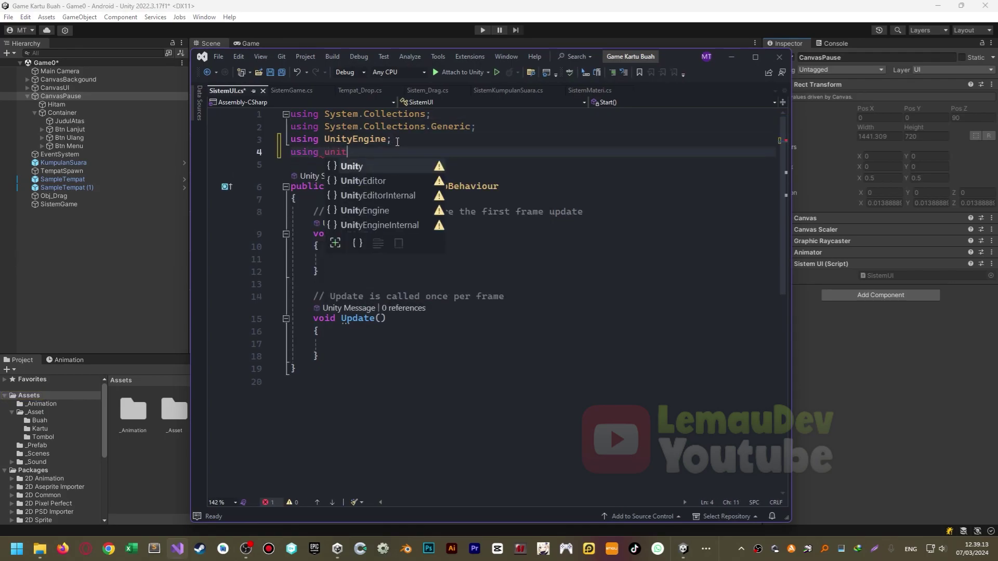
key(Down)
key(Down)
key(Down)
key(Tab)
text(.S)
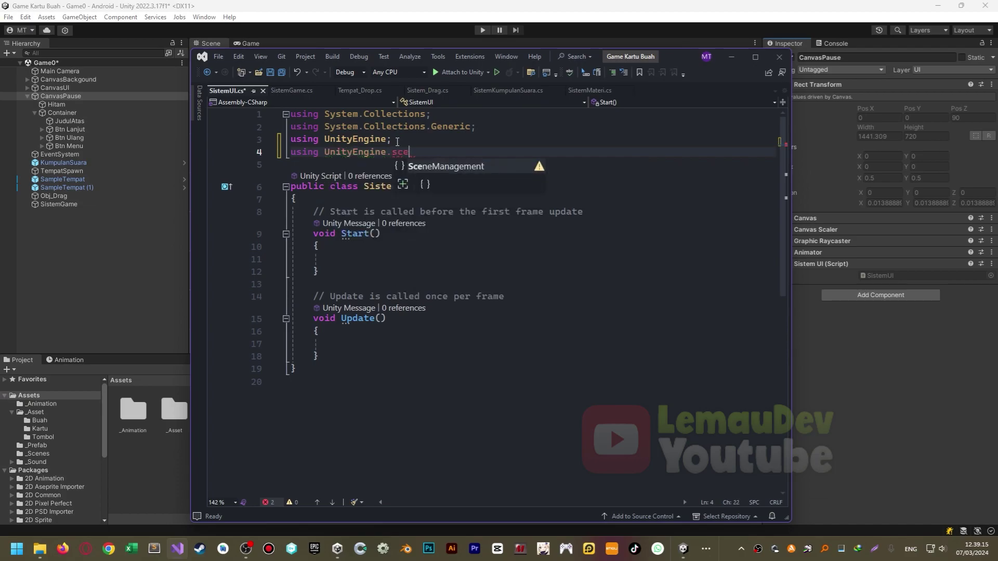
key(Tab)
text(;)
key(ctrl+s)
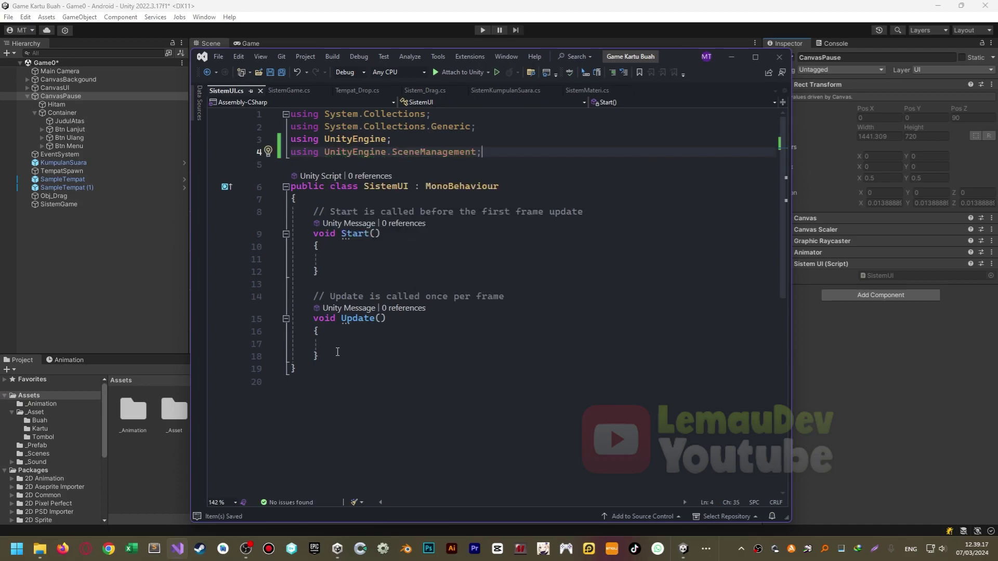
Replace the Start and Update template code with a public v_Btn_PindahScene(string NamaScene) method.
drag(337, 352, 318, 218)
key(Delete)
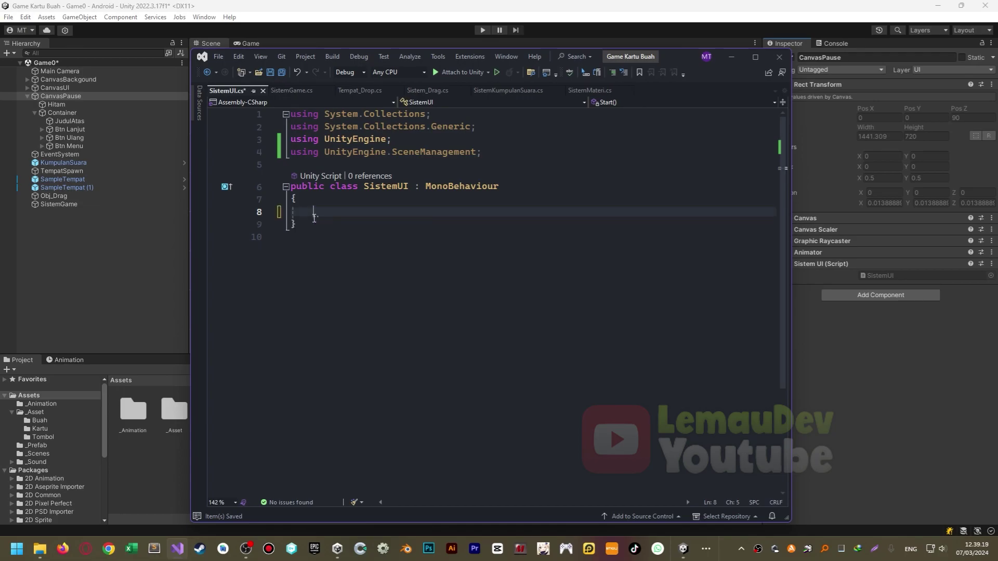
text(public void )
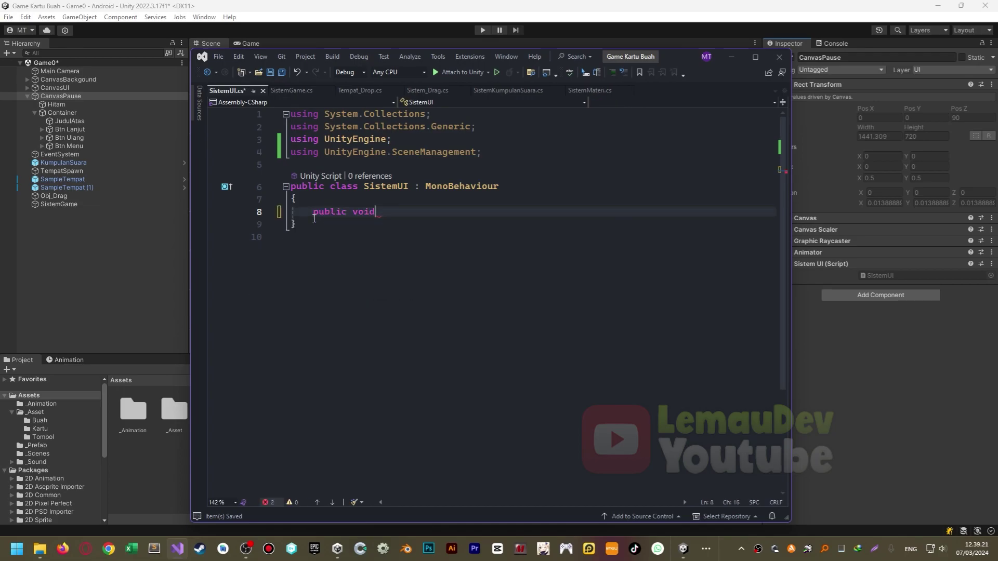
text(v)
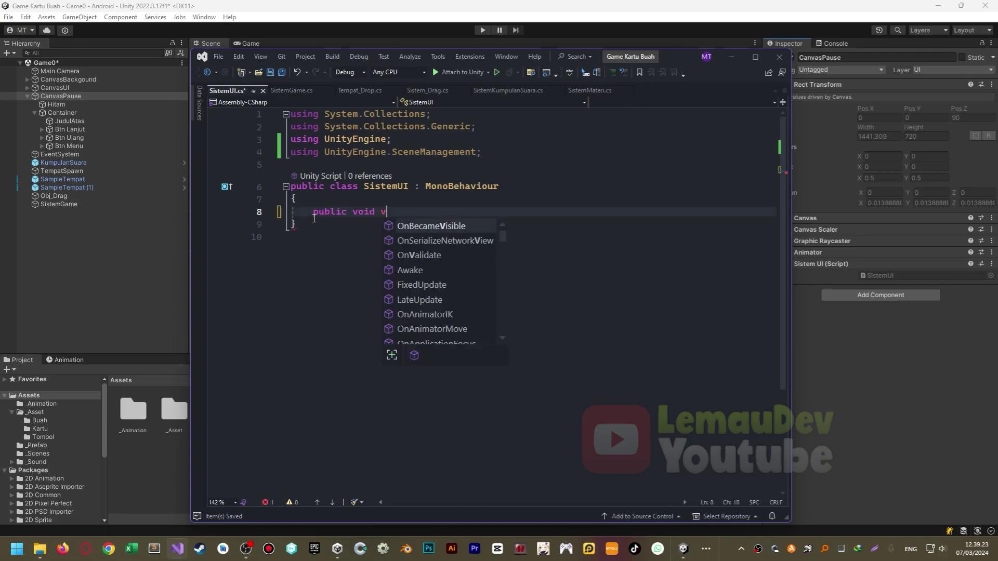
text(_Btn_)
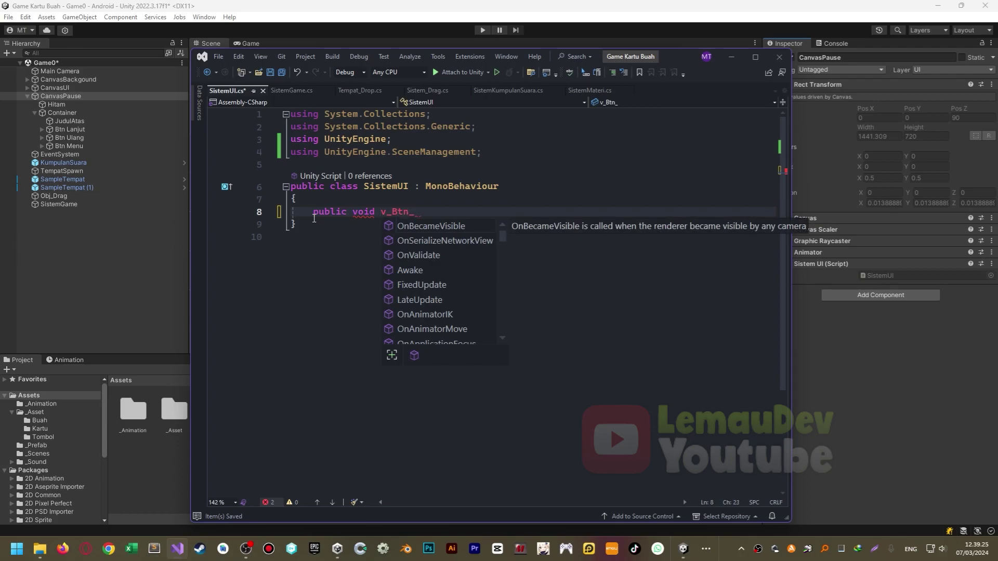
text(PindahScene)
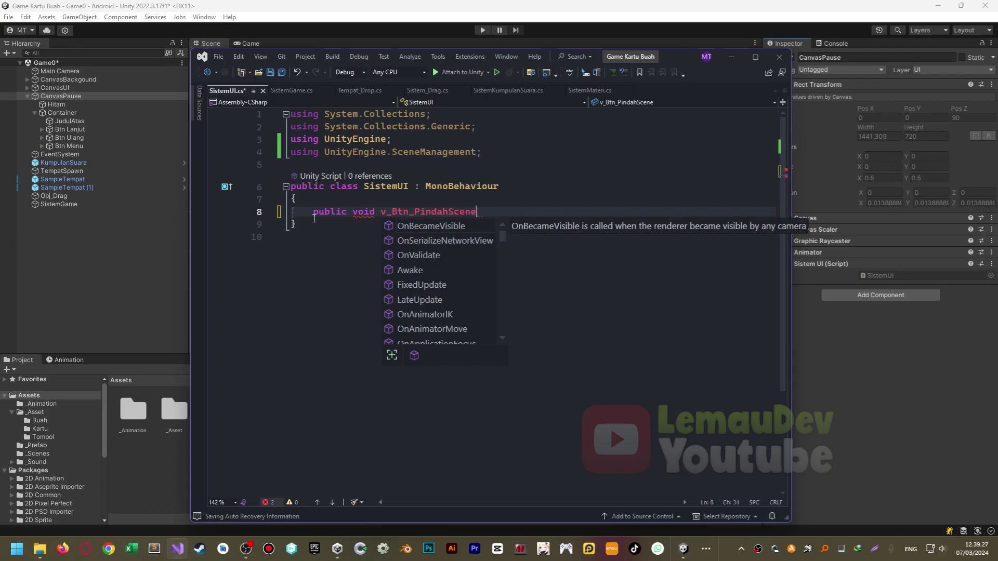
text((string NamaS)
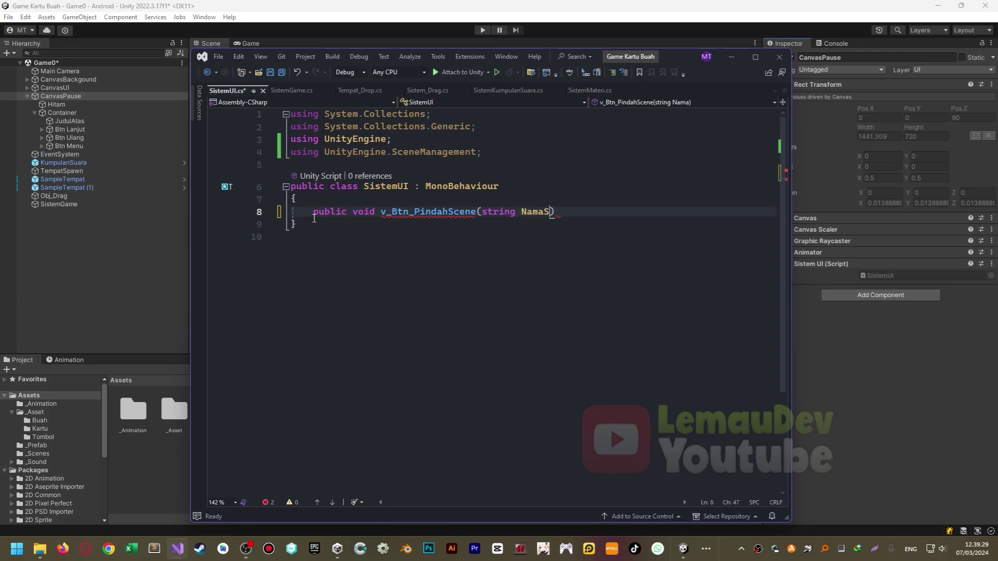
text(cene) {)
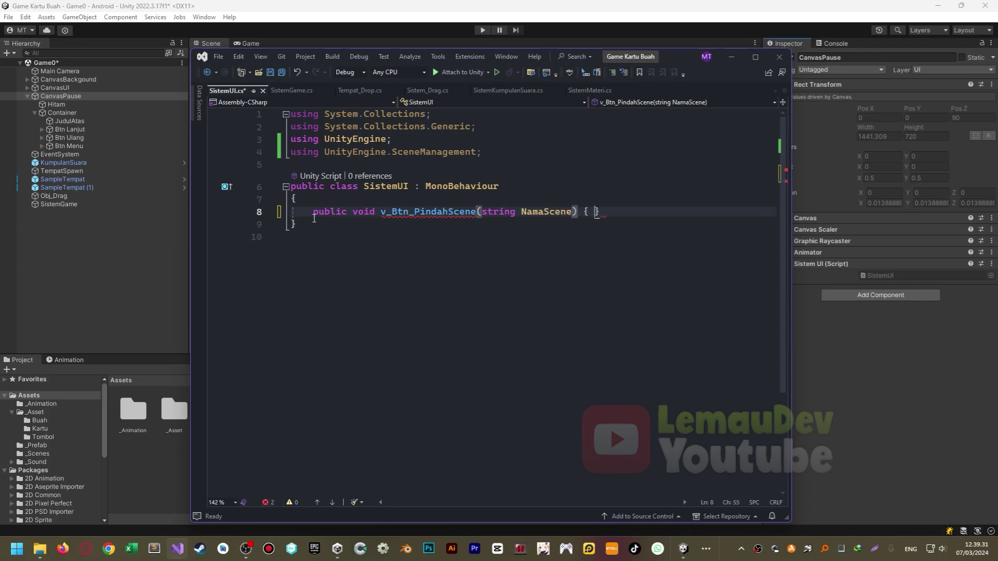
key(Return)
drag(682, 57, 722, 132)
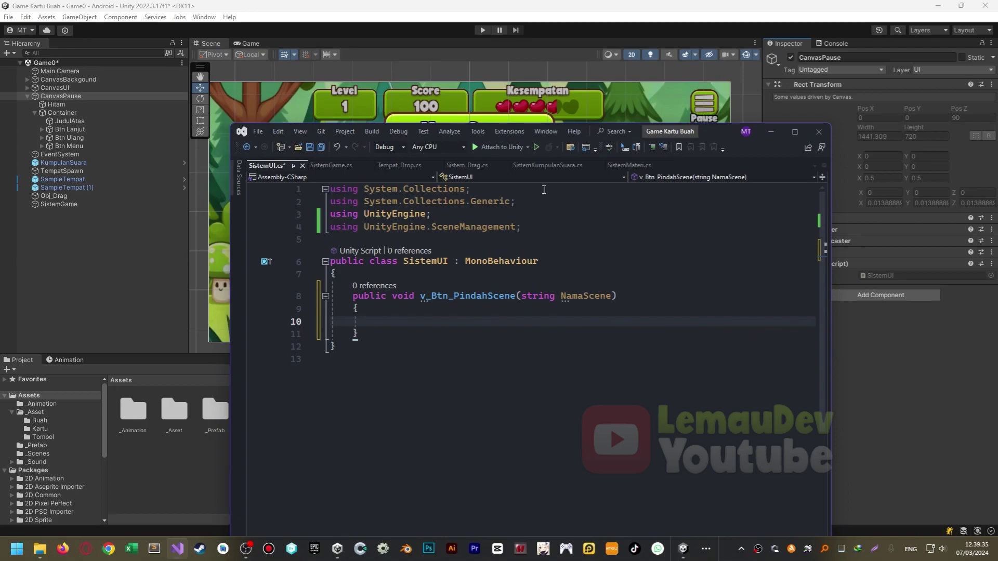
drag(691, 132, 716, 135)
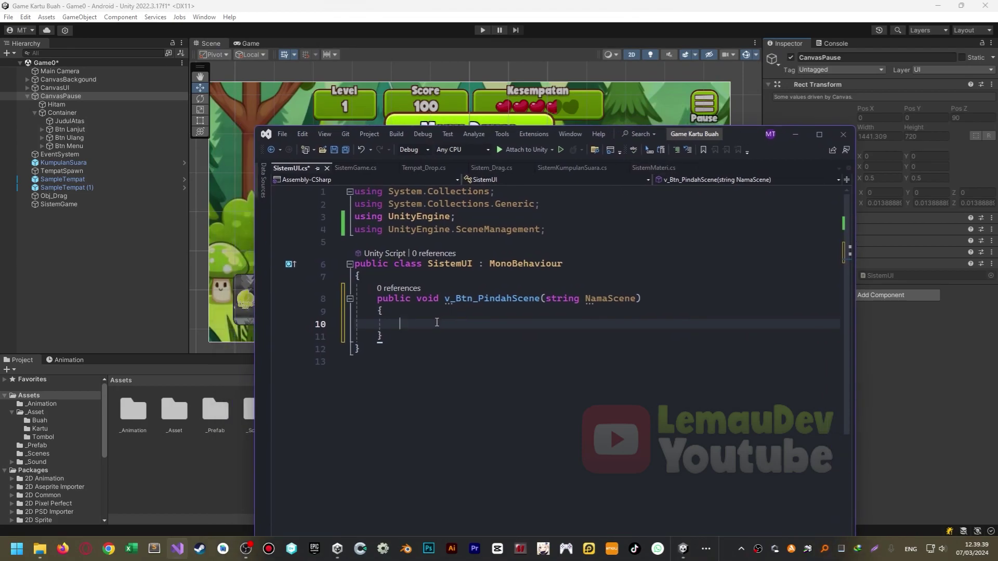
Make the method body call SceneManager.LoadScene(NamaScene) and save the script.
text(loaLoad)
key(BackSpace)
key(BackSpace)
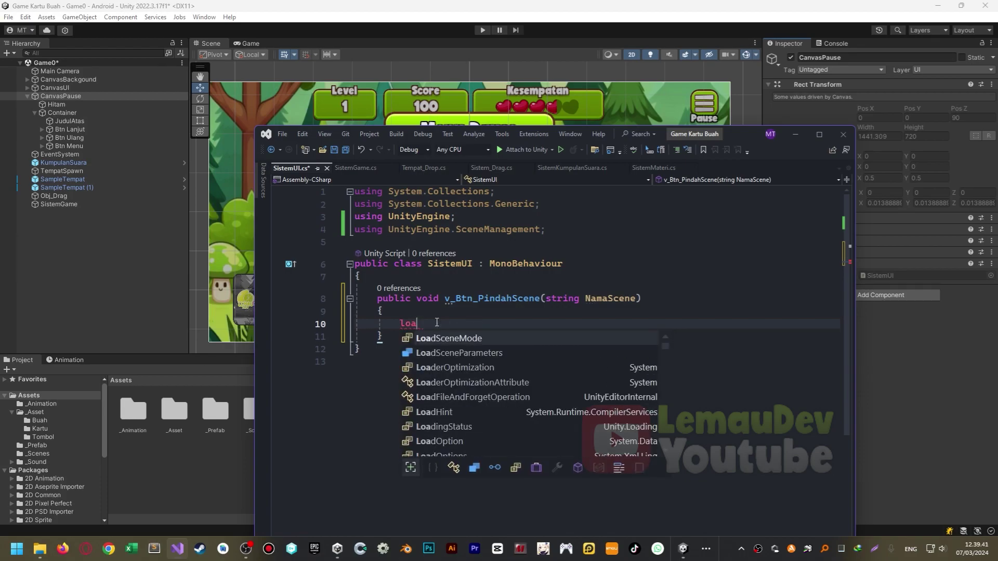
key(BackSpace)
key(BackSpace)
text(scenema)
key(Tab)
text(.)
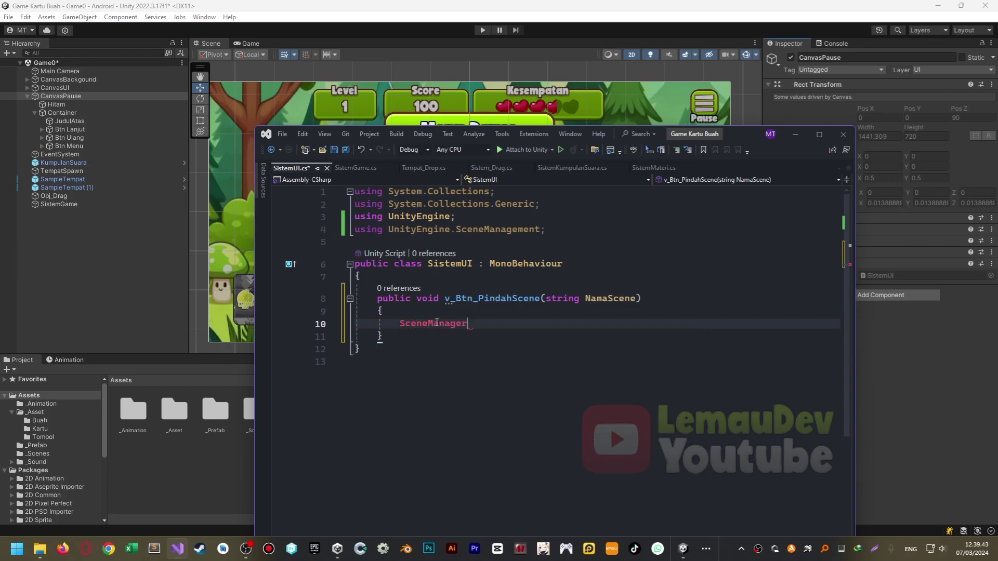
text(lo)
key(Down)
text((nama)
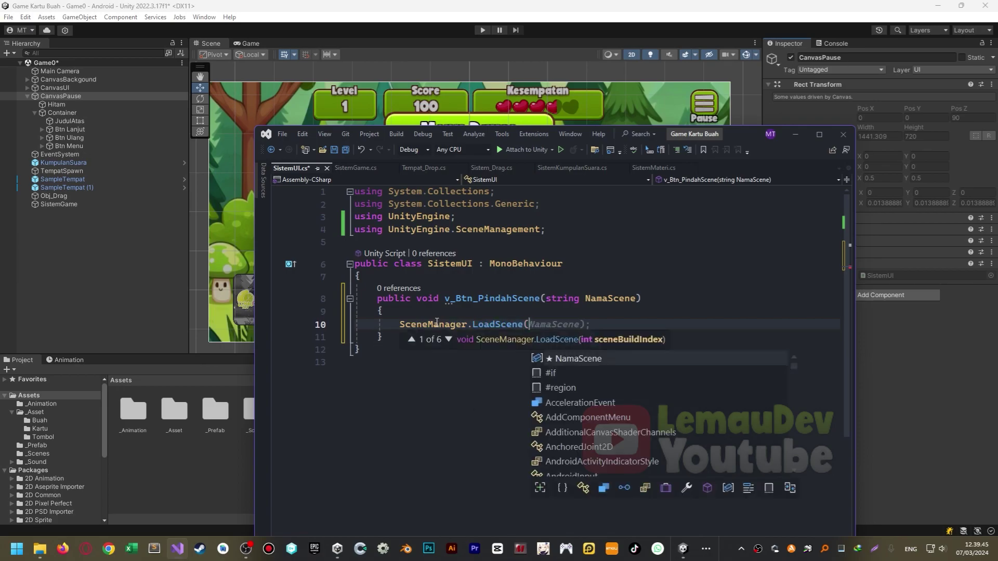
key(Tab)
text())
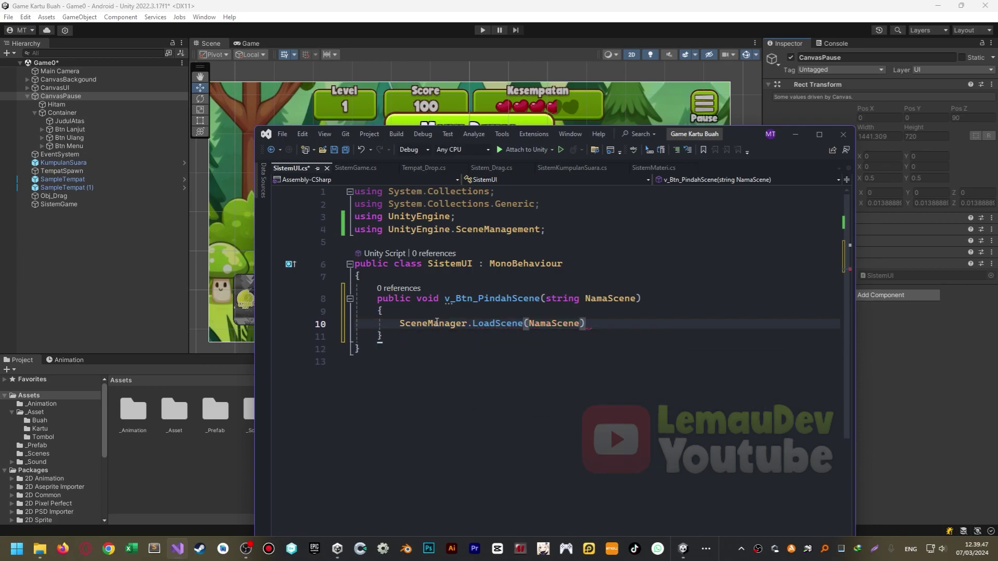
text(;)
key(ctrl+s)
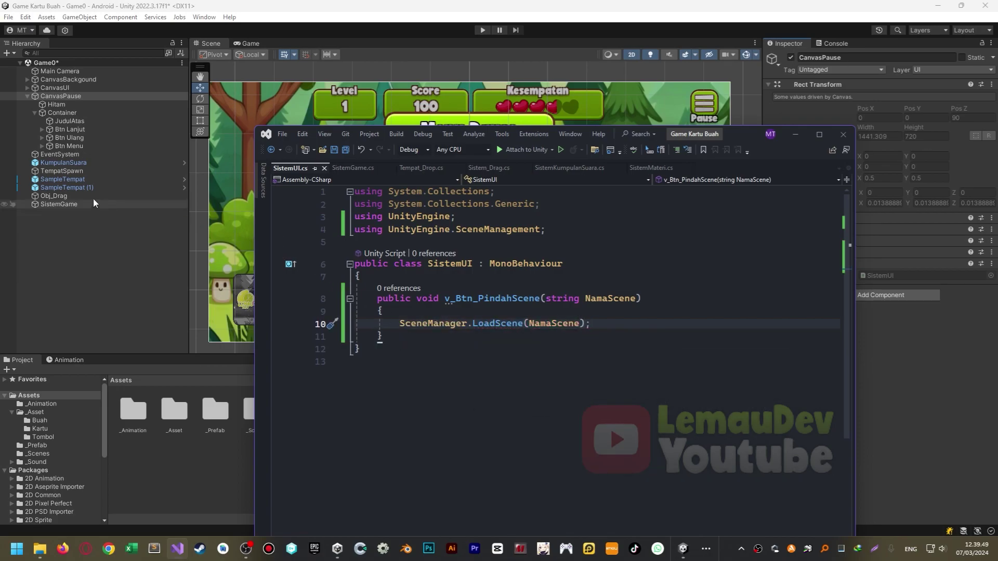
Add an On Click event to Btn Ulang and Btn Menu calling CanvasPause's SistemUI.v_Btn_PindahScene.
click(71, 138)
ctrl+click(71, 145)
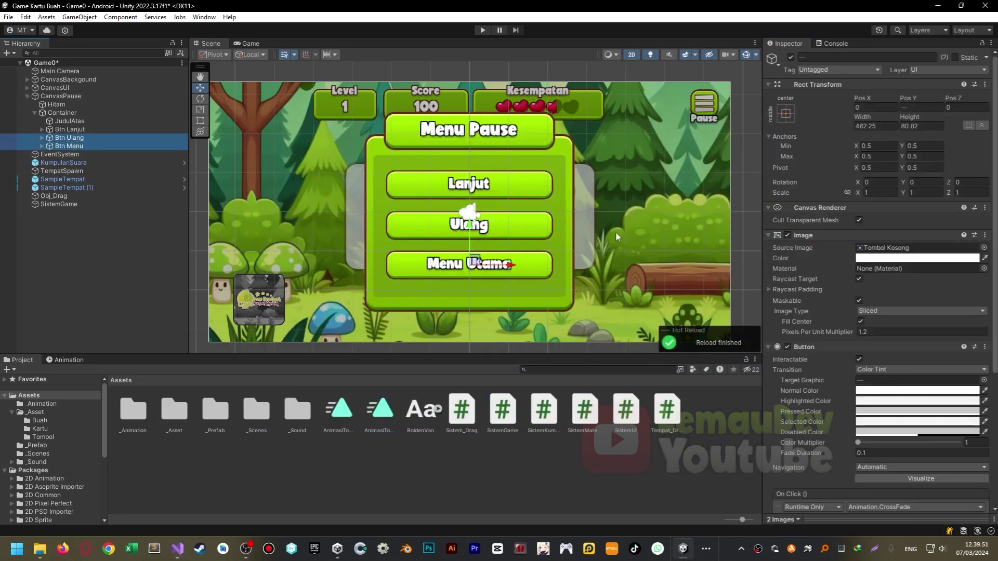
scroll(827, 351, down, 5)
click(961, 392)
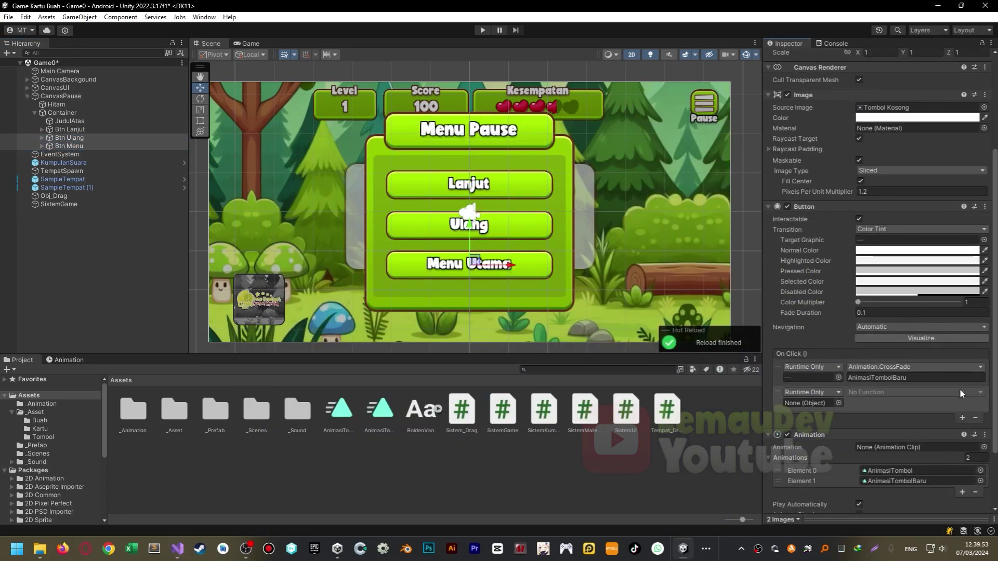
mouse_move(62, 138)
mouse_down()
mouse_move(773, 378)
mouse_move(811, 404)
mouse_up()
click(884, 392)
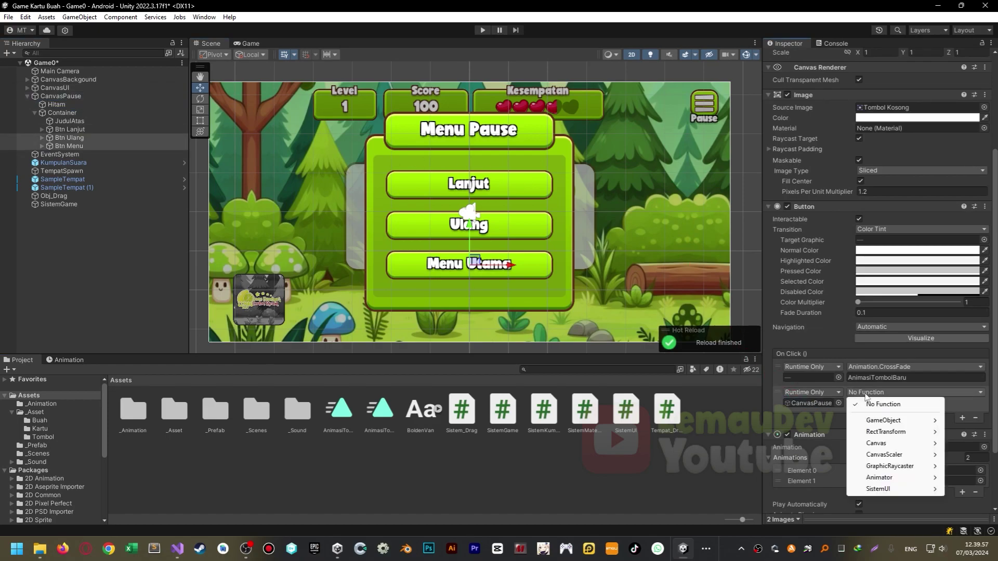
mouse_move(889, 490)
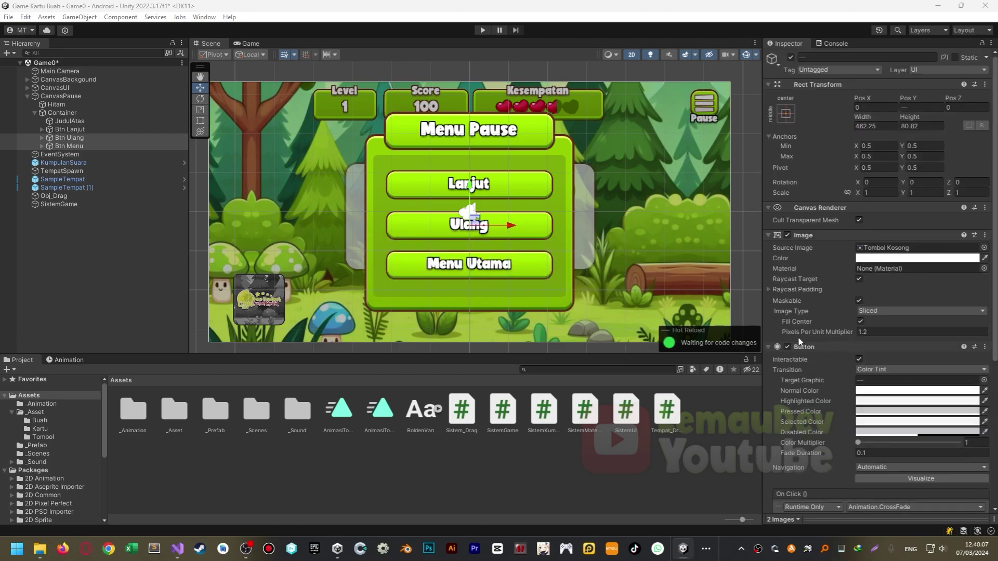
scroll(847, 312, up, 2)
scroll(847, 307, down, 3)
click(871, 365)
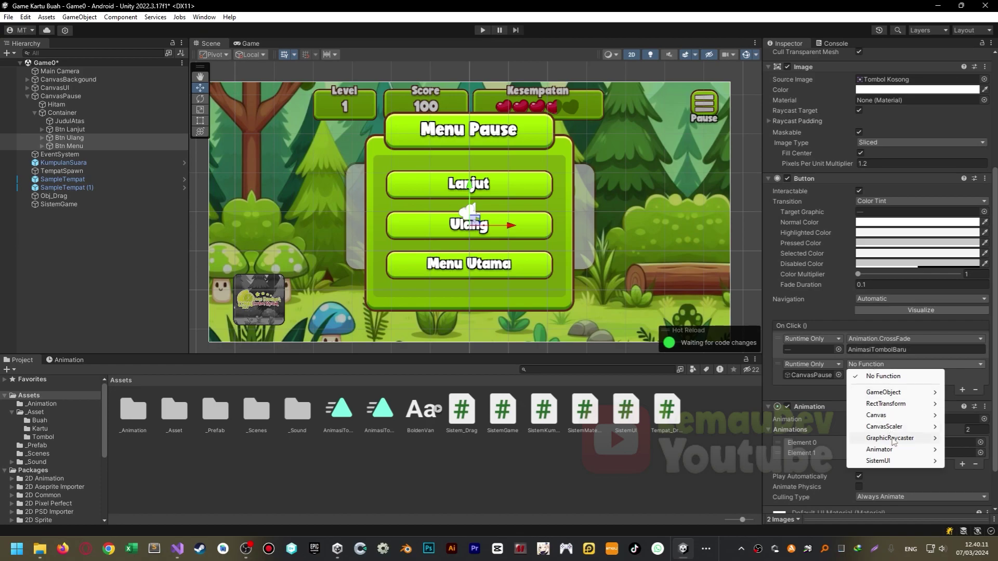
mouse_move(895, 462)
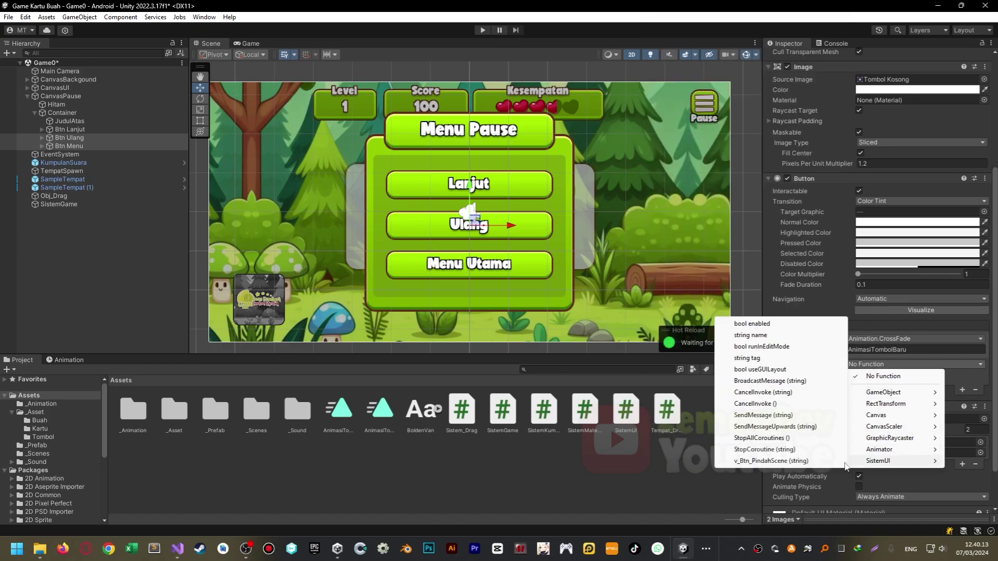
click(811, 462)
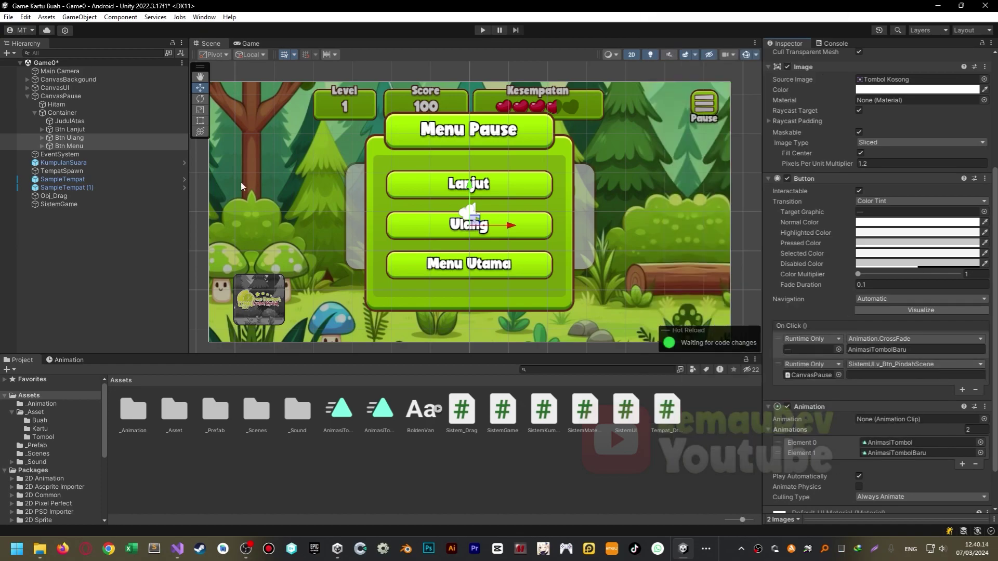
Set the scene name to MainMenu for Btn Menu and Game0 for Btn Ulang.
click(62, 138)
scroll(503, 186, down, 1)
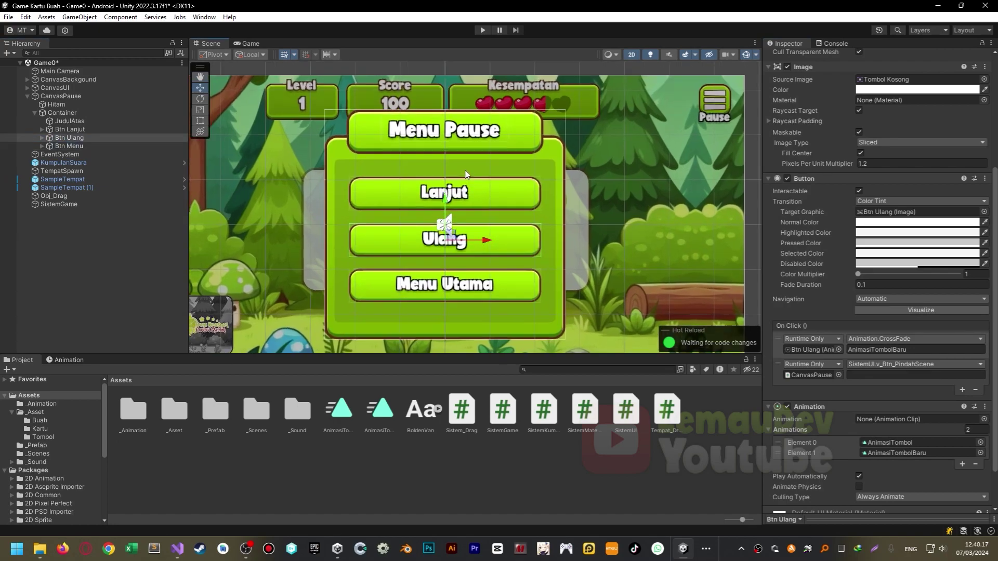
scroll(477, 152, down, 1)
scroll(477, 152, up, 1)
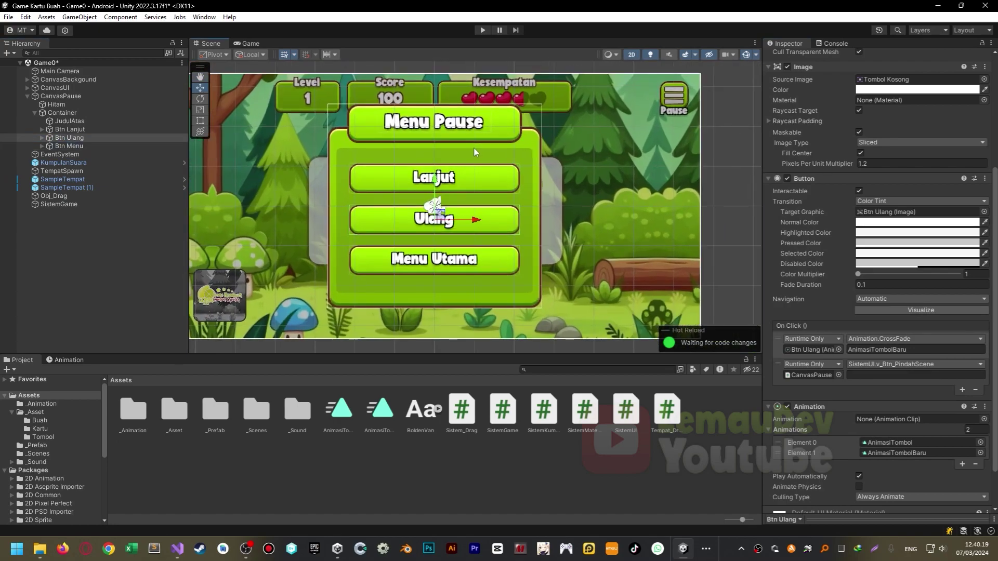
middle_drag(517, 179, 538, 185)
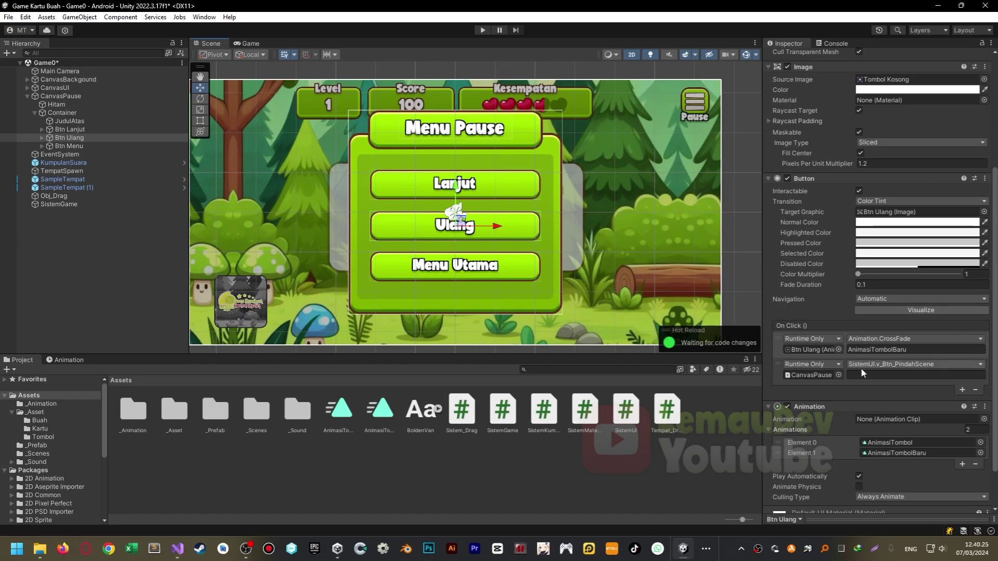
click(85, 145)
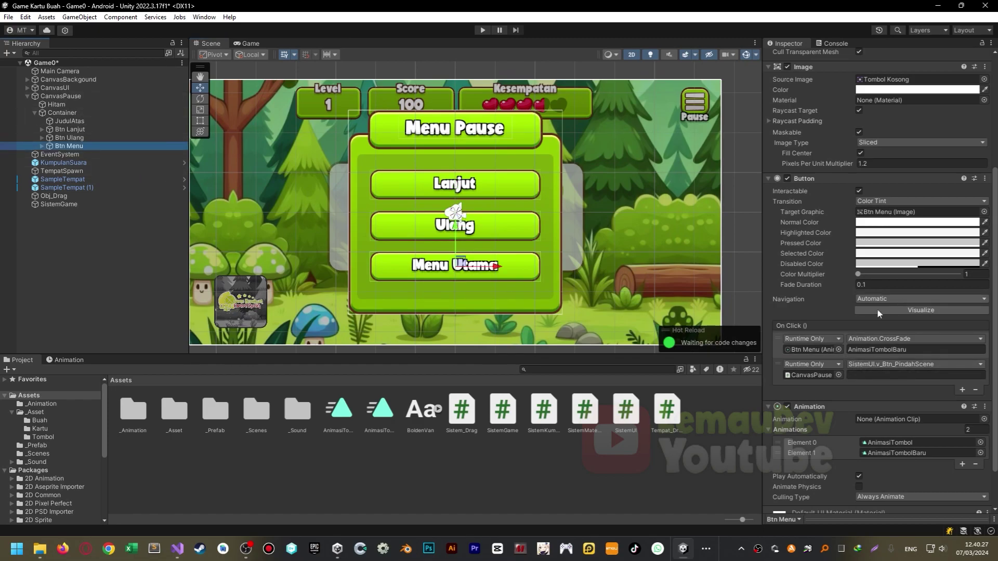
click(858, 372)
text(MainMenu)
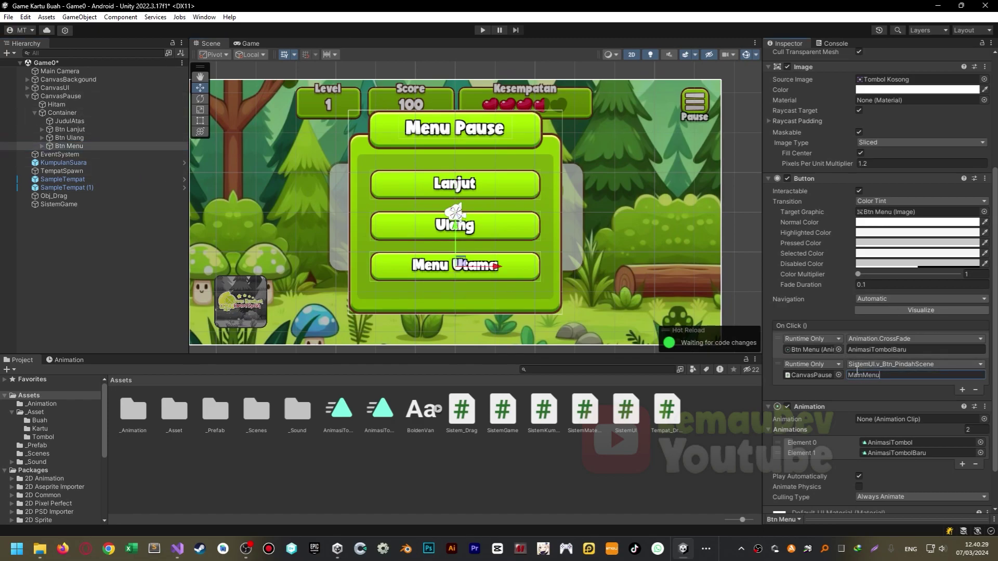
click(69, 137)
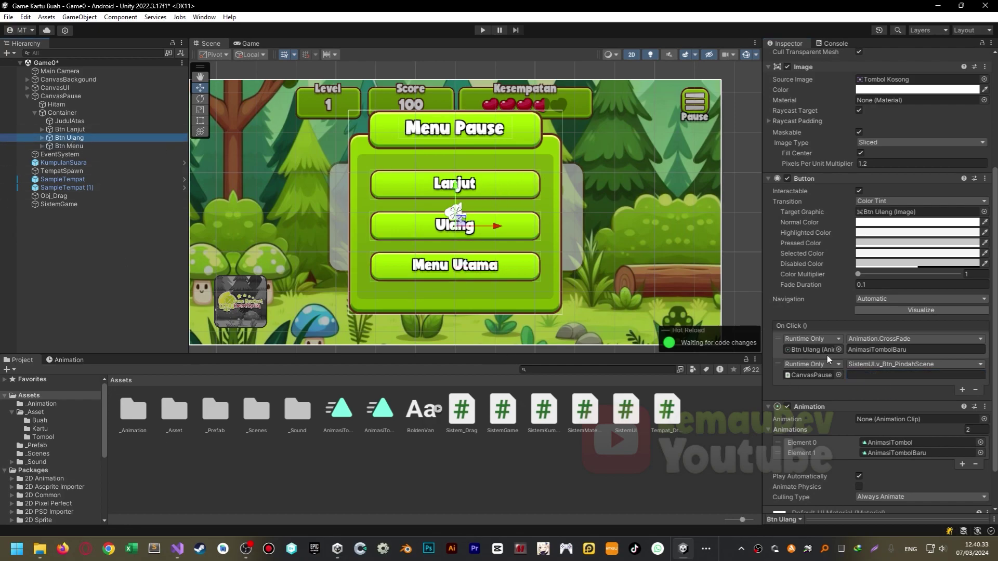
click(852, 374)
text(Game0)
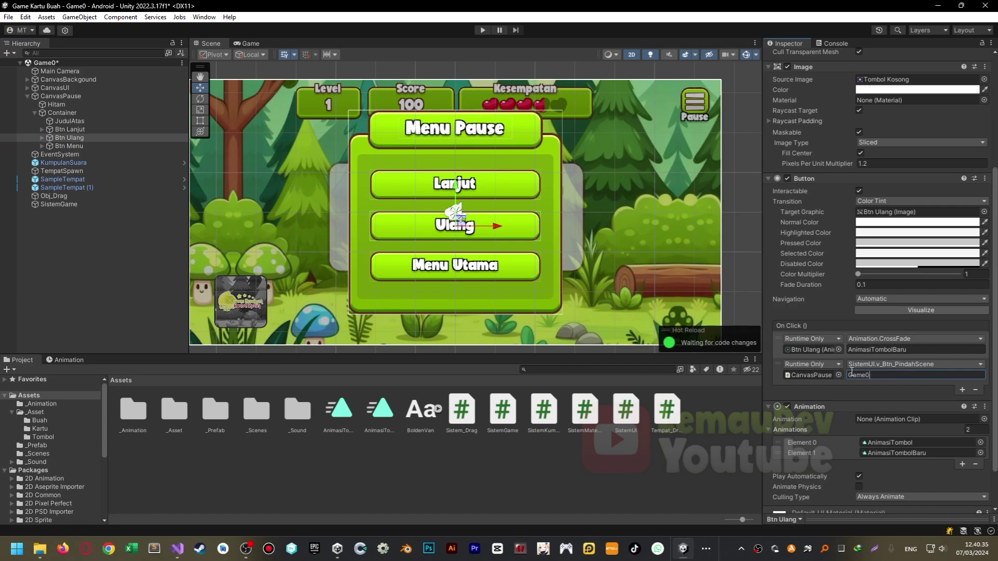
key(alt+Tab)
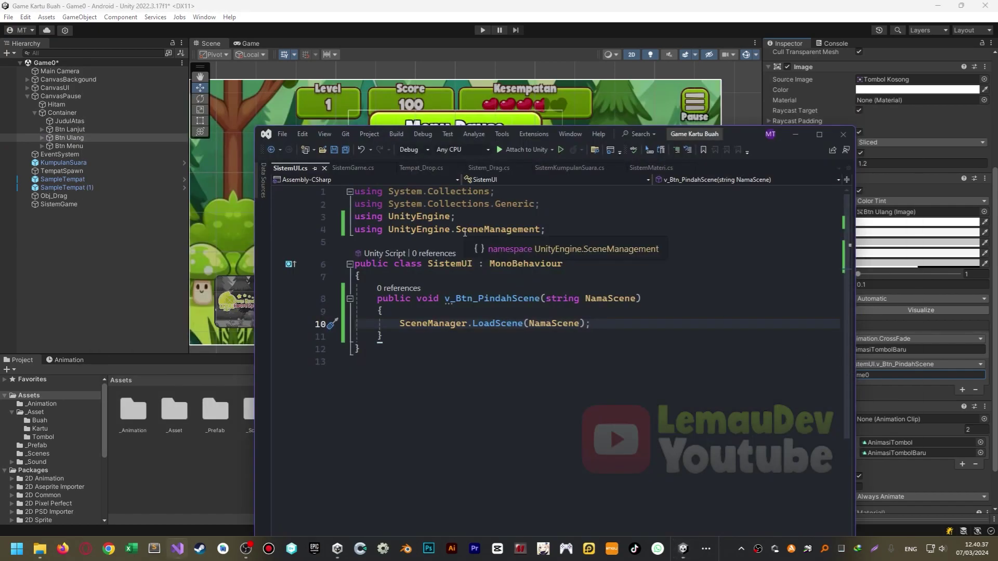
Add an empty public void v_Btn_RestartScene() method below v_Btn_PindahScene.
click(398, 345)
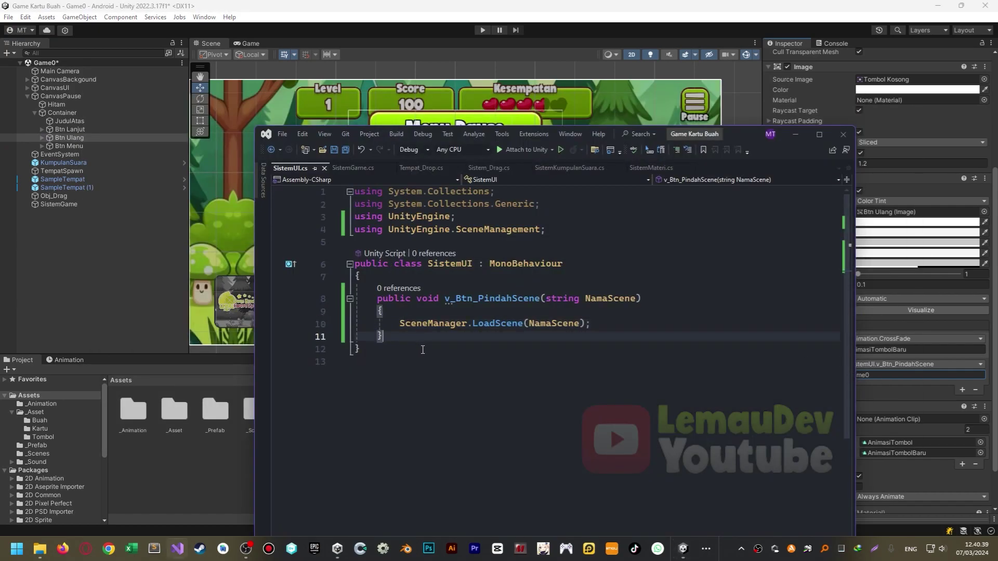
key(Return)
key(Return)
text(public voi)
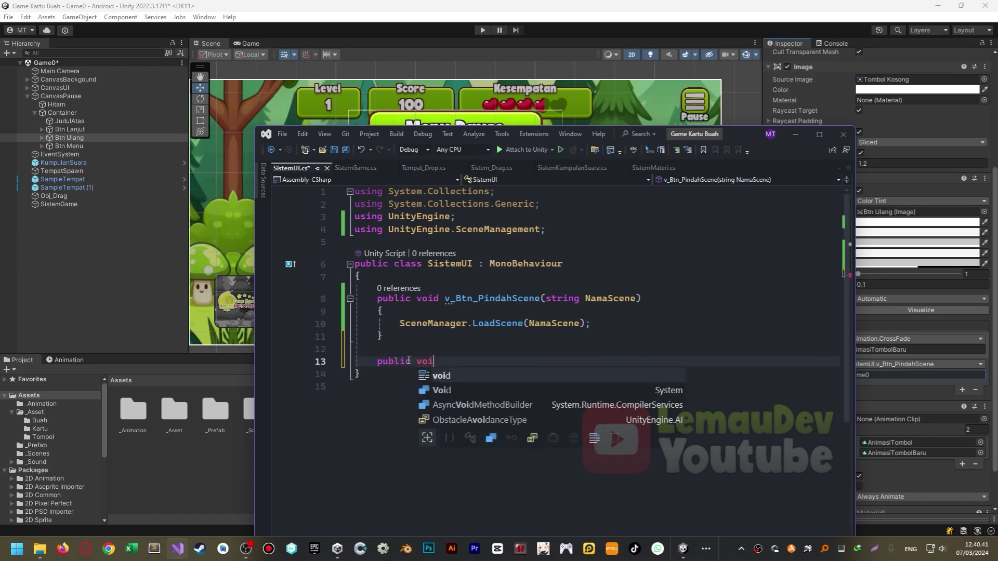
text(d v_Btn)
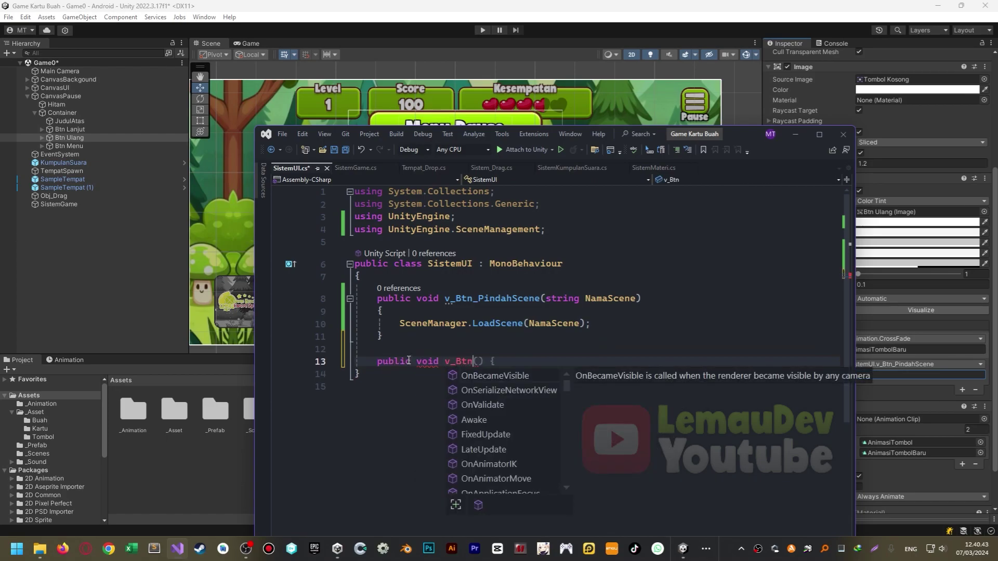
text(_RestartScene)
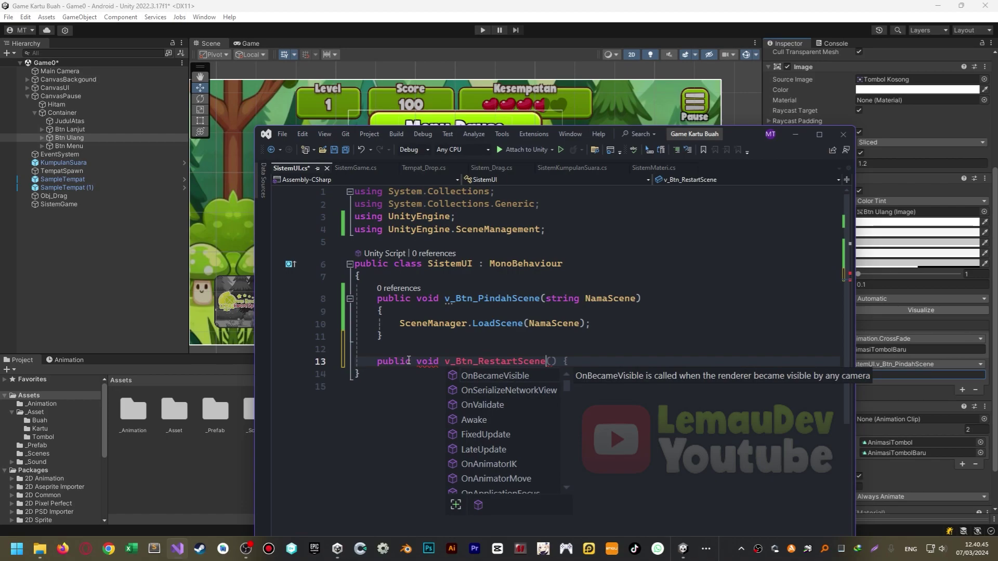
key(Return)
key(ctrl+z)
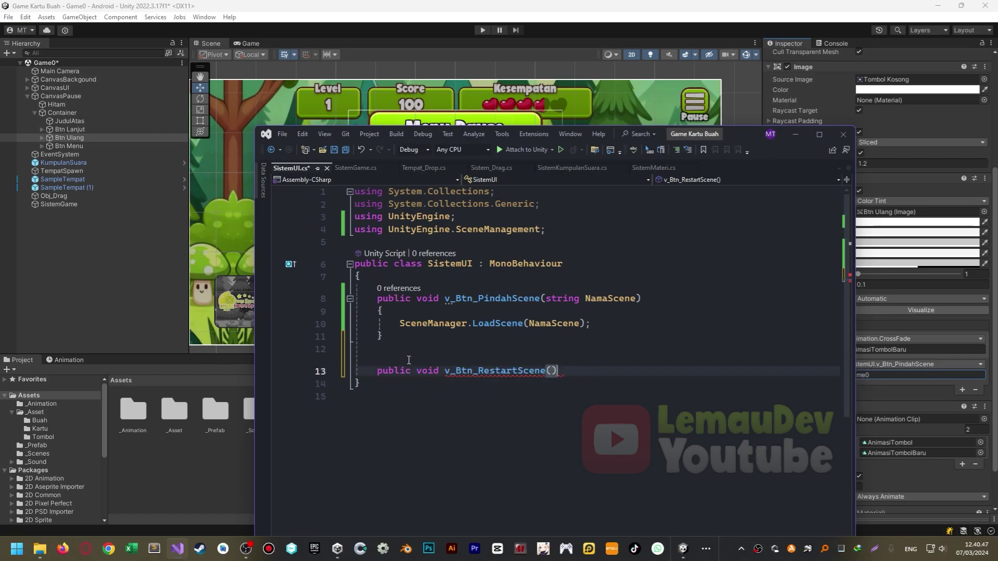
key(Return)
text({)
key(Return)
Store SceneManager.GetActiveScene().name in NamaSceneSaatIni, pass it to SceneManager.LoadScene, and save.
text(string )
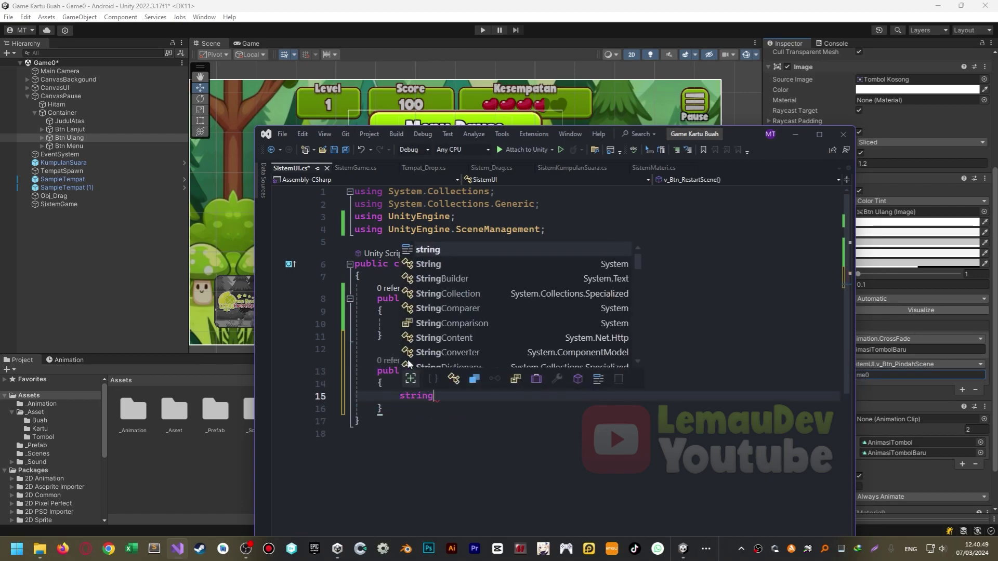
text(NamaS)
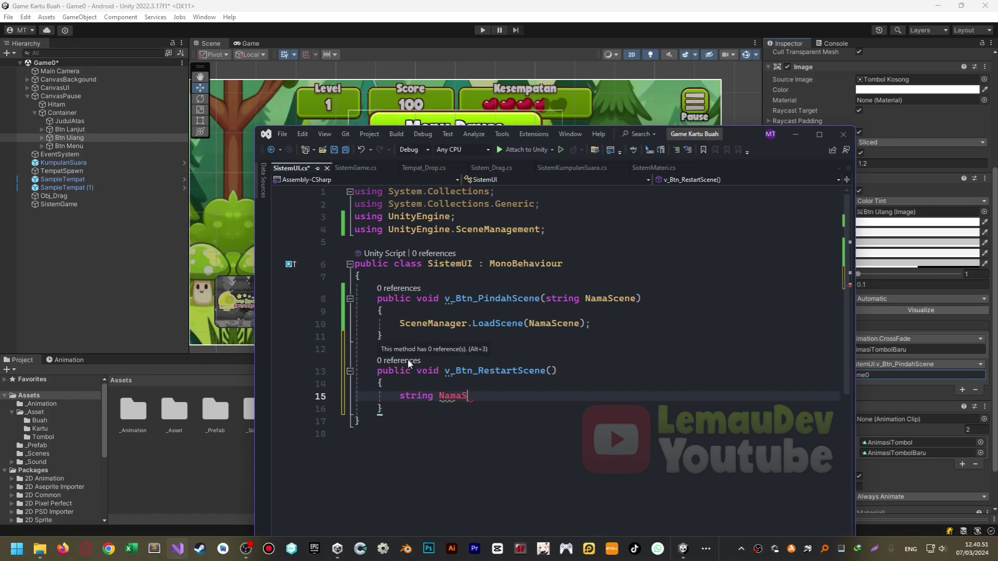
text(ceneSaatIni)
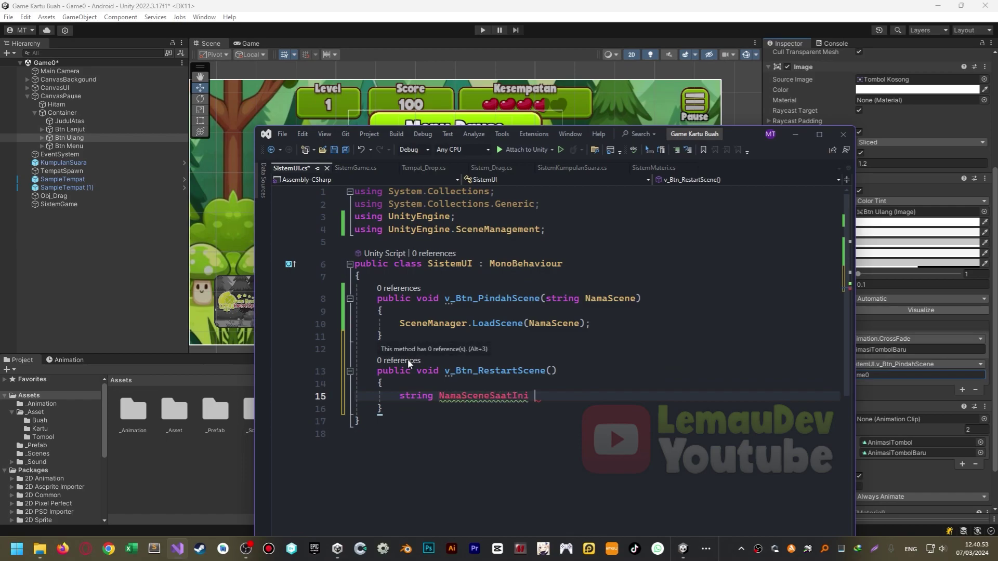
text( = scene)
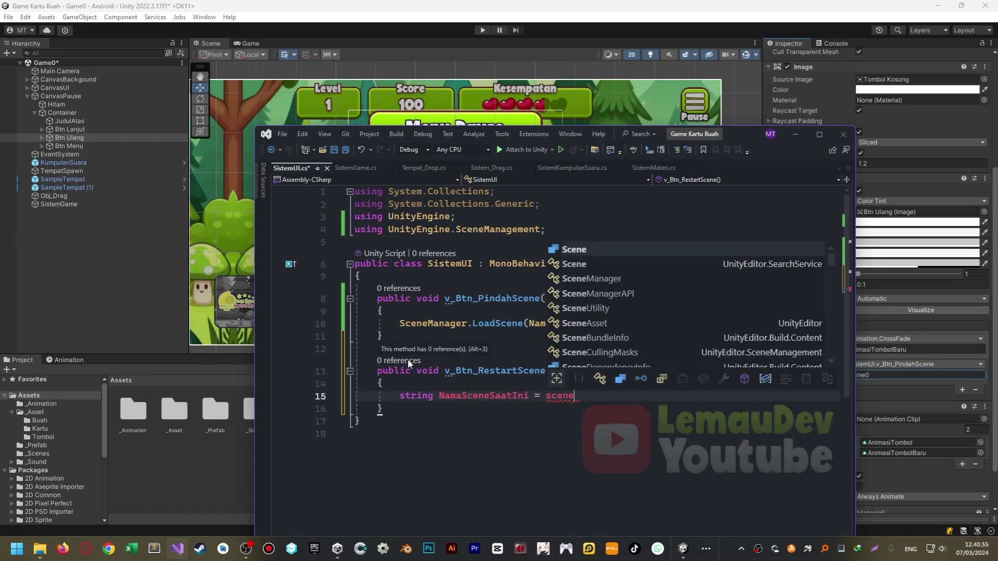
text(m.get)
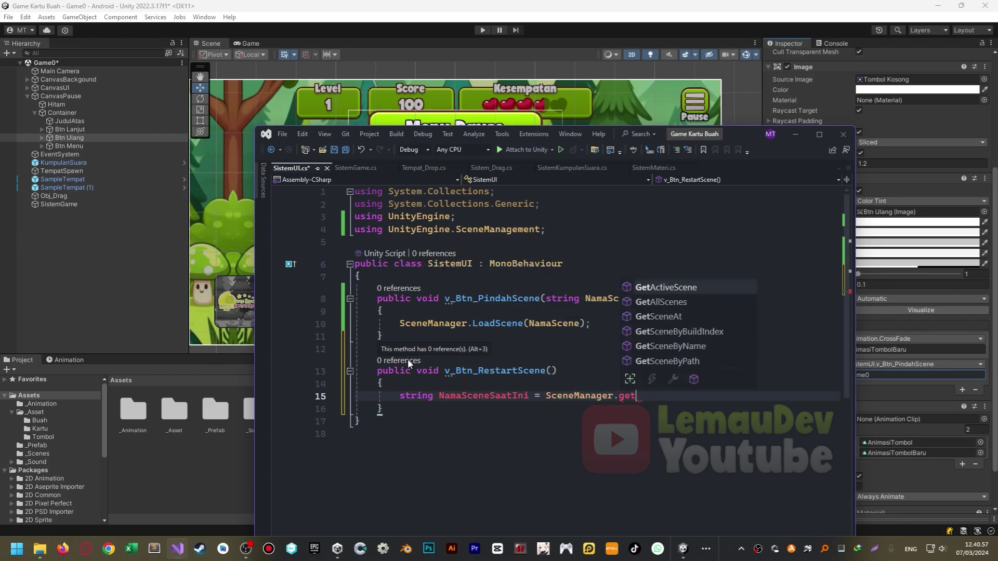
key(Tab)
text(().name)
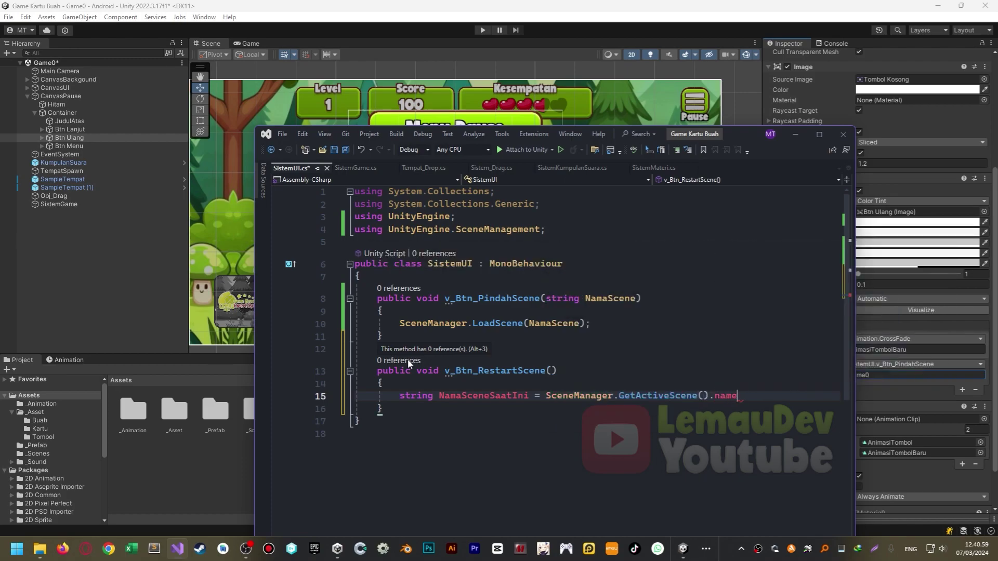
text(; ')
key(BackSpace)
key(Return)
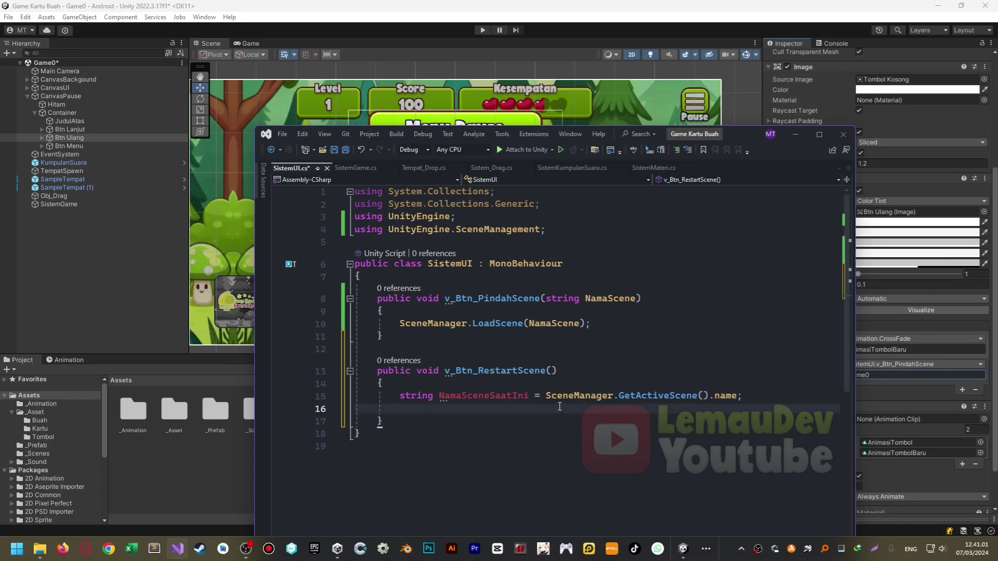
scroll(559, 407, down, 1)
text(sce)
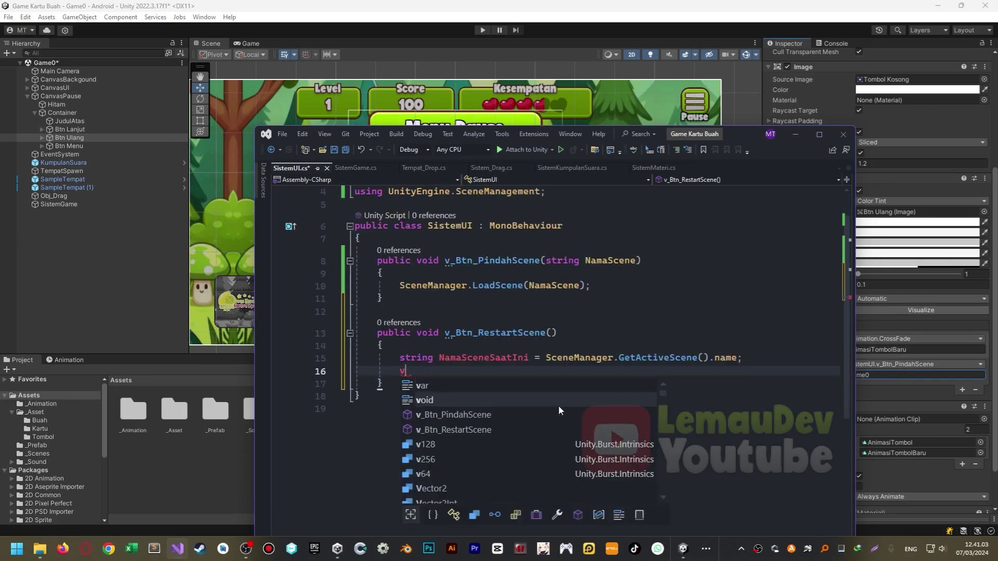
text(n)
key(Down)
text(.lo)
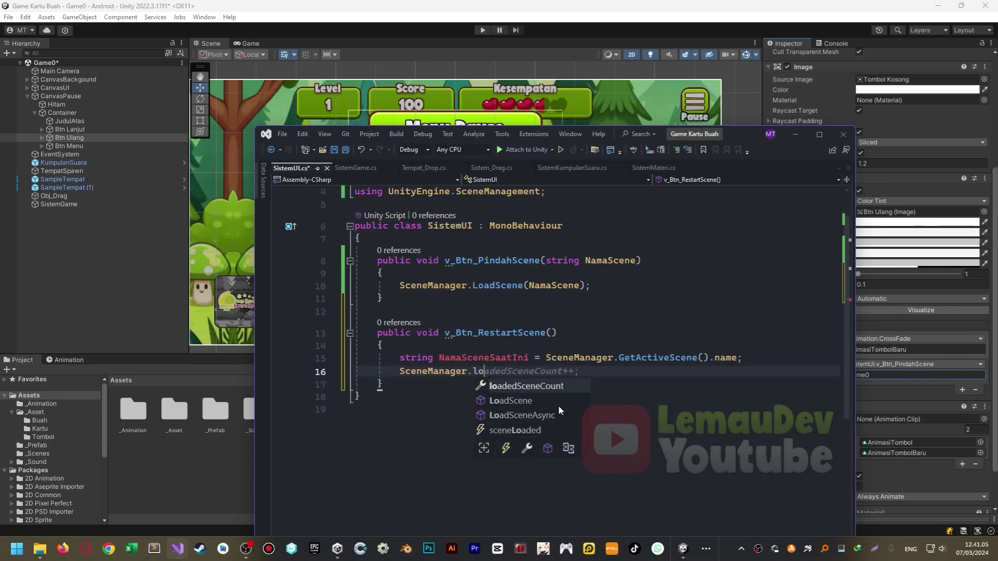
key(Down)
text(()
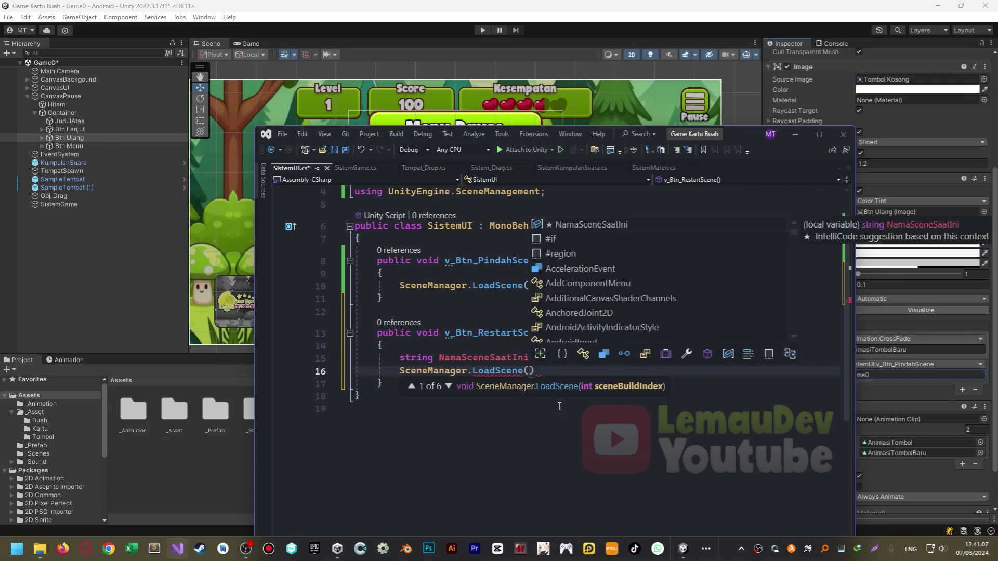
text(namasc)
key(Tab)
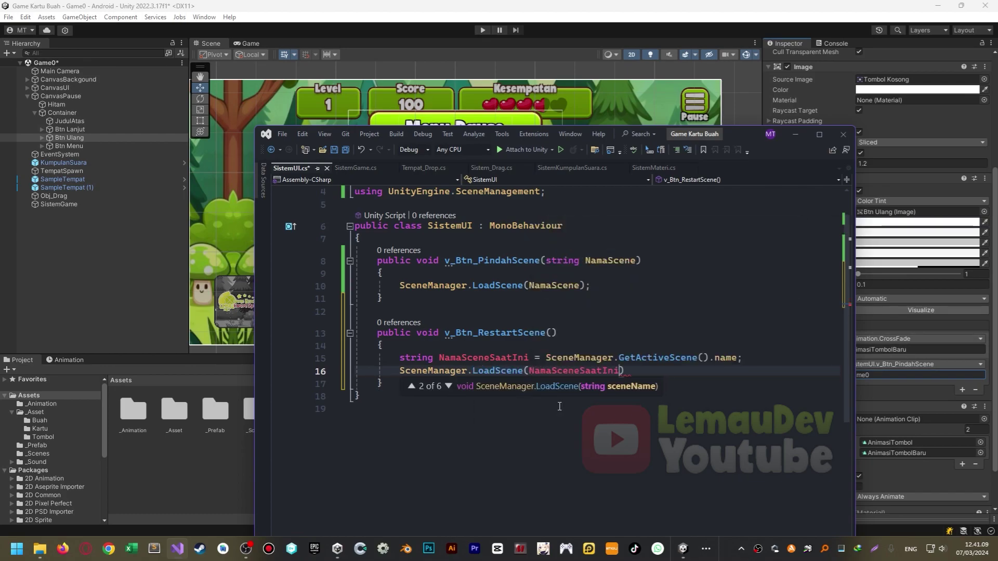
key(ctrl+s)
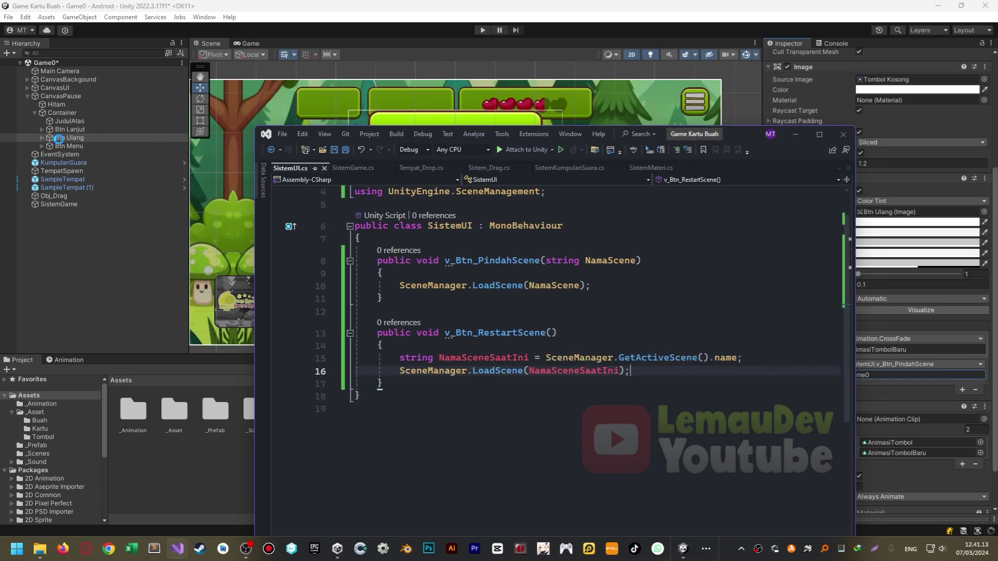
Review the available functions on Btn Ulang's On Click event.
click(68, 142)
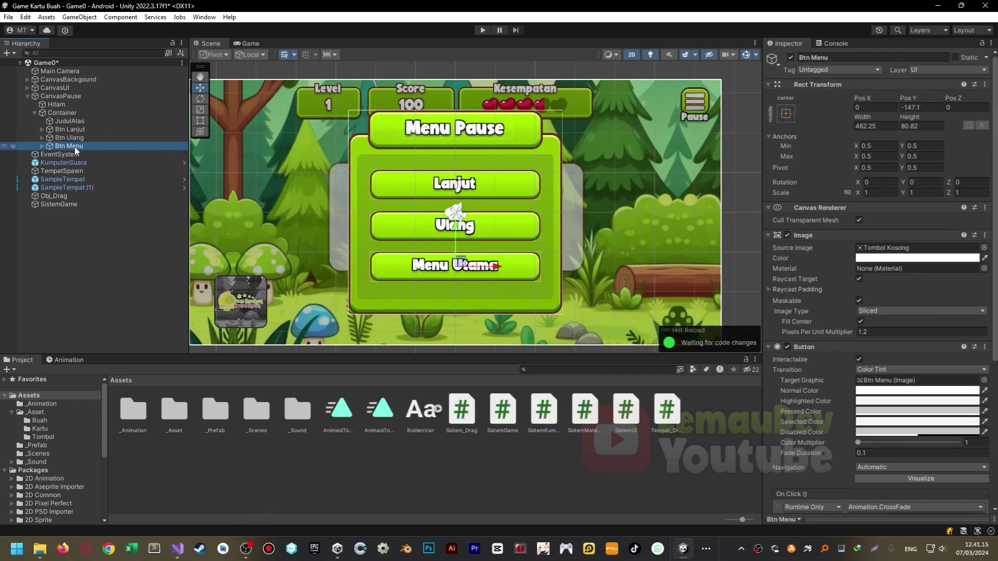
click(68, 138)
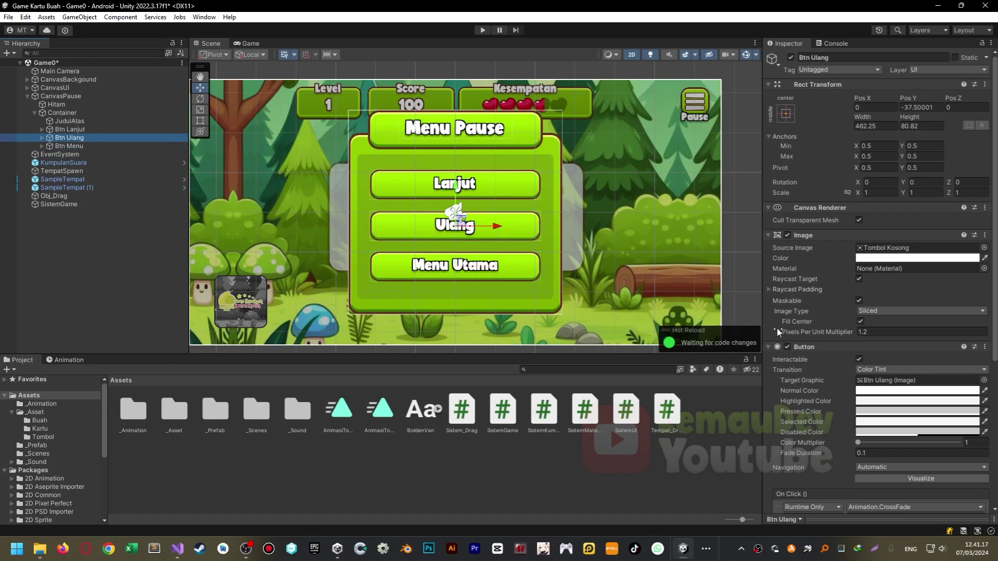
scroll(869, 380, down, 5)
click(882, 392)
mouse_move(884, 489)
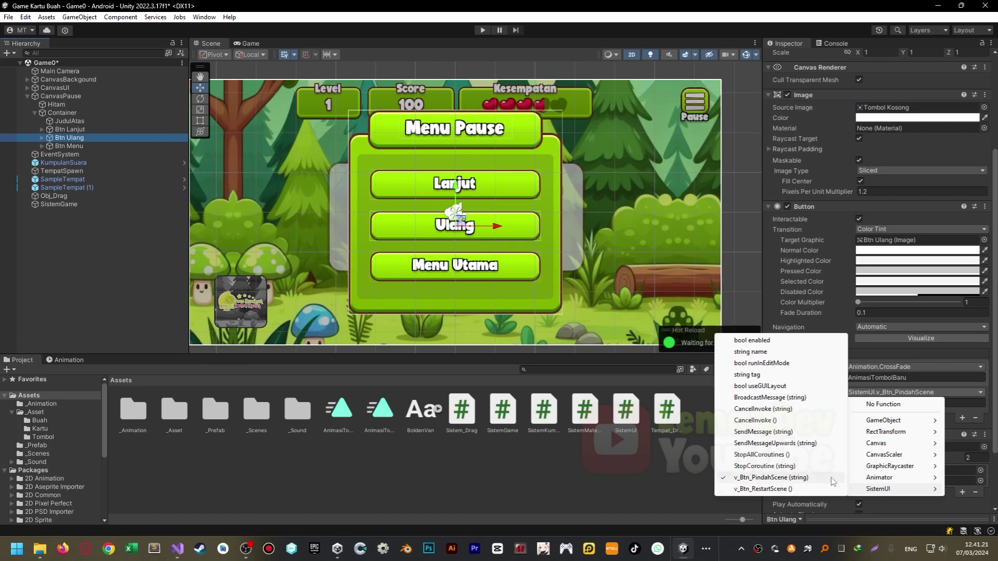
click(88, 141)
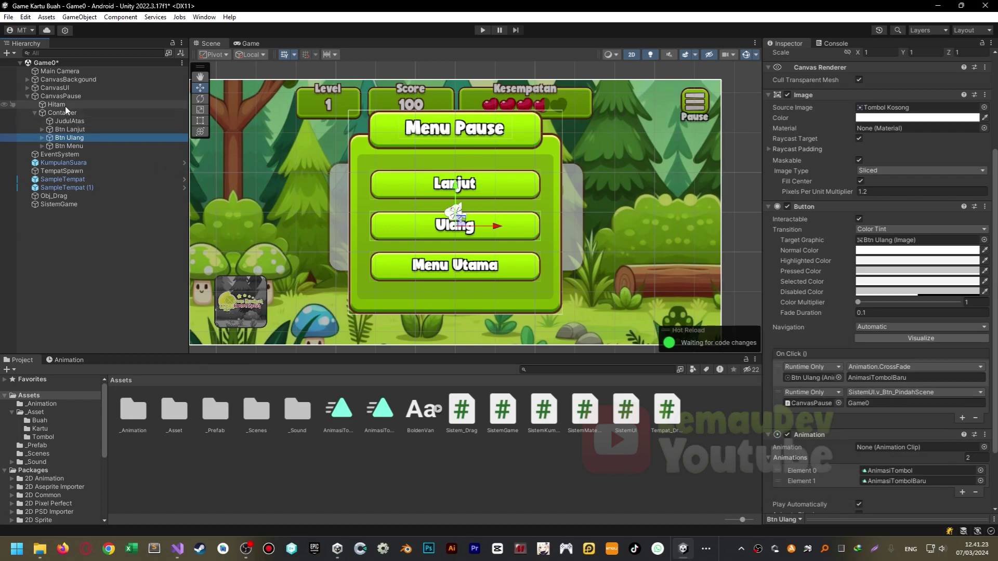
Deactivate CanvasPause, save the scene, and enter Play mode.
click(63, 96)
click(790, 57)
middle_drag(491, 131, 472, 124)
key(ctrl+s)
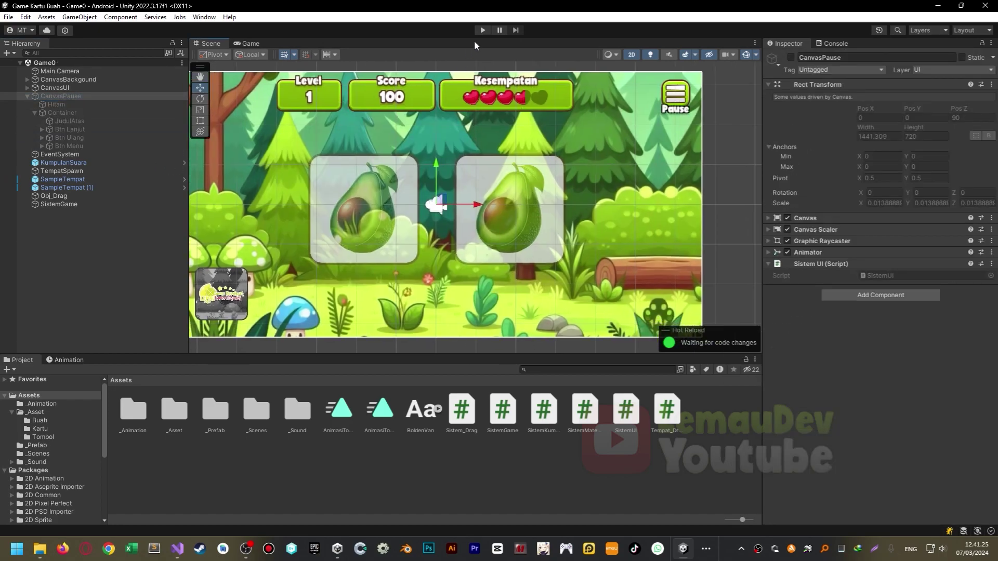
click(482, 31)
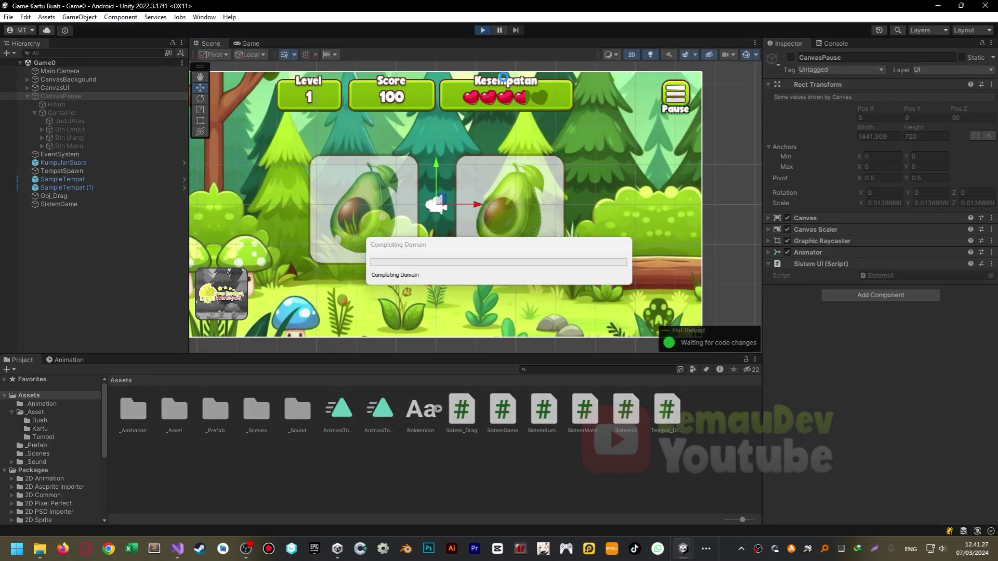
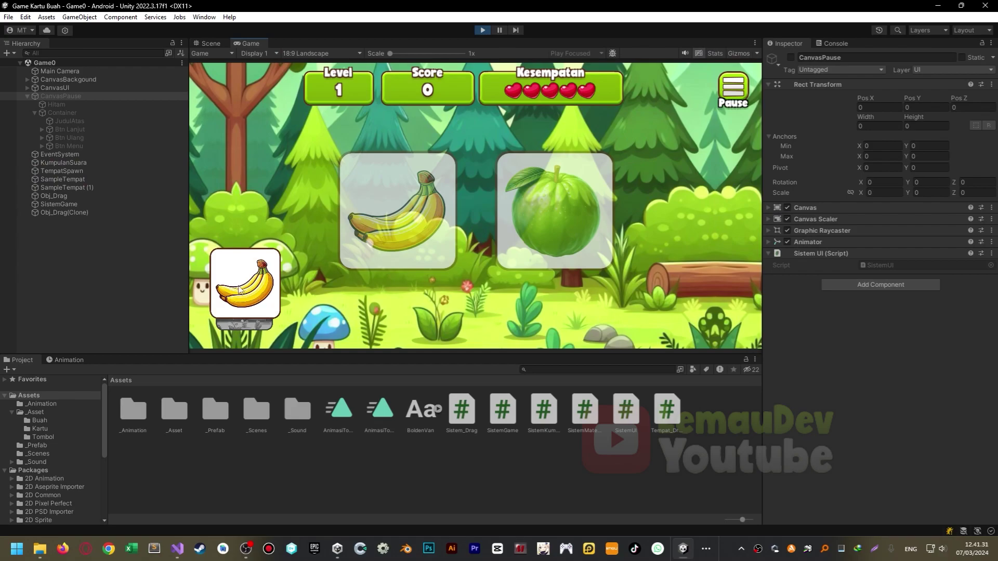
Restart the level twice using Ulang in the pause menu.
click(739, 91)
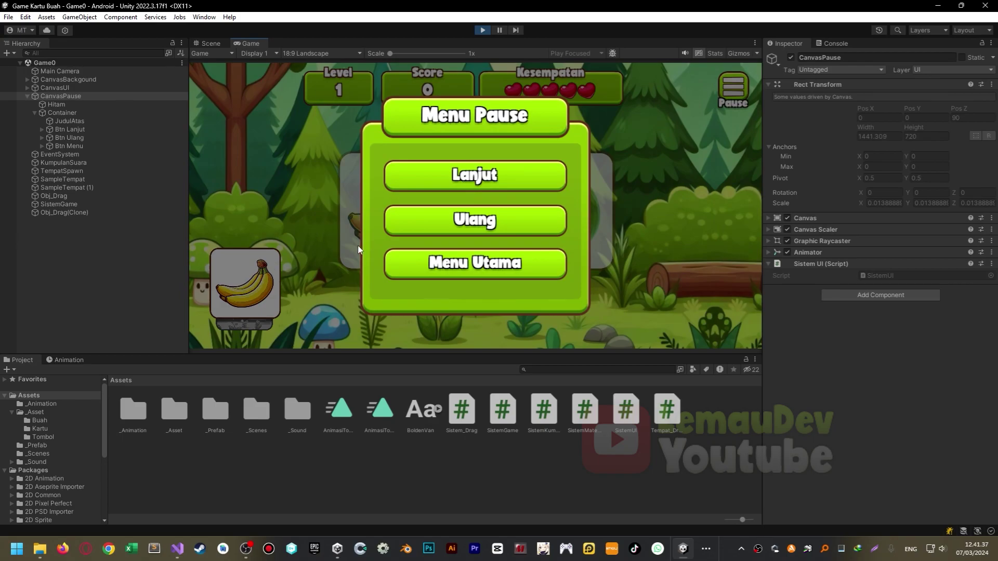
click(466, 223)
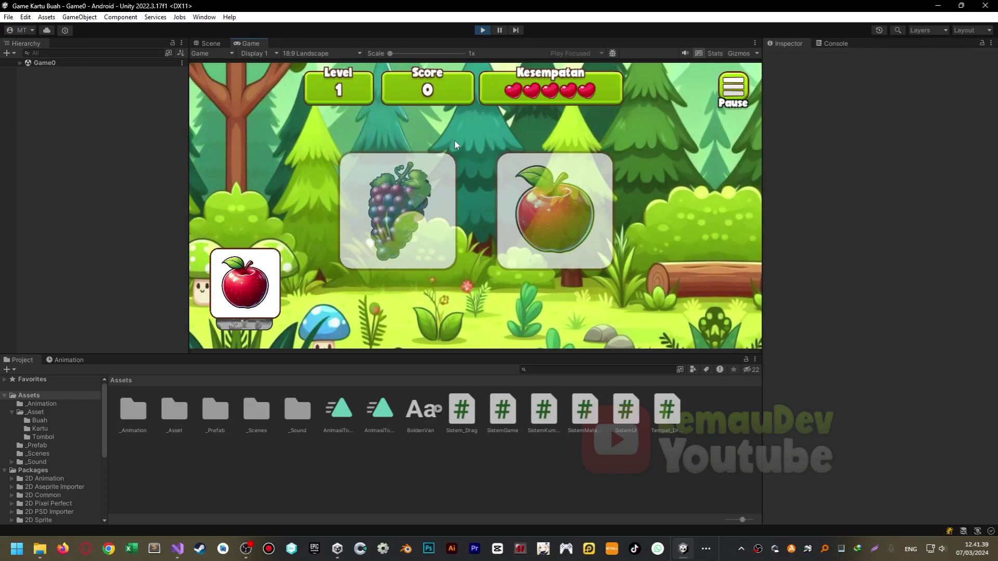
click(739, 91)
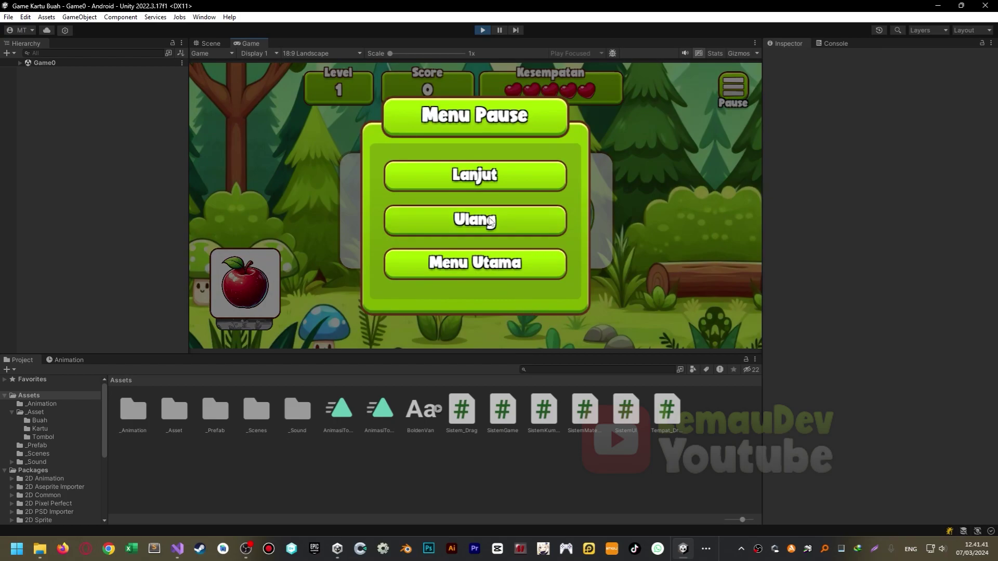
click(475, 191)
Match the passion-fruit and grape cards to their slots for 200 points, then stop play mode.
drag(260, 291, 397, 210)
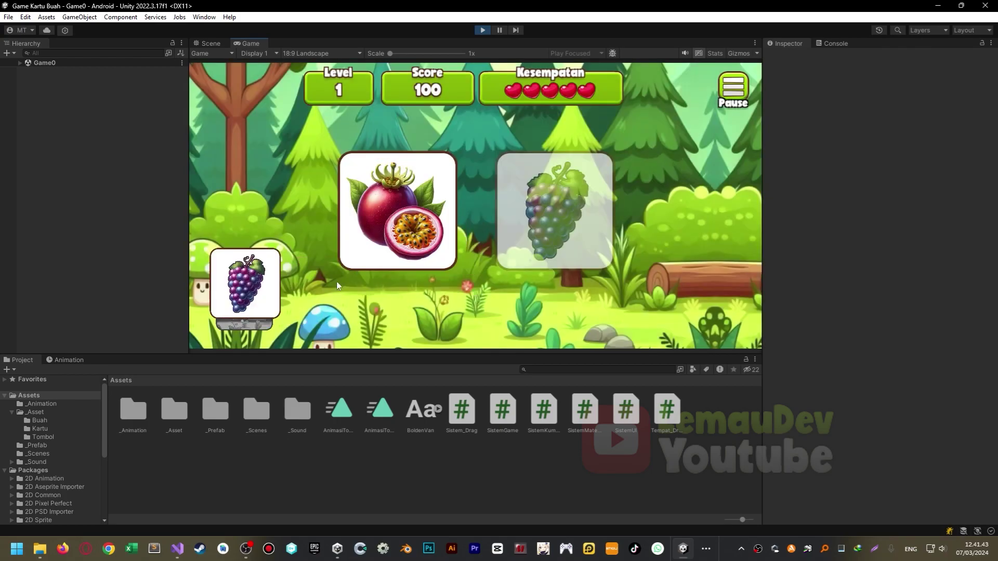
drag(245, 283, 555, 210)
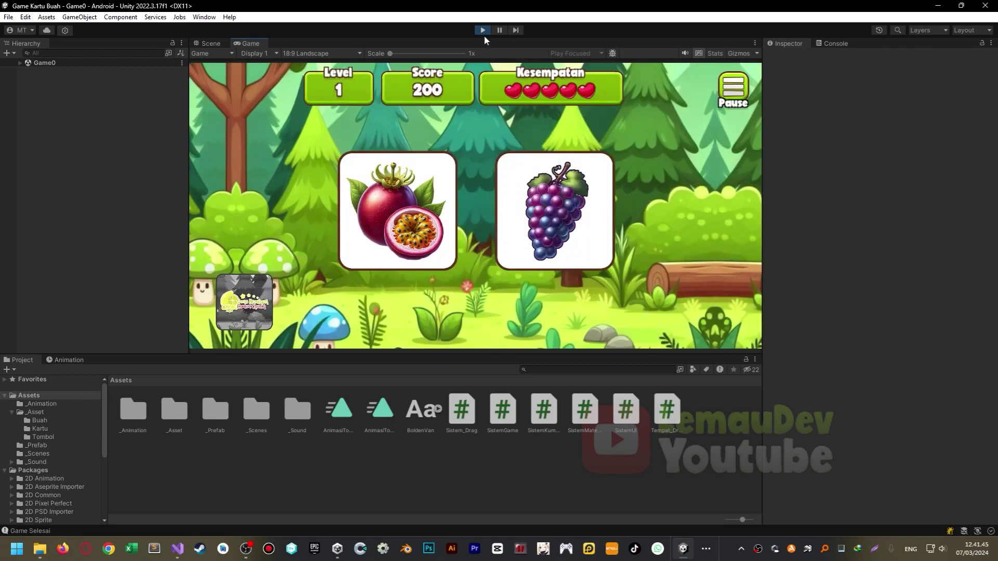
click(482, 30)
middle_drag(486, 203, 493, 210)
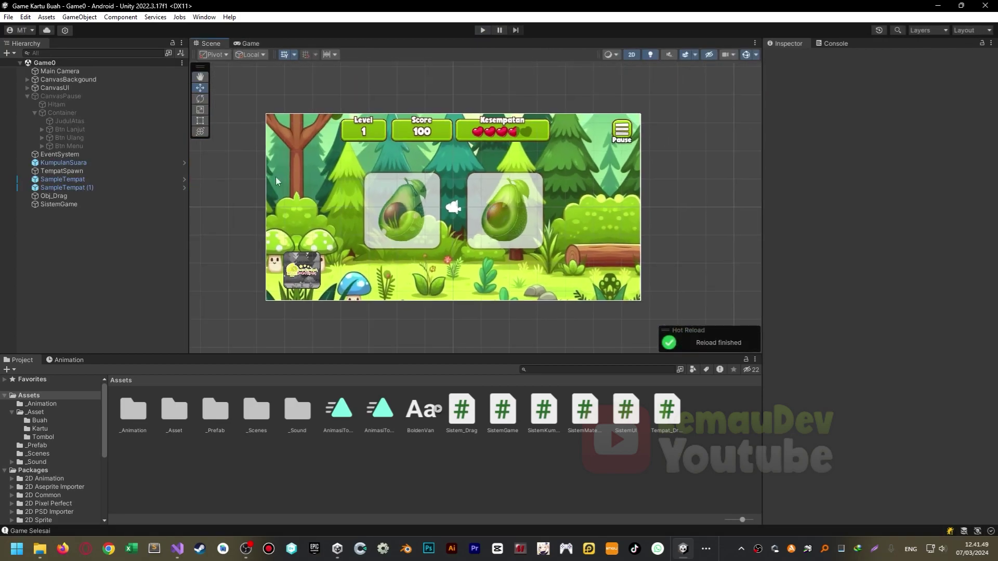
Activate CanvasPause and save it as a prefab in the _Prefab folder.
click(28, 96)
click(44, 97)
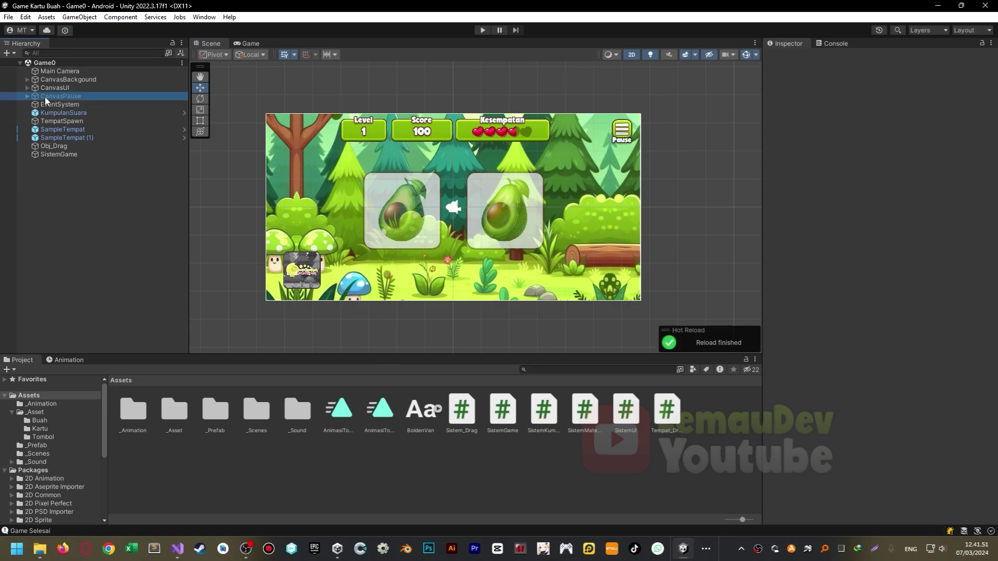
key(alt+shift+a)
click(40, 446)
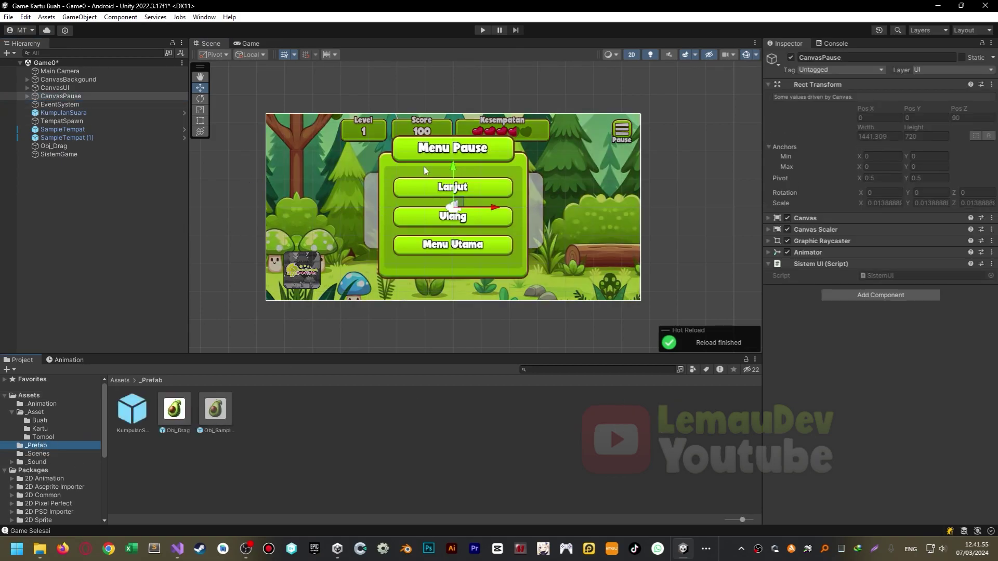
scroll(446, 150, up, 3)
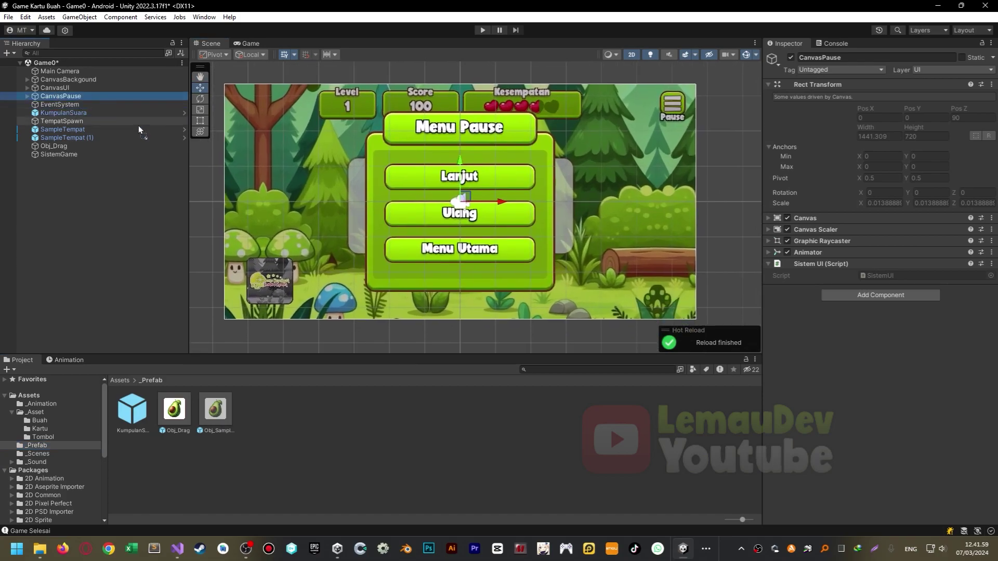
click(201, 421)
drag(183, 467, 186, 464)
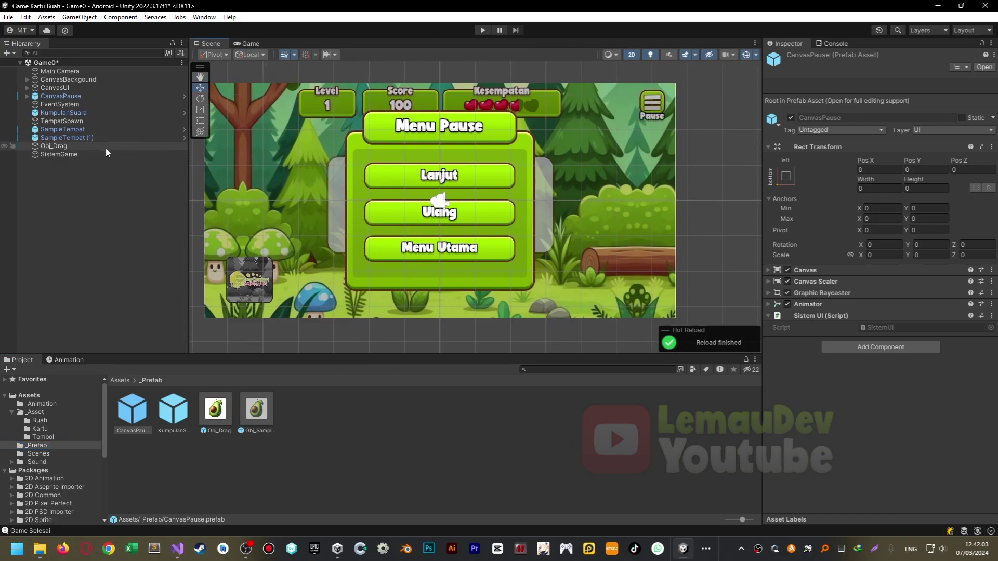
Deactivate CanvasPause in the scene again and select the Game0 scene in _Scenes.
click(40, 454)
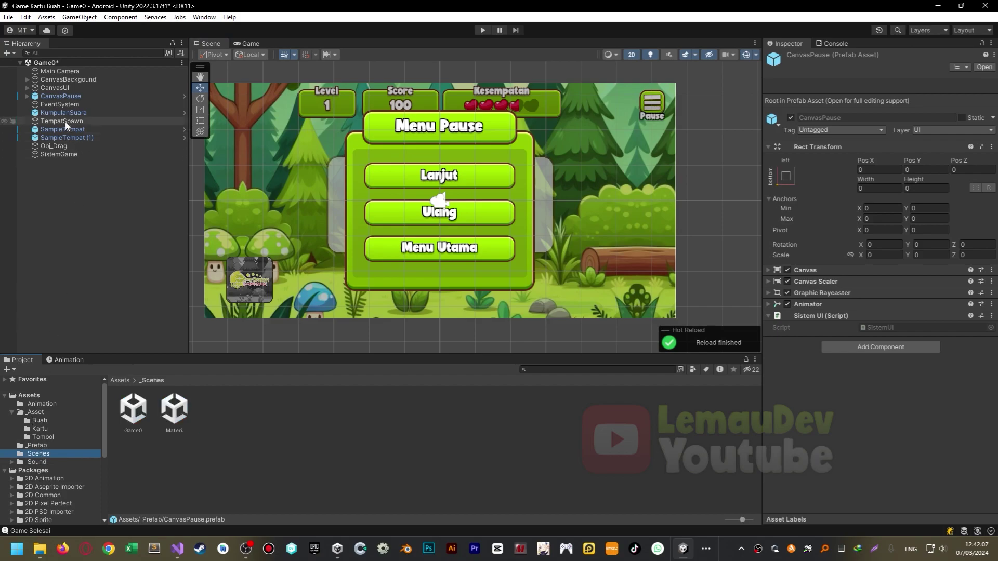
click(58, 96)
key(ctrl+z)
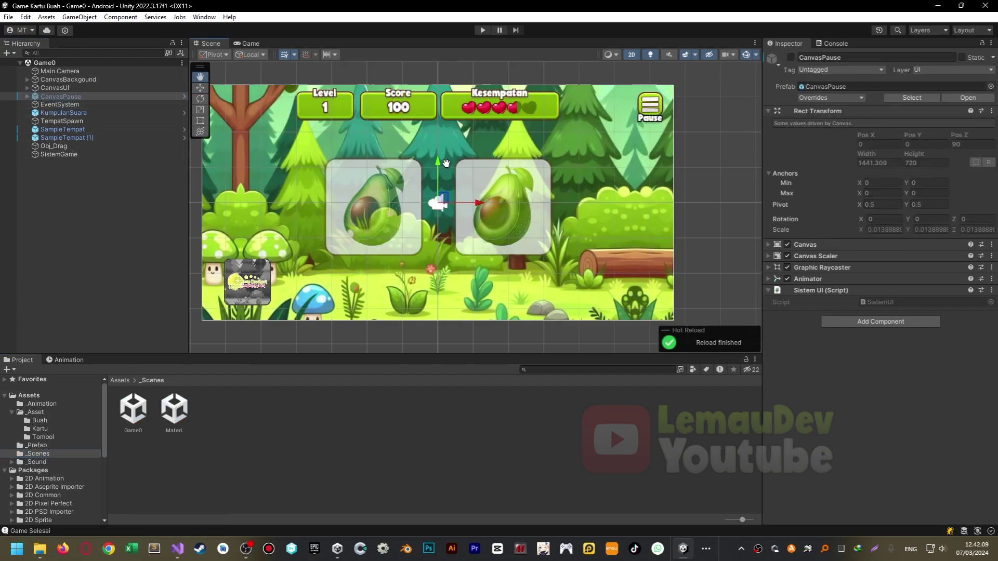
click(39, 445)
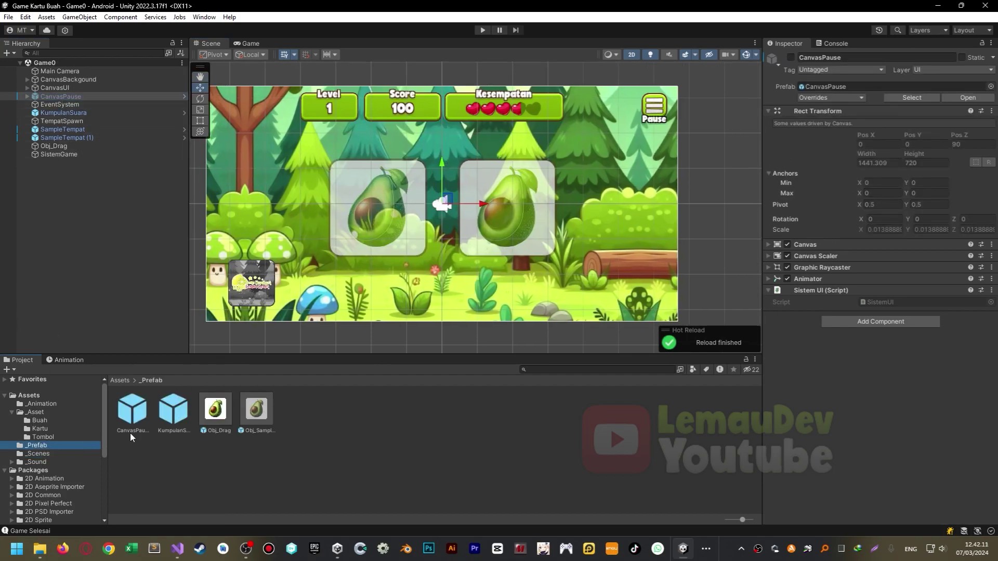
ctrl+scroll(195, 460, down, 3)
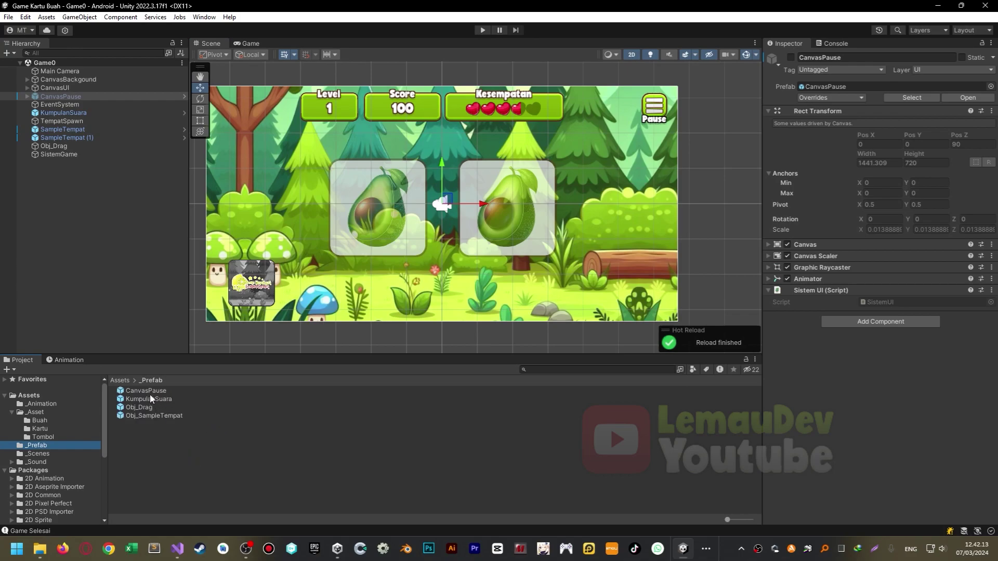
click(38, 455)
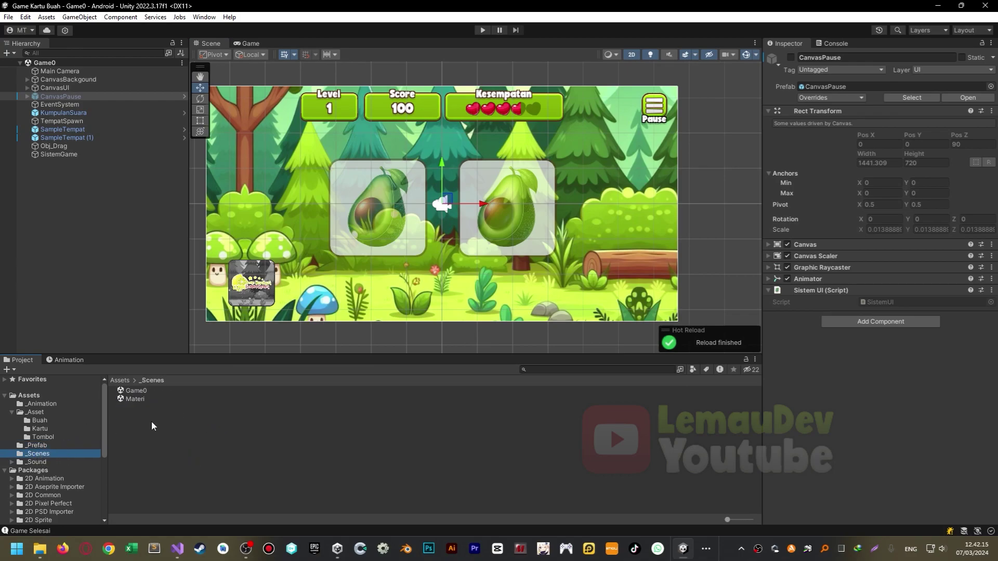
ctrl+scroll(173, 411, up, 2)
ctrl+scroll(179, 424, down, 2)
click(136, 394)
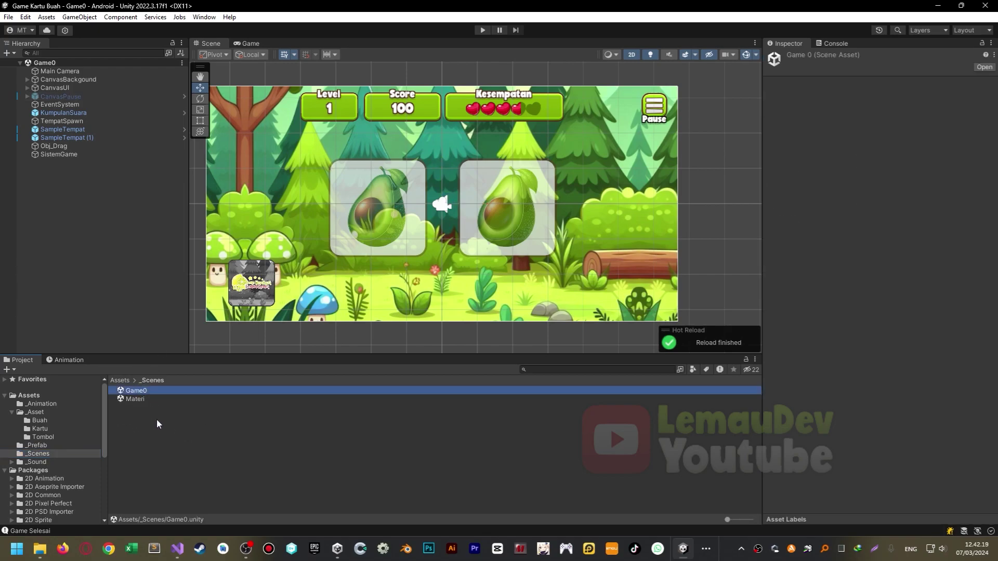
Duplicate the Game0 scene and rename the copy Game1.
key(ctrl+d)
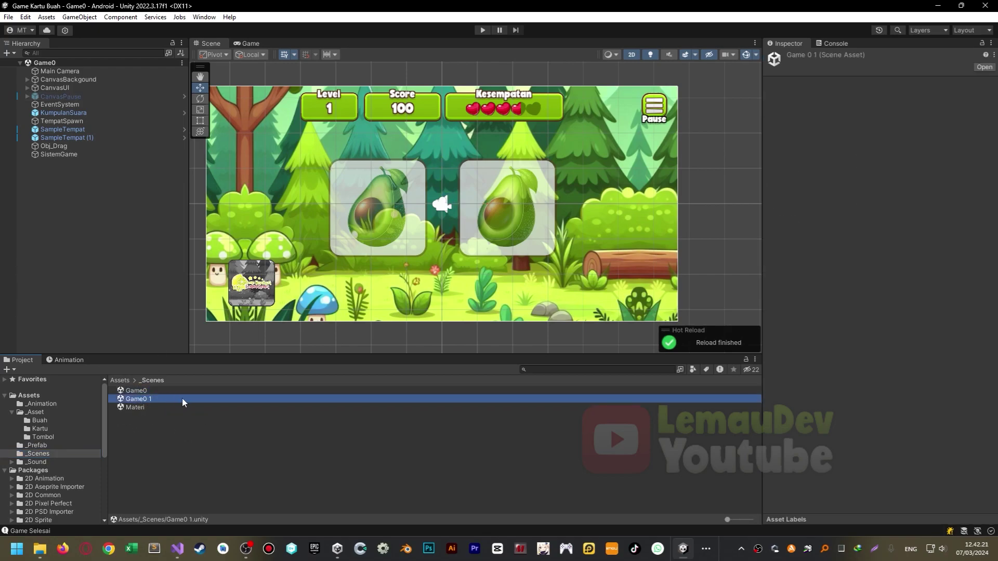
key(F2)
text(Game1)
key(Return)
Review SistemGame's settings, then open the new Game1 scene.
click(137, 391)
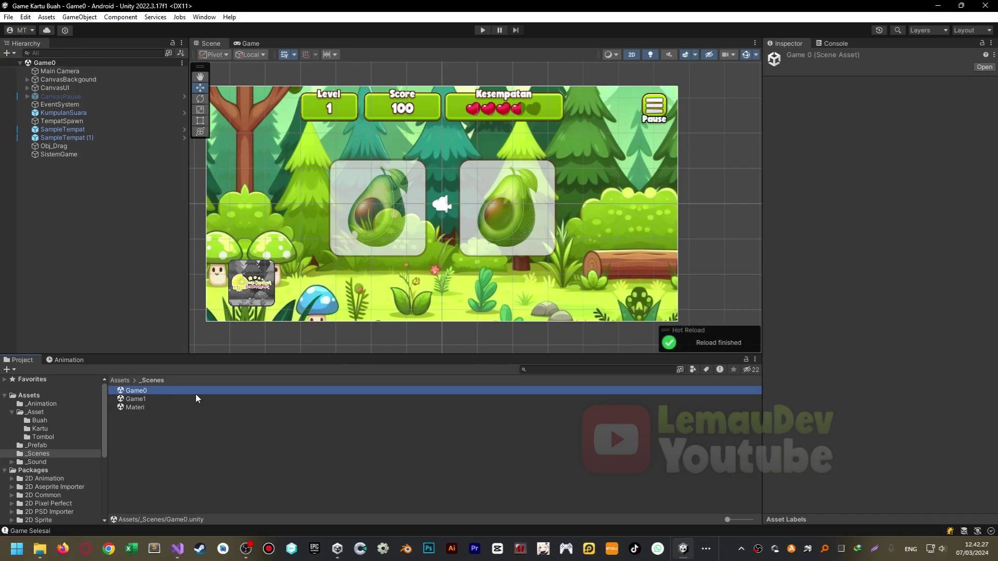
click(72, 154)
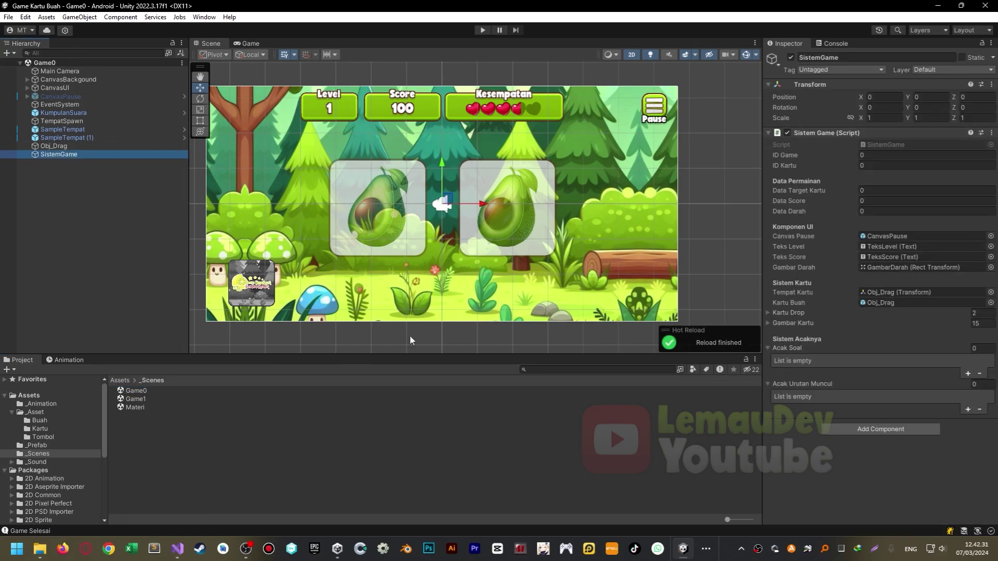
click(143, 414)
scroll(257, 312, up, 2)
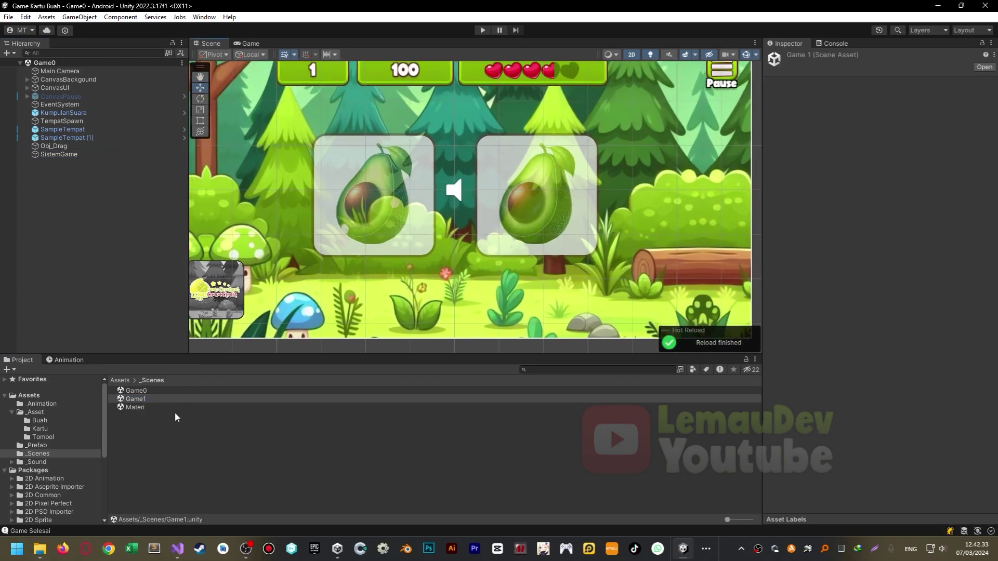
click(137, 399)
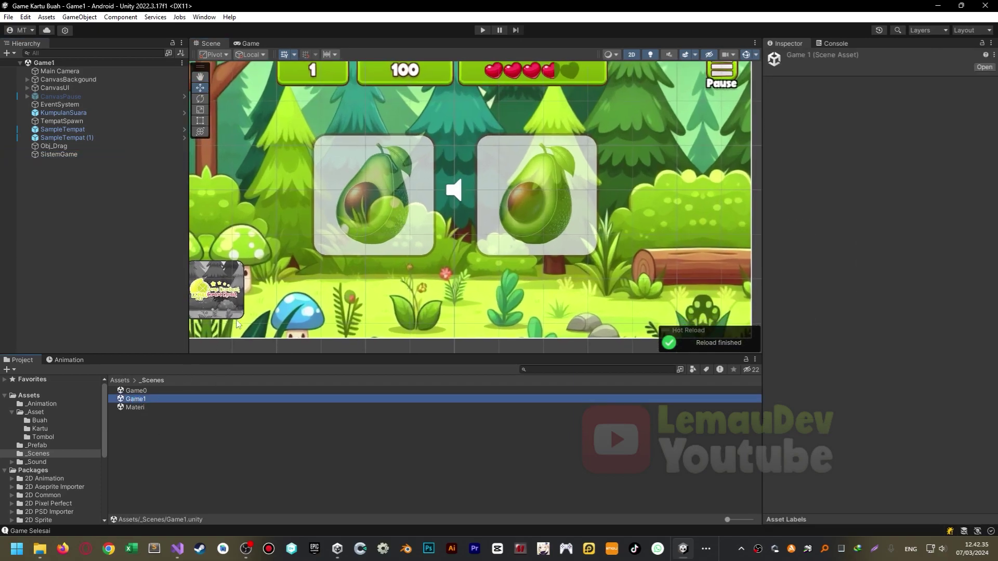
Shift both SampleTempat card slots to the left and fine-tune the left slot's position.
middle_drag(419, 214, 382, 242)
click(139, 399)
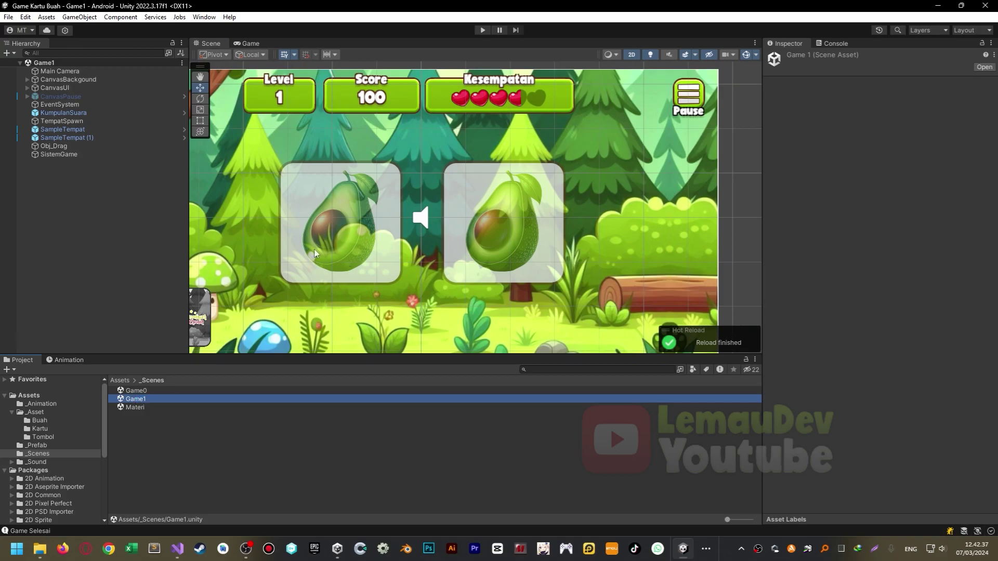
click(68, 138)
shift+click(65, 121)
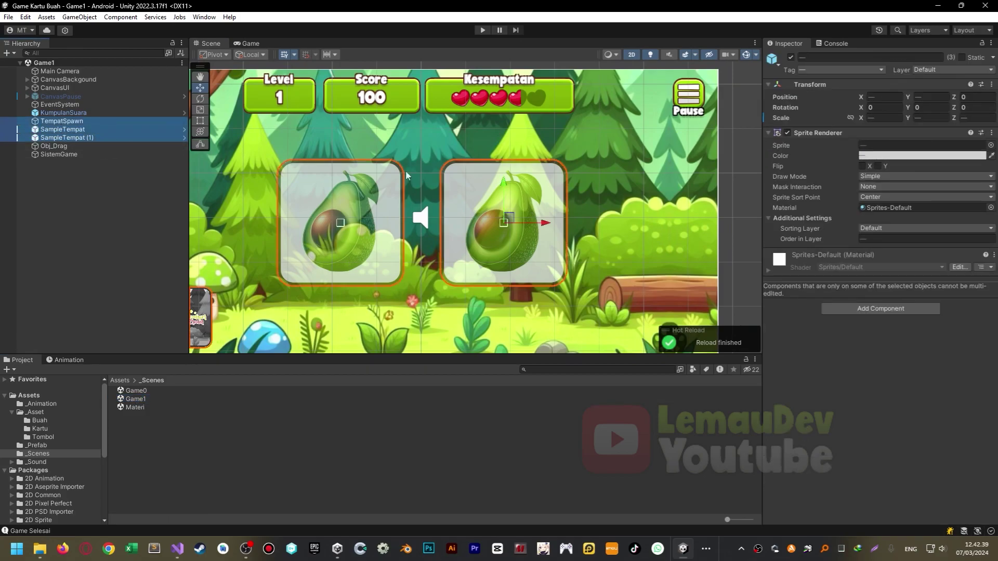
scroll(407, 176, down, 1)
scroll(407, 176, down, 1)
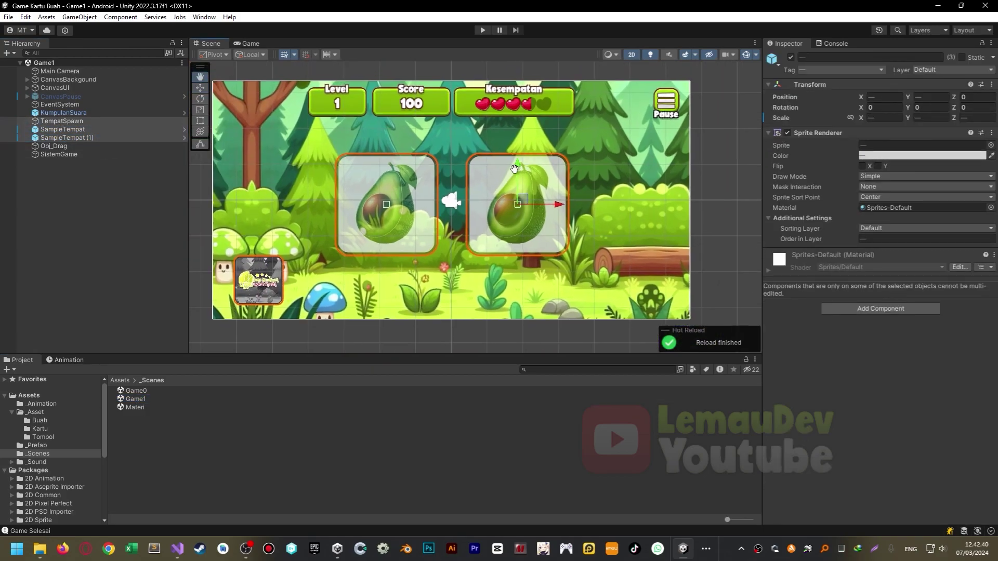
shift+click(53, 130)
middle_drag(569, 214, 559, 215)
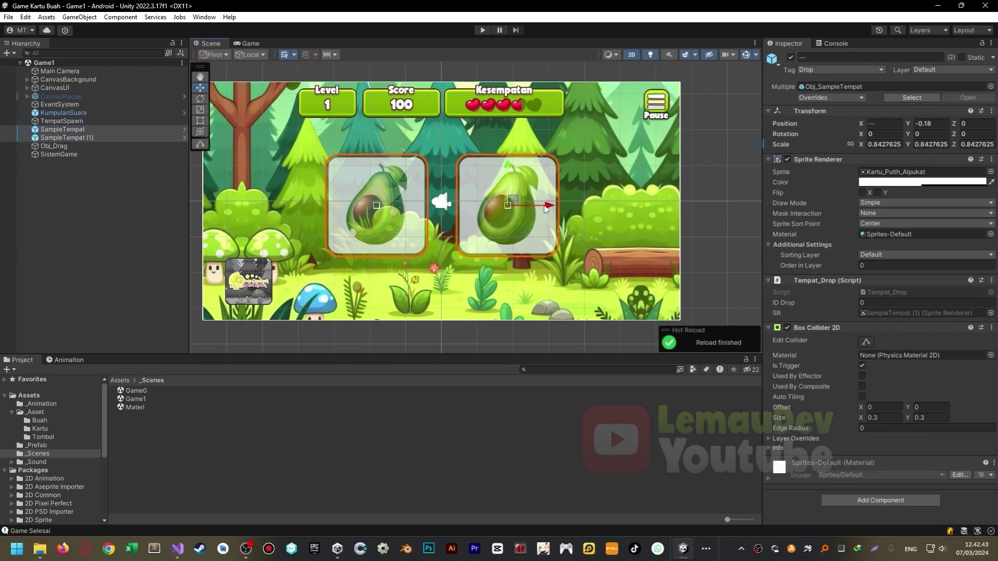
drag(546, 208, 476, 212)
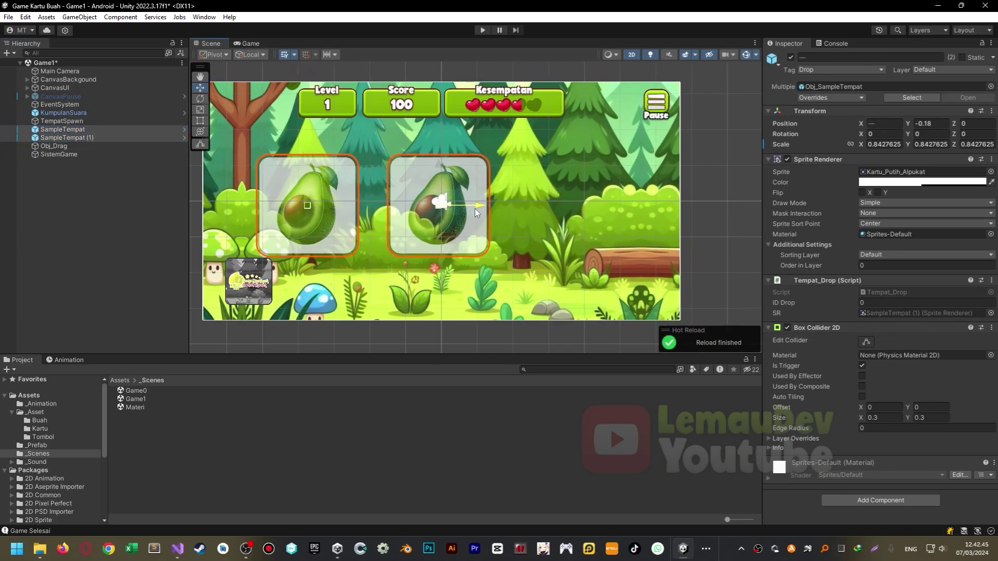
click(59, 130)
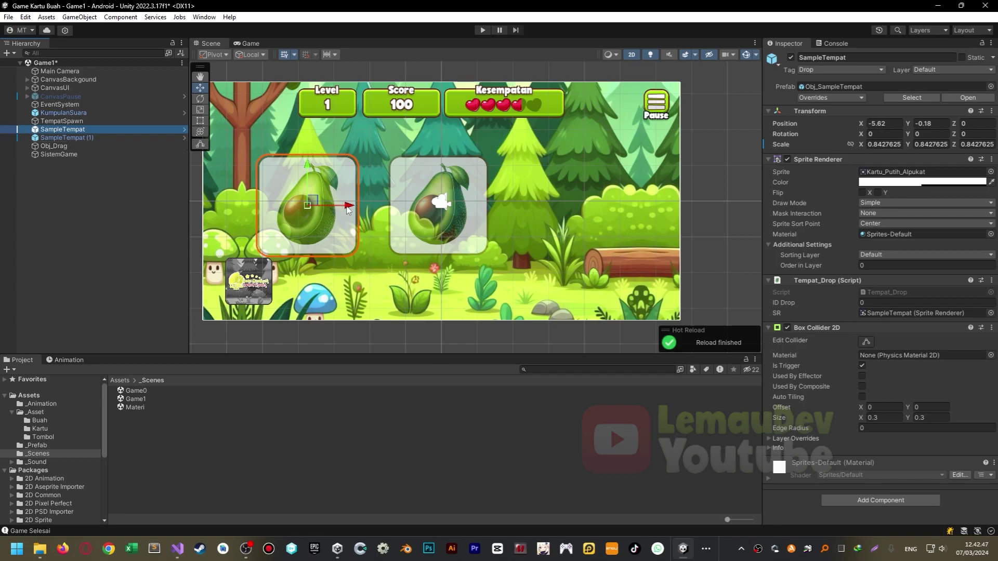
drag(346, 208, 366, 207)
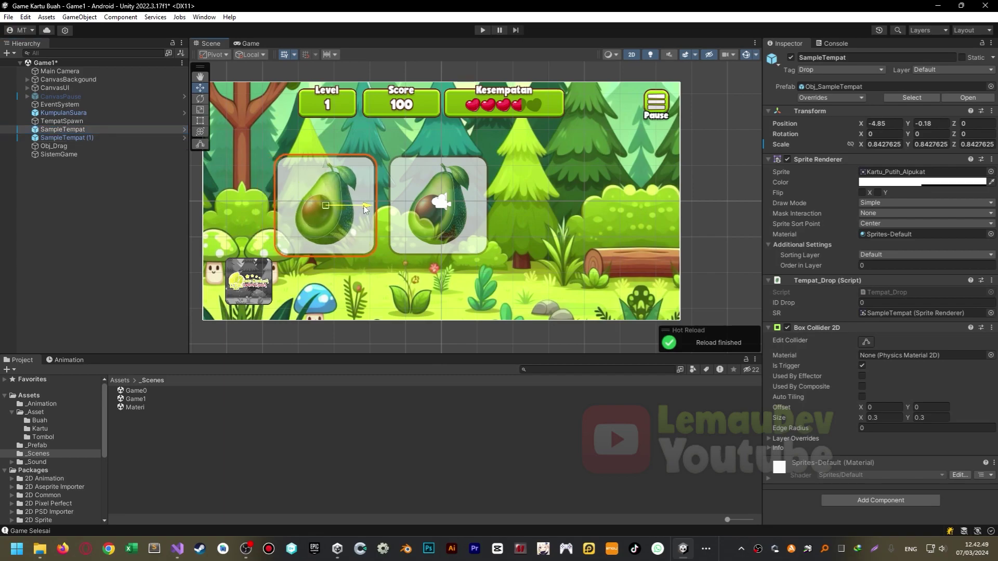
Duplicate SampleTempat (1) into SampleTempat (2) on the right and expand SistemGame's Kartu Drop list.
click(81, 137)
key(ctrl+d)
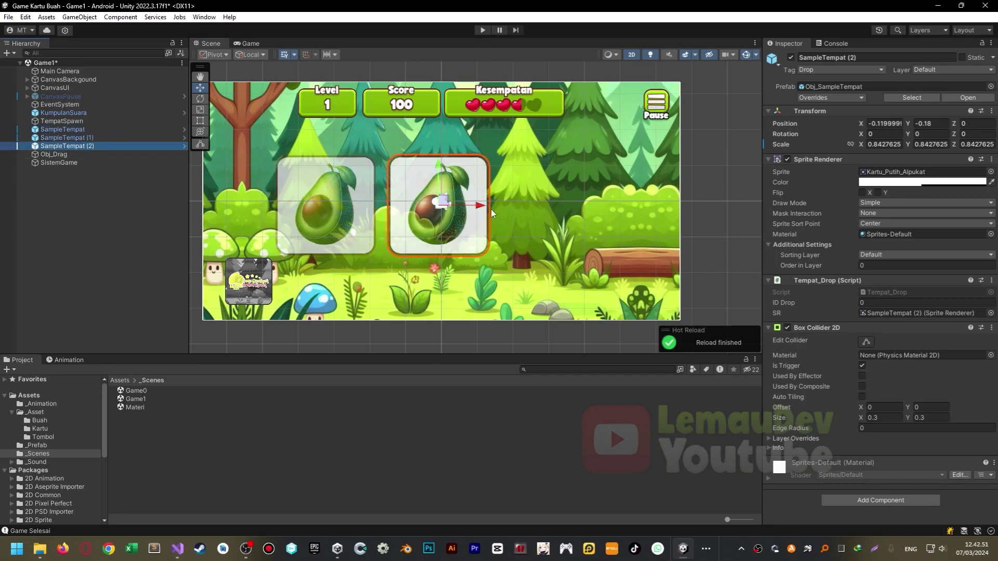
drag(480, 206, 598, 225)
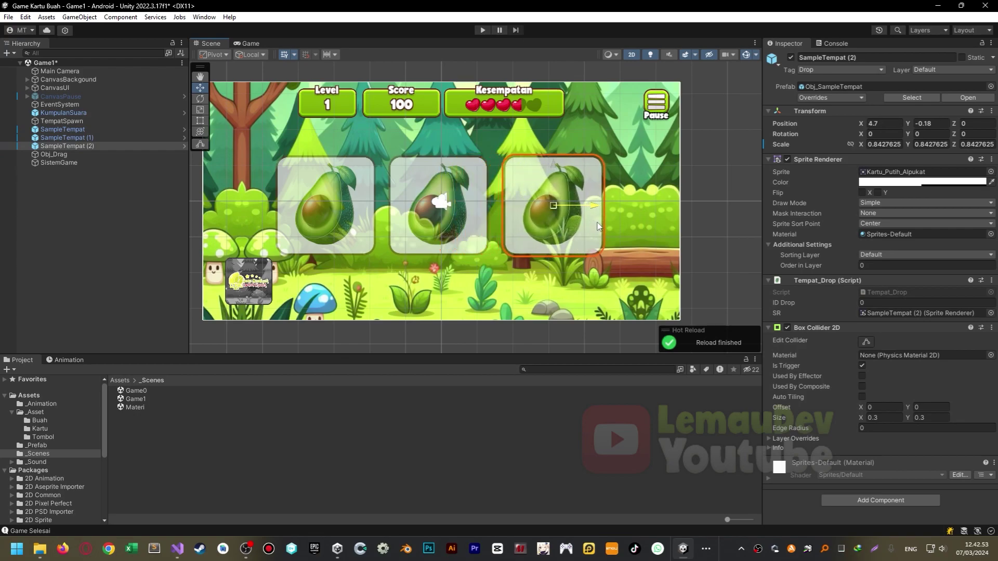
click(95, 164)
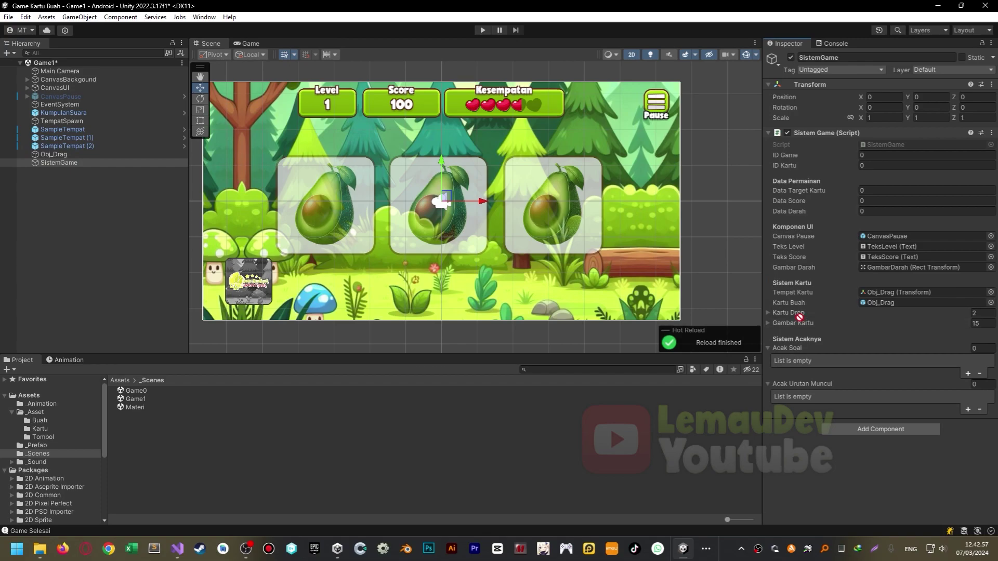
click(768, 312)
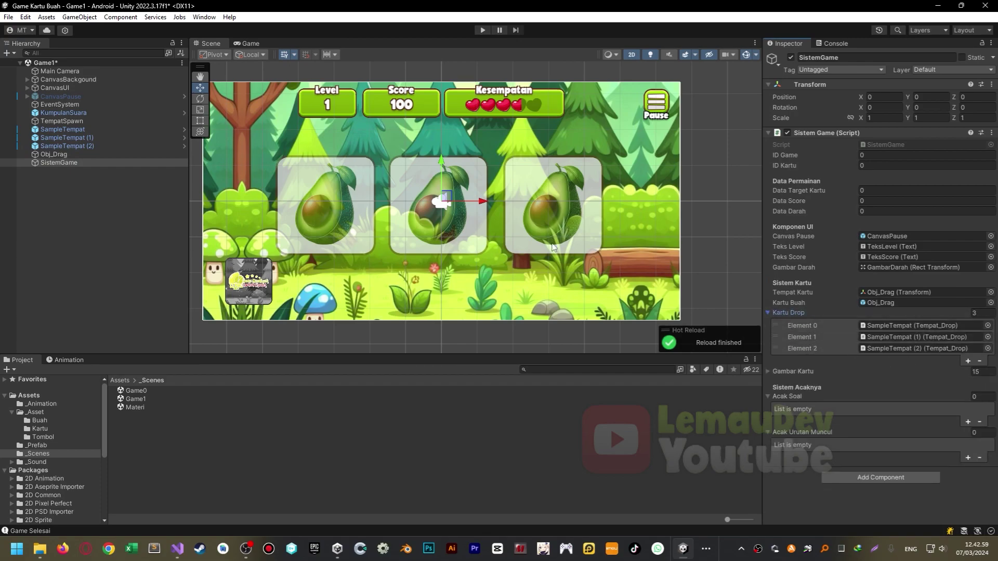
Duplicate the Game1 scene as Game2 and open it without saving.
click(136, 399)
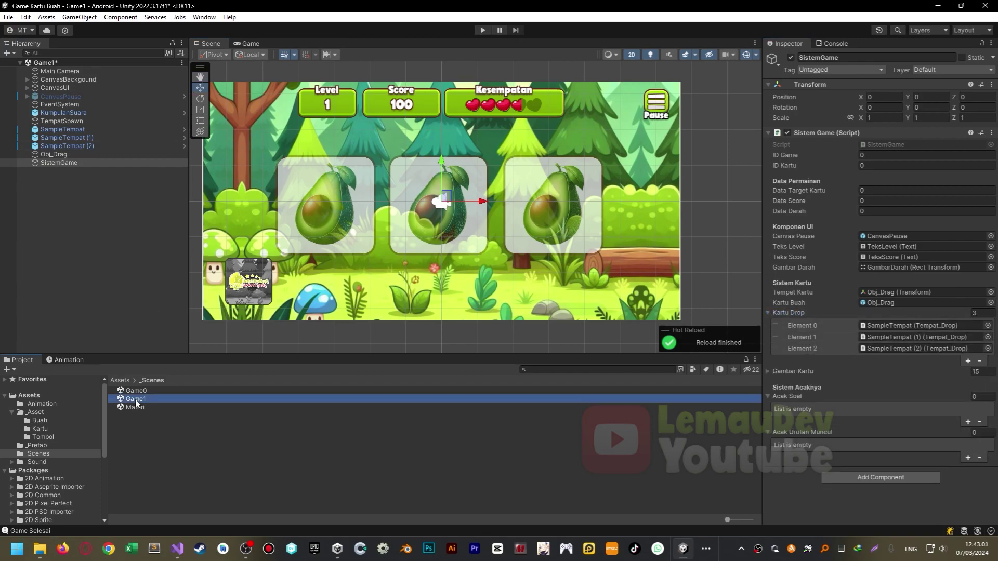
key(ctrl+d)
key(F2)
text(Game1 1)
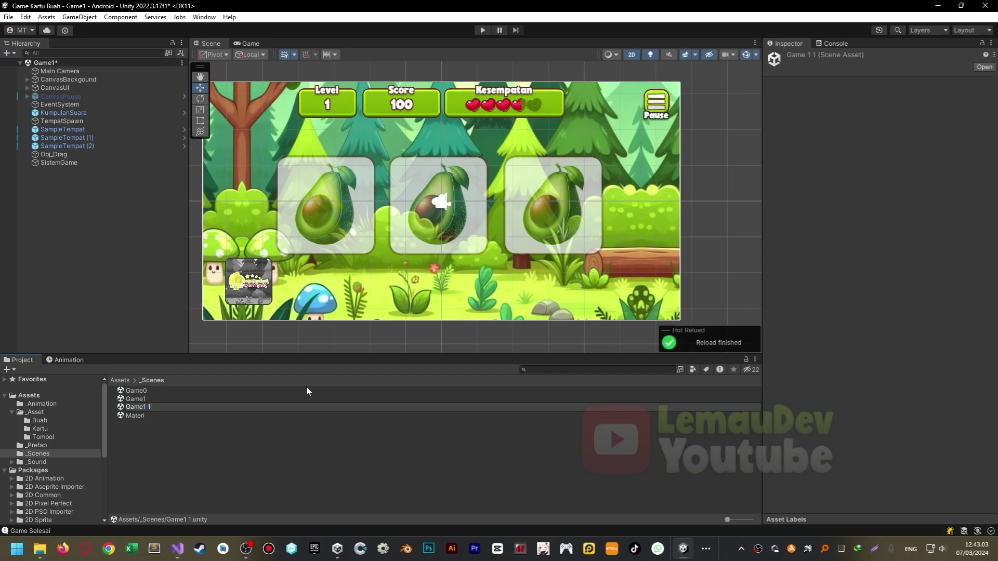
text(2)
key(Return)
double_click(196, 408)
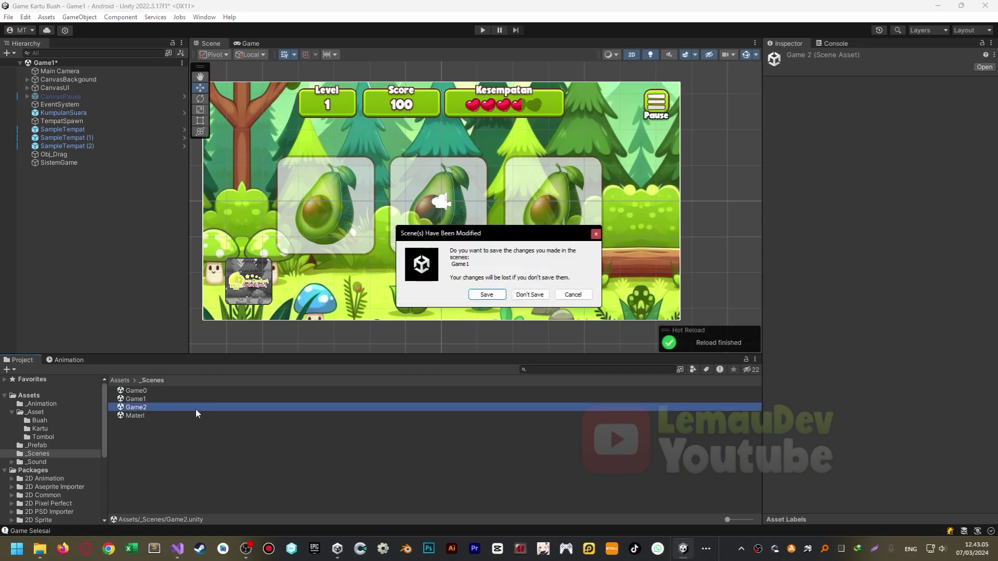
click(487, 294)
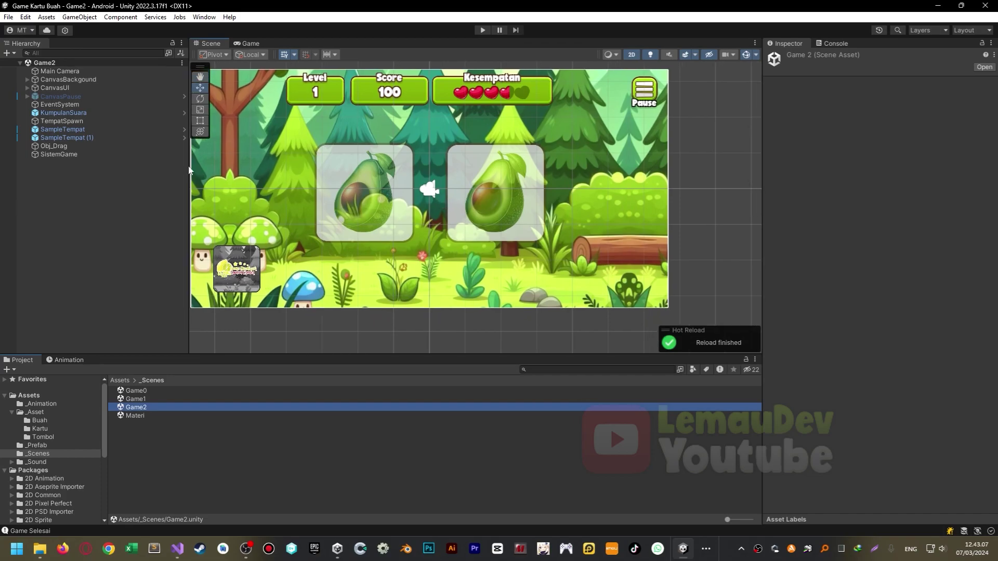
Nudge the right card slot SampleTempat (1) into position.
click(72, 136)
ctrl+click(70, 130)
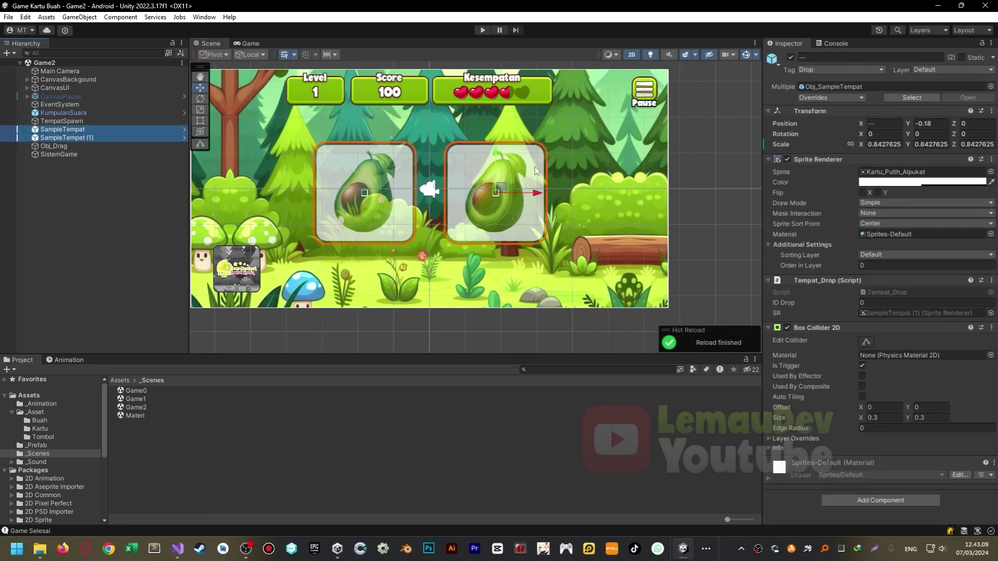
click(493, 218)
scroll(494, 208, up, 1)
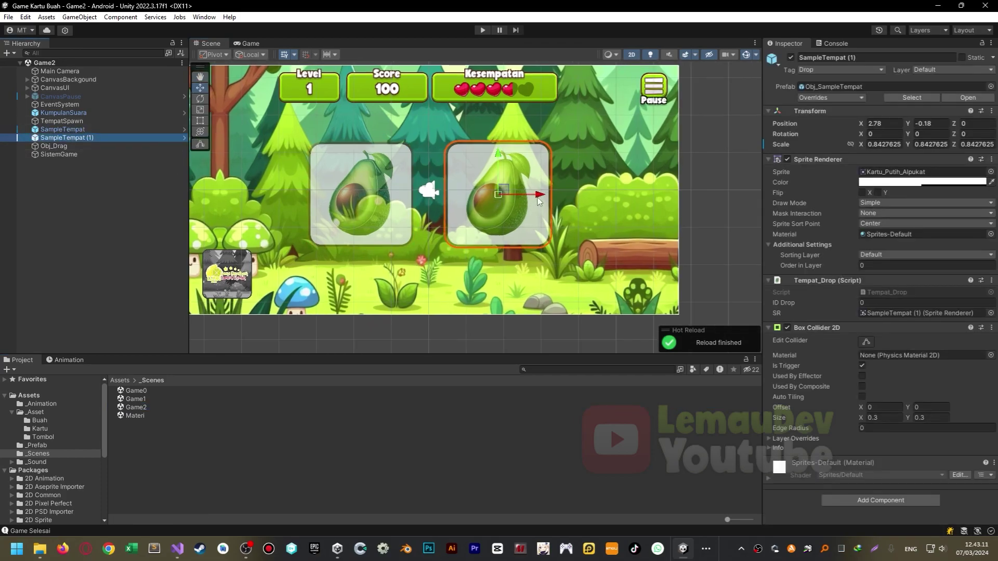
drag(535, 194, 536, 197)
Duplicate both card slots and place the copies below the originals as a second row.
ctrl+click(112, 129)
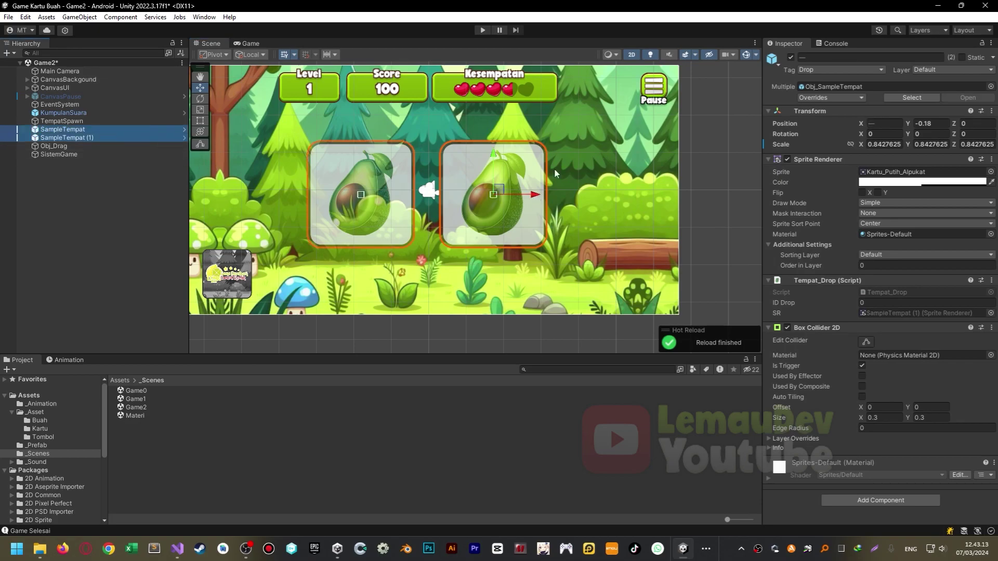
key(ctrl+d)
middle_drag(372, 171, 383, 125)
drag(382, 125, 395, 226)
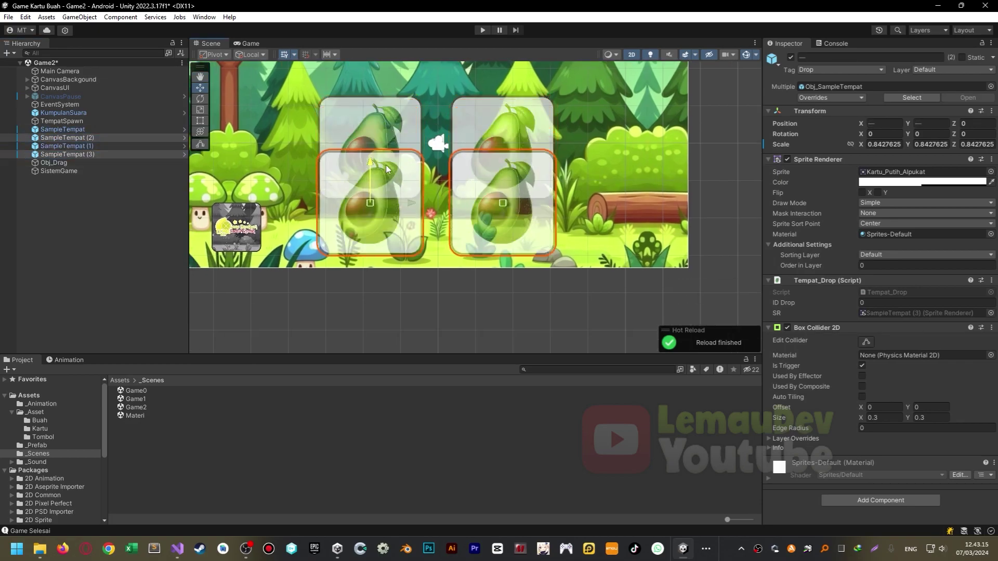
middle_drag(396, 227, 389, 261)
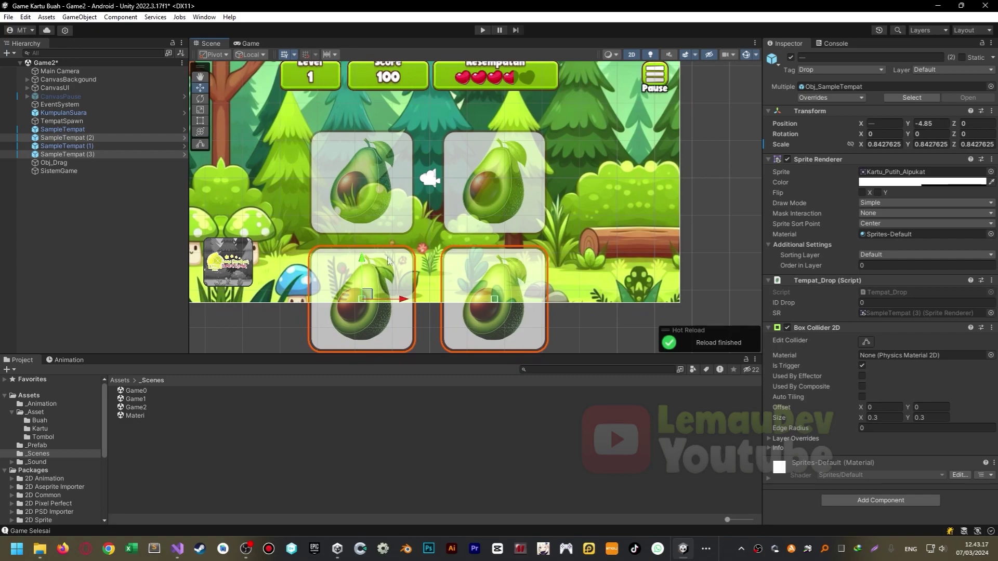
Move all four card slots up and shrink them to about 0.69 scale.
click(71, 130)
shift+click(83, 155)
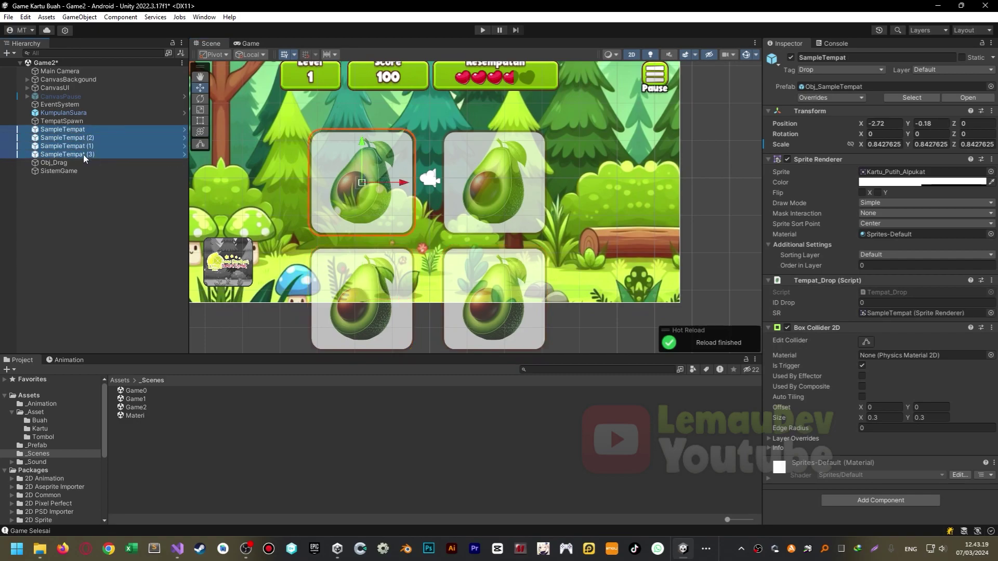
drag(483, 257, 509, 211)
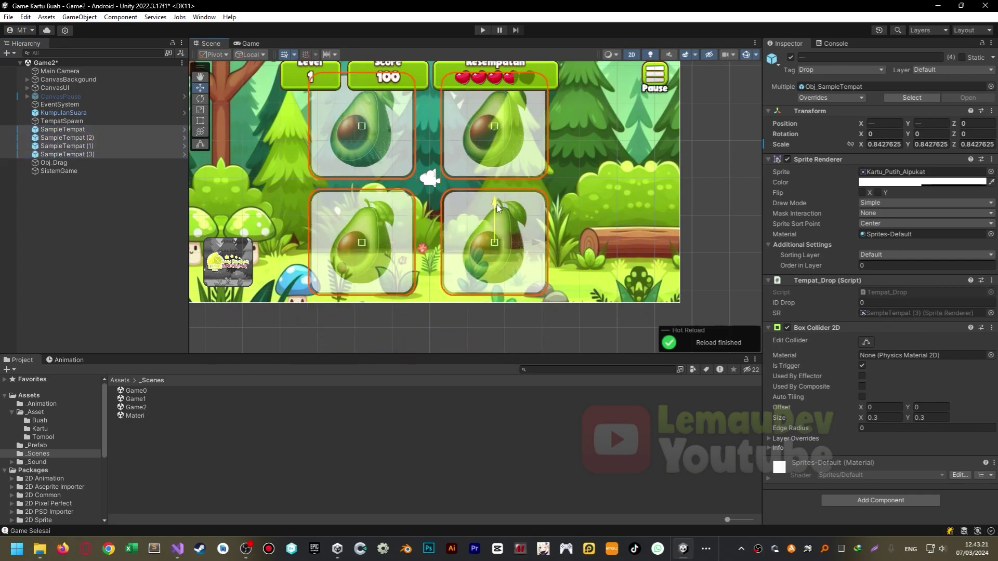
key(r)
key(t)
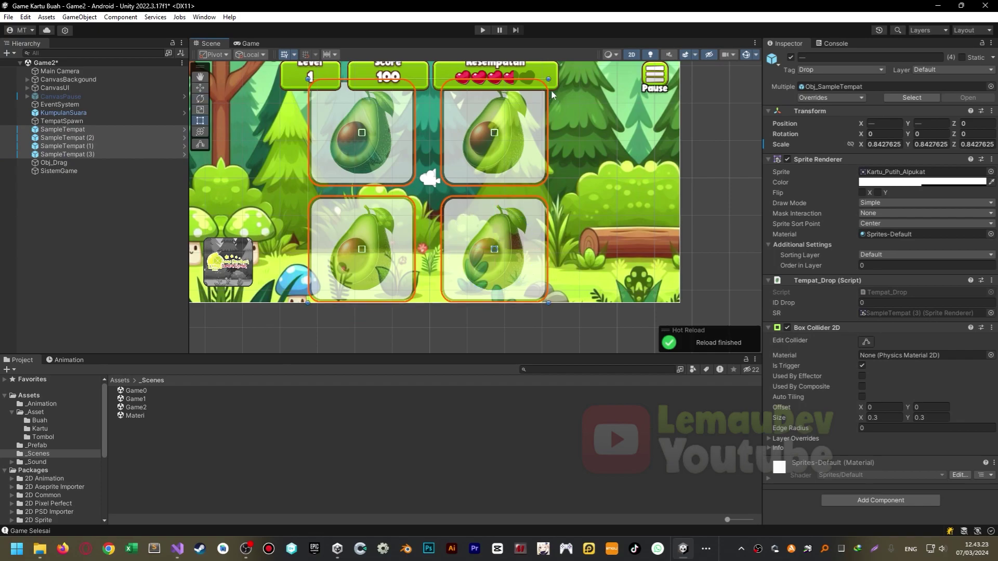
drag(547, 82, 538, 107)
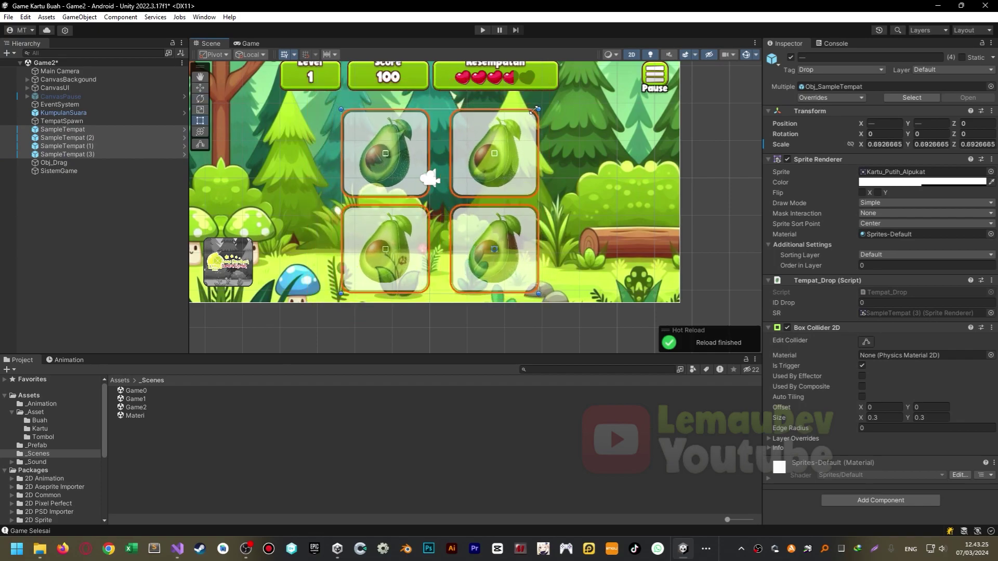
middle_drag(525, 123, 523, 161)
Fine-tune the 2×2 card grid's position, shifting it left and slightly up.
key(w)
scroll(520, 198, down, 3)
scroll(517, 224, up, 2)
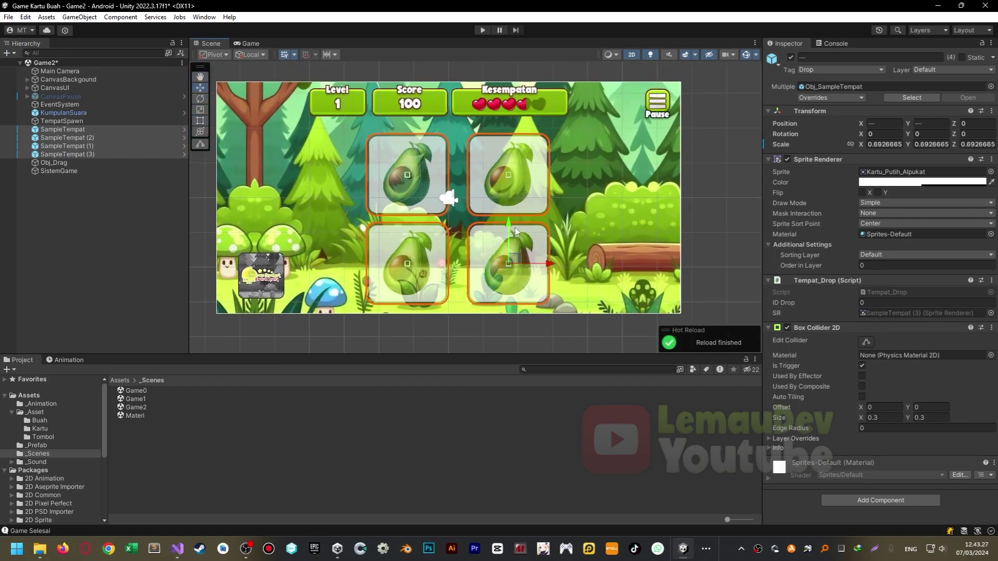
drag(550, 269, 532, 268)
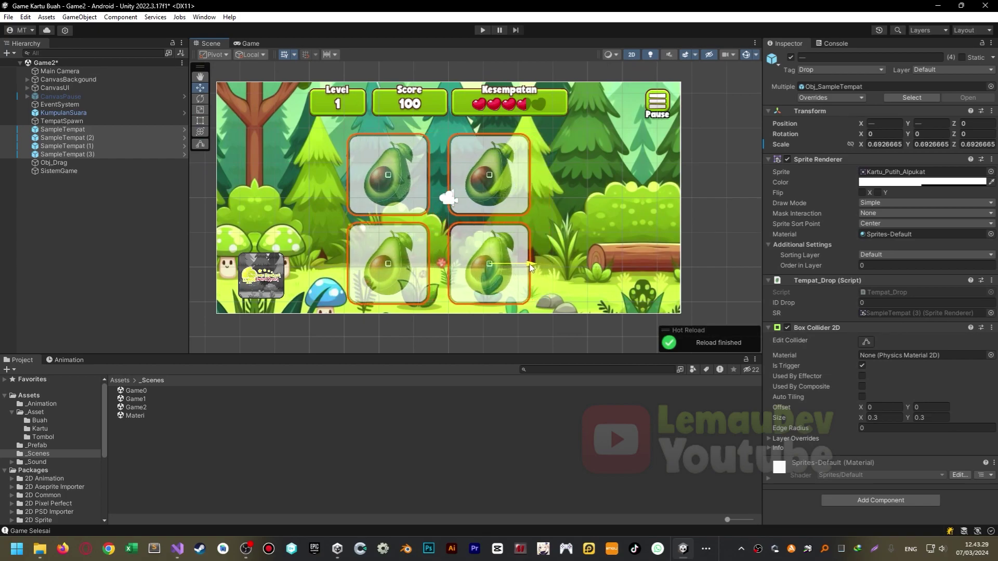
middle_drag(532, 268, 522, 300)
scroll(499, 219, down, 2)
scroll(491, 197, up, 2)
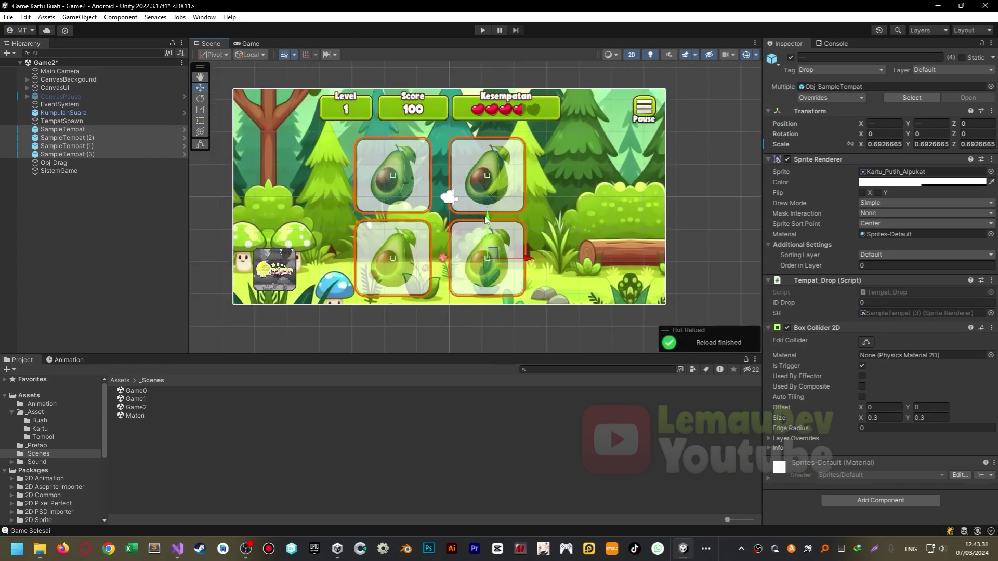
drag(487, 220, 486, 213)
drag(527, 259, 528, 258)
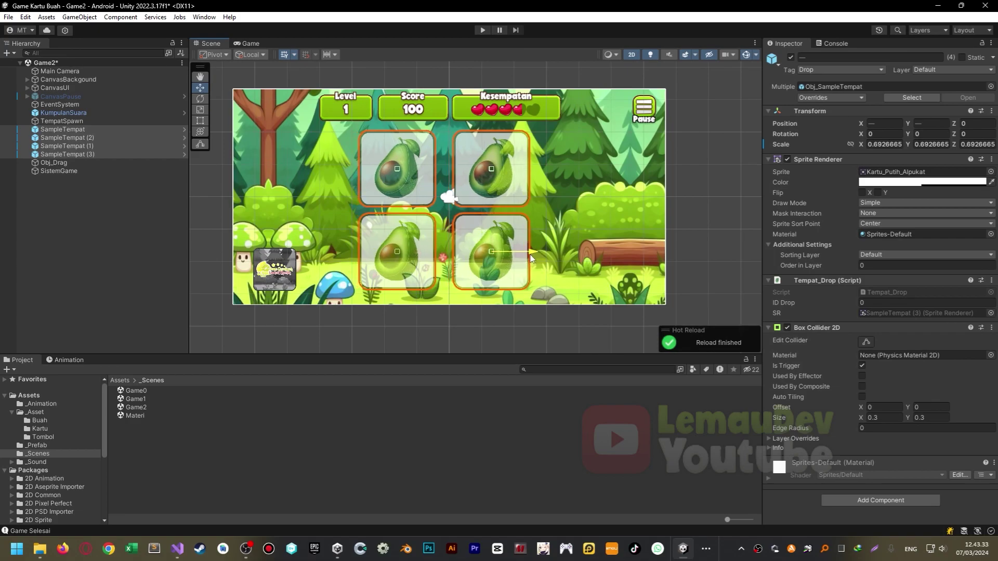
middle_drag(527, 255, 525, 253)
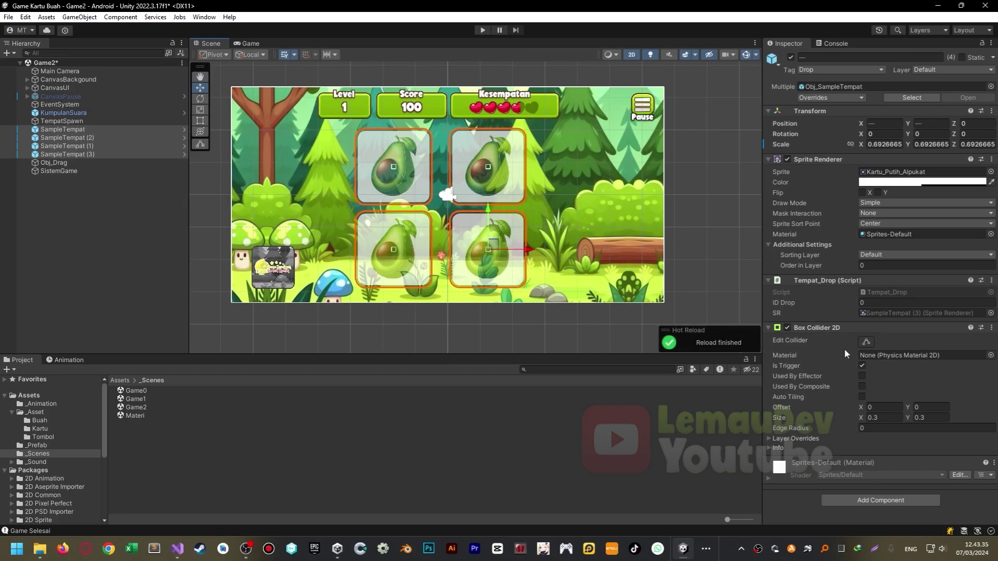
Set SistemGame's Kartu Drop list size to 0.
click(58, 171)
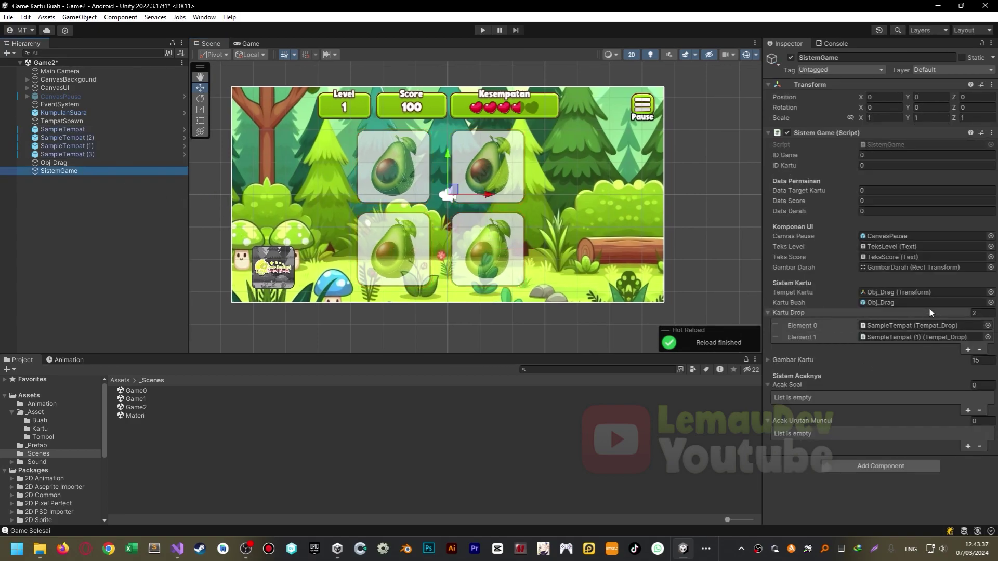
click(981, 314)
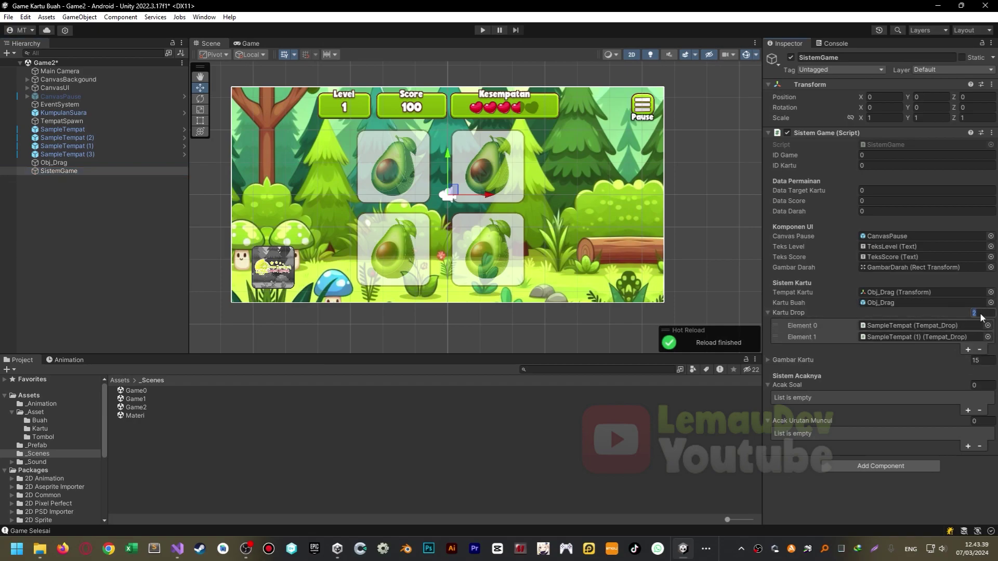
text(0)
key(Return)
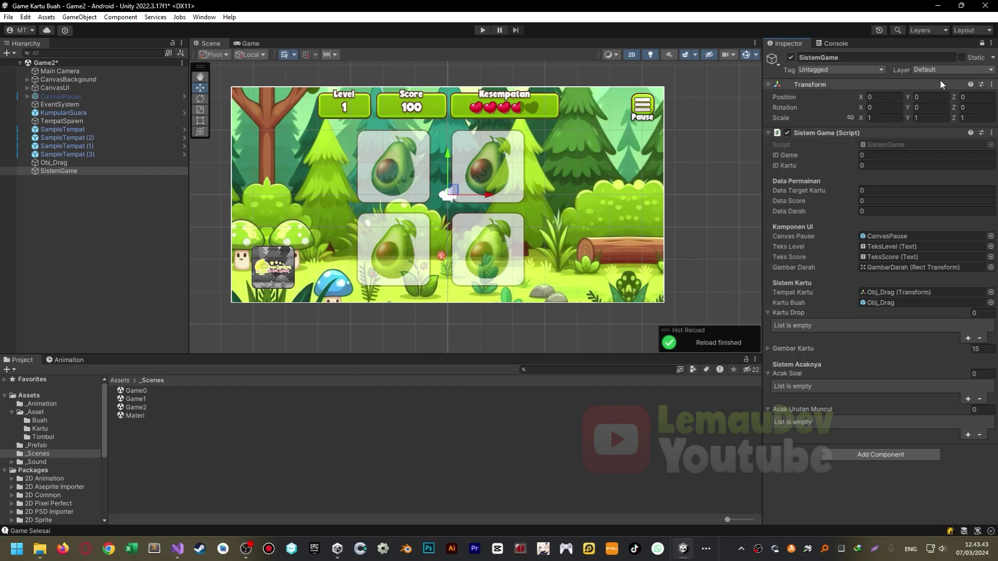
Fill Kartu Drop with all four SampleTempat slots and save the Game2 scene.
click(101, 128)
shift+click(88, 155)
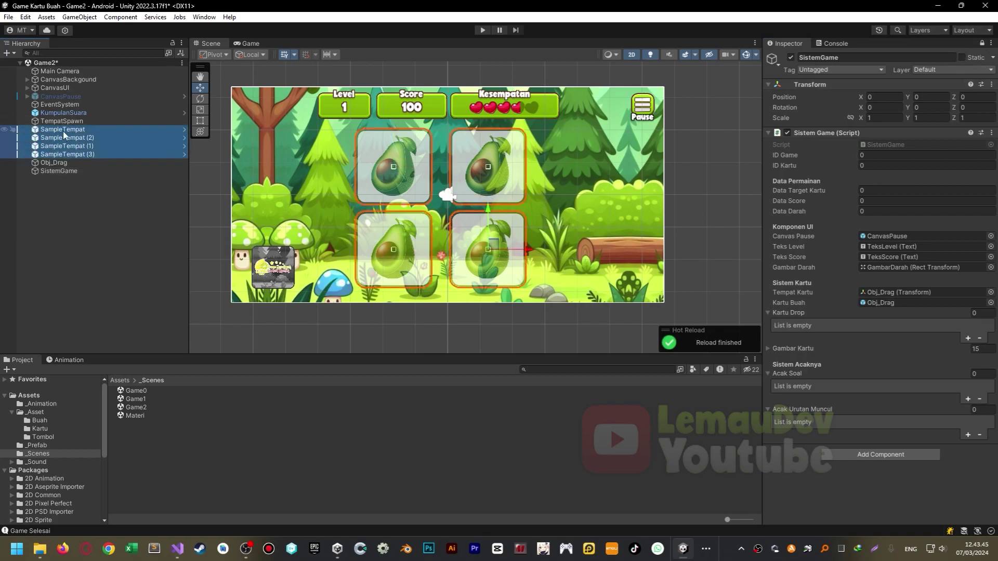
drag(64, 131, 799, 311)
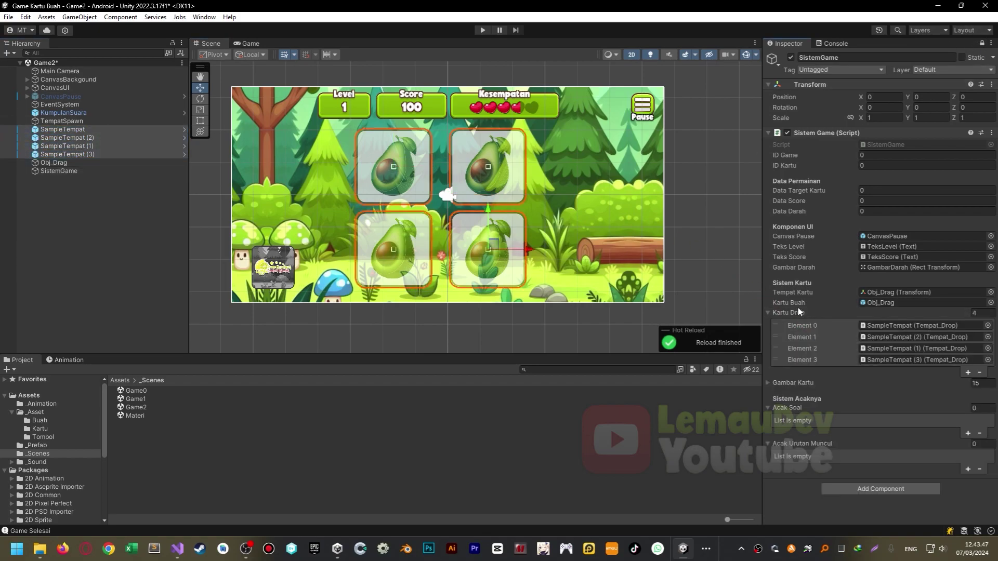
middle_drag(471, 207, 468, 202)
click(171, 432)
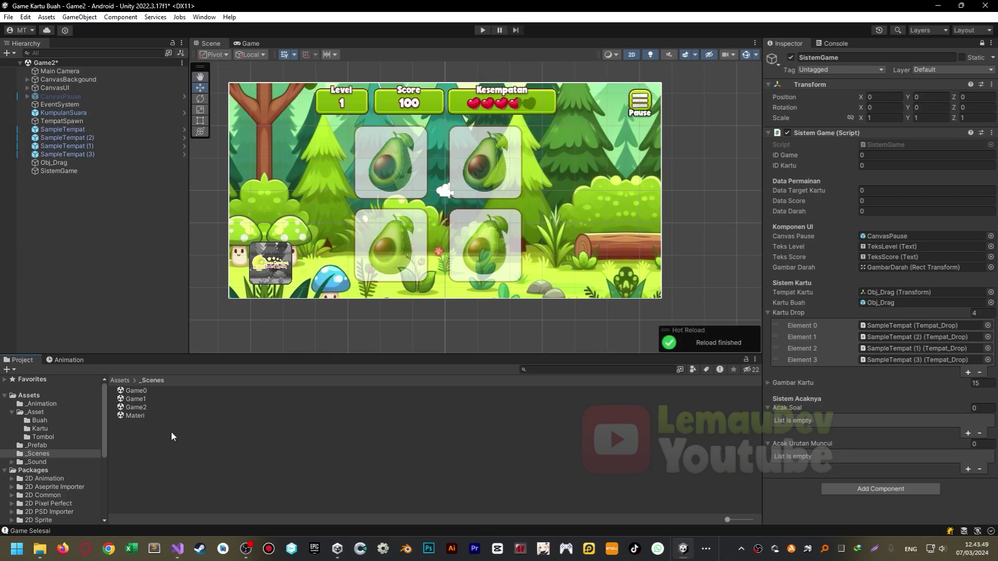
key(ctrl+s)
Duplicate the Game2 scene as Game3 and open it.
click(139, 409)
key(ctrl+d)
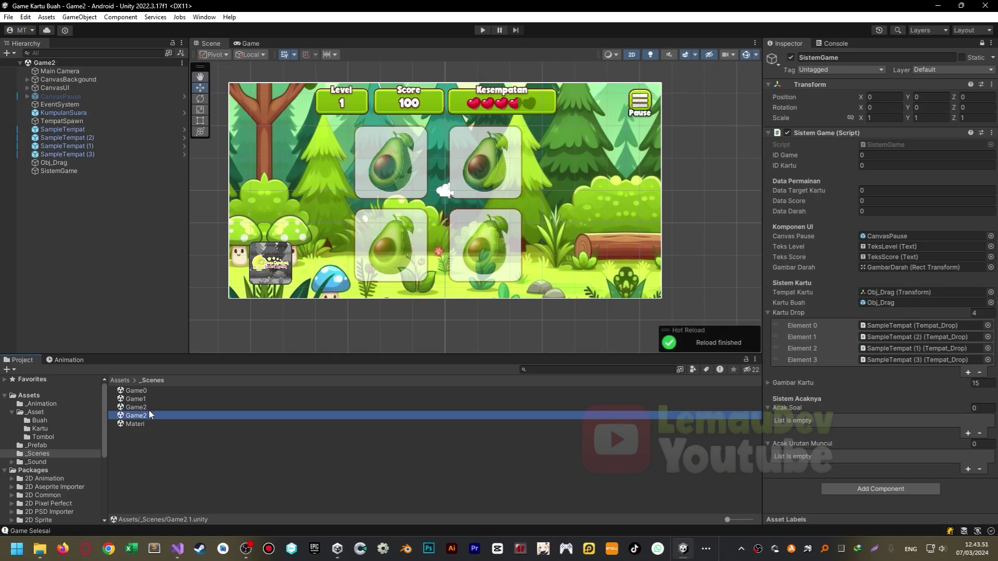
key(F2)
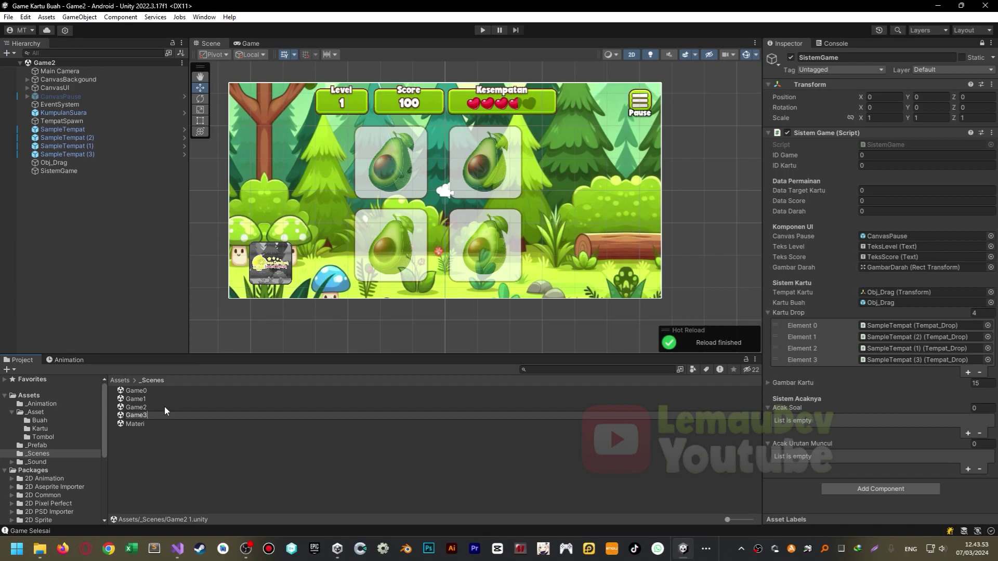
key(Return)
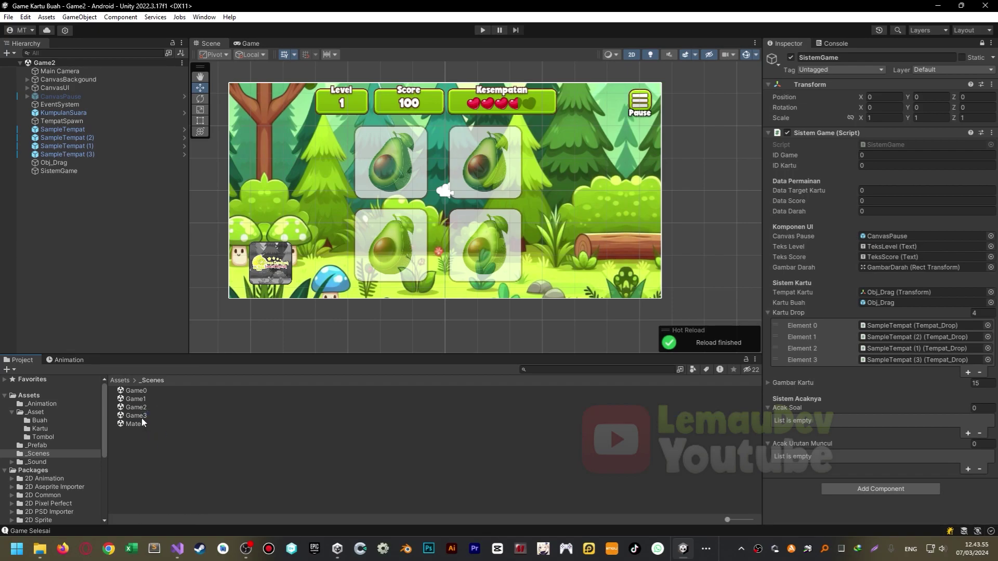
double_click(149, 415)
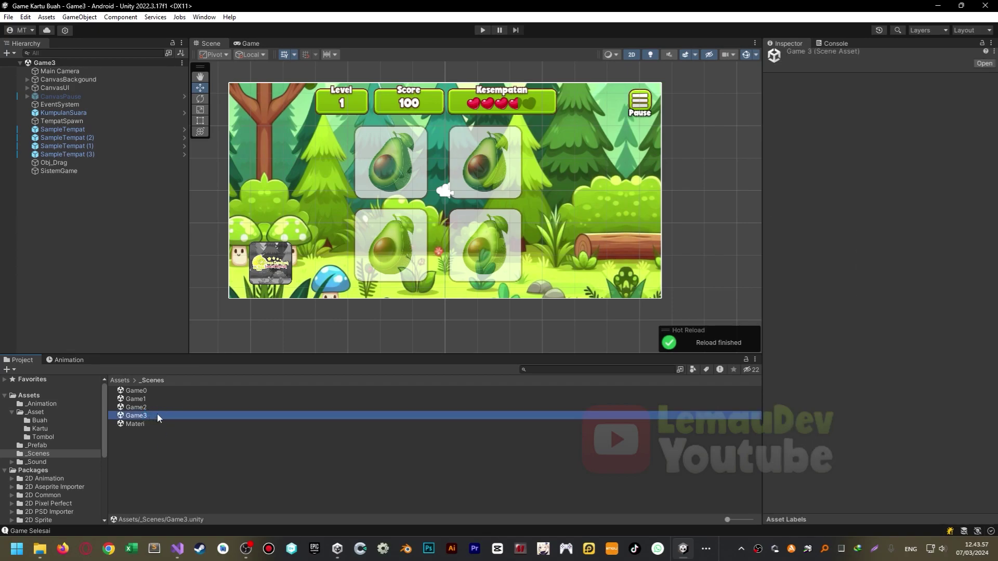
Duplicate the right column of card slots and move the copies further right.
click(99, 155)
ctrl+click(89, 146)
middle_drag(364, 208, 279, 223)
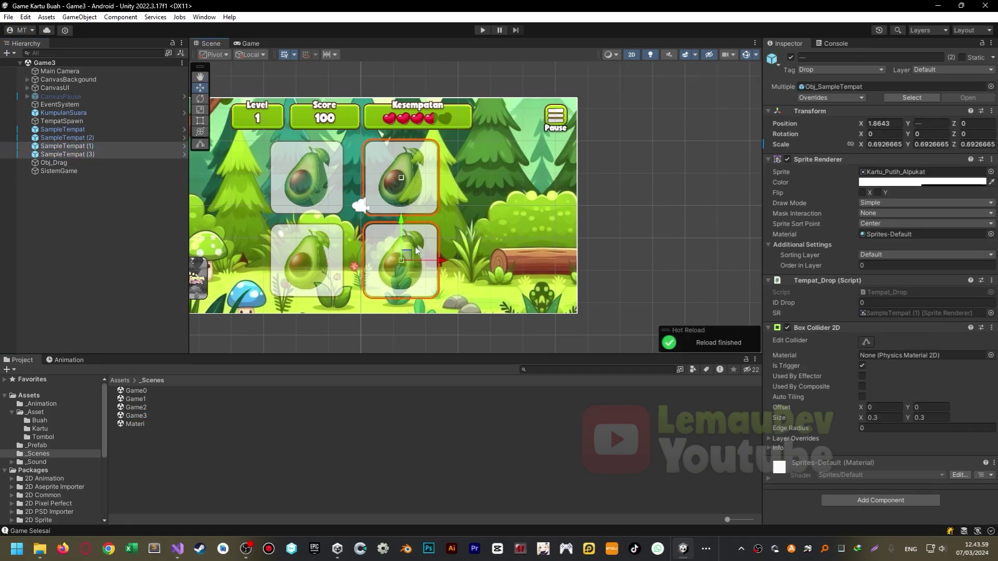
key(ctrl+d)
drag(441, 196, 536, 204)
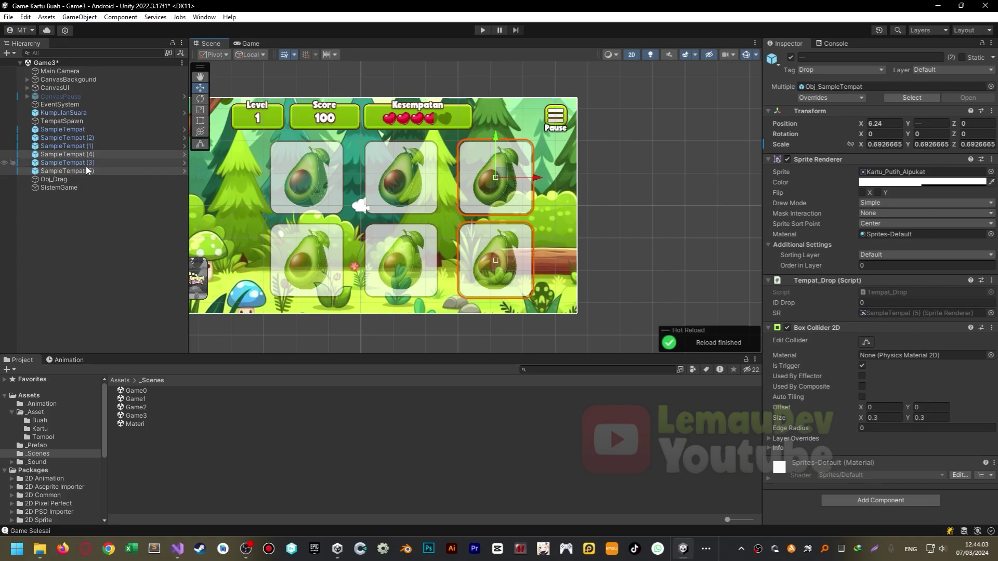
Add the new card slots, including SampleTempat (5), to SistemGame's Kartu Drop list.
click(73, 188)
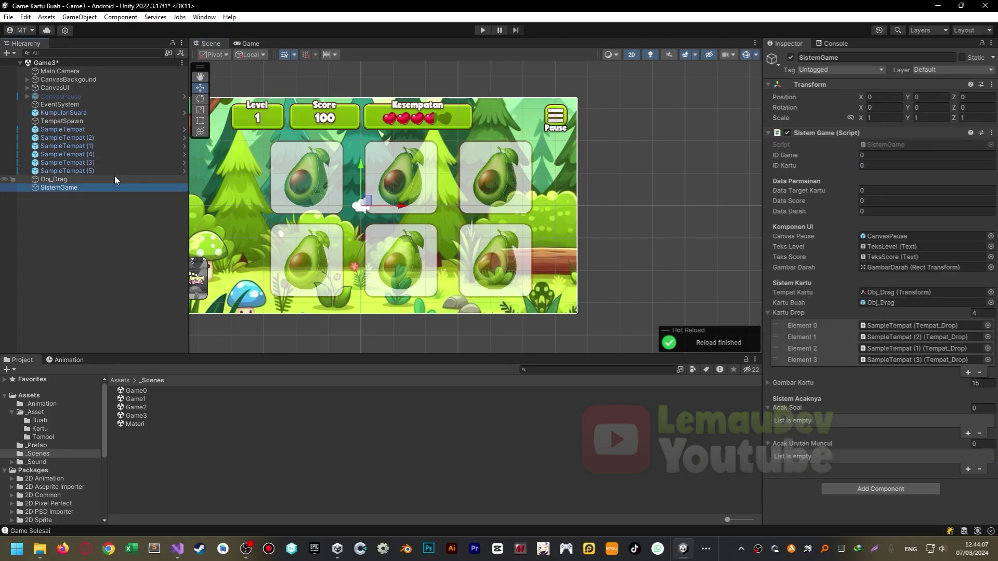
drag(76, 160, 794, 312)
drag(80, 169, 820, 310)
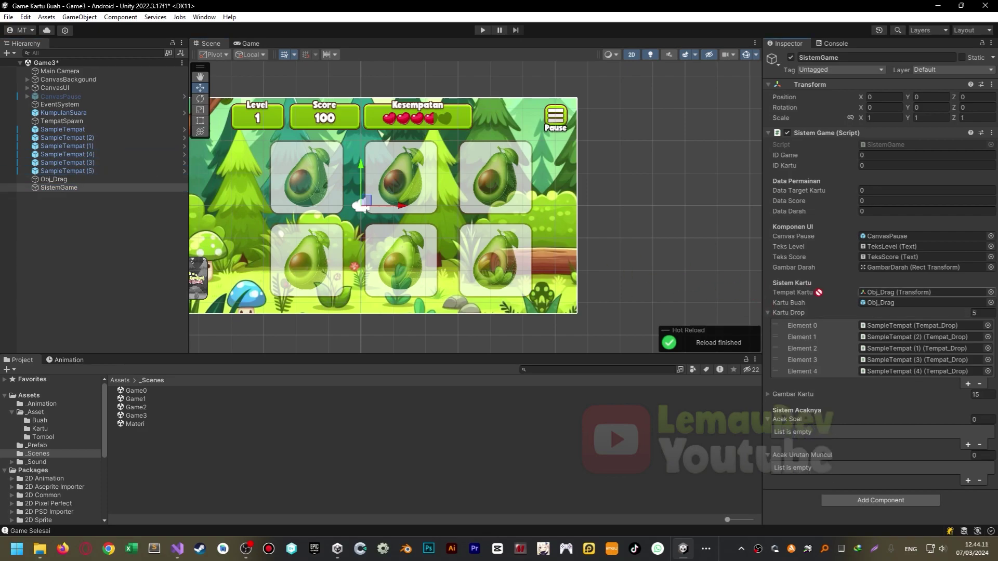
Select all six card slots and shift them left together.
click(88, 171)
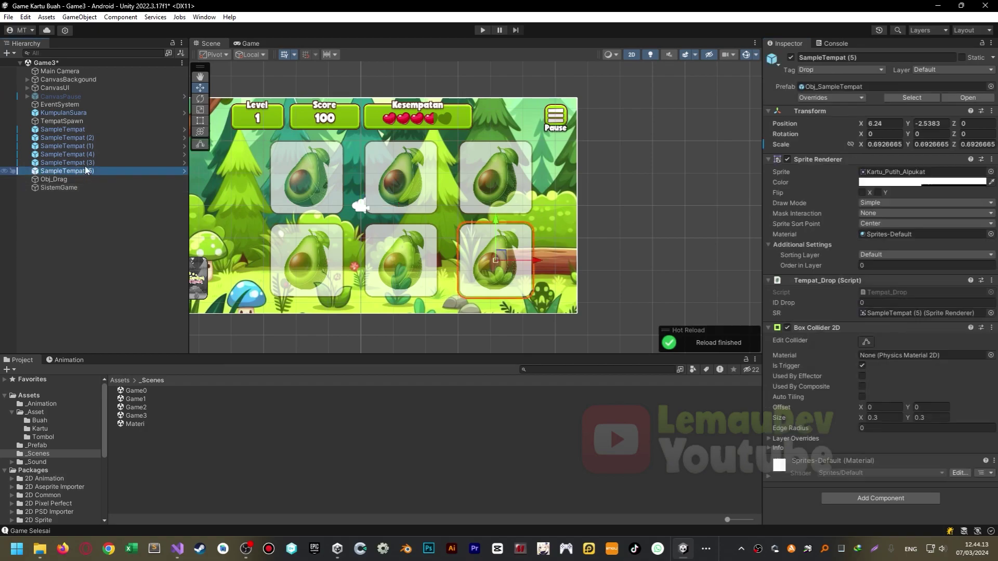
shift+click(83, 129)
middle_drag(453, 235, 473, 242)
drag(555, 267, 508, 271)
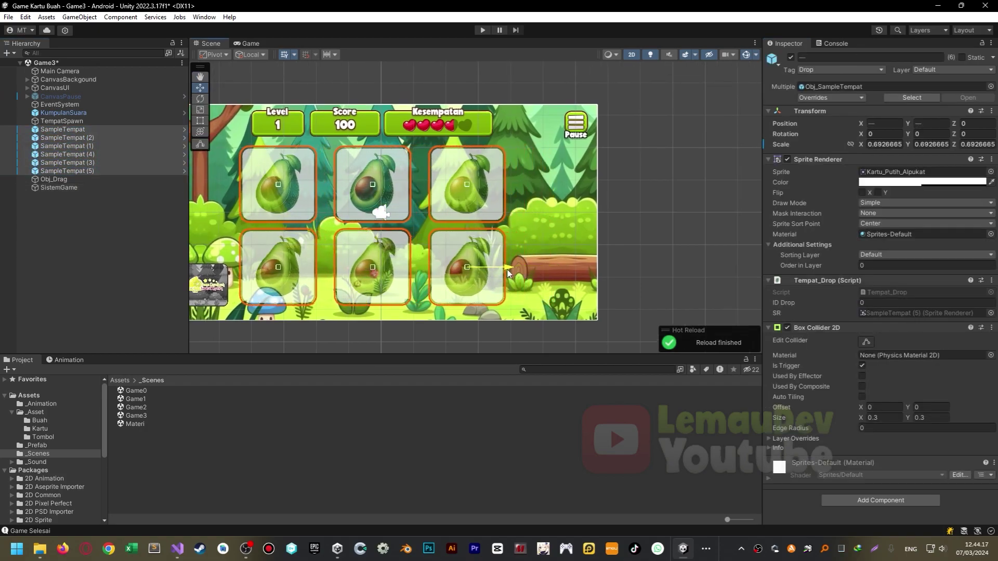
middle_drag(507, 271, 563, 255)
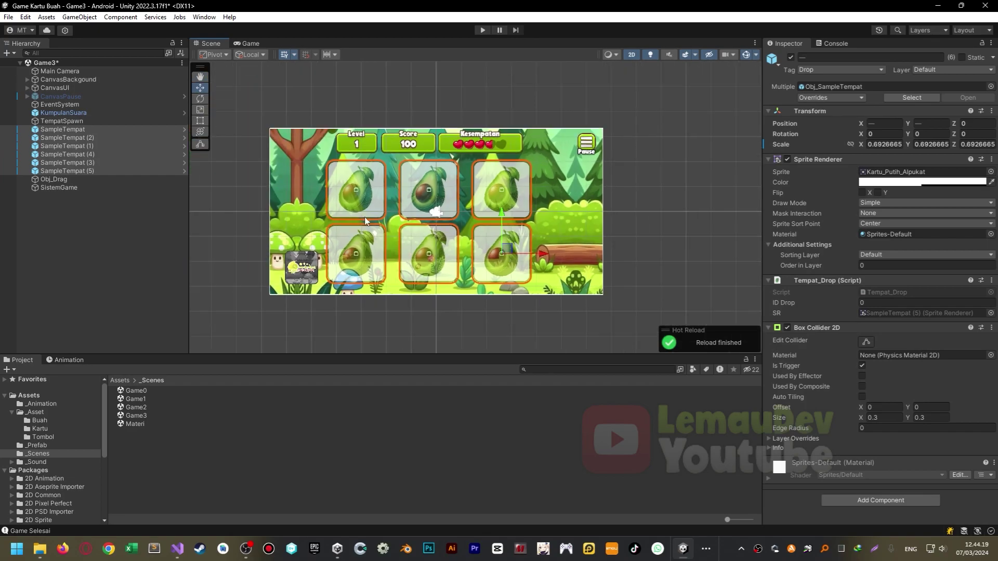
scroll(294, 178, down, 1)
Save Game3, duplicate it as Game4, and open Game4.
click(185, 469)
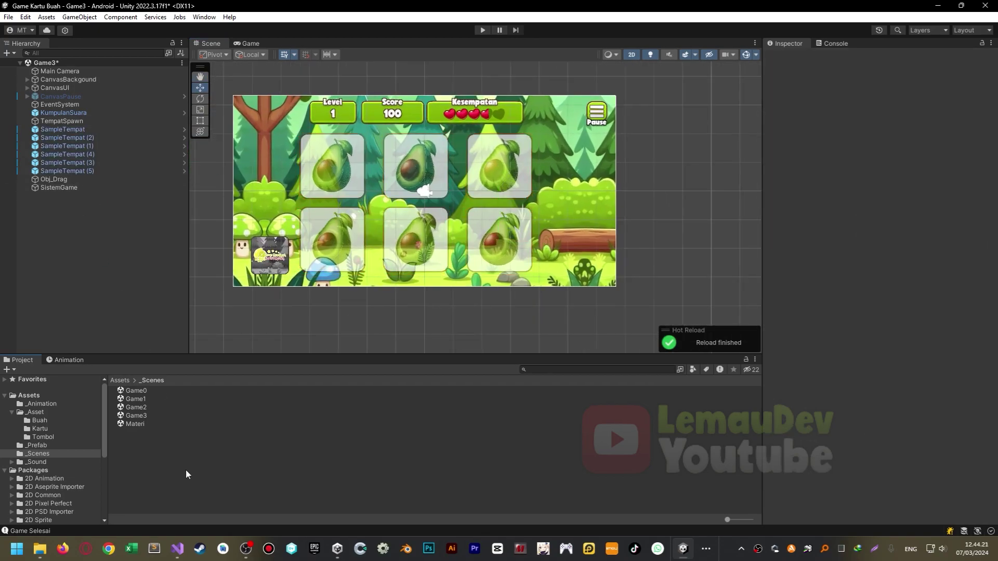
key(ctrl+s)
click(143, 416)
key(ctrl+d)
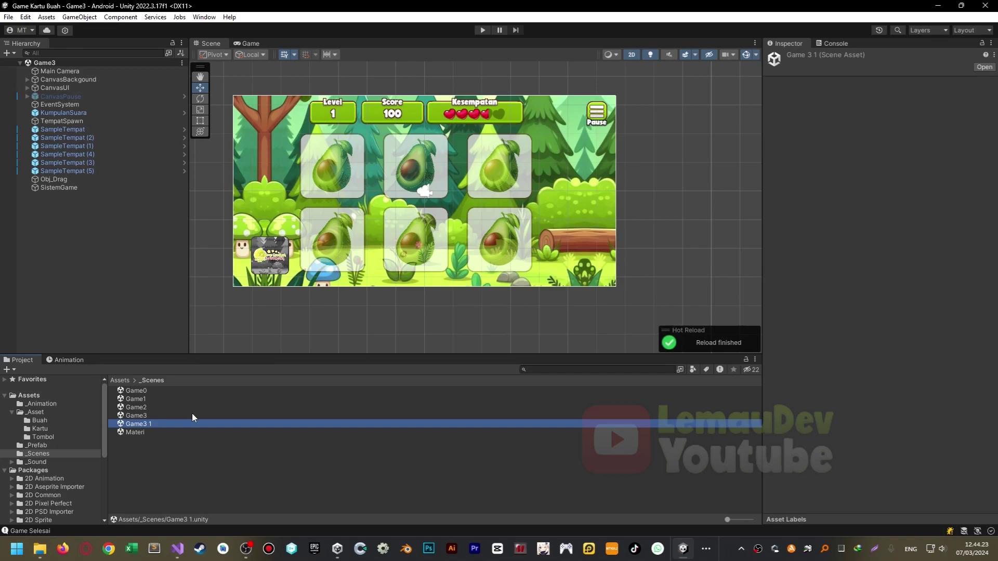
key(F2)
text(Game4)
key(Return)
double_click(155, 426)
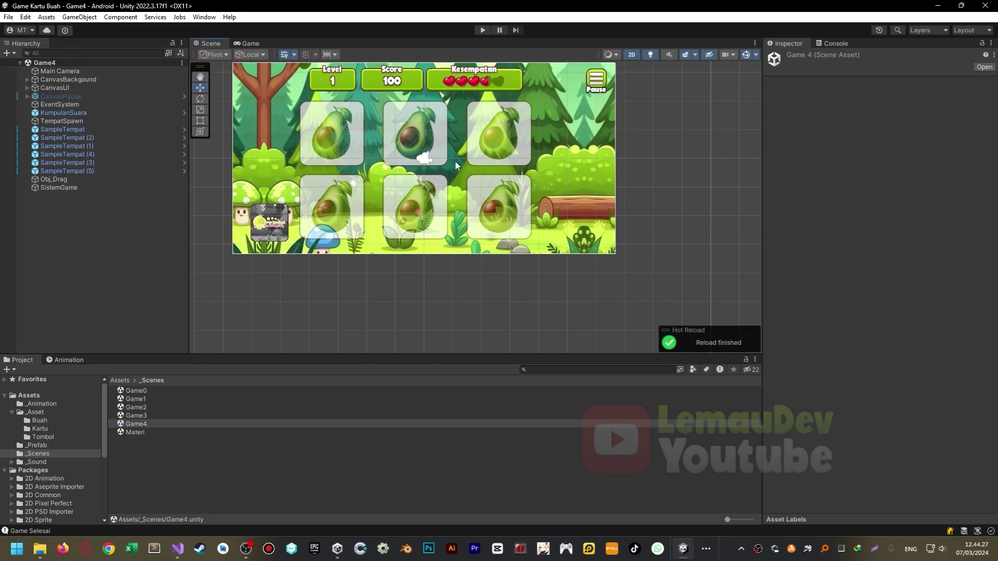
Duplicate SampleTempat (4) and (5) and place the copies as a new right-hand column.
click(91, 171)
ctrl+click(89, 163)
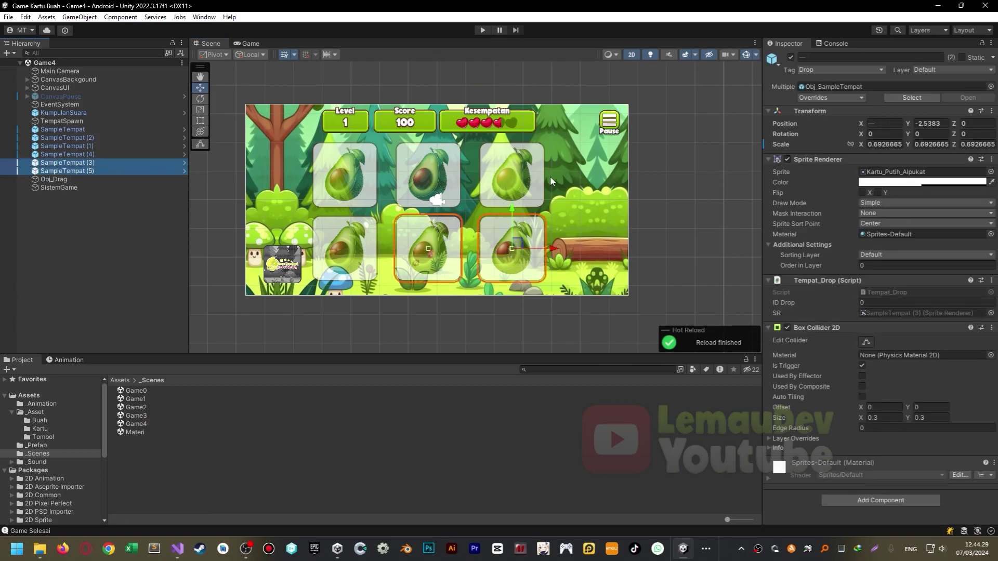
click(87, 167)
ctrl+click(91, 155)
key(ctrl+d)
middle_drag(556, 174, 514, 167)
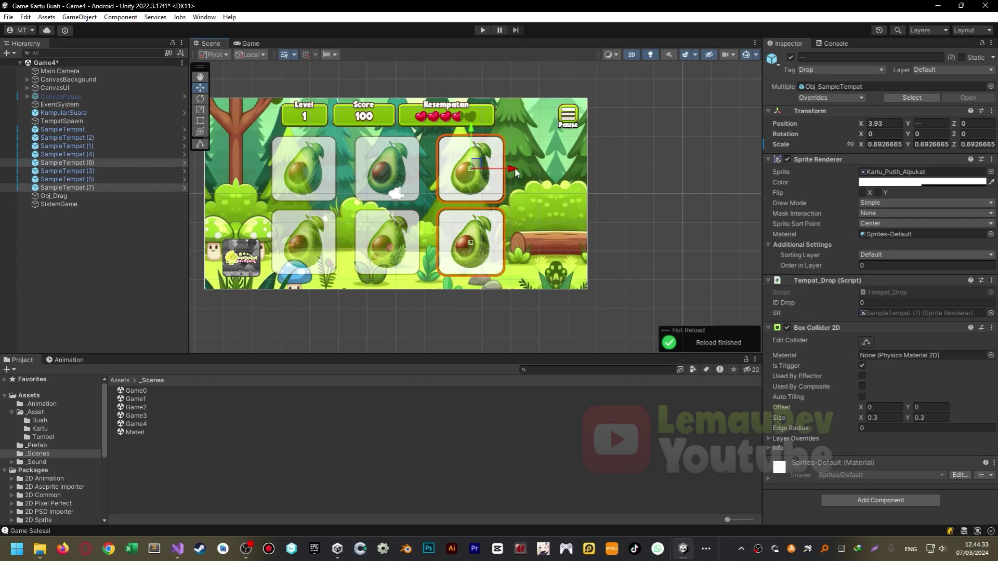
drag(515, 167, 588, 180)
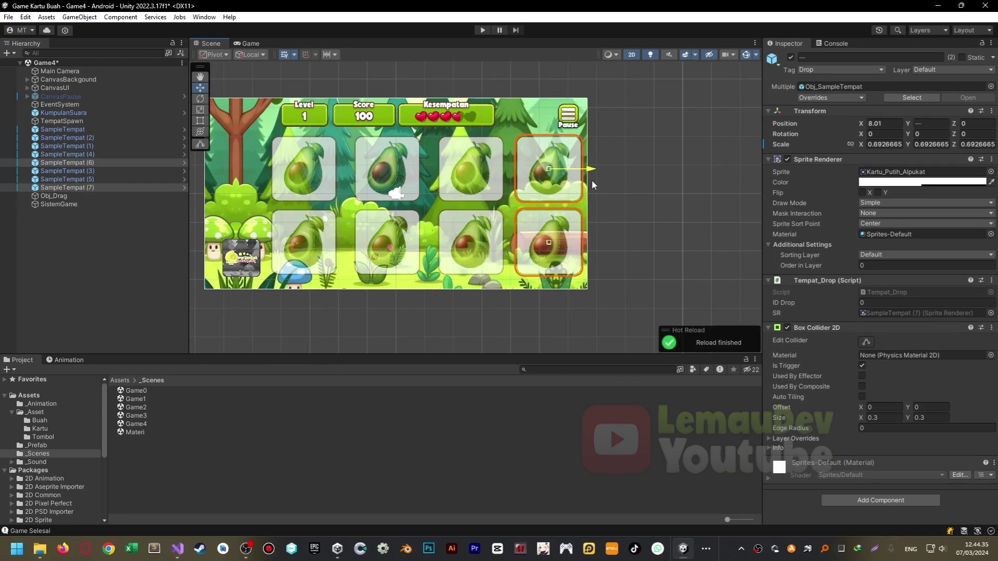
Inspect SampleTempat, (1), (2) and (4) individually, then clear the selection.
scroll(276, 174, up, 3)
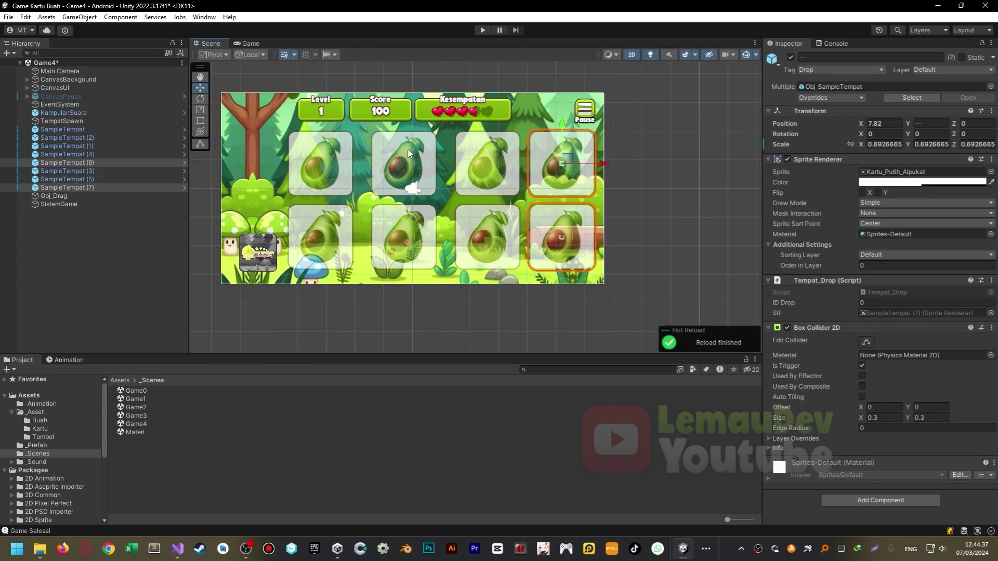
click(319, 170)
click(392, 248)
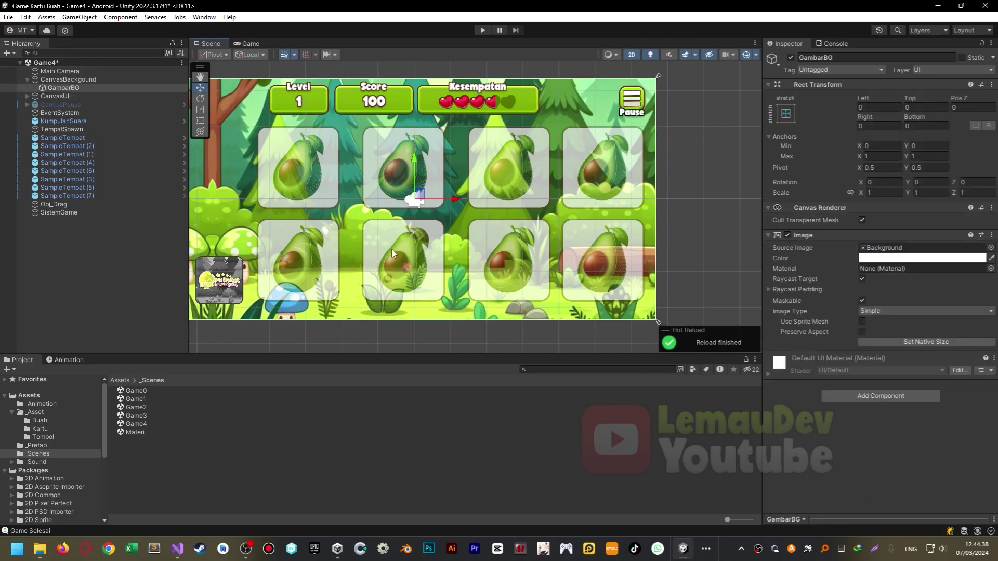
click(83, 148)
ctrl+click(74, 156)
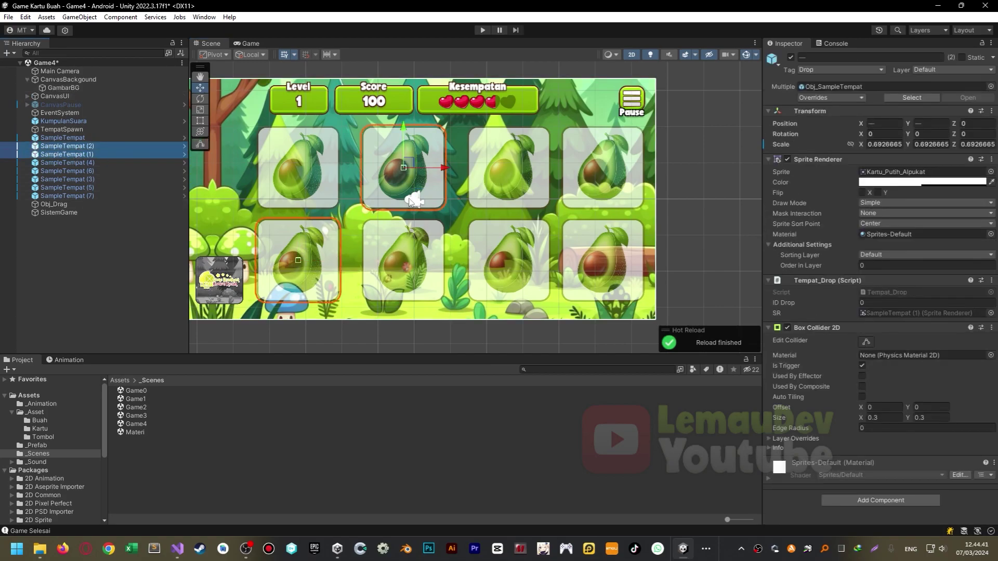
click(90, 155)
ctrl+click(90, 163)
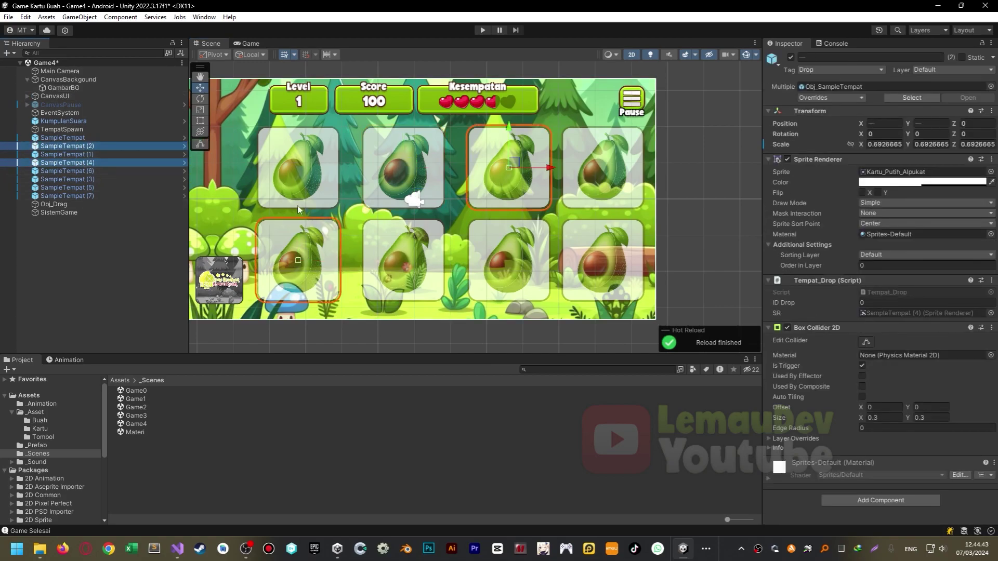
click(83, 163)
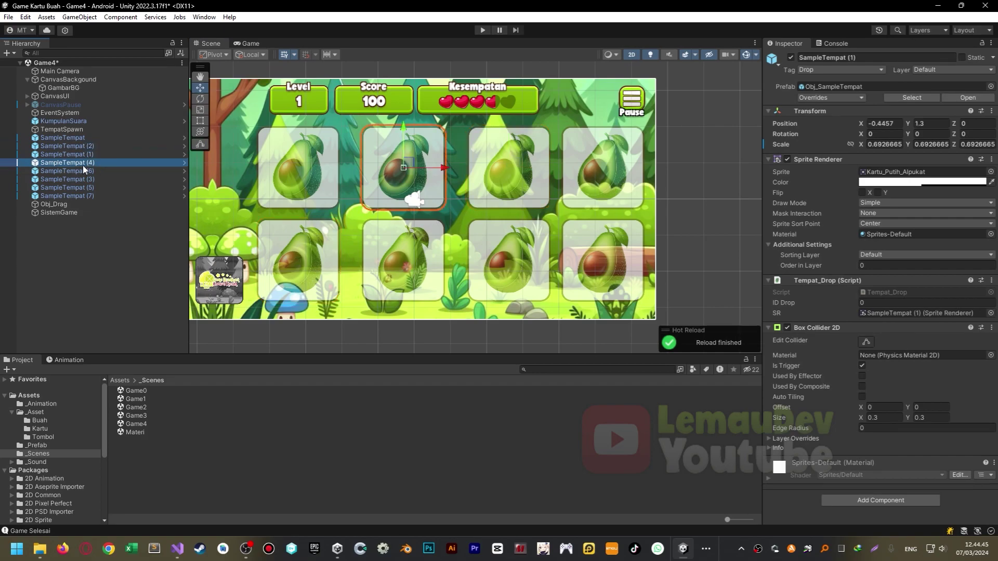
click(73, 138)
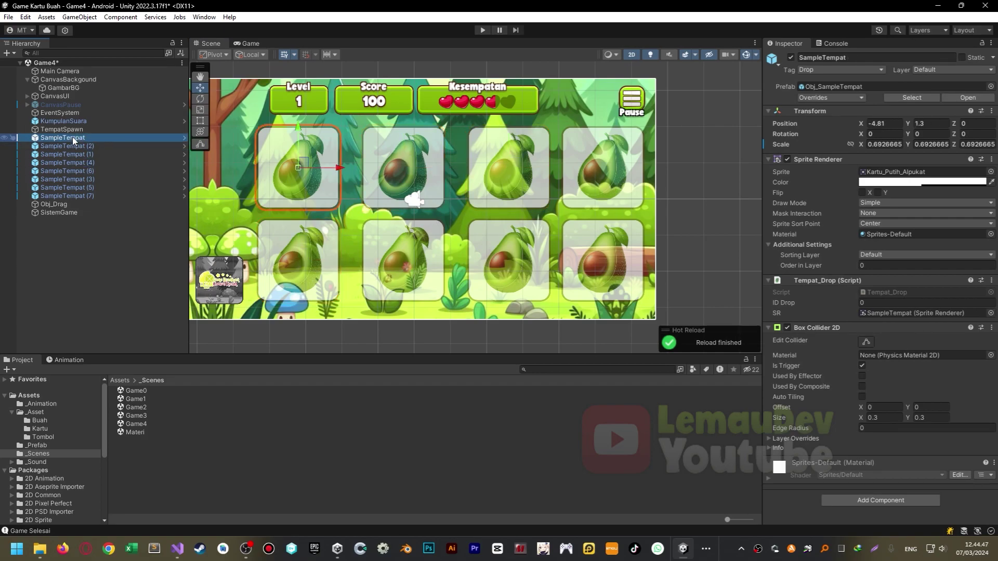
ctrl+click(73, 146)
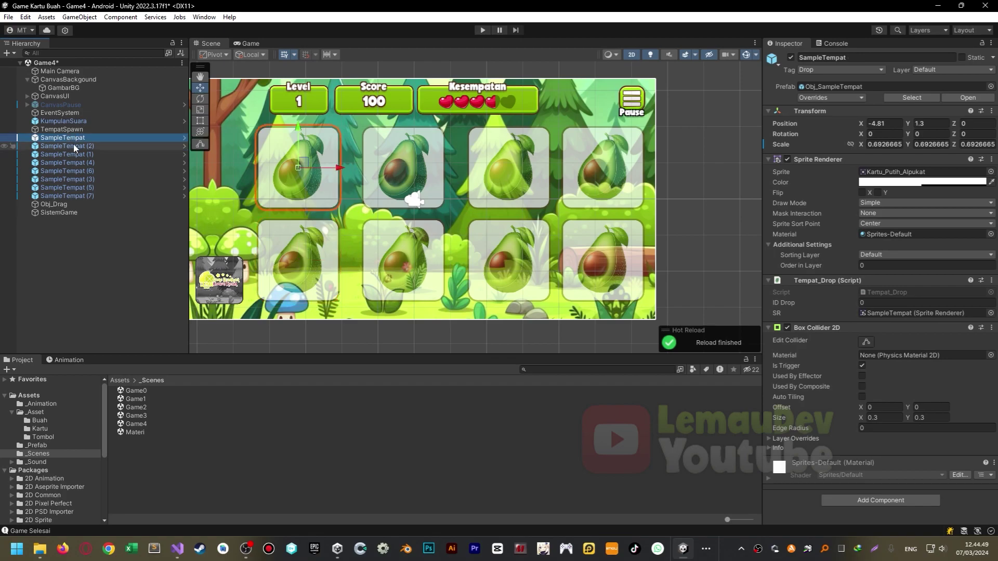
scroll(367, 188, up, 1)
scroll(367, 188, up, 1)
click(347, 272)
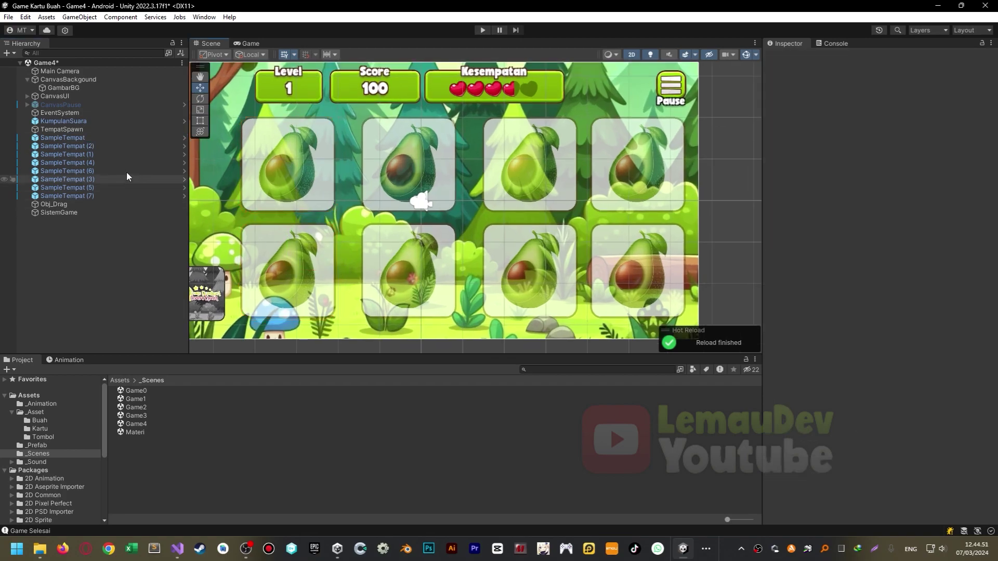
Shift the left card column rightward and reorder SampleTempat (3) directly below SampleTempat (1).
click(88, 138)
ctrl+click(87, 146)
drag(337, 278, 353, 278)
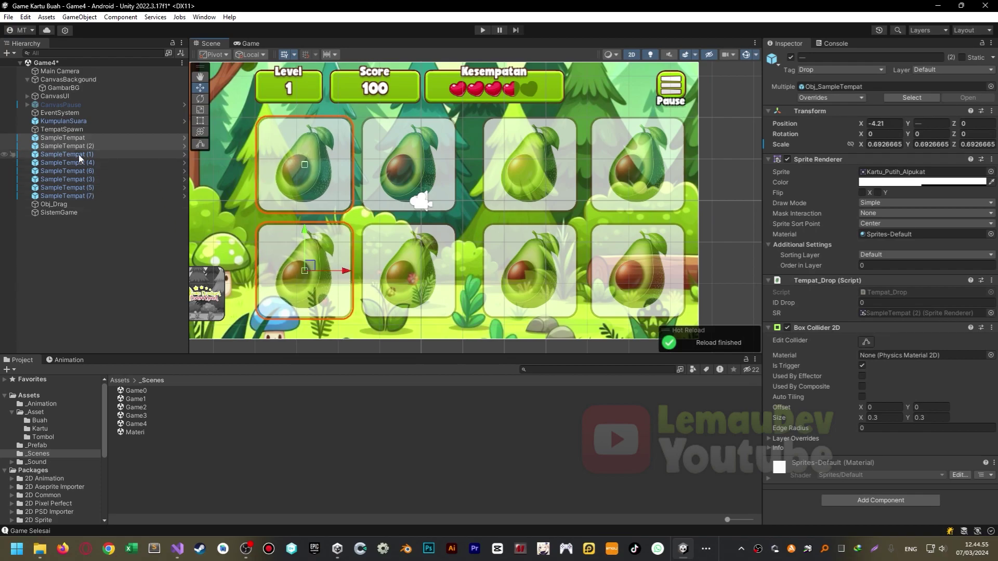
click(67, 154)
ctrl+click(67, 162)
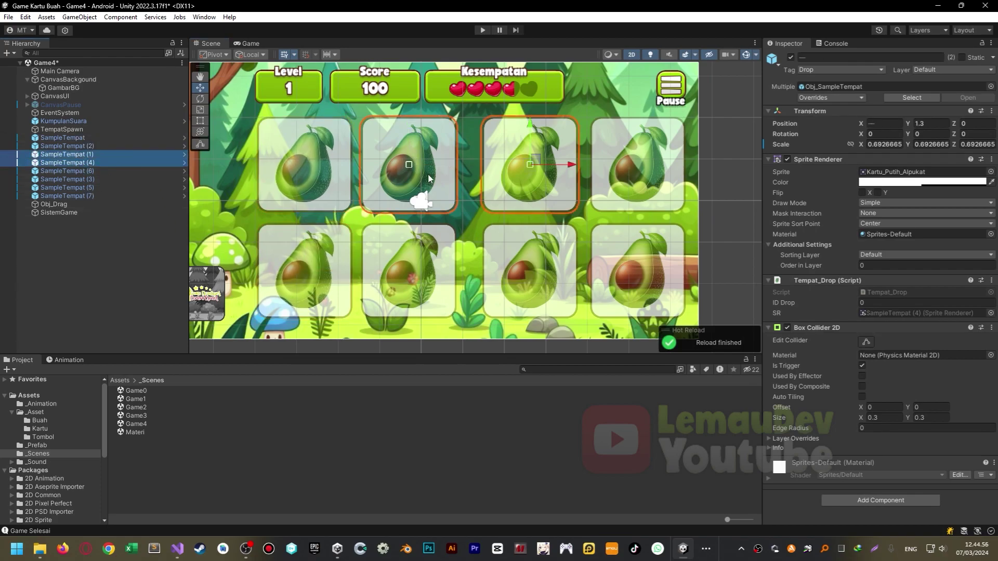
ctrl+click(89, 163)
ctrl+click(90, 171)
click(77, 180)
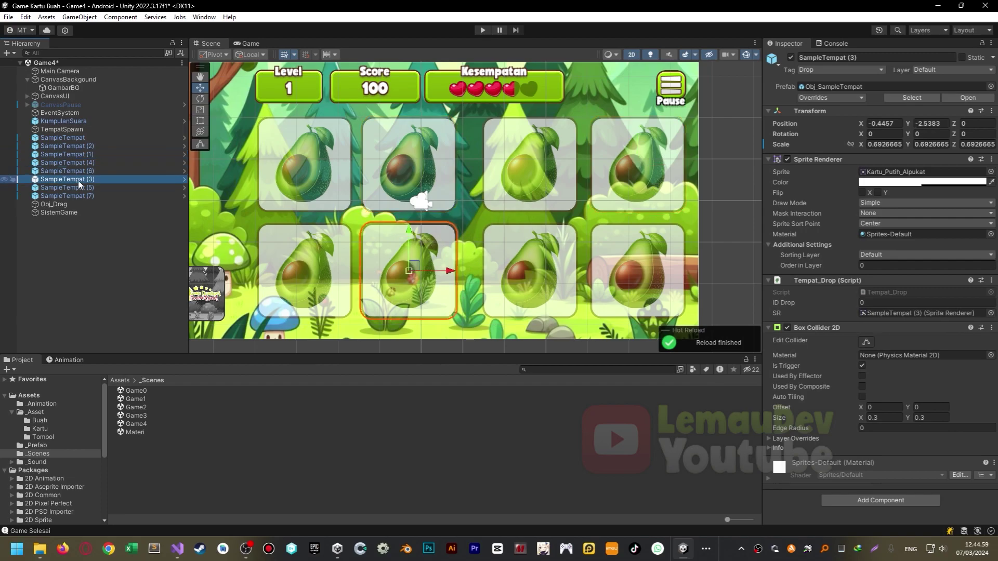
ctrl+click(86, 154)
drag(92, 180, 124, 160)
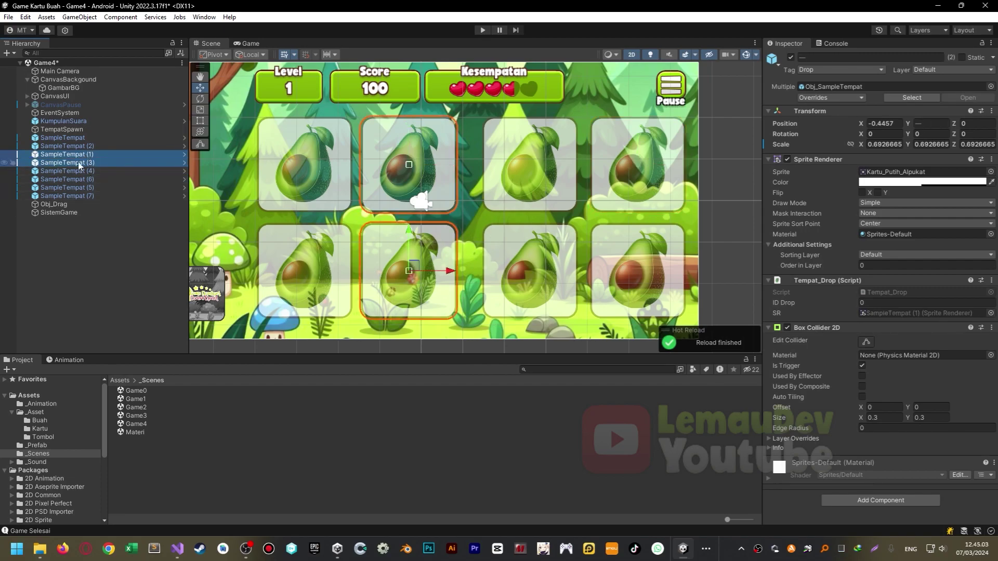
Shift the four right-hand slots, SampleTempat (4) through (7), to the left.
click(73, 171)
shift+click(72, 196)
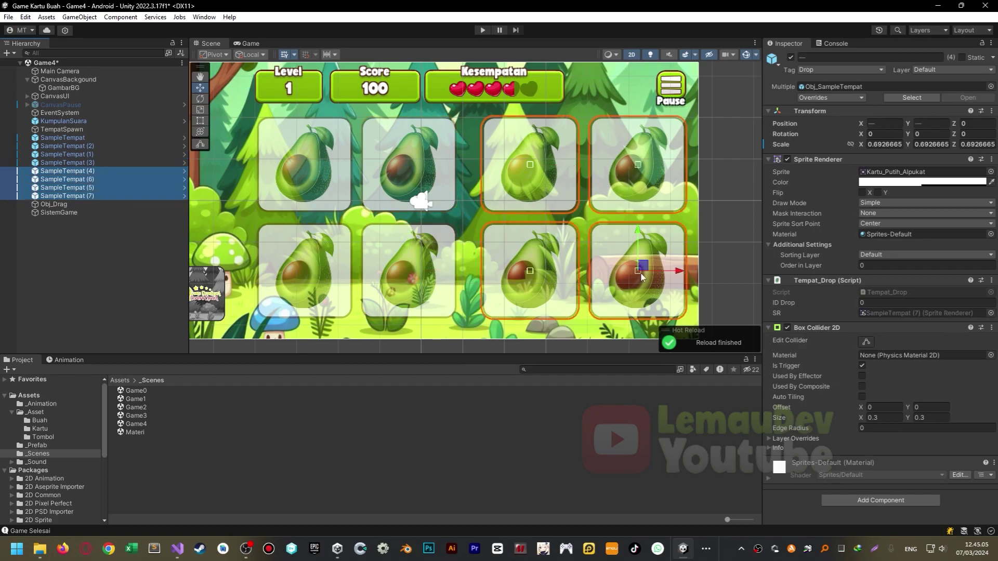
drag(679, 272, 663, 274)
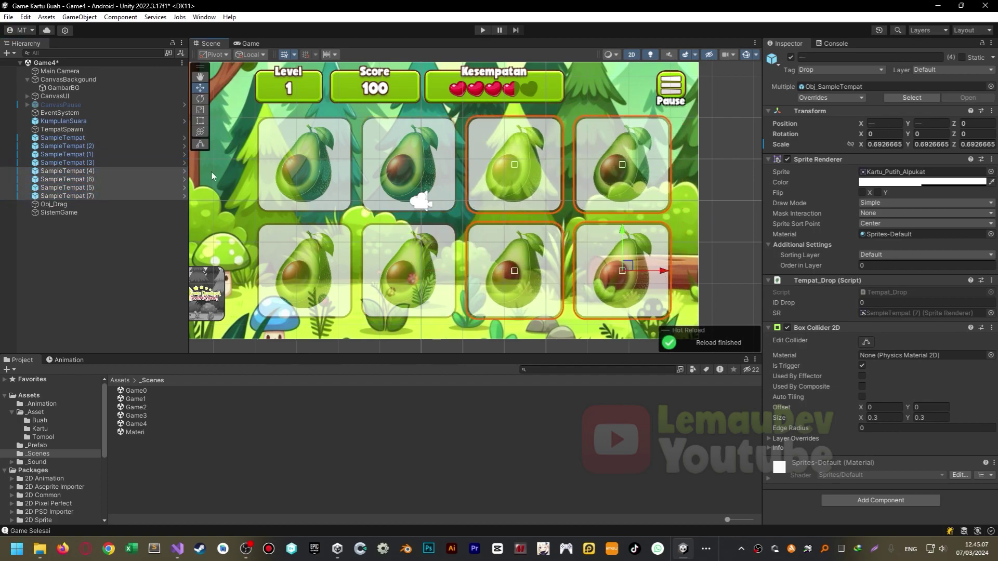
Scale all eight card slots down to 0.5667397 and move the group up and left.
click(83, 138)
shift+click(83, 196)
key(f)
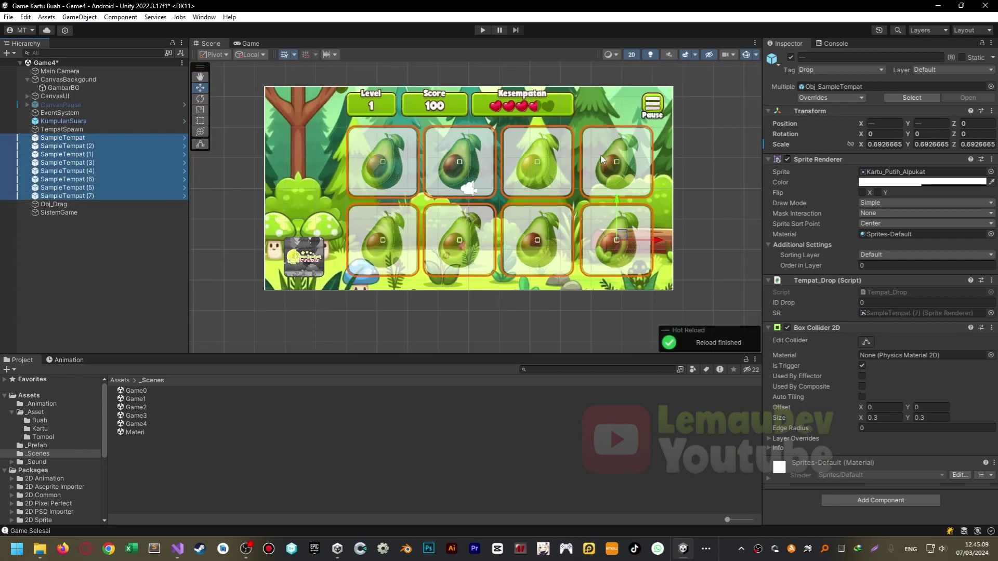
key(t)
drag(651, 127, 639, 146)
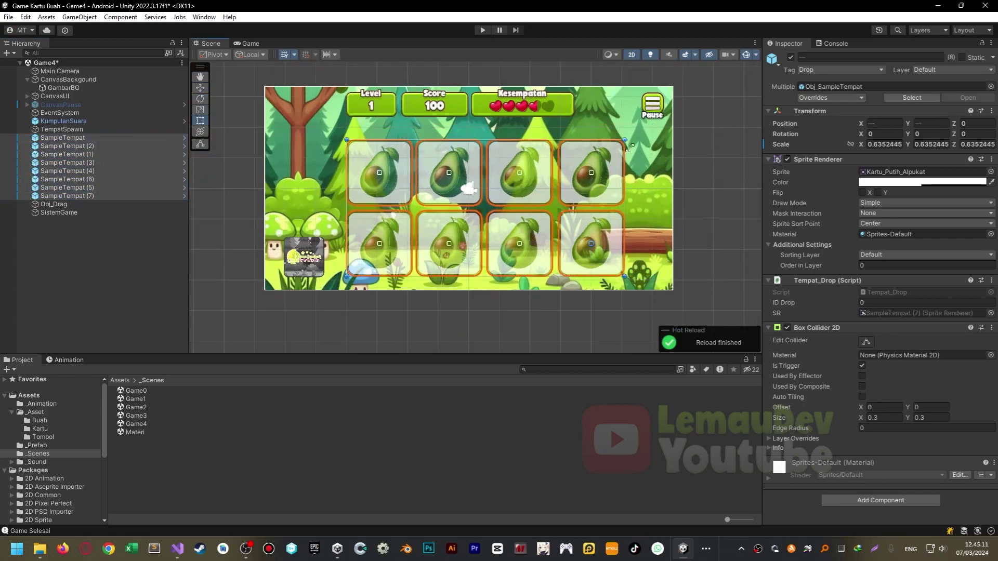
key(ctrl+z)
key(w)
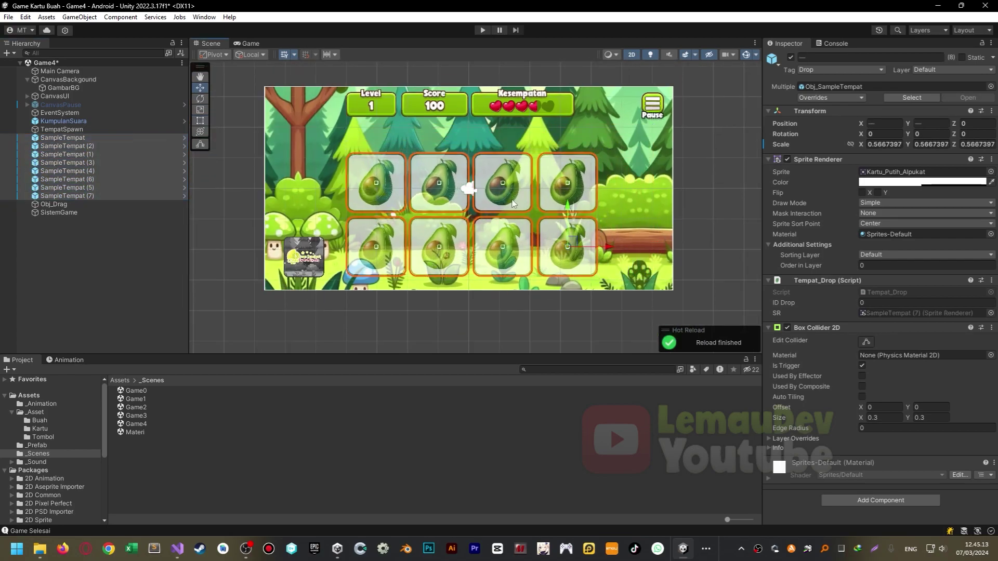
drag(573, 243, 564, 222)
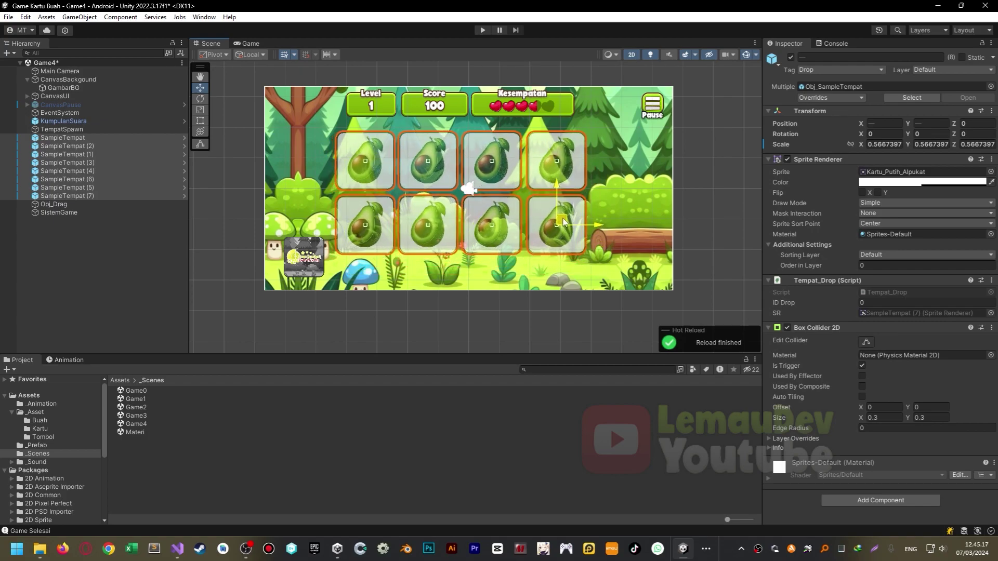
Recentre the view on the game frame and save the Game4 scene.
scroll(558, 210, up, 2)
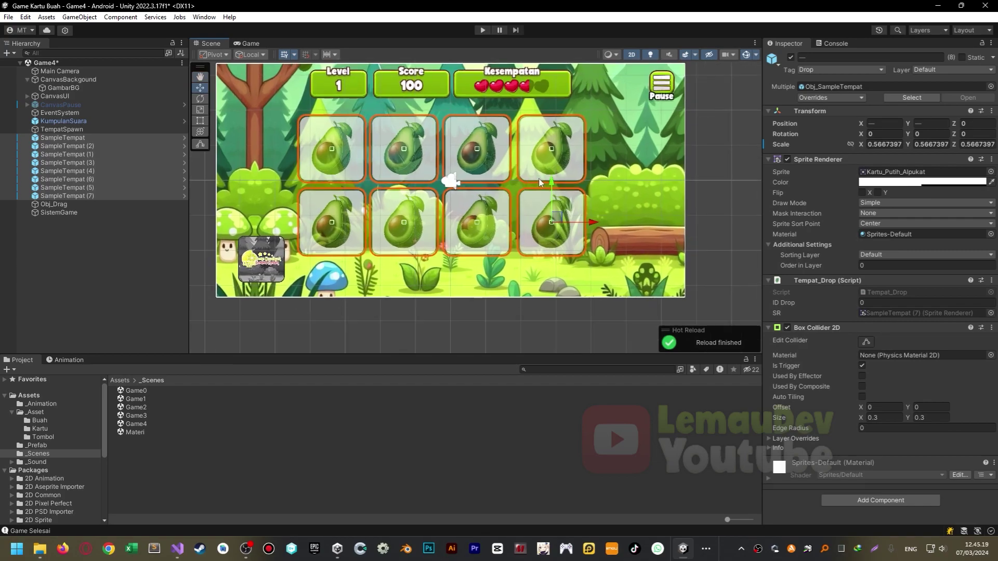
scroll(554, 200, down, 2)
scroll(548, 192, up, 1)
middle_drag(549, 188, 551, 215)
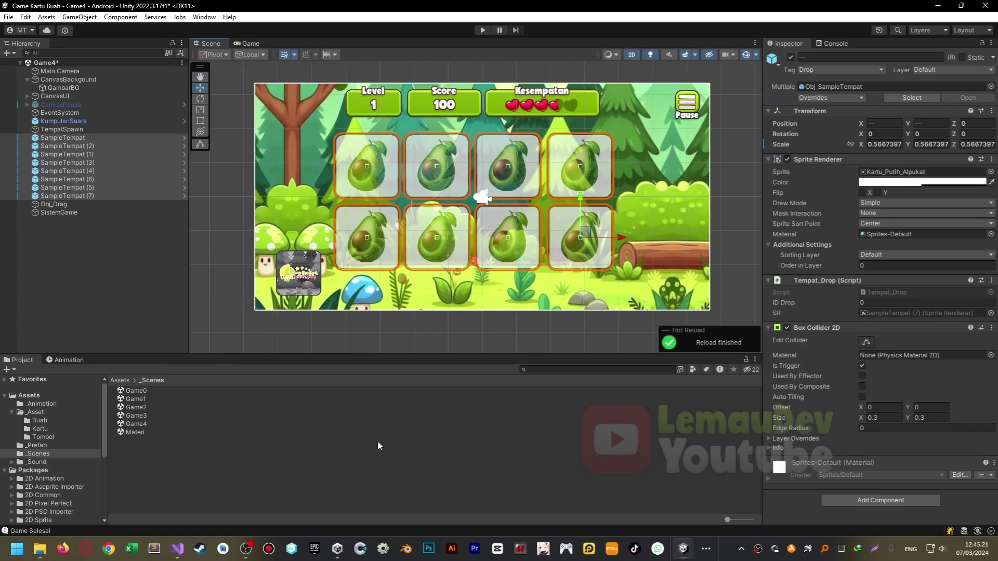
key(ctrl+s)
Empty SistemGame's Kartu Drop list by setting its size to 0.
click(65, 213)
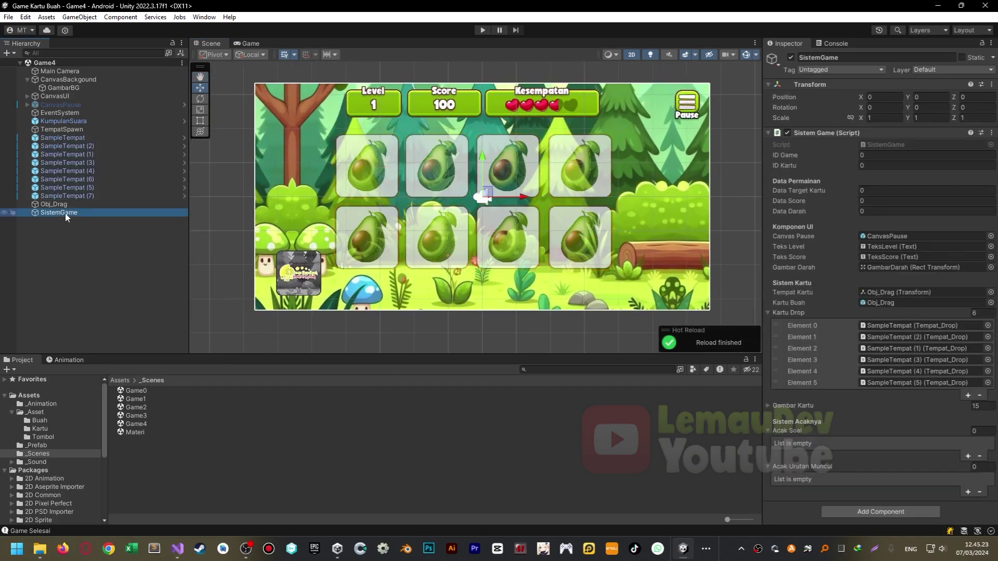
click(982, 315)
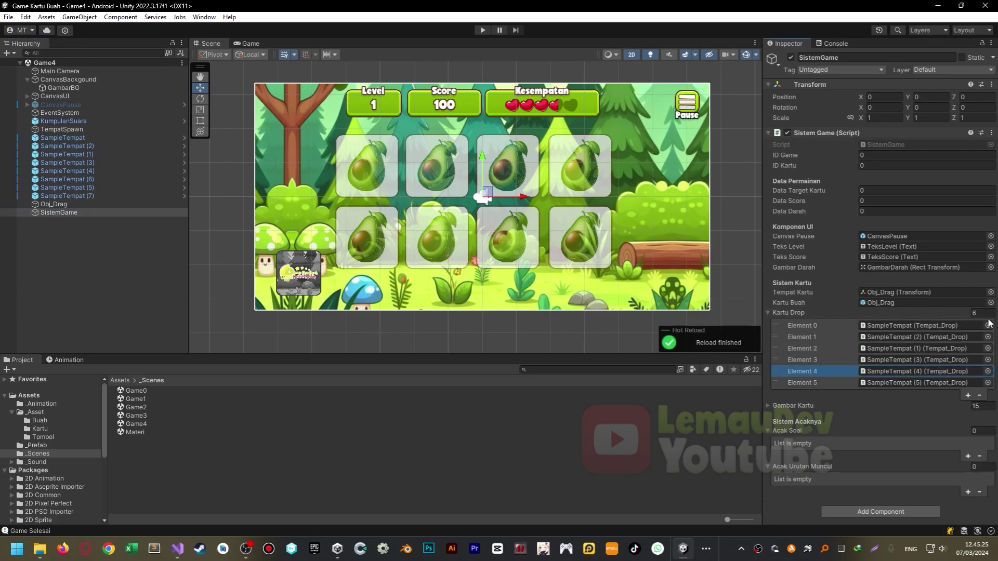
text(0)
key(Return)
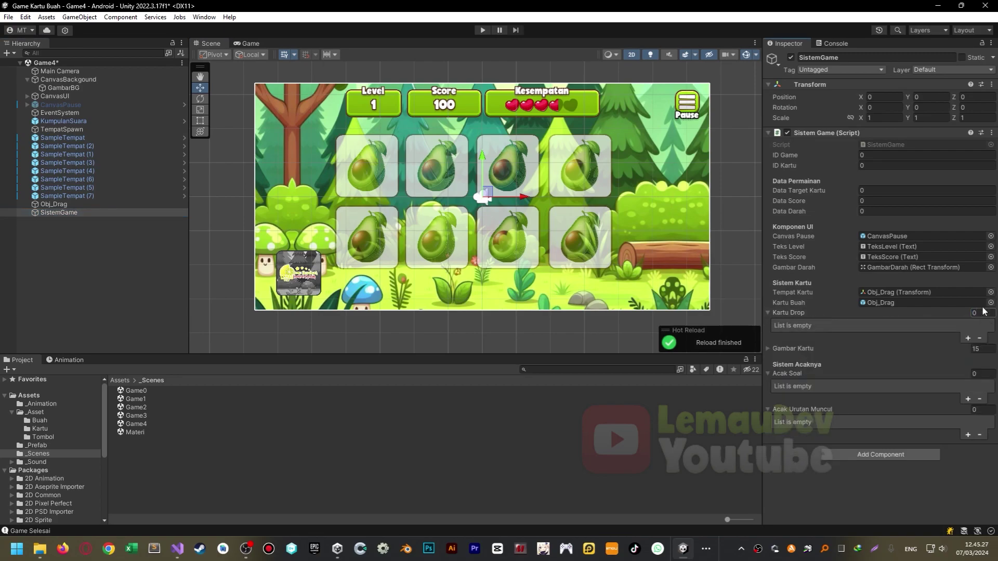
Lock the Inspector, add the eight SampleTempat slots to Kartu Drop, save, and open Game0.
click(982, 43)
click(62, 196)
shift+click(62, 138)
drag(63, 138, 883, 362)
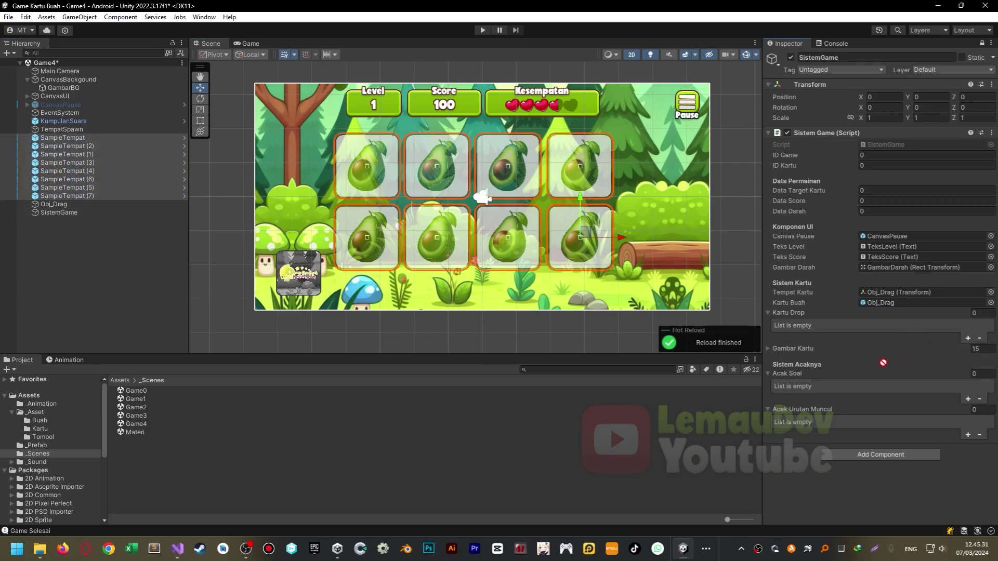
drag(815, 329, 804, 315)
scroll(415, 229, down, 2)
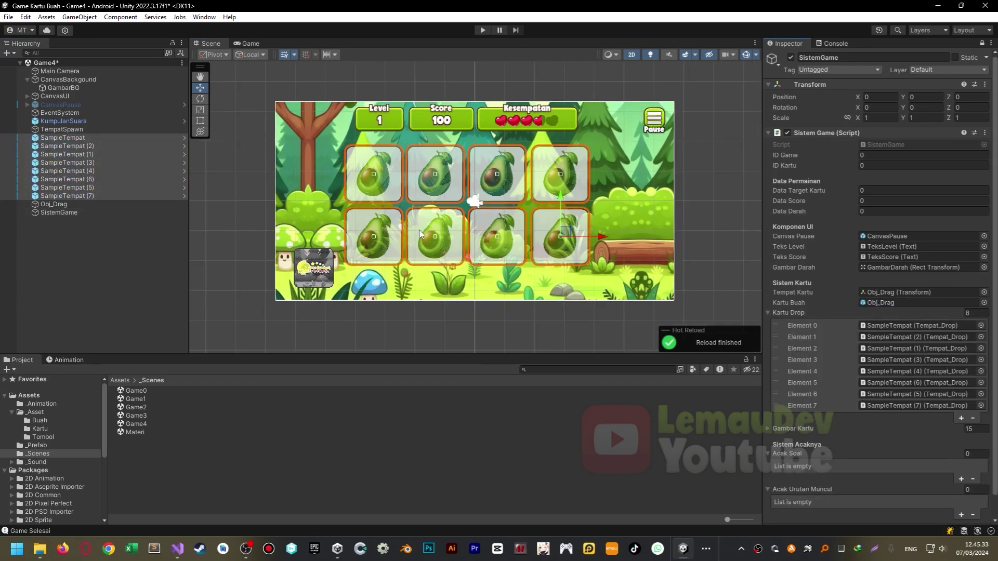
key(ctrl+s)
double_click(147, 392)
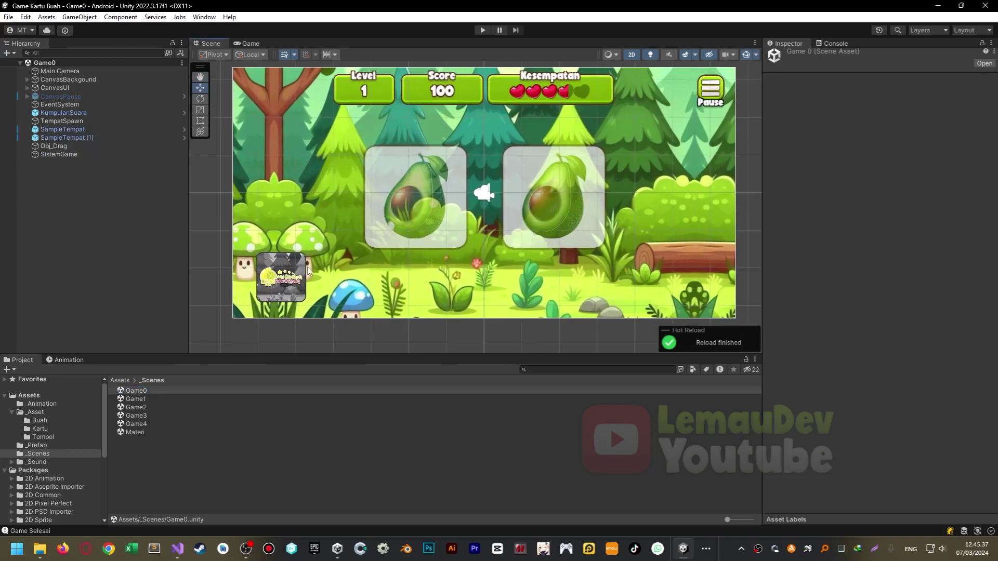
Open SistemGame.cs in Visual Studio and scroll to the Game Selesai log line.
click(177, 549)
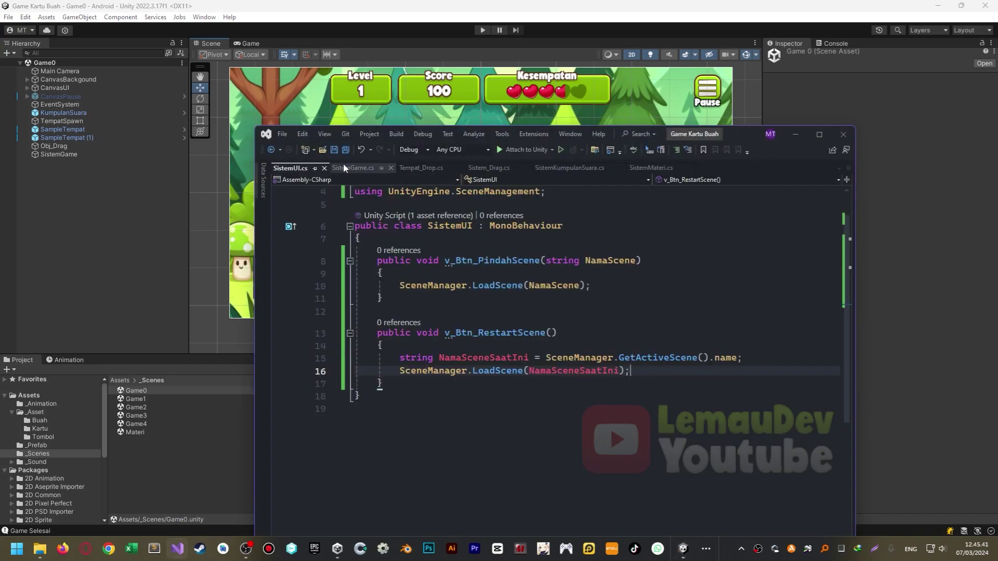
click(343, 167)
scroll(582, 414, down, 10)
scroll(582, 414, down, 8)
scroll(582, 414, down, 5)
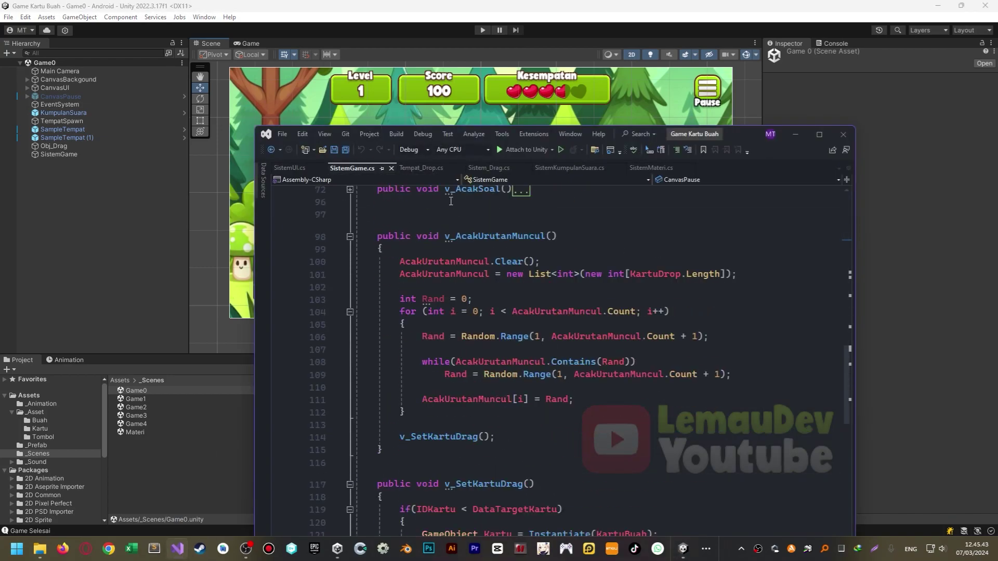
drag(747, 133, 714, 31)
scroll(454, 339, down, 3)
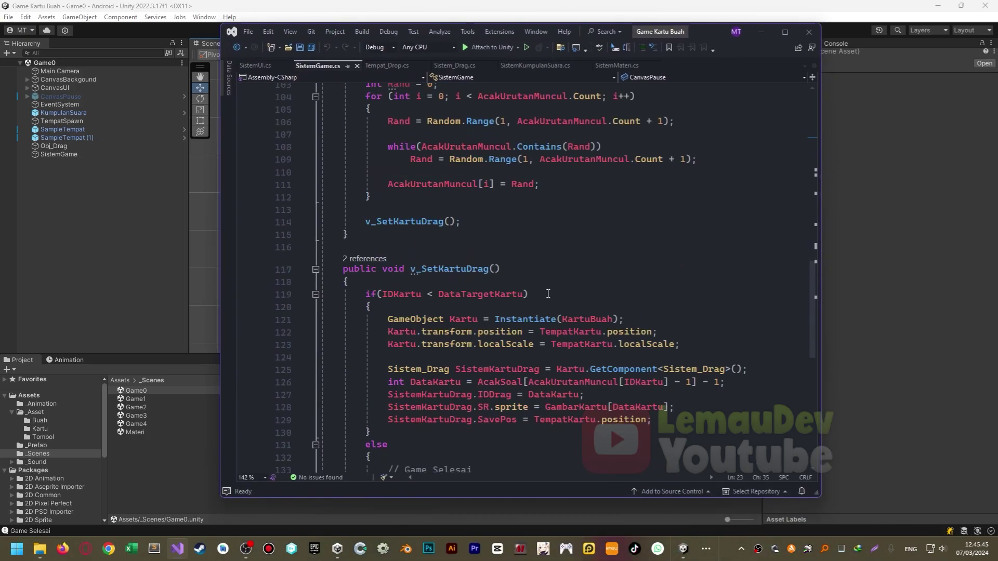
scroll(454, 339, down, 4)
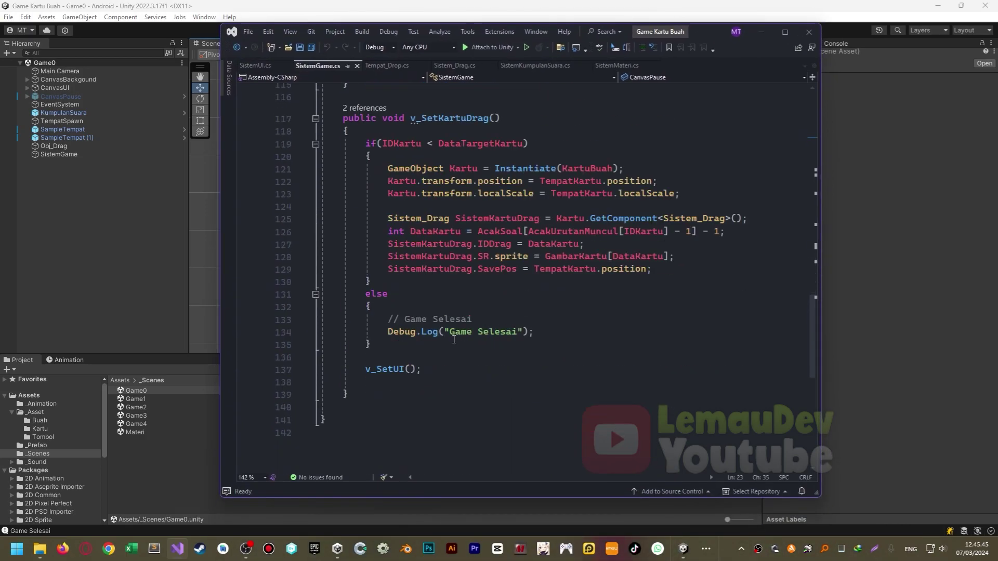
Add an if (IDGame >= 5) check below the log, commented '// Max 5 Level'.
click(547, 339)
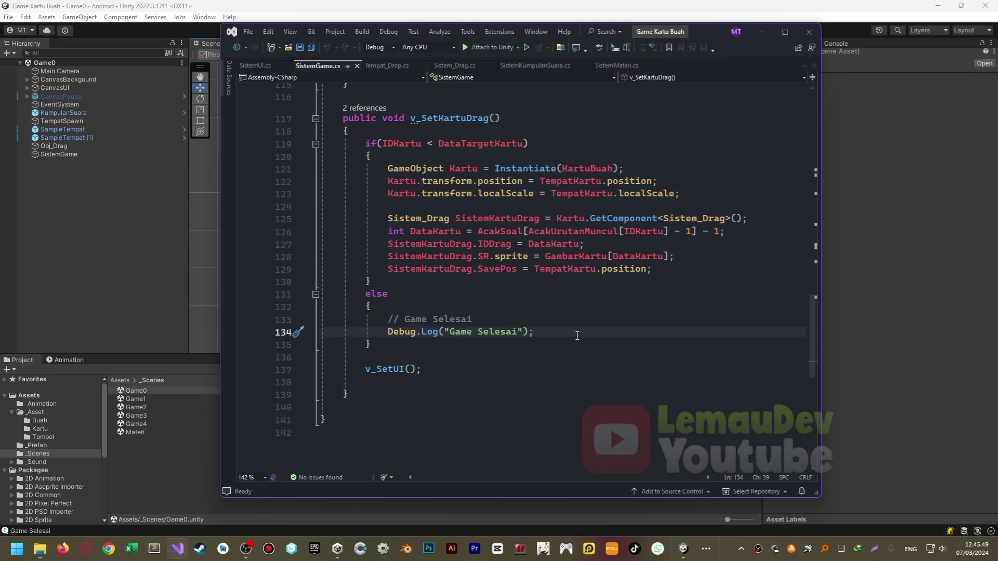
key(Return)
key(Return)
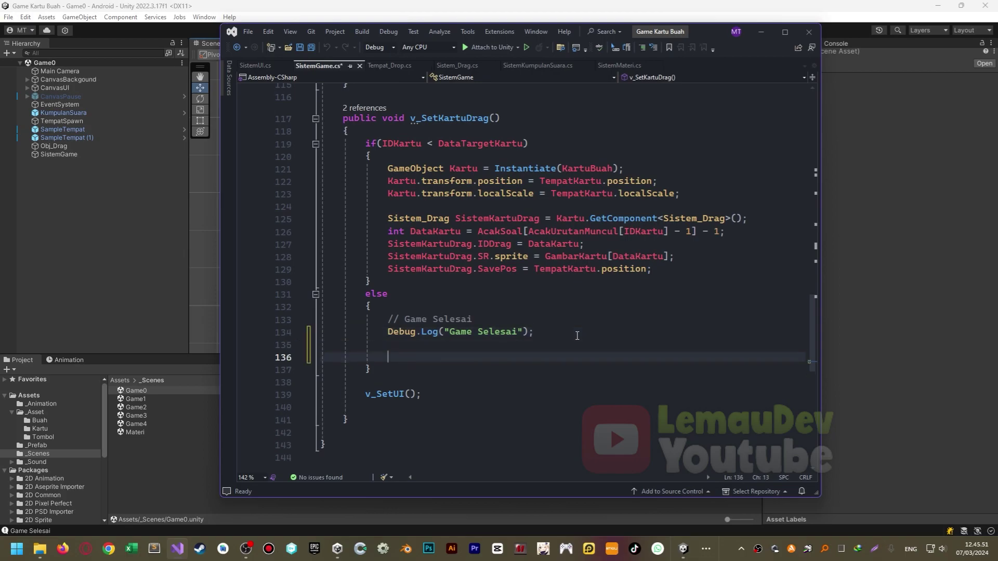
key(Return)
key(Up)
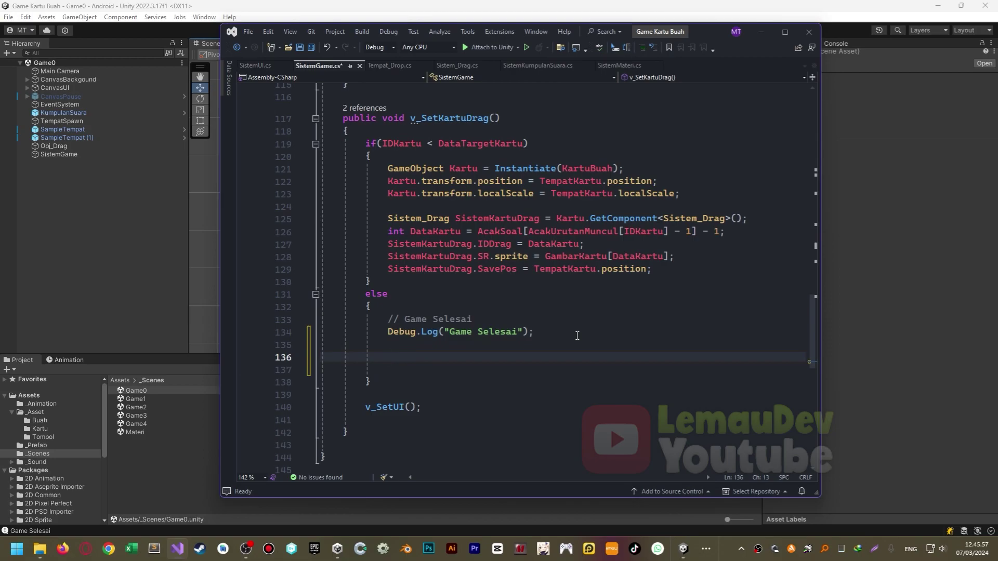
text(i)
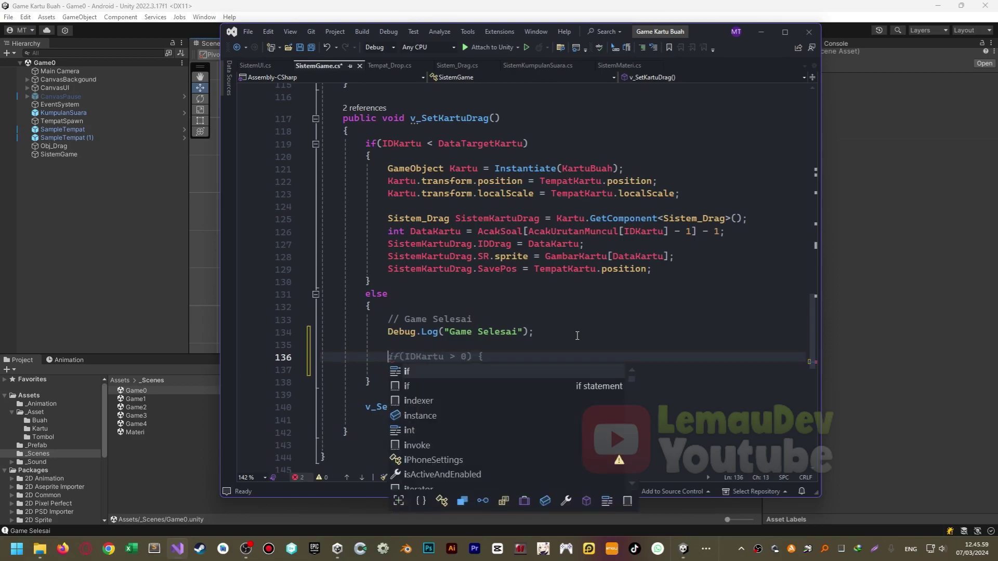
text(f)
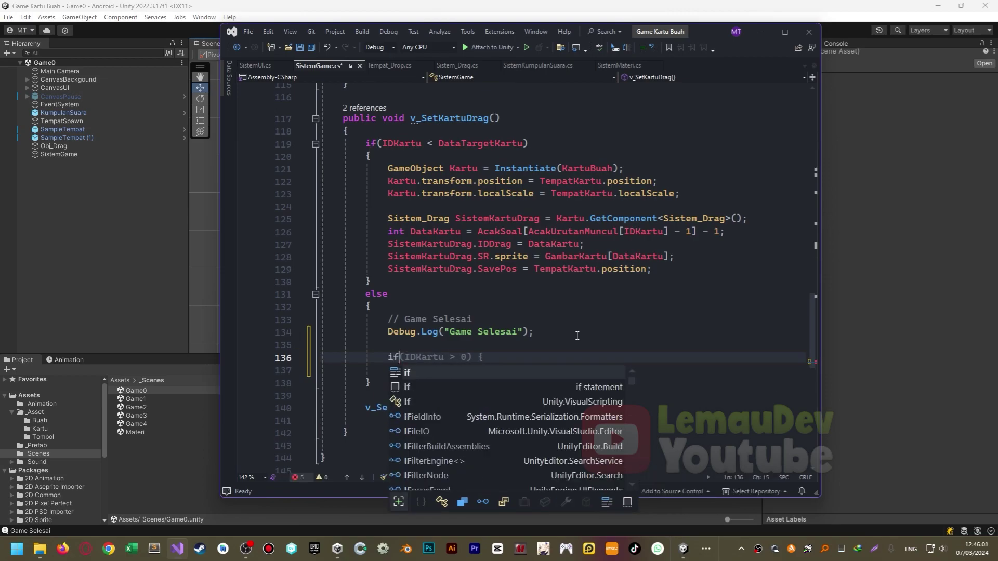
text((id)
key(Tab)
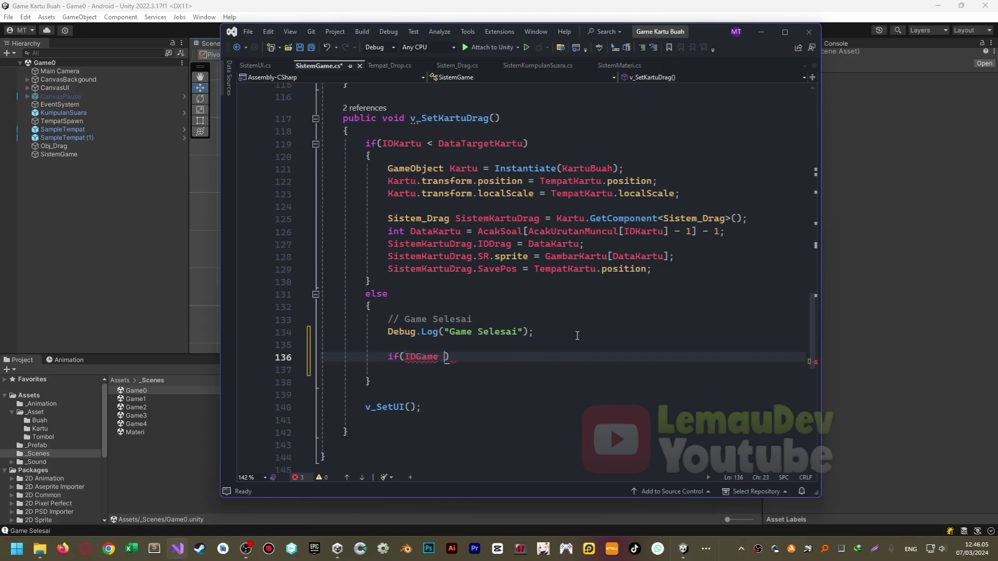
text(>= )
text(5){)
key(Return)
click(523, 358)
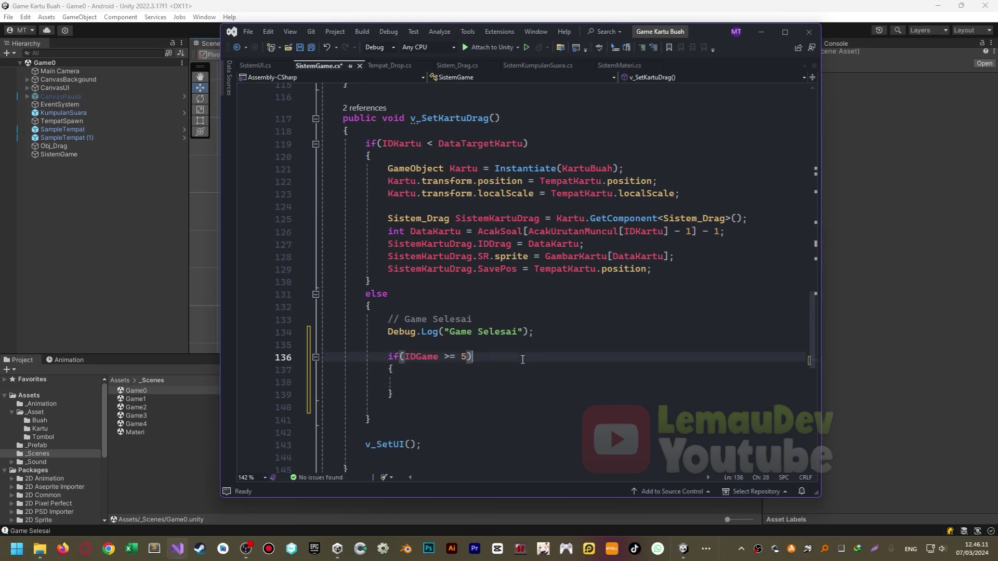
text(// Max 5 L)
text(evel)
Log "Game Finish" inside the if block and comment out the Game Selesai log.
click(411, 381)
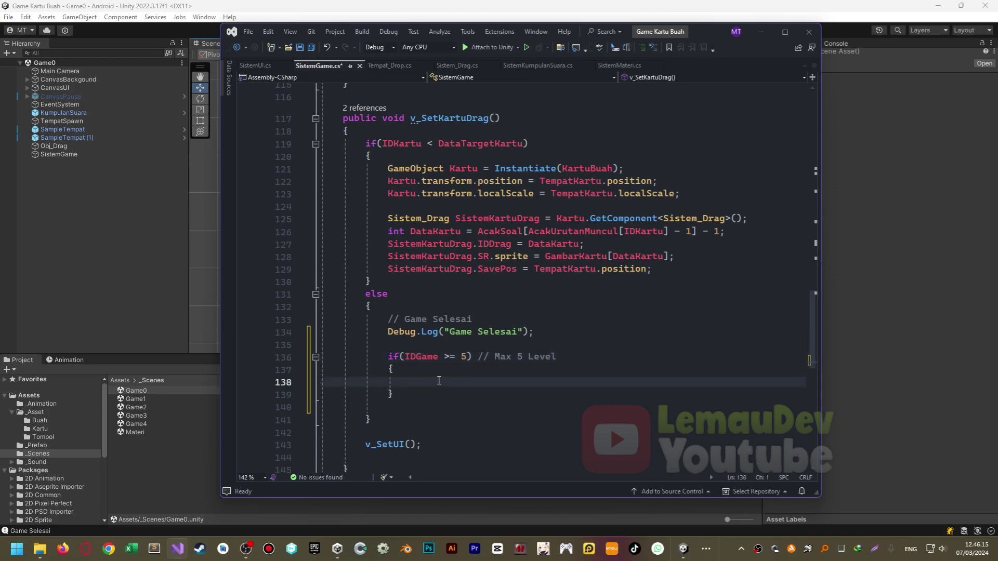
key(Tab)
text(Debug)
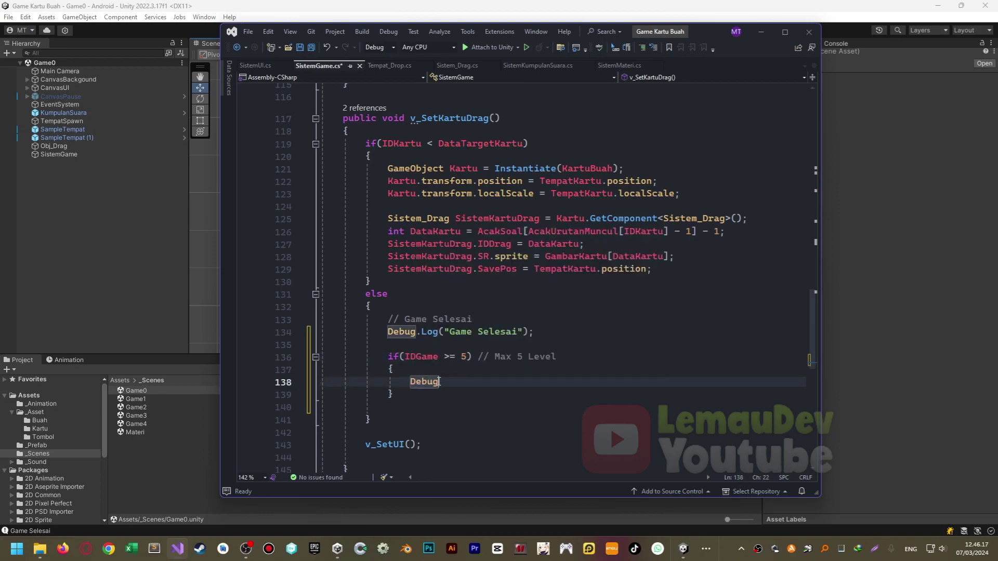
text(.Log("Game)
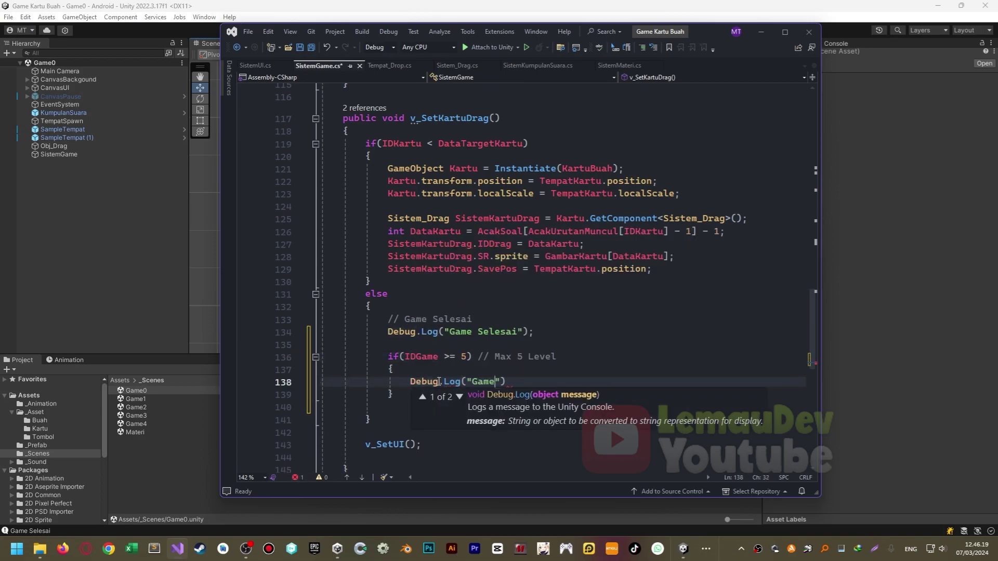
text( Finish)
key(Down)
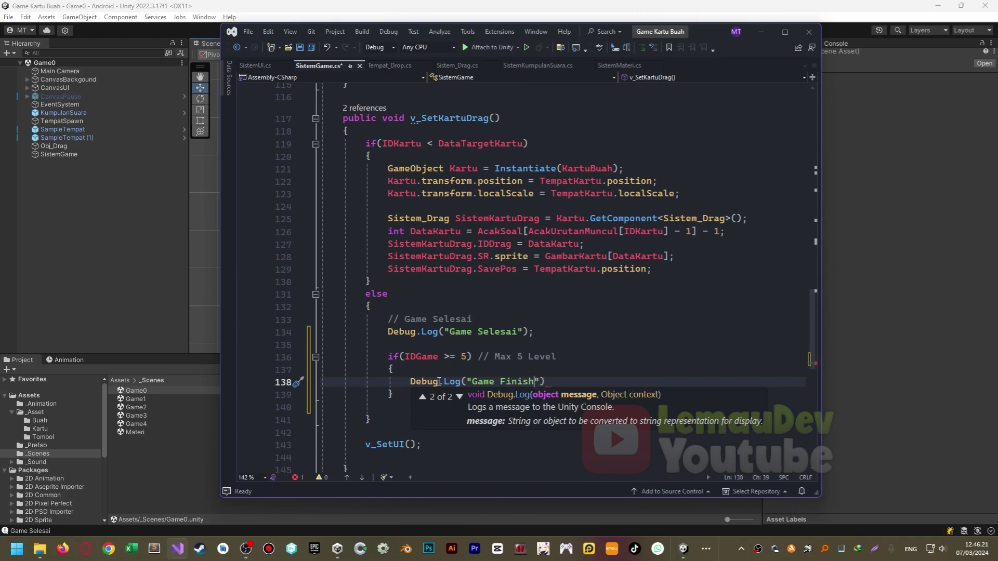
click(540, 331)
key(ctrl+k)
key(ctrl+c)
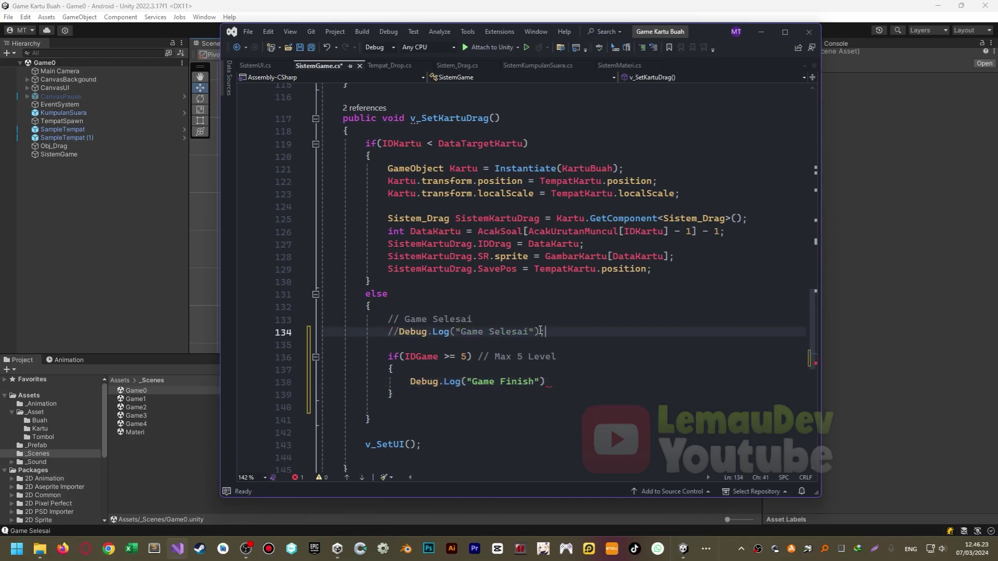
Finish the Game Finish statement with a semicolon and start a new line after the if block.
click(560, 381)
text(;)
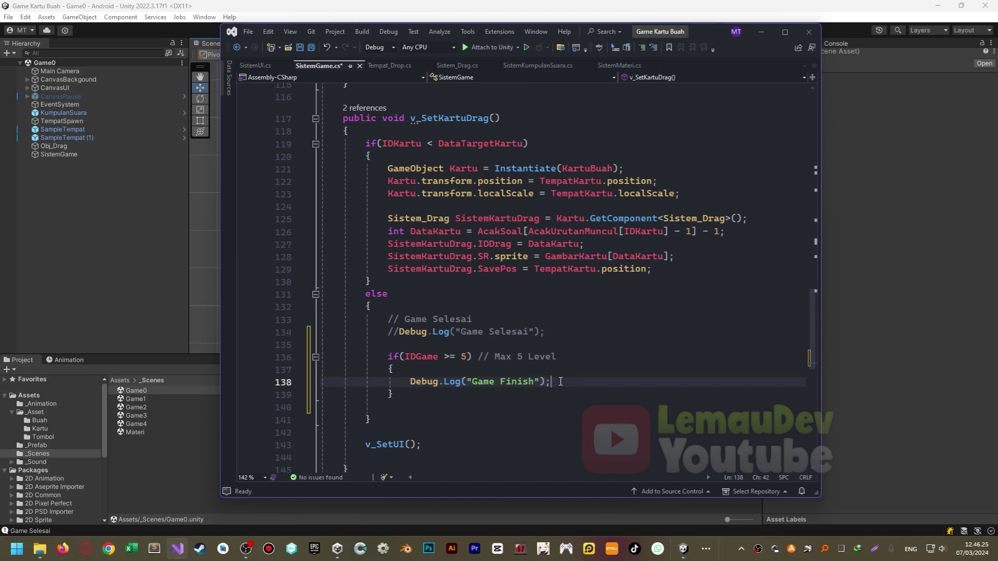
key(Down)
key(Down)
key(Up)
key(Right)
key(Right)
key(Right)
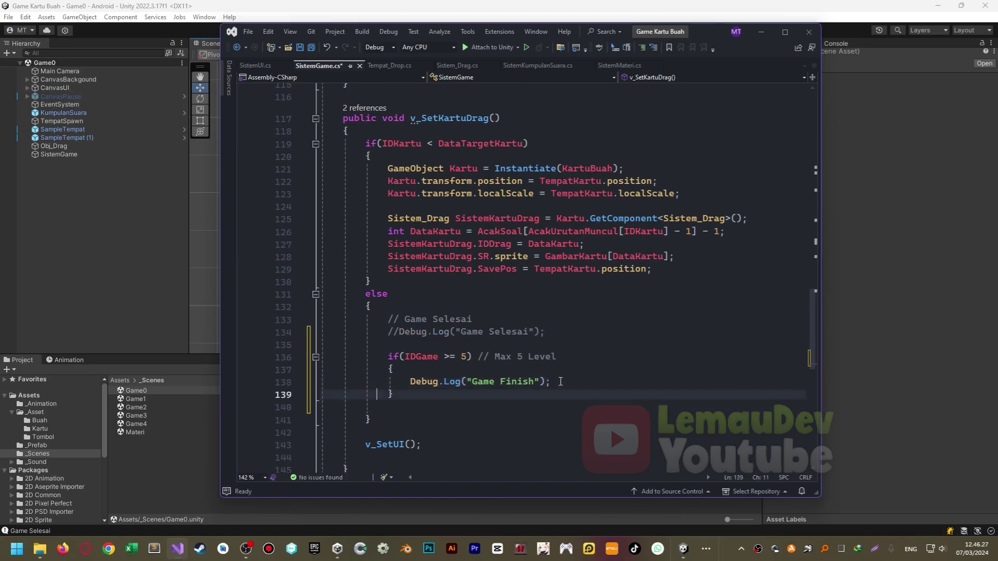
key(Return)
Add an else block after the level check and save SistemGame.cs.
text(else)
key(Return)
text({)
key(Return)
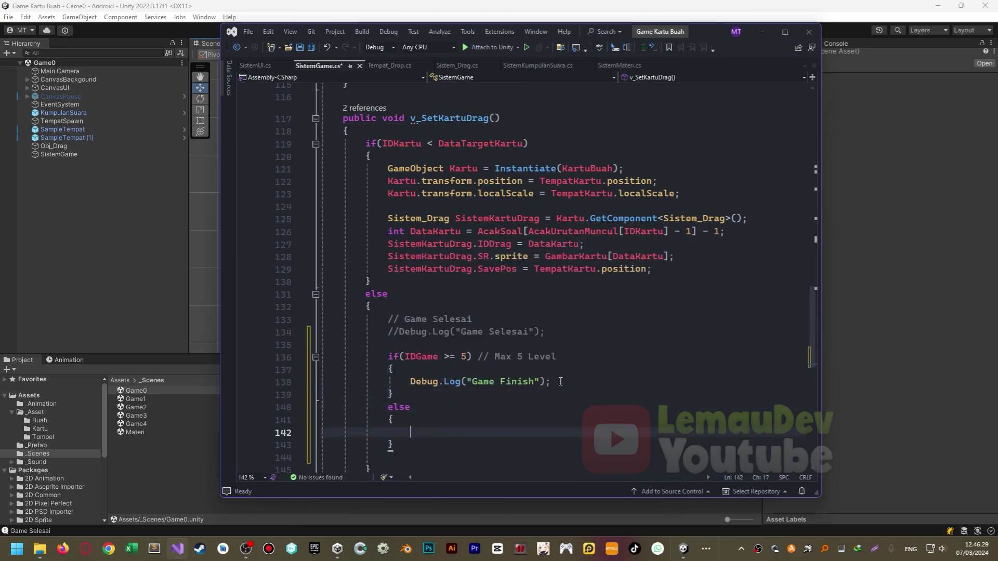
key(ctrl+s)
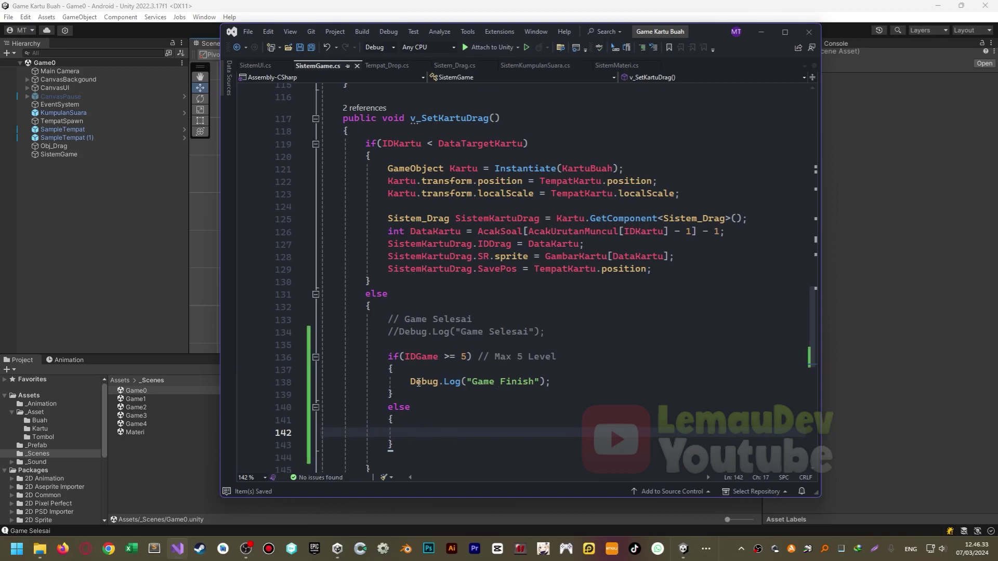
In the else block declare string TargetSceneSelanjutnya = "Game" + IDGame; and save.
click(403, 343)
click(434, 420)
click(428, 431)
text(s)
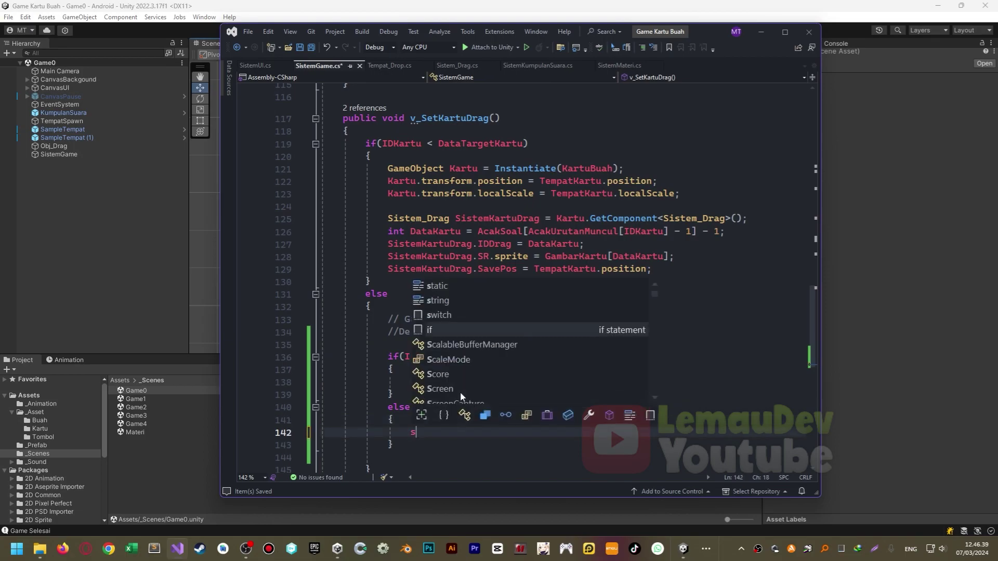
text(tring Target)
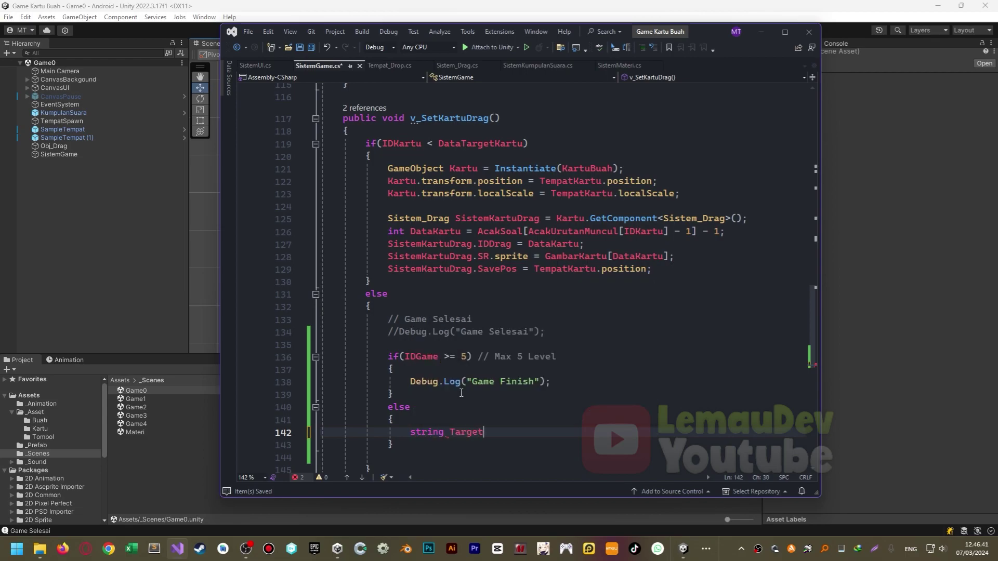
text(SceneSe)
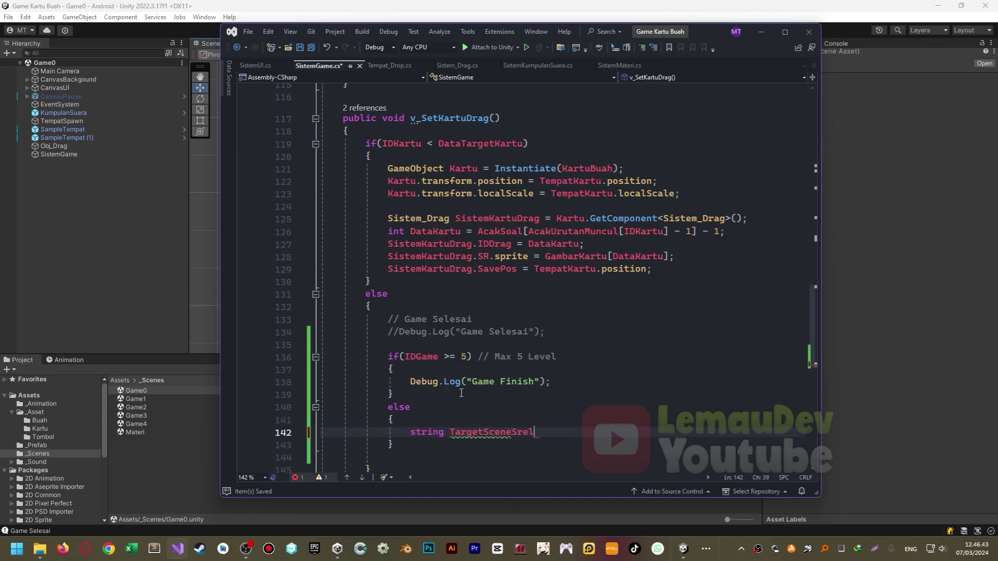
text(lanjutnya)
text( = "Ga)
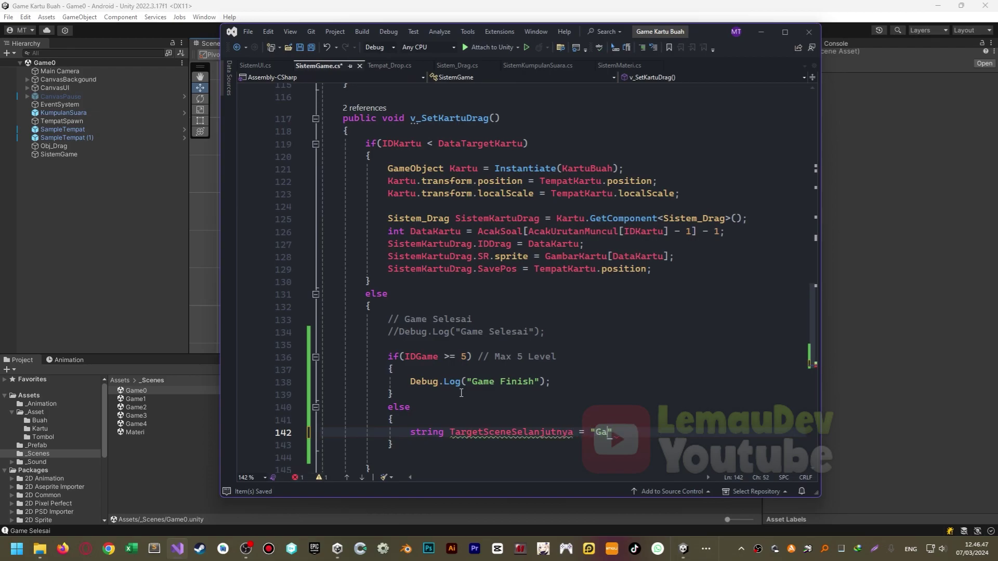
text(me")
text(+id)
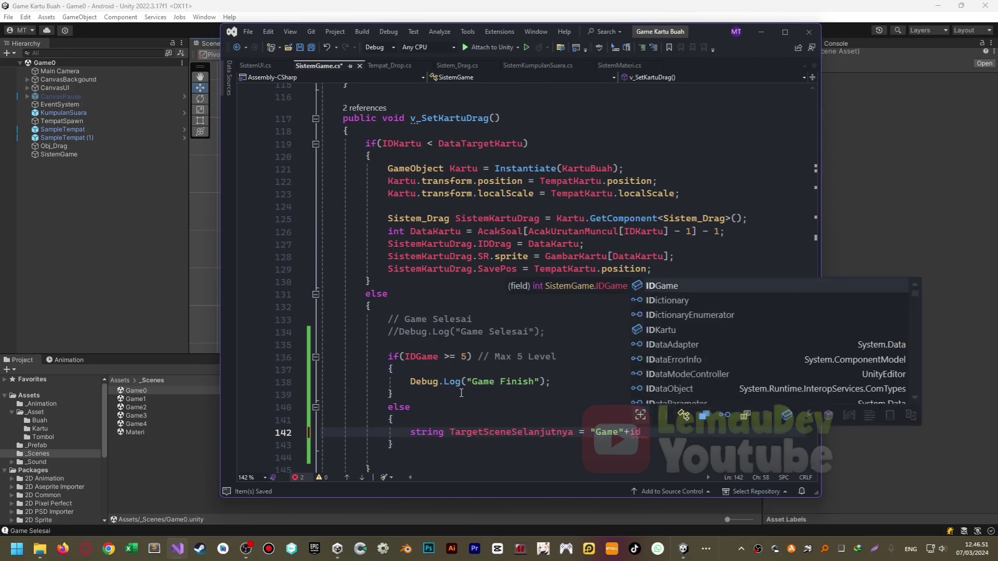
key(Tab)
text(;)
key(ctrl+s)
Increment IDGame with IDGame++; before the level check and save.
scroll(461, 393, down, 1)
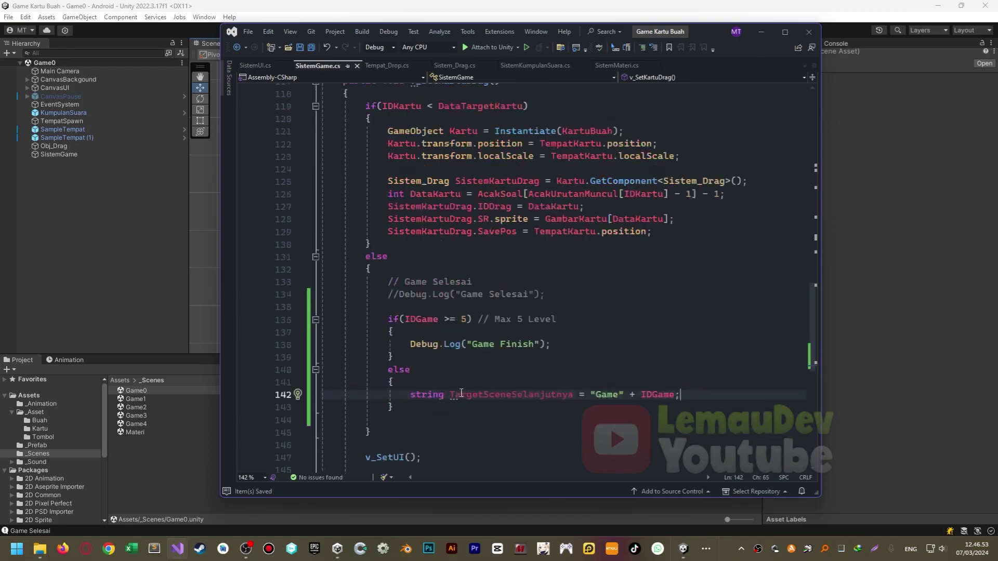
scroll(411, 321, down, 2)
click(416, 233)
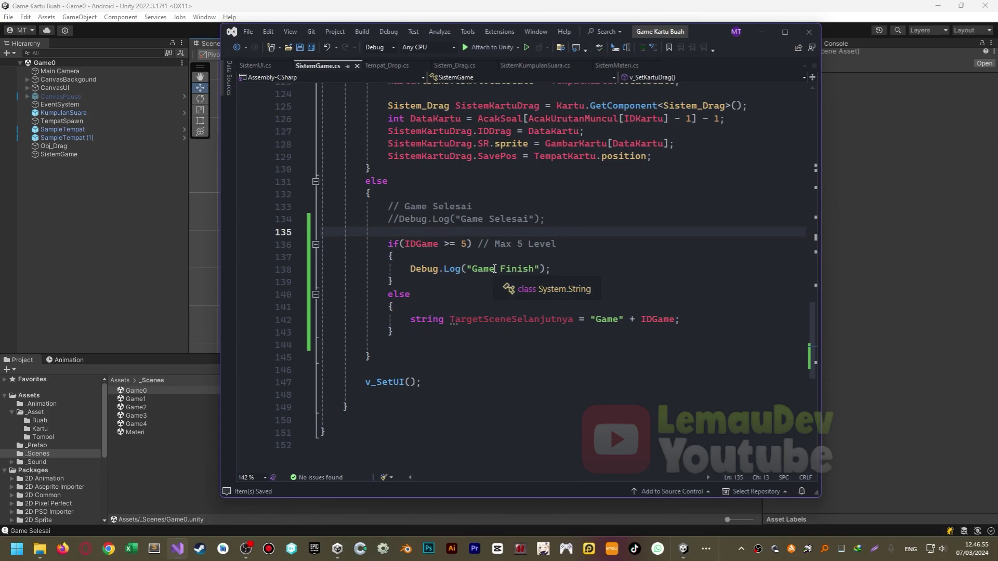
text(idg)
key(Tab)
text(++)
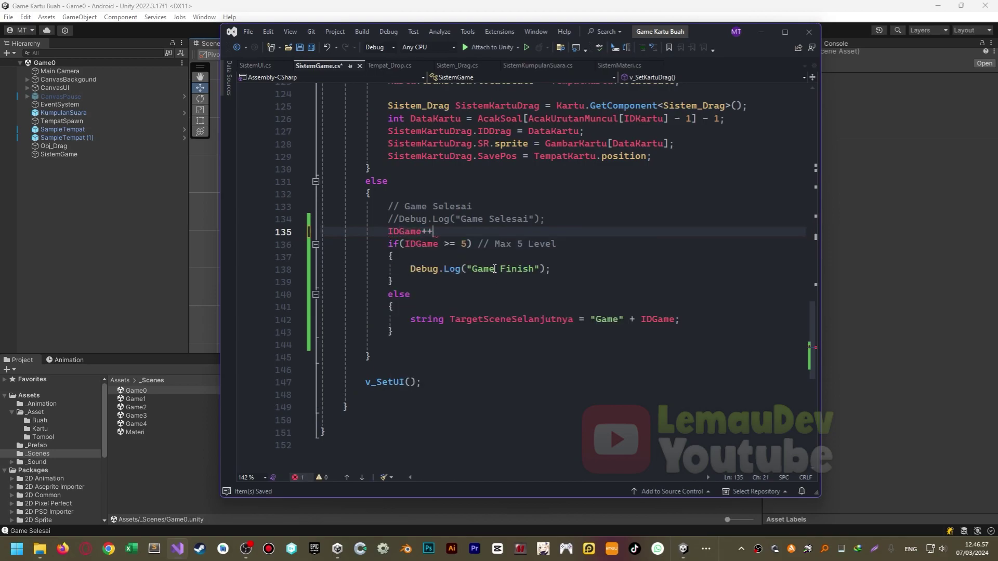
text(;)
key(ctrl+s)
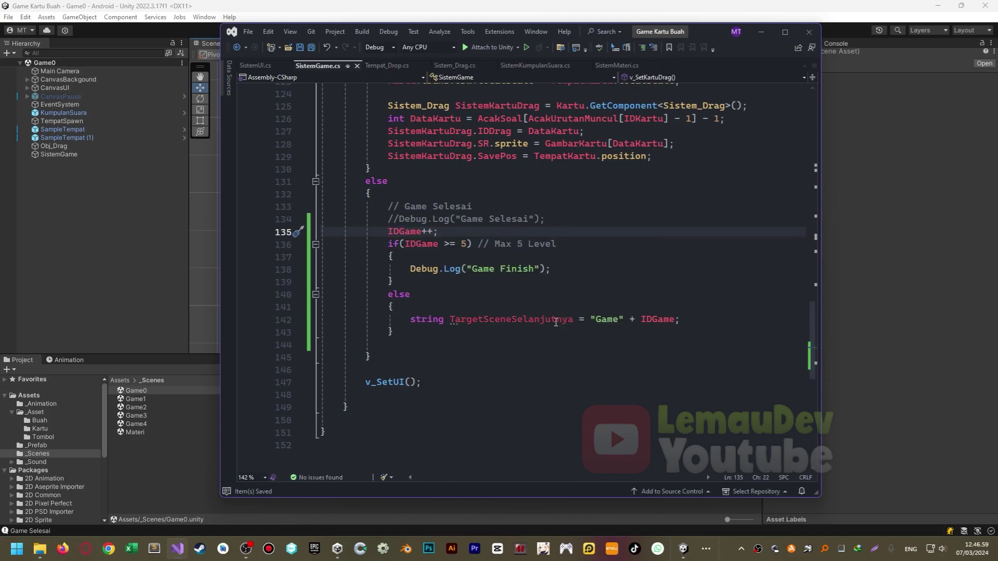
Add SceneManager.LoadScene(TargetSceneSelanjutnya); below the scene name line and save.
click(695, 322)
key(Return)
text(sceb)
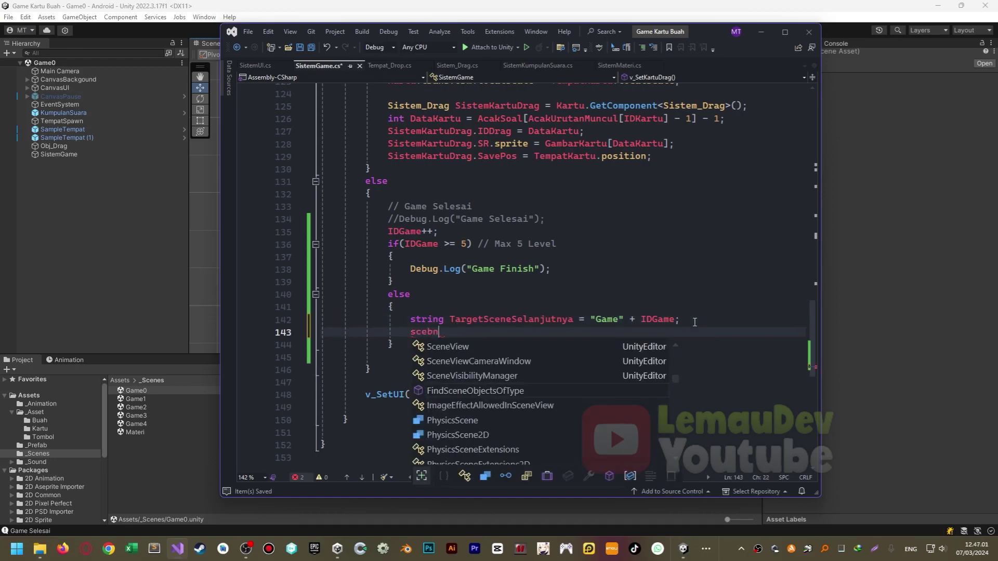
key(BackSpace)
text(nemana)
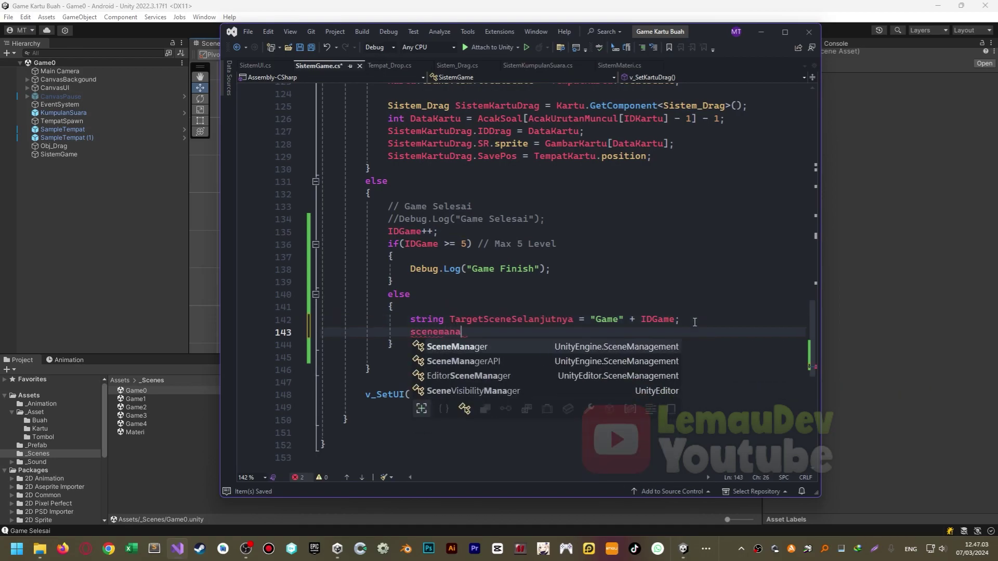
text(.loads)
key(Tab)
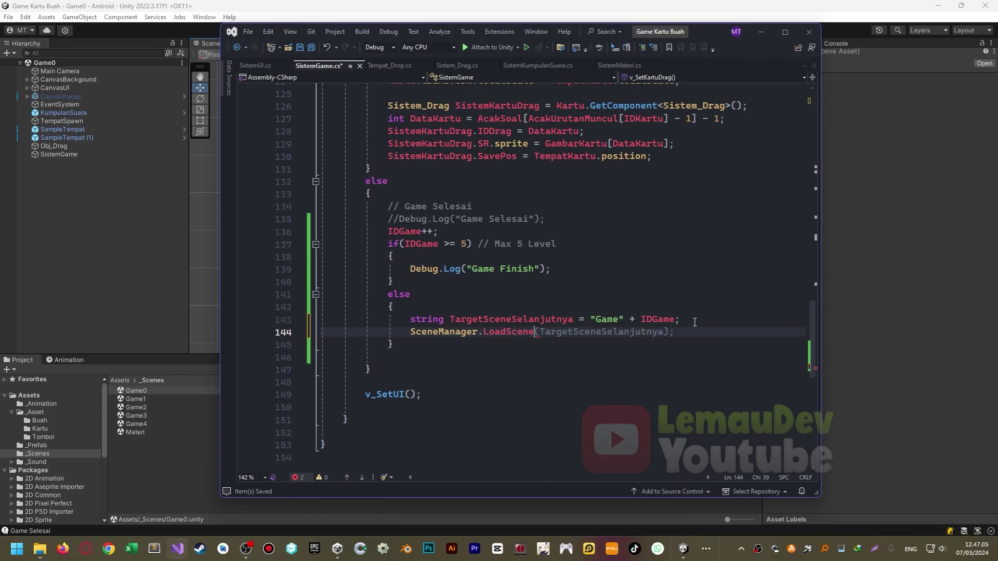
key(Tab)
key(ctrl+s)
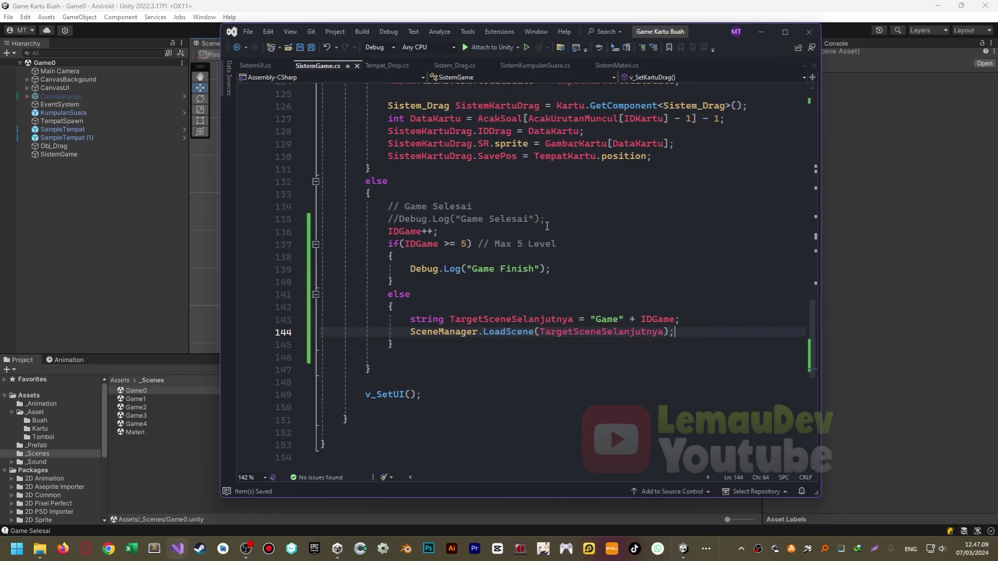
Delete the two Game Selesai comment lines and save the script.
drag(547, 224, 514, 194)
key(BackSpace)
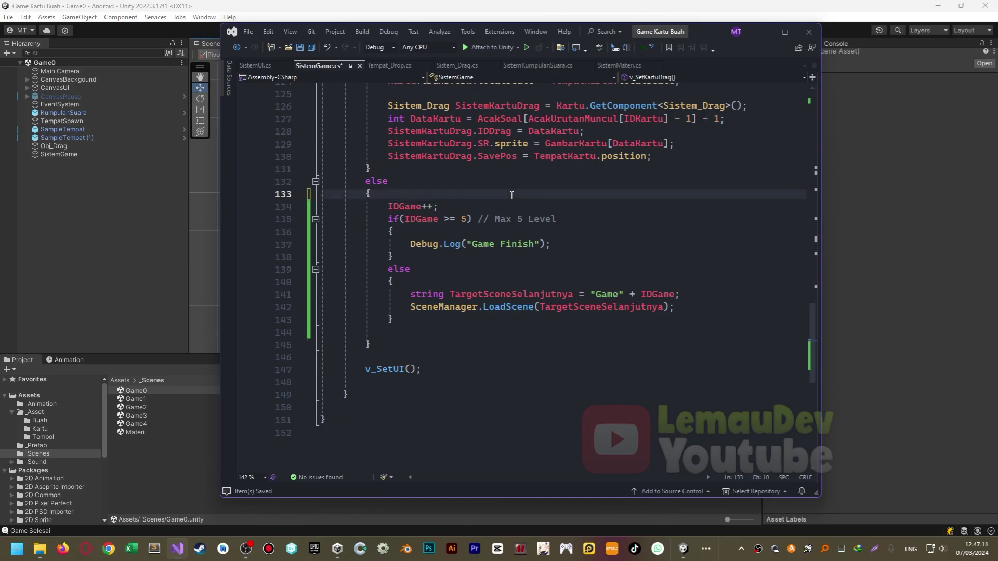
scroll(482, 233, up, 1)
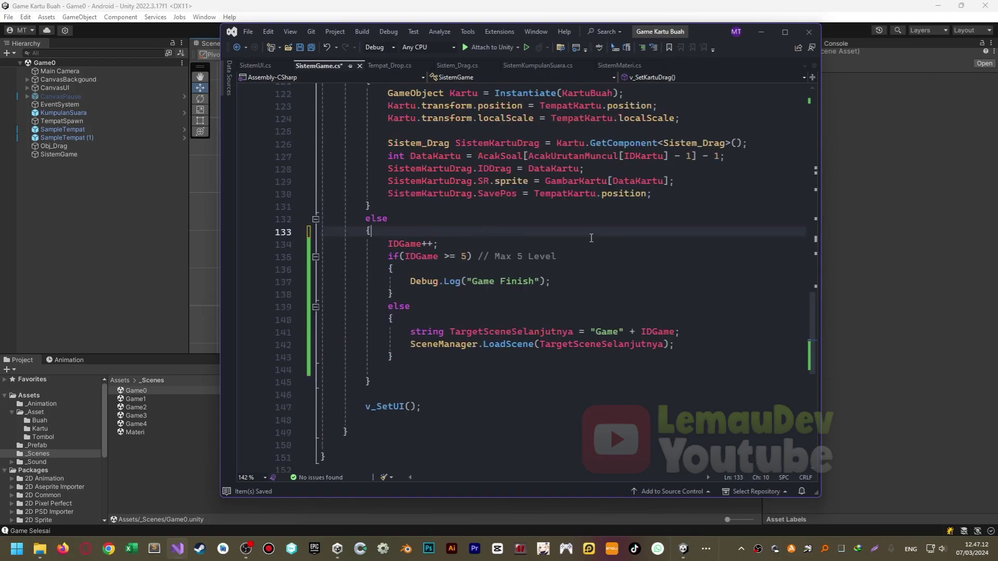
click(473, 256)
click(559, 256)
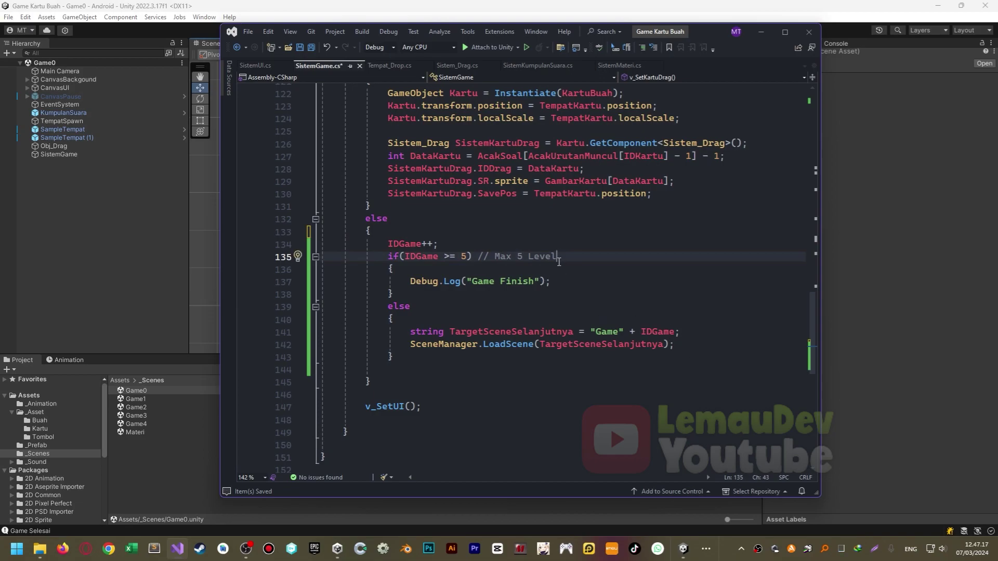
key(Down)
key(Down)
key(ctrl+s)
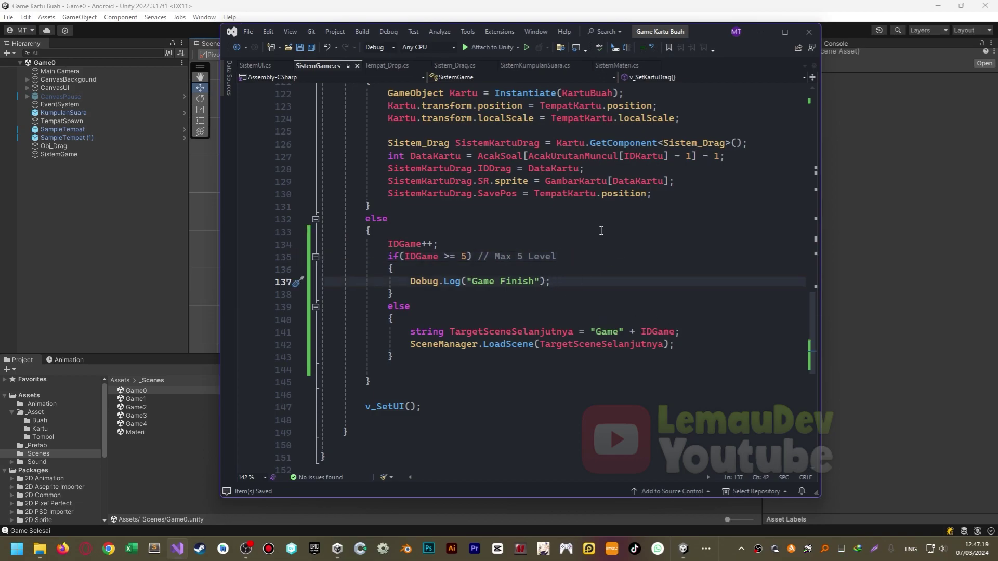
Playtest, match the banana and rambutan cards, and inspect the console's Game1-not-loaded error.
click(156, 255)
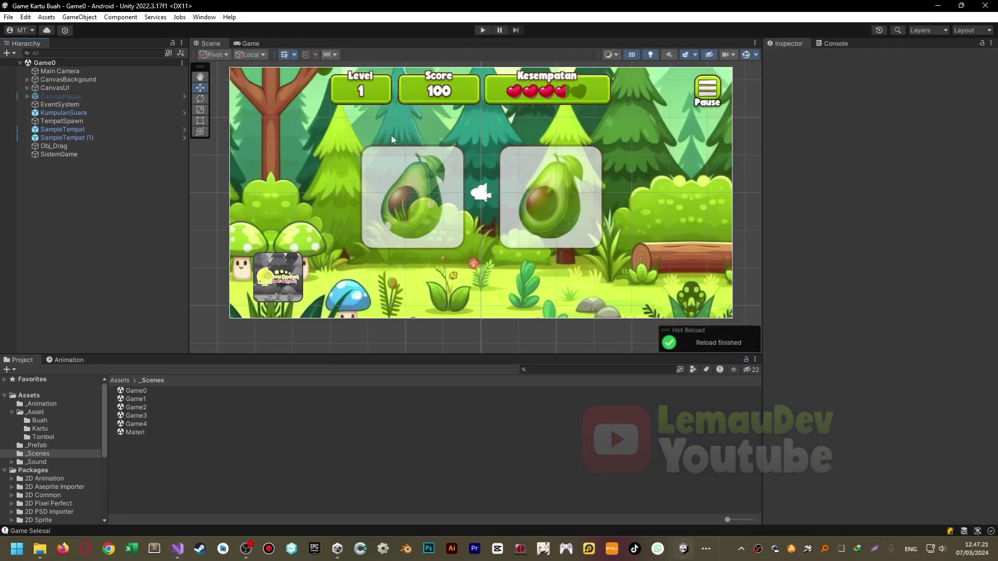
click(484, 30)
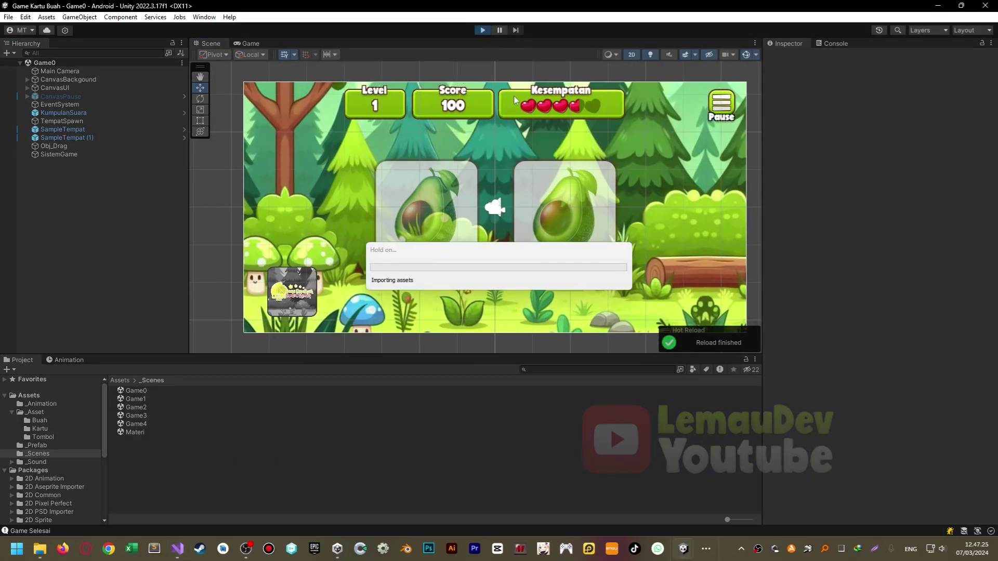
drag(258, 286, 554, 210)
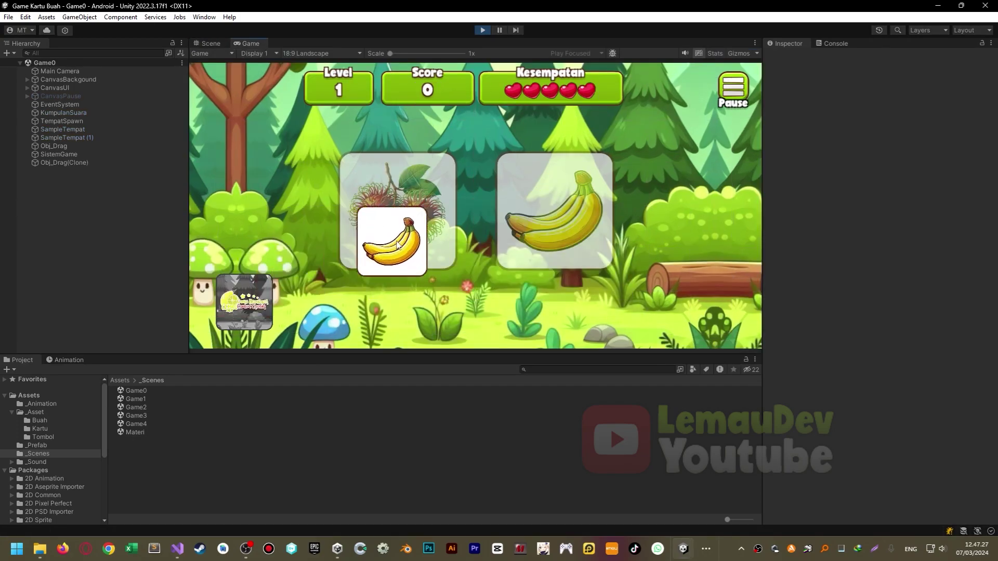
drag(244, 290, 401, 213)
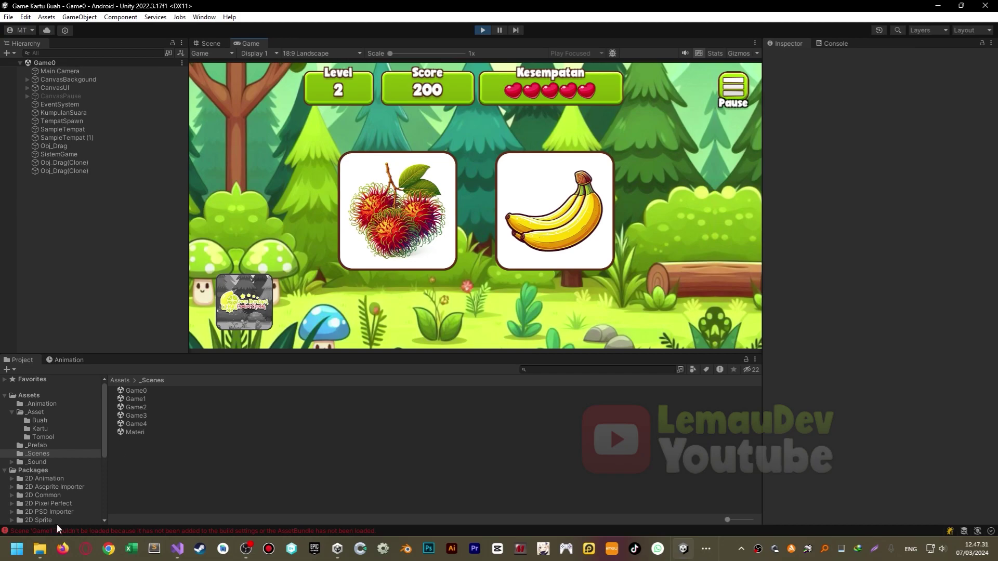
click(83, 531)
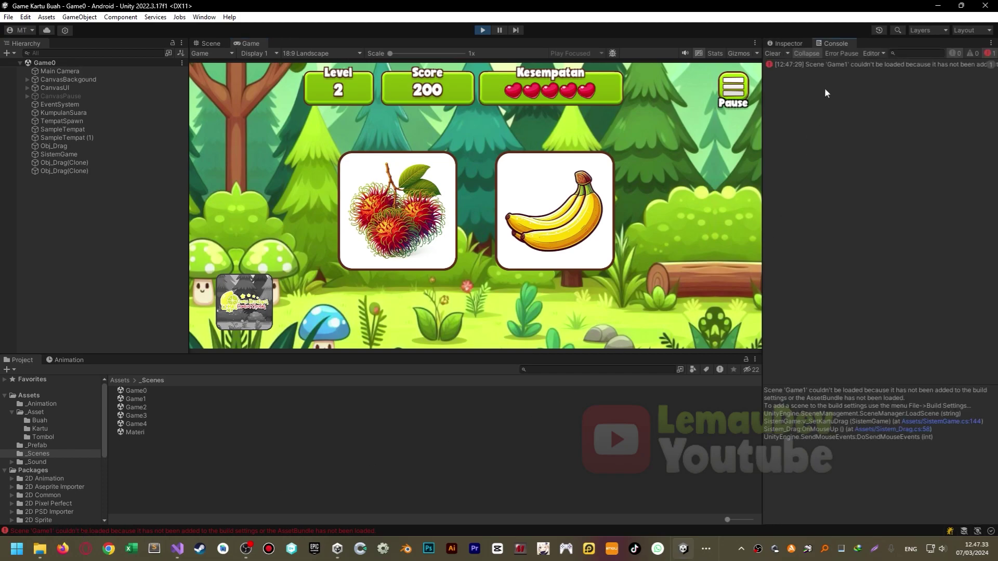
click(847, 64)
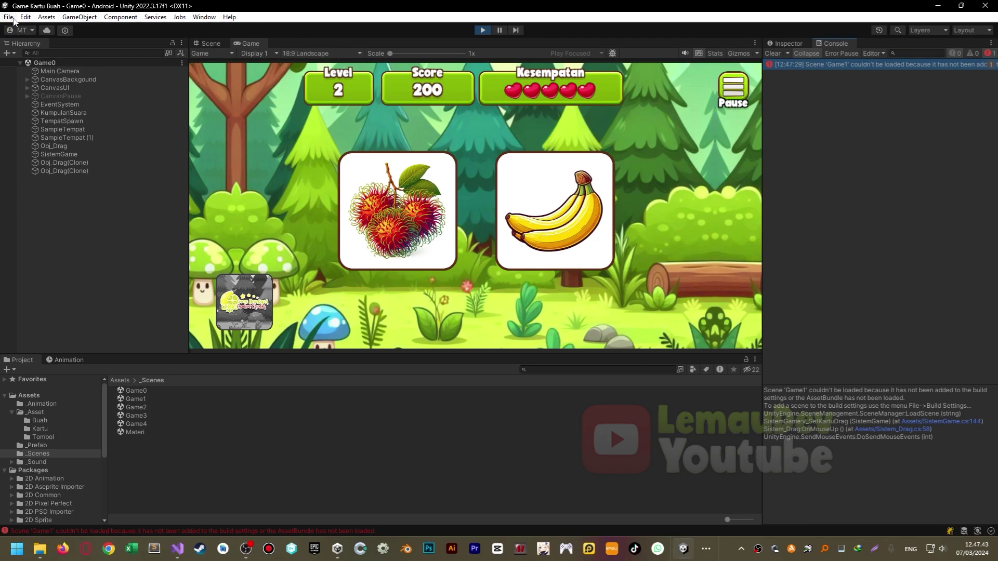
Stop play mode and reopen File > Build Settings.
click(12, 18)
click(47, 147)
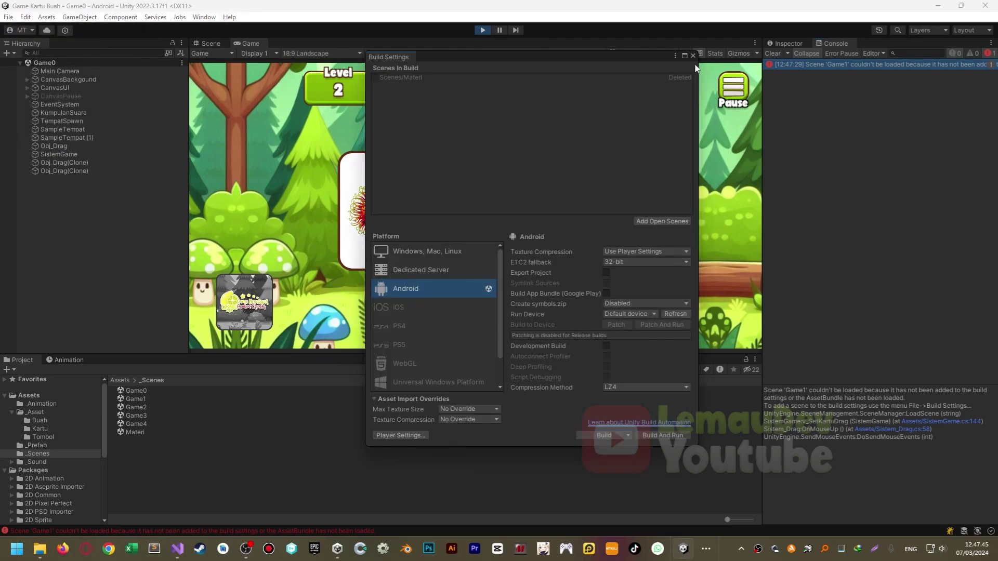
click(693, 56)
click(483, 30)
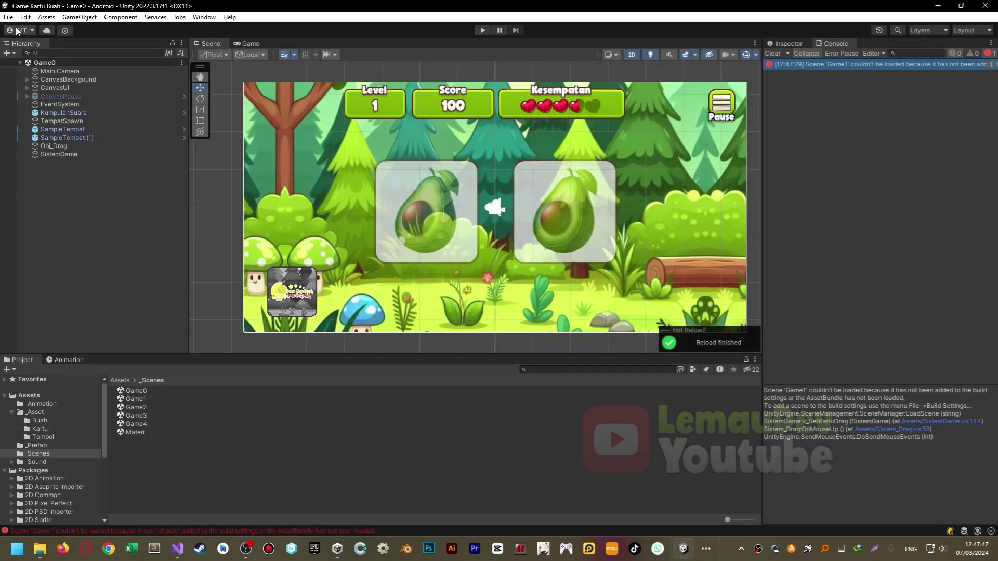
click(9, 17)
click(41, 146)
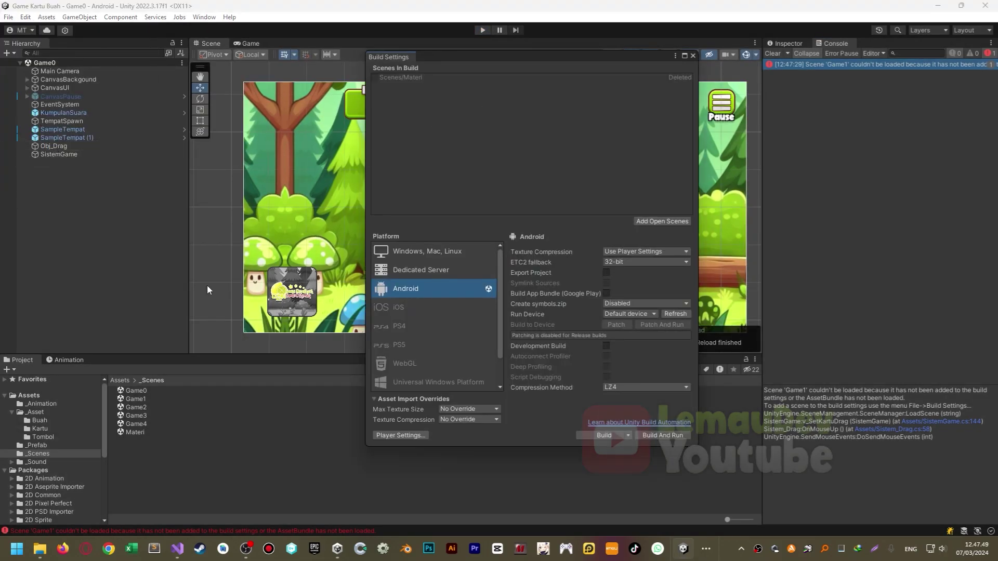
Add Game0–Game4 and Materi to Scenes In Build, move Materi to the top, and close.
click(133, 392)
shift+click(135, 432)
drag(140, 409, 451, 167)
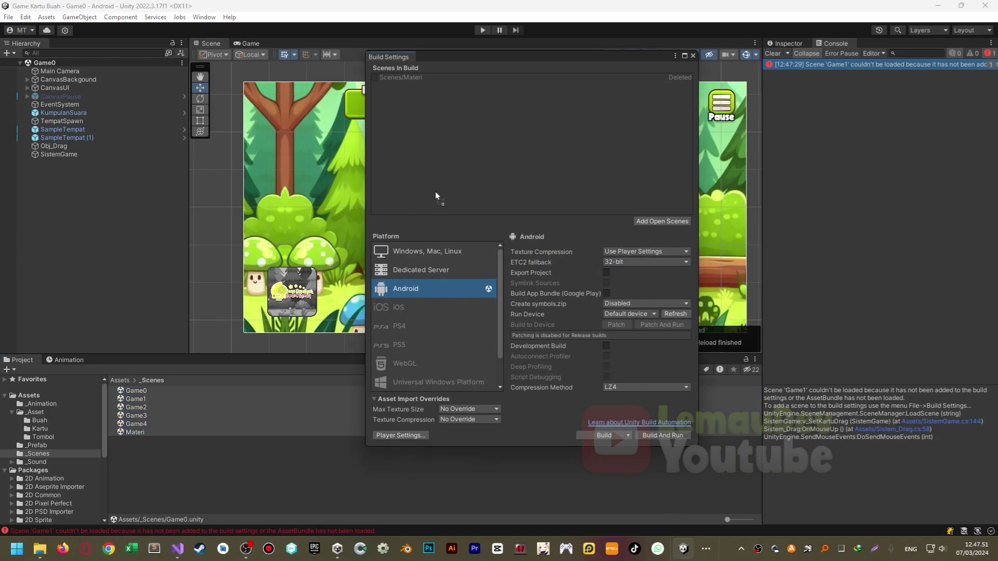
click(422, 129)
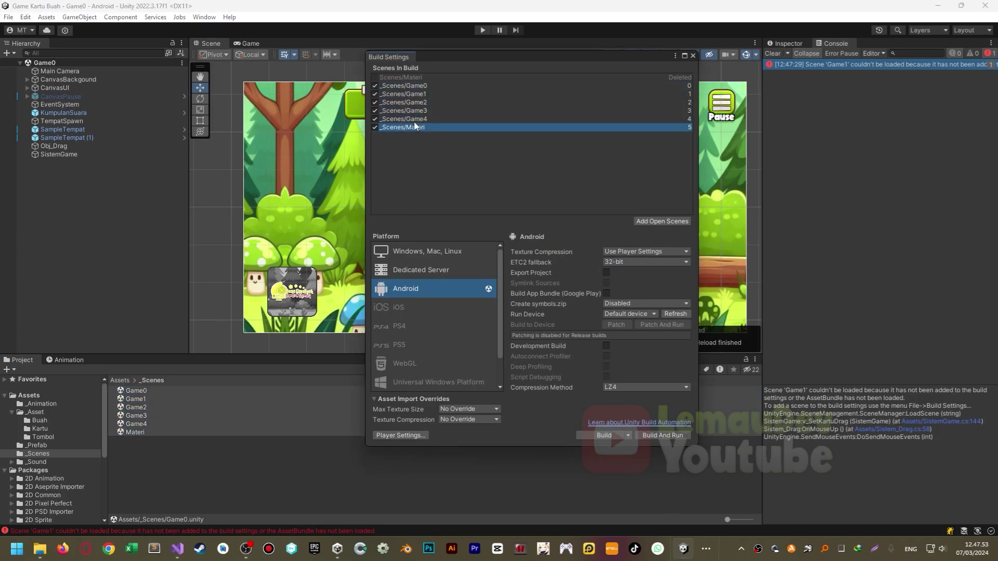
drag(416, 127, 418, 85)
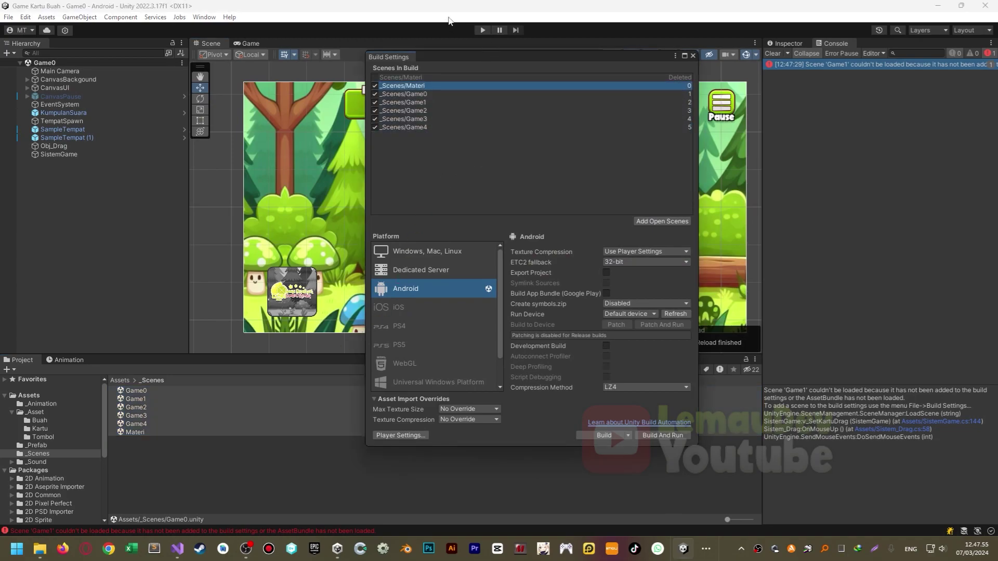
click(484, 31)
click(694, 55)
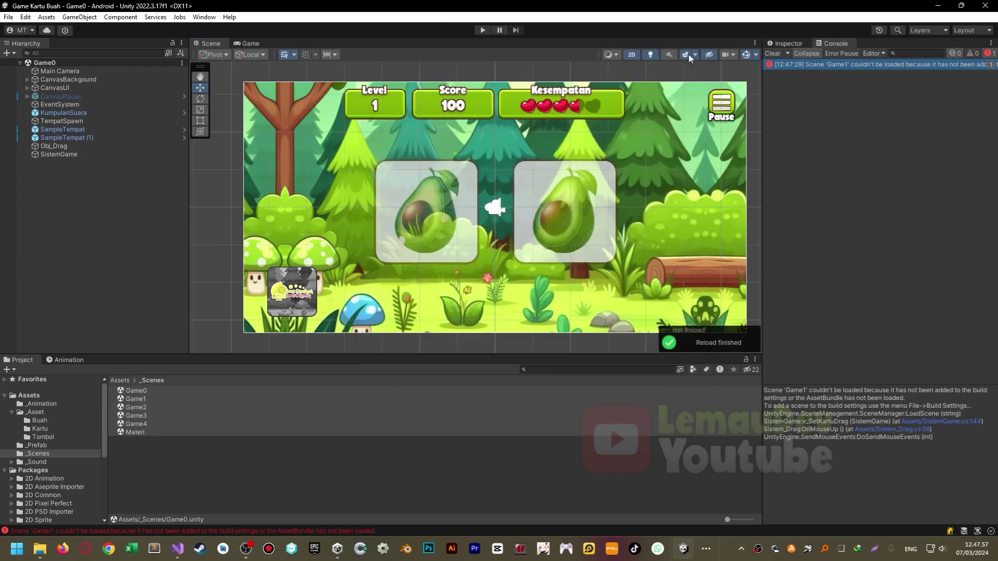
Start play and finish Game0 by matching the avocado and durian cards.
click(484, 30)
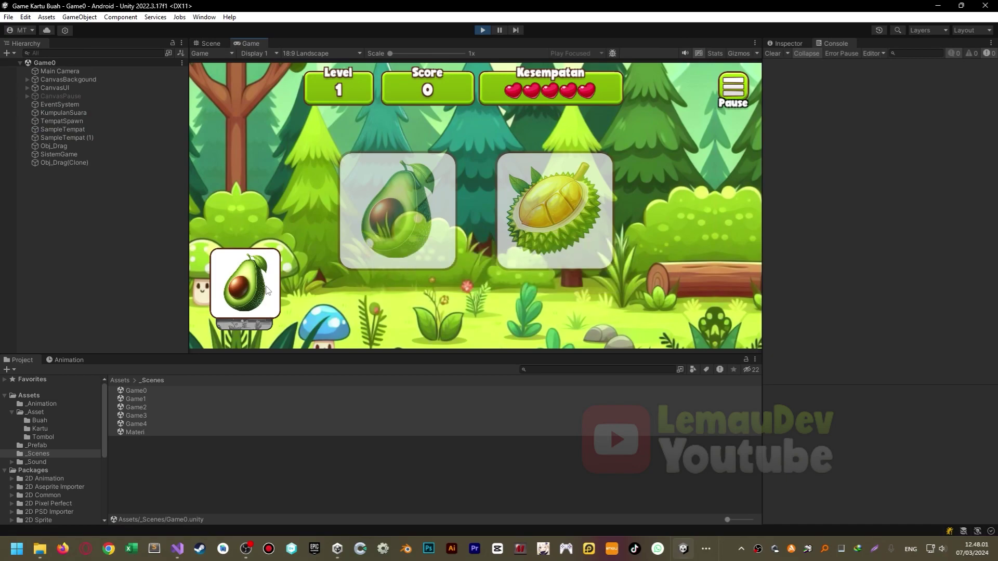
mouse_move(244, 296)
mouse_down()
mouse_move(421, 229)
mouse_move(404, 231)
mouse_up()
drag(298, 304, 553, 213)
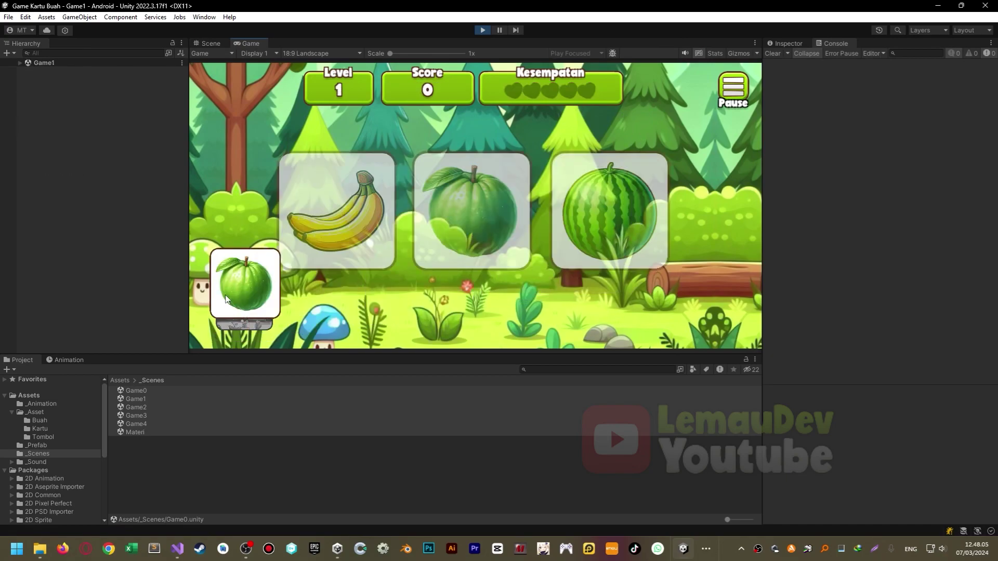
In Game1, match the guava, banana, watermelon, salak and rambutan cards.
drag(226, 299, 449, 255)
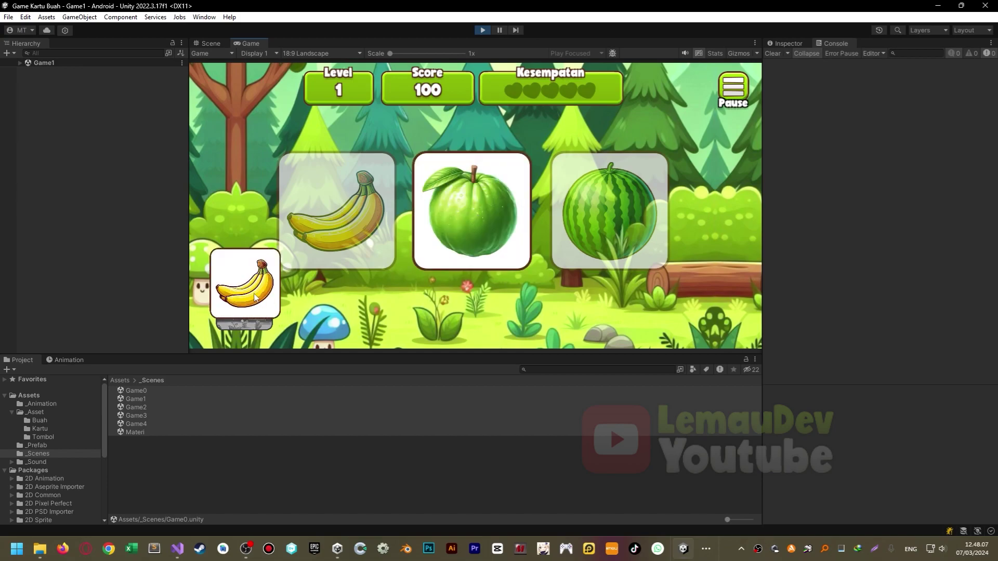
drag(255, 297, 338, 218)
drag(245, 291, 592, 221)
drag(257, 278, 323, 216)
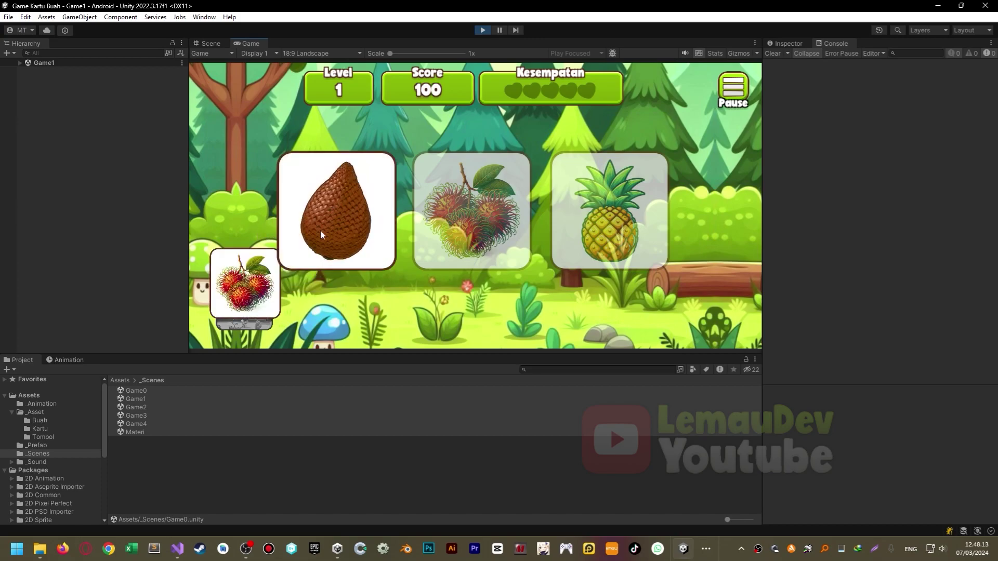
drag(244, 291, 471, 211)
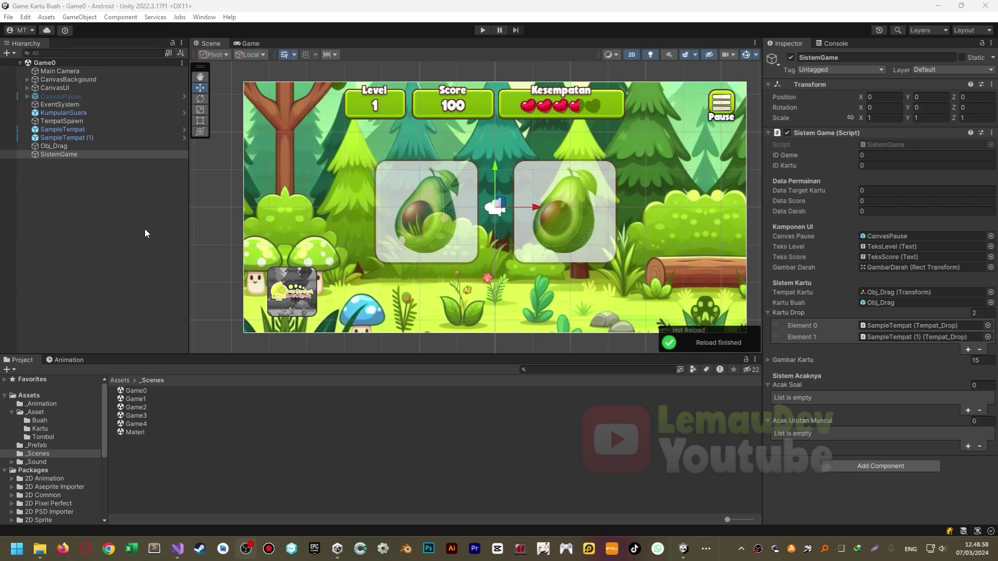
In SistemGame.cs, add the static keyword to the int IDGame field declaration.
key(alt+Tab)
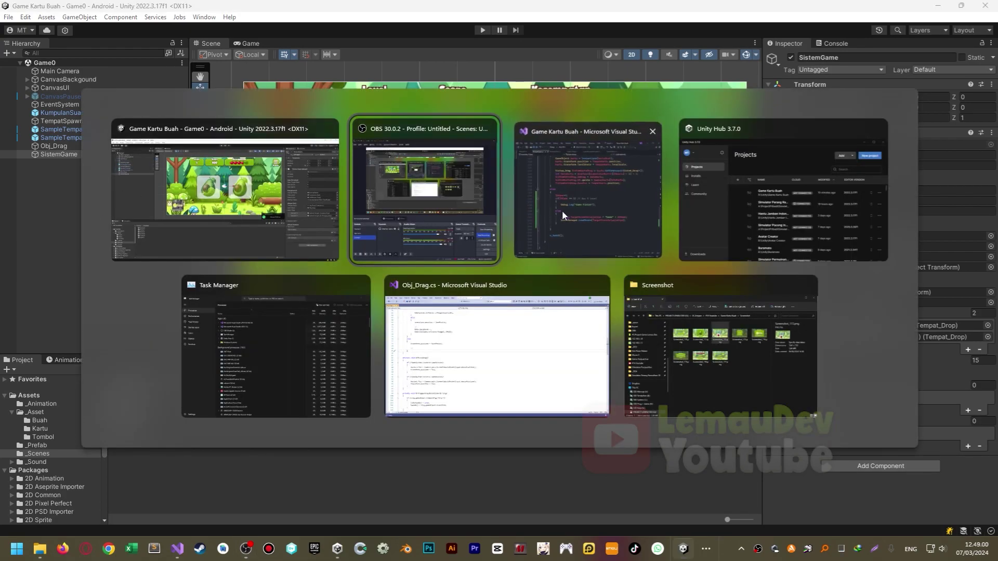
click(563, 210)
scroll(505, 283, up, 7)
scroll(505, 283, up, 10)
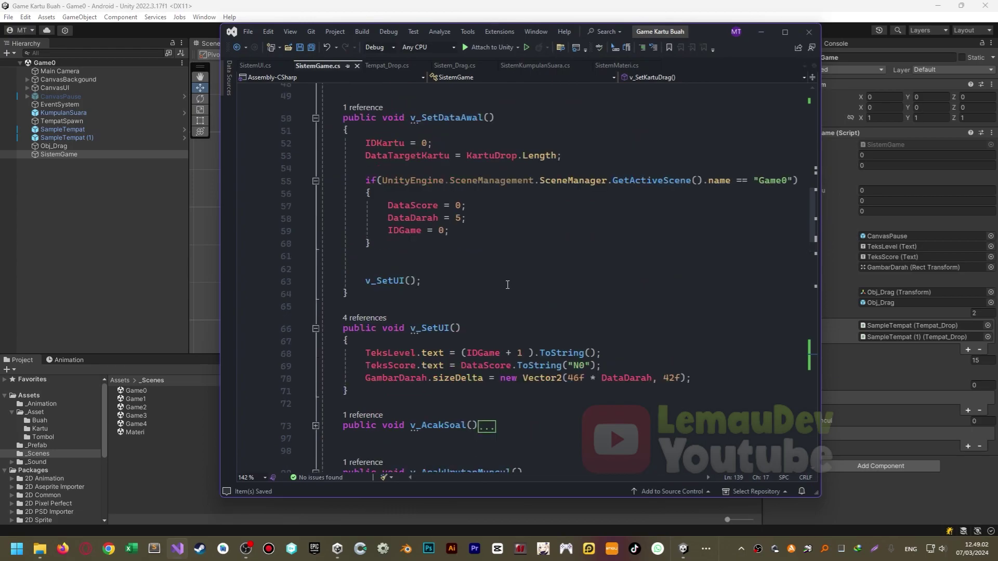
scroll(505, 283, up, 7)
scroll(507, 285, up, 7)
scroll(510, 287, up, 5)
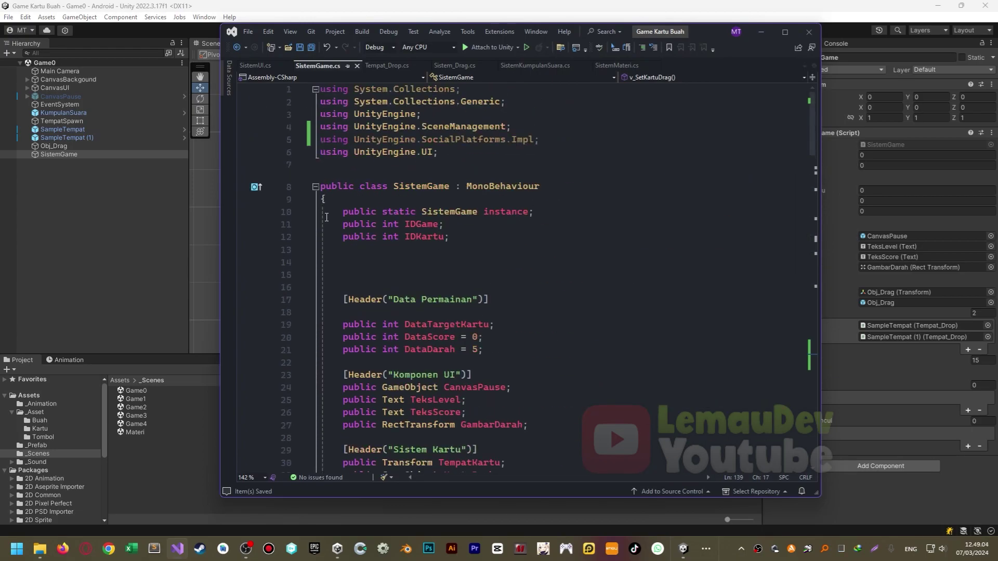
click(417, 225)
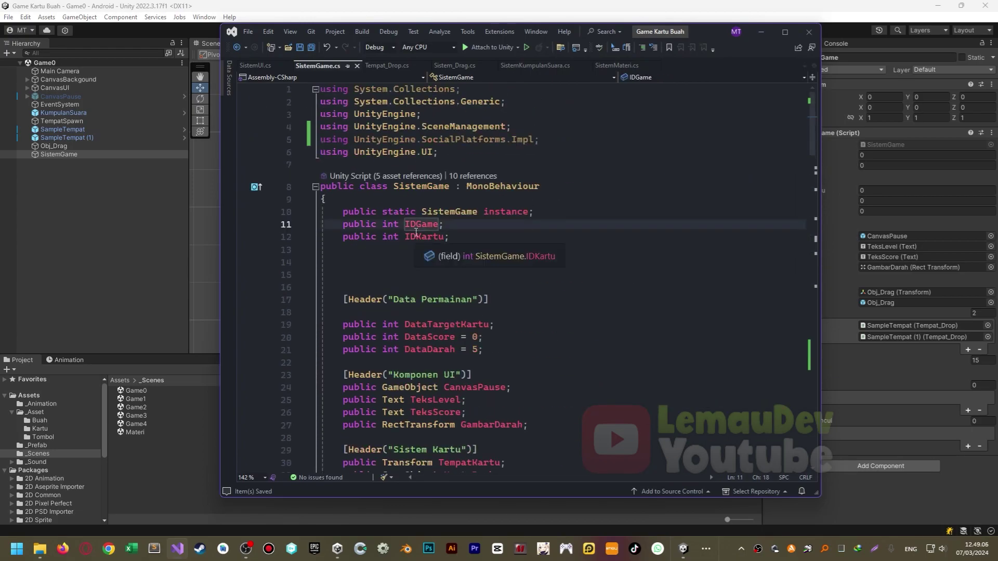
click(395, 274)
click(383, 224)
text(sta)
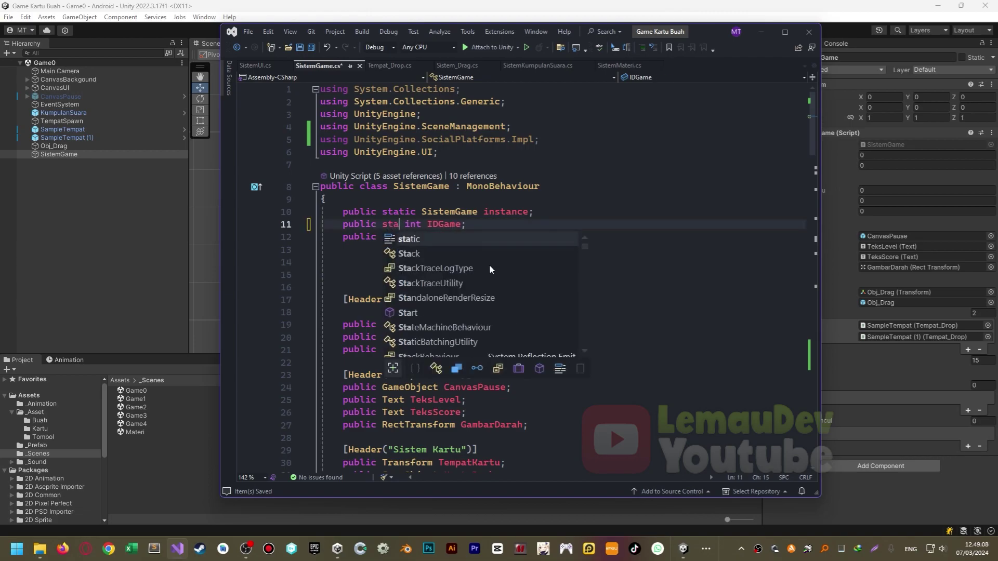
text(t)
key(Tab)
click(516, 283)
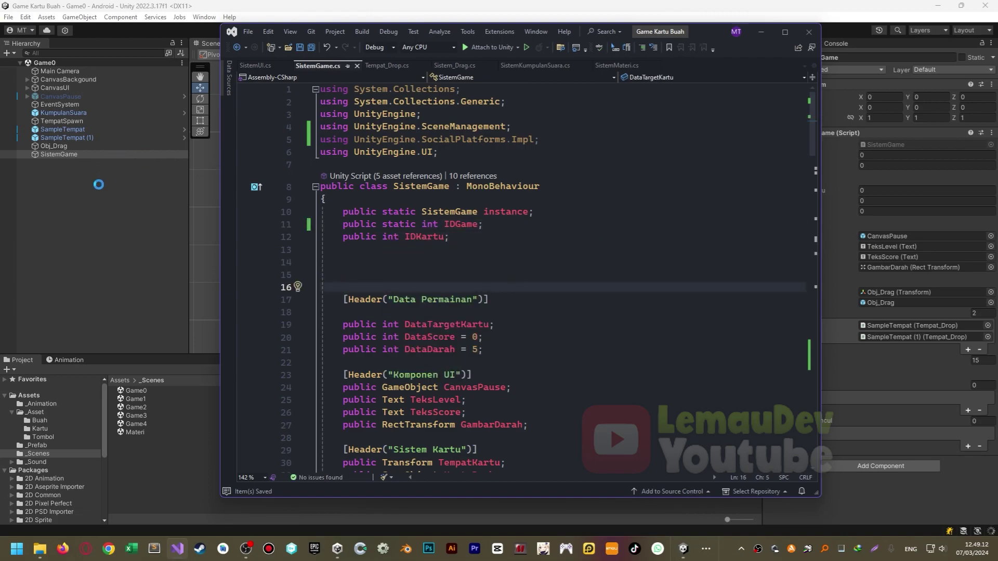
click(54, 188)
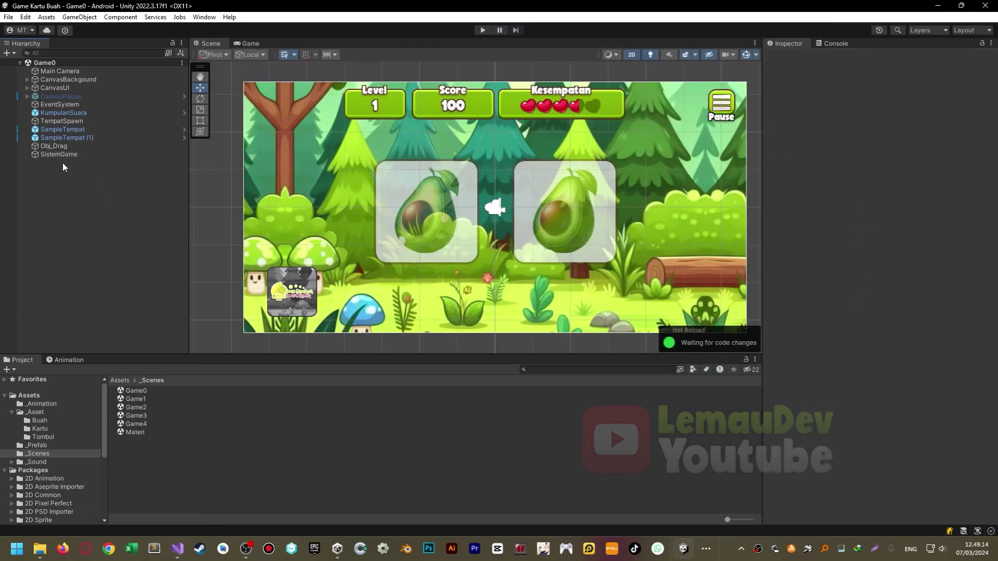
click(134, 399)
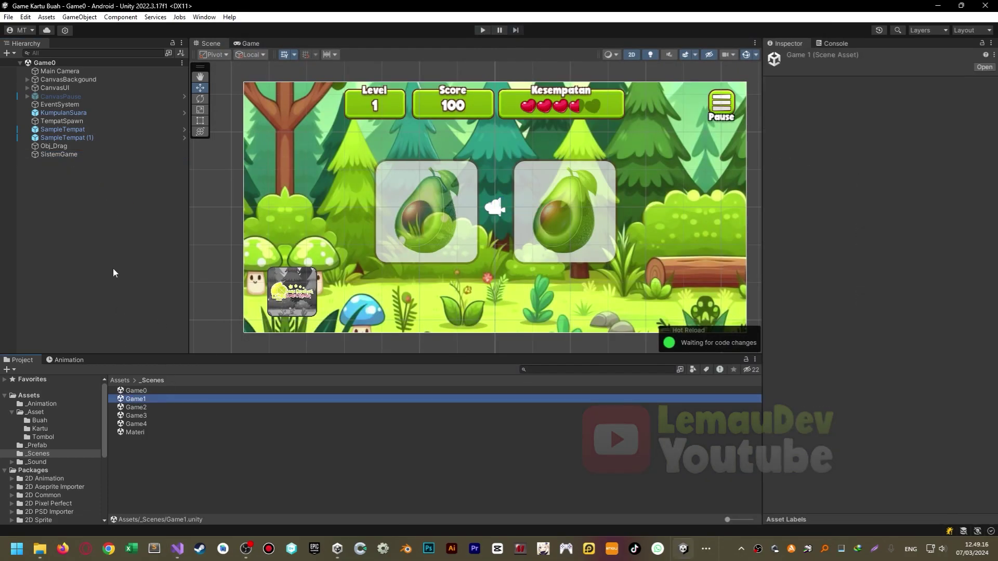
click(64, 154)
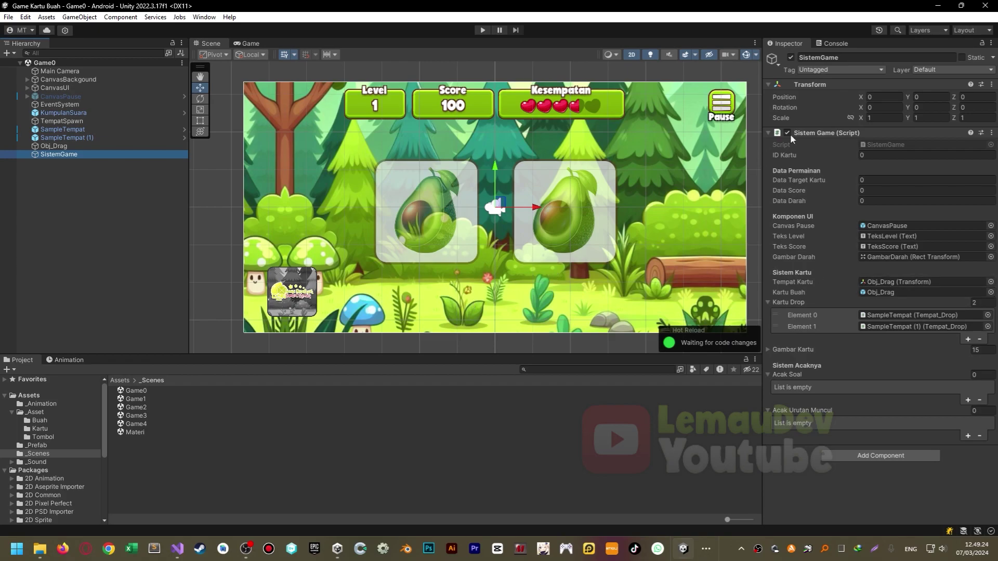
key(alt+Tab)
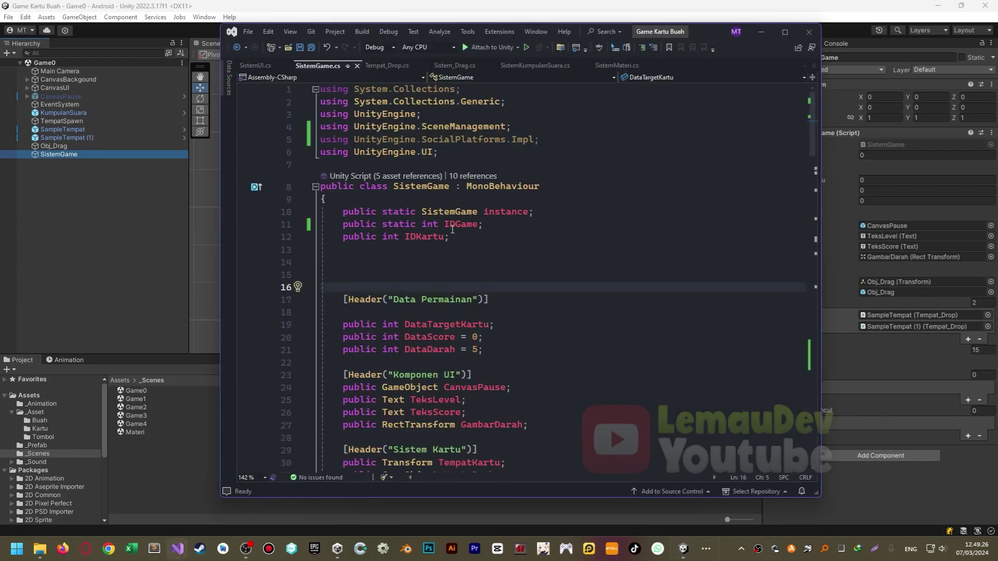
key(alt+Tab)
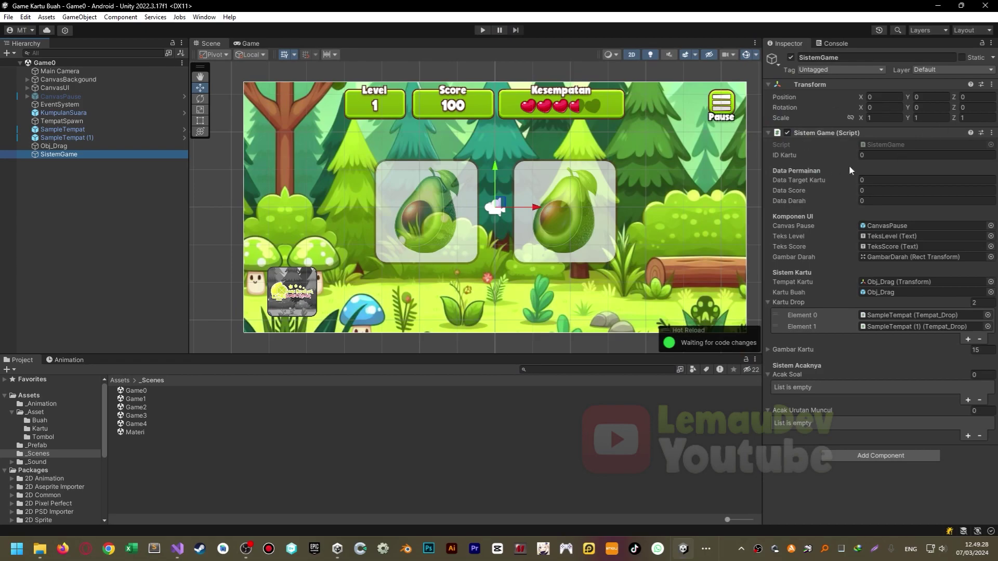
double_click(865, 146)
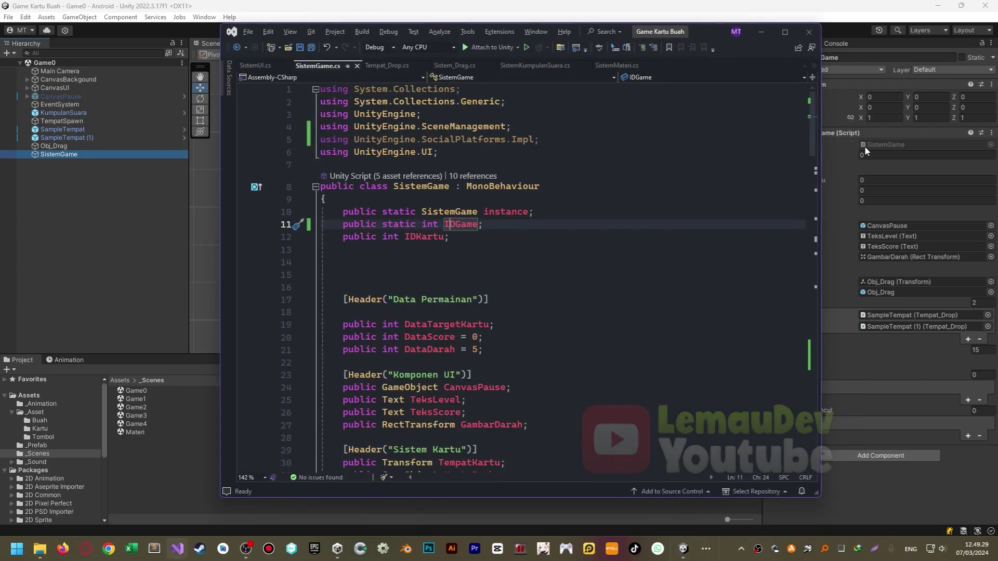
click(520, 234)
scroll(520, 235, down, 4)
scroll(531, 231, down, 1)
scroll(546, 227, down, 4)
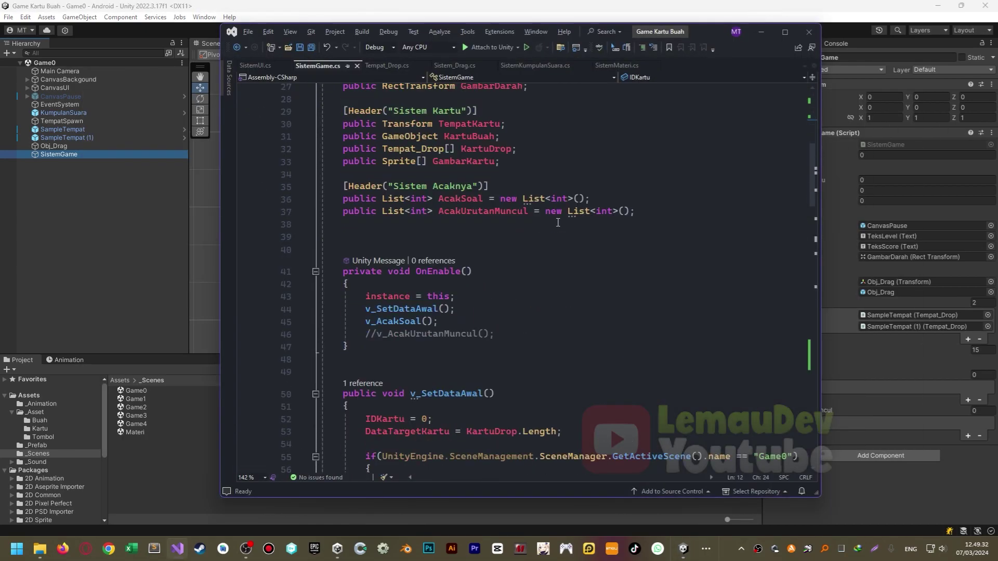
scroll(558, 222, down, 4)
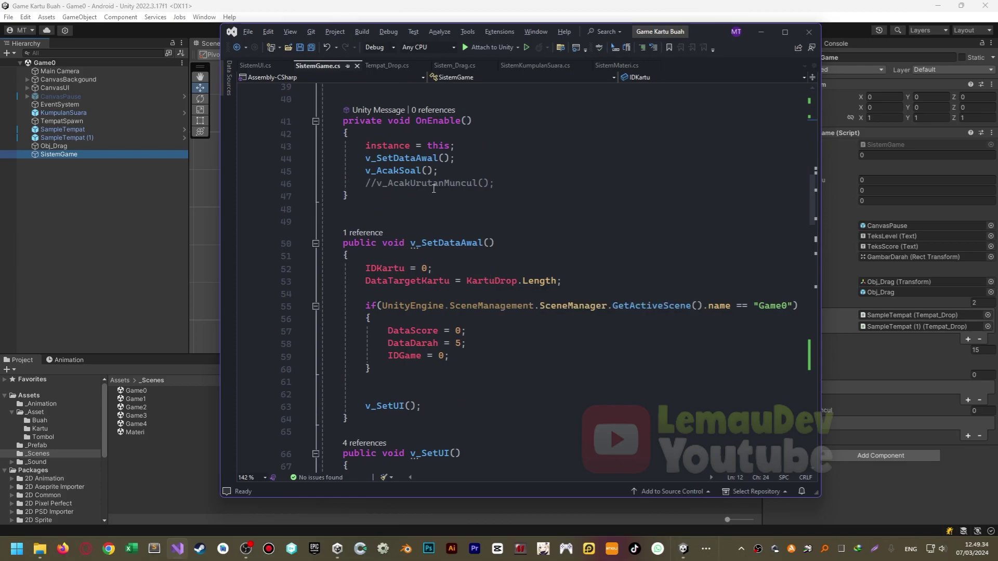
key(alt+Tab)
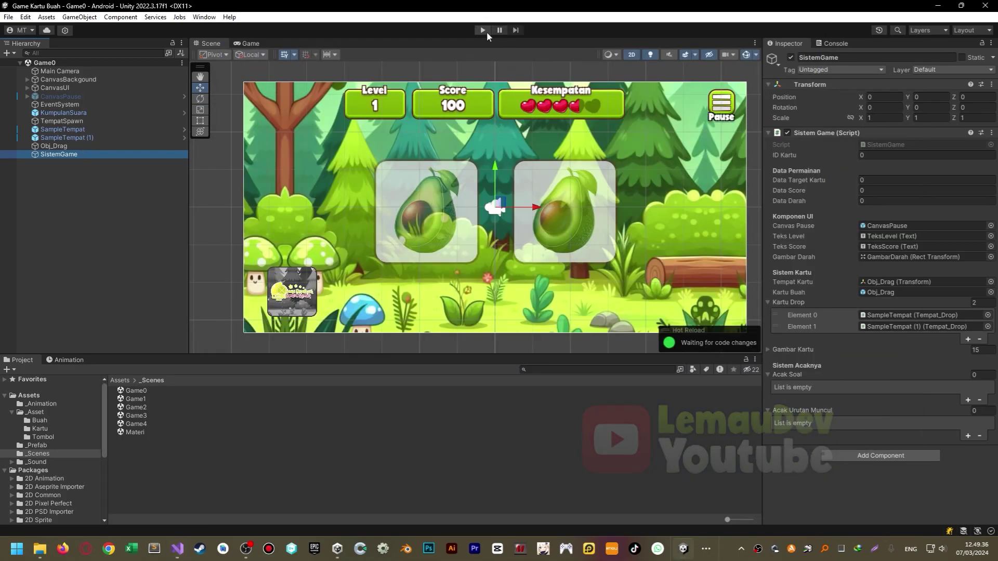
key(alt+Tab)
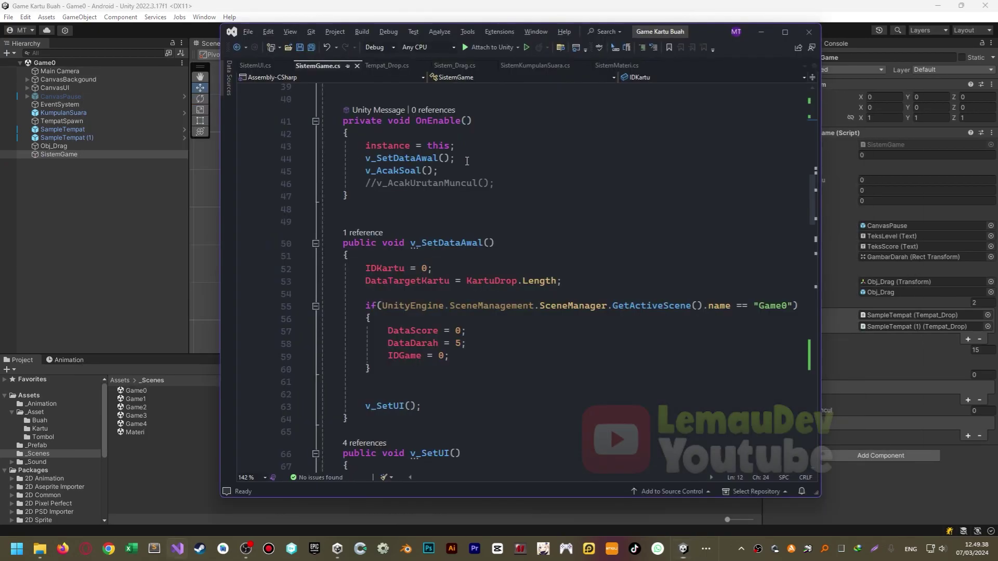
scroll(481, 213, up, 6)
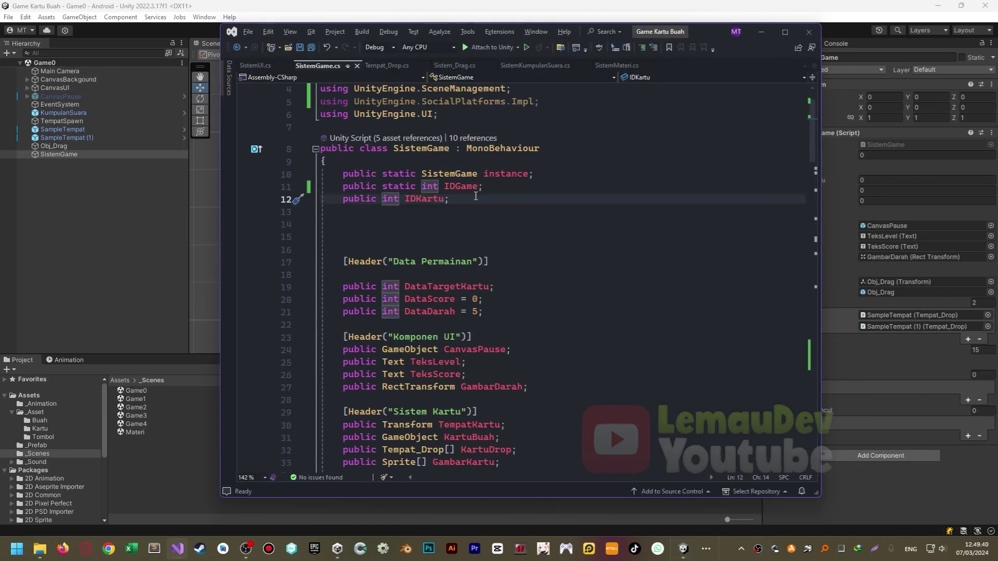
click(482, 187)
key(ctrl+s)
Play the game and match the durian, rambutan, guava and papaya cards to reach Level 3.
click(467, 20)
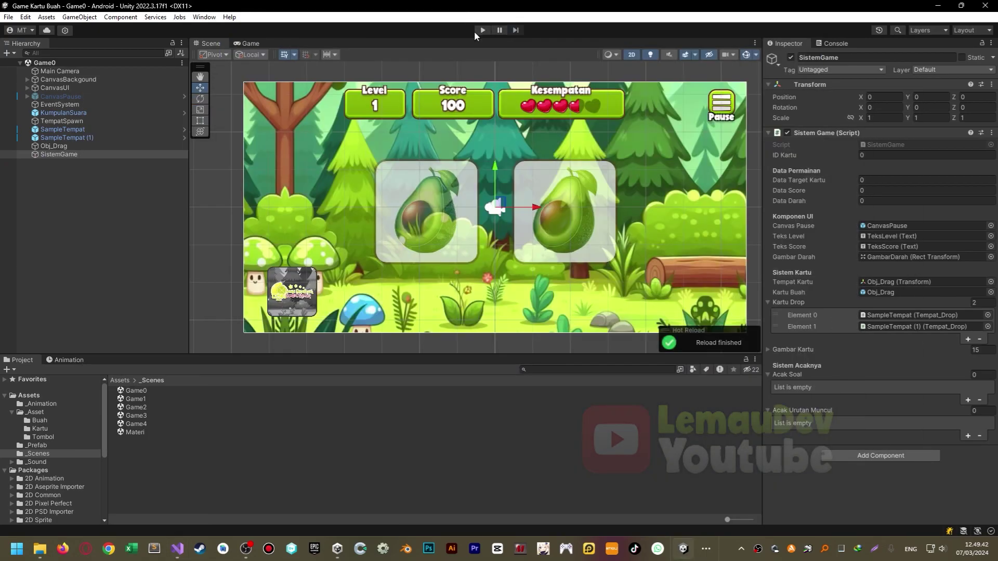
click(480, 30)
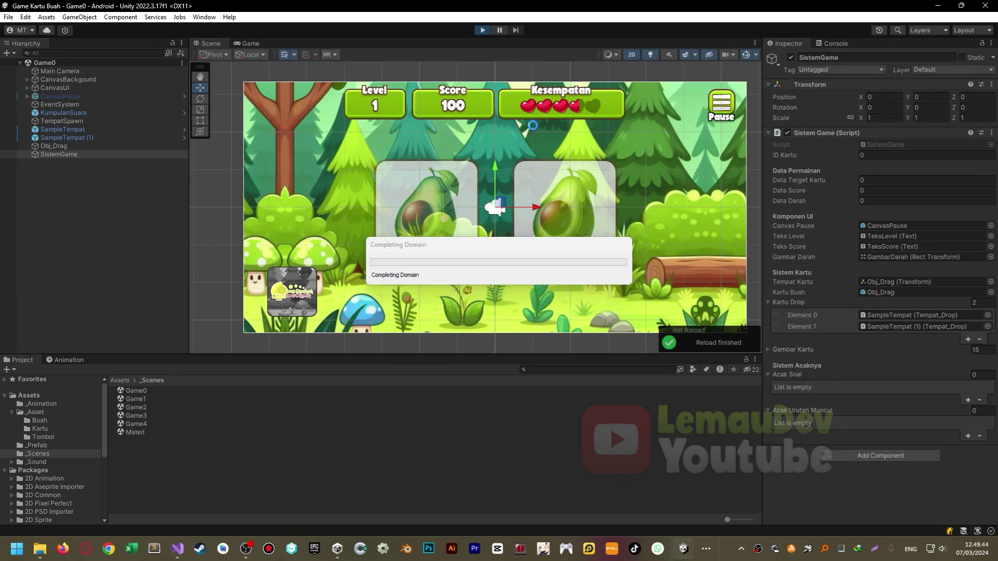
drag(243, 291, 411, 218)
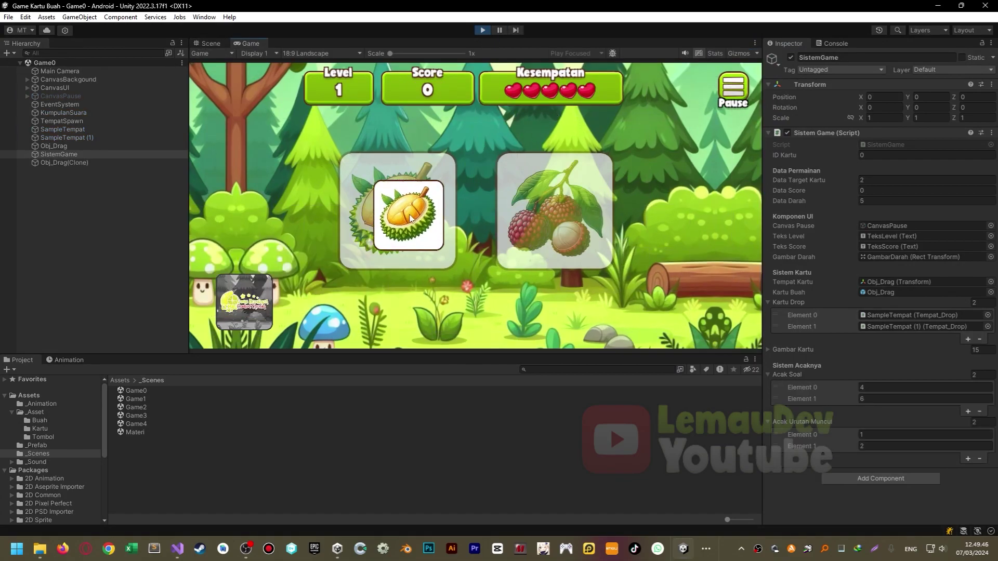
drag(244, 296, 555, 211)
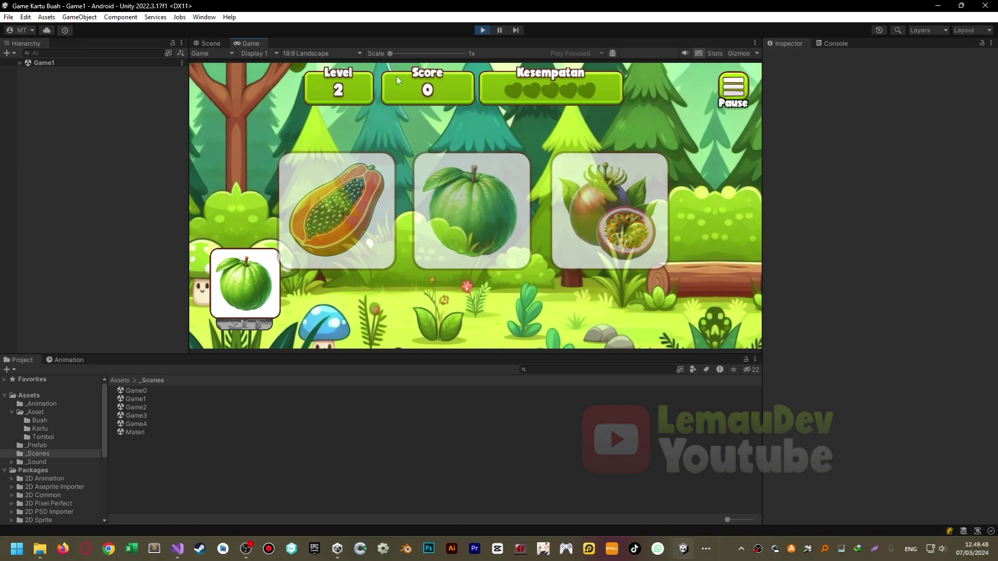
drag(231, 297, 502, 236)
mouse_move(244, 291)
mouse_down()
mouse_move(337, 214)
mouse_move(592, 231)
mouse_up()
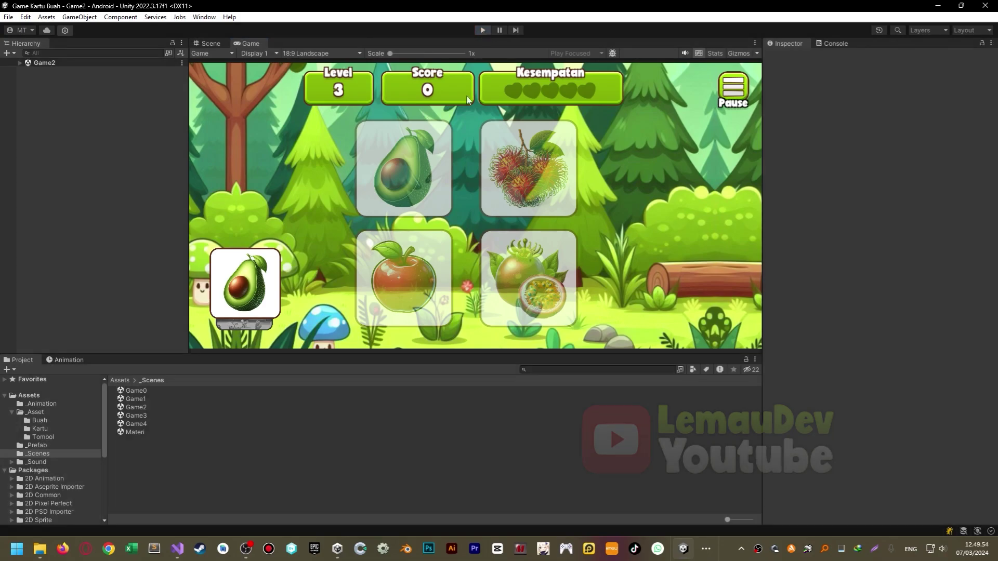
Add static to the DataScore and DataDarah declarations in SistemGame.cs and save.
key(alt+Tab)
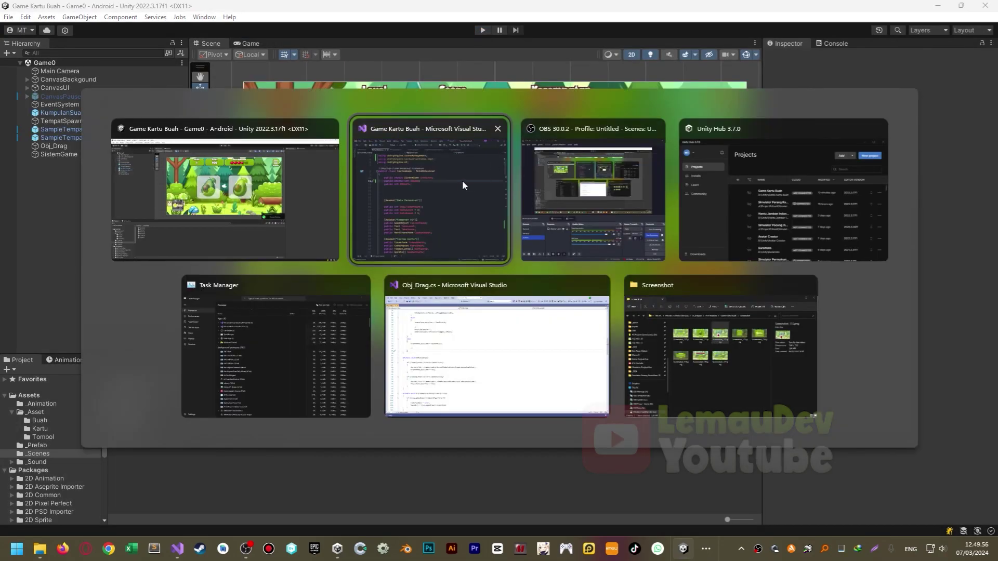
click(463, 180)
click(378, 301)
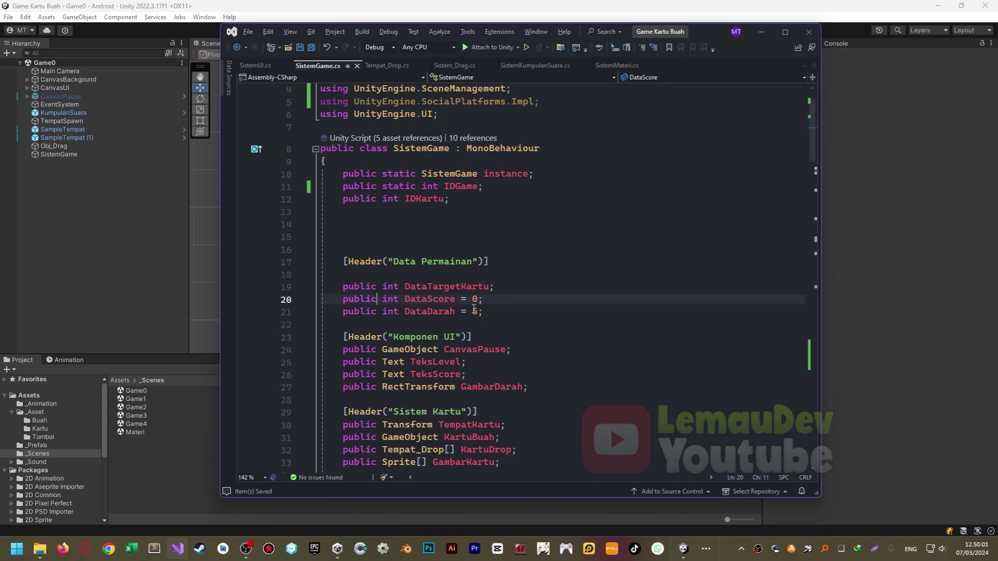
text(static)
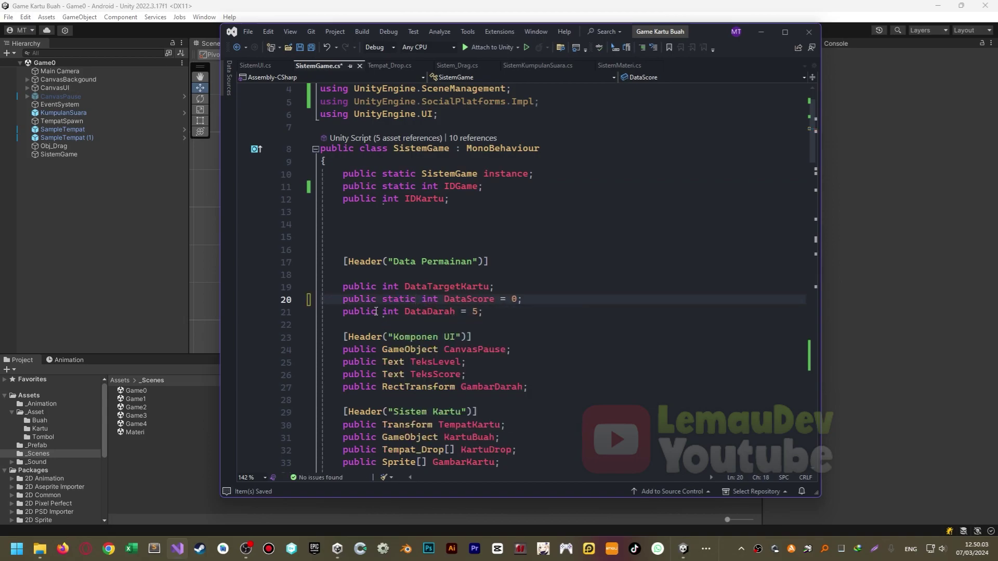
click(381, 311)
text(stat)
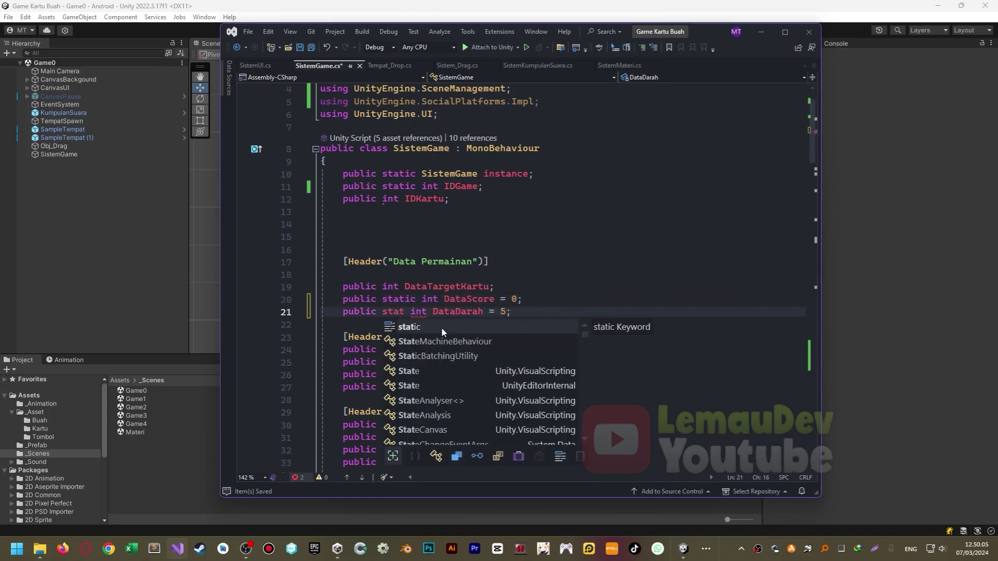
key(Tab)
key(ctrl+s)
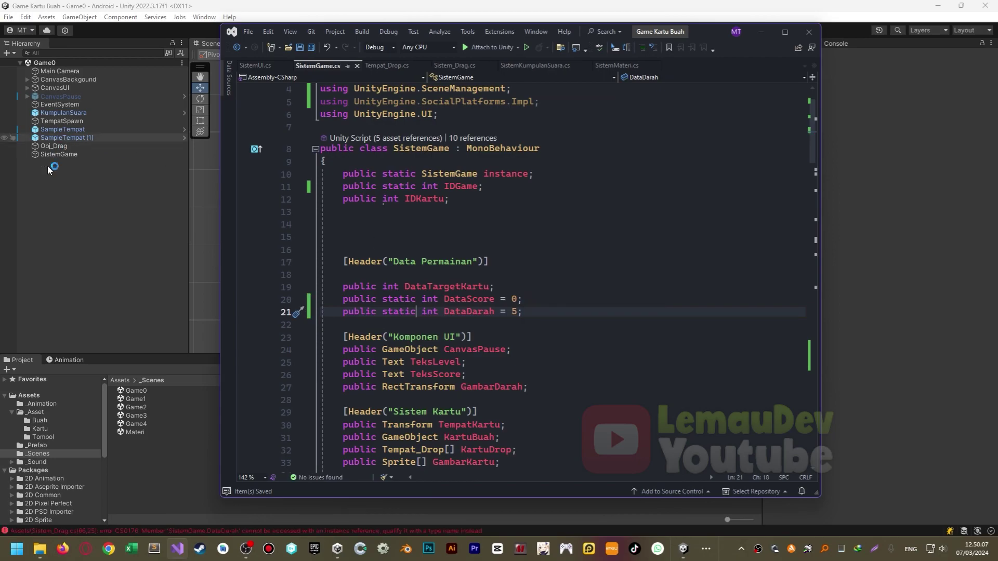
Let Unity recompile, then show the Console listing the three CS0176 errors in Sistem_Drag.cs.
click(65, 177)
click(65, 153)
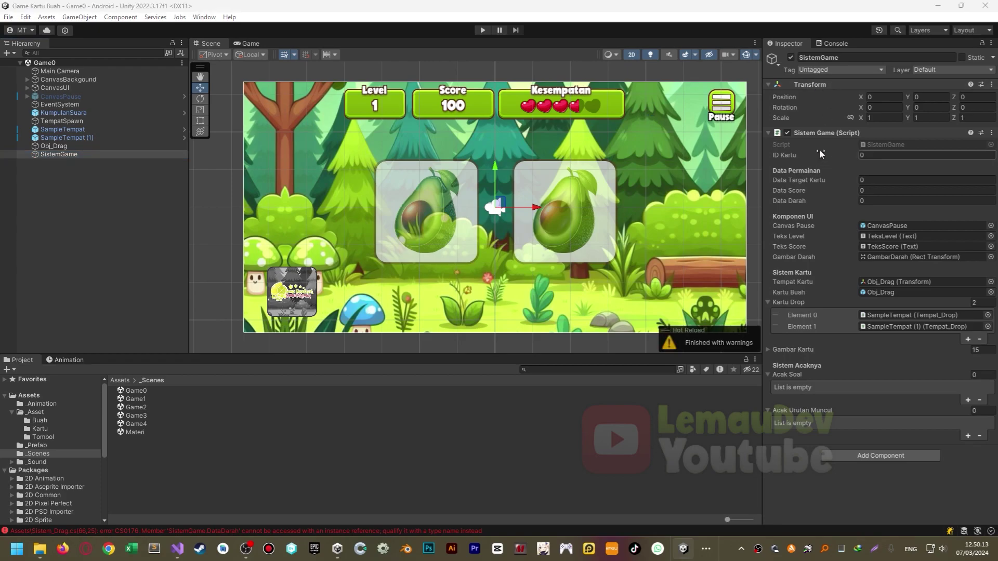
key(alt+Tab)
click(463, 232)
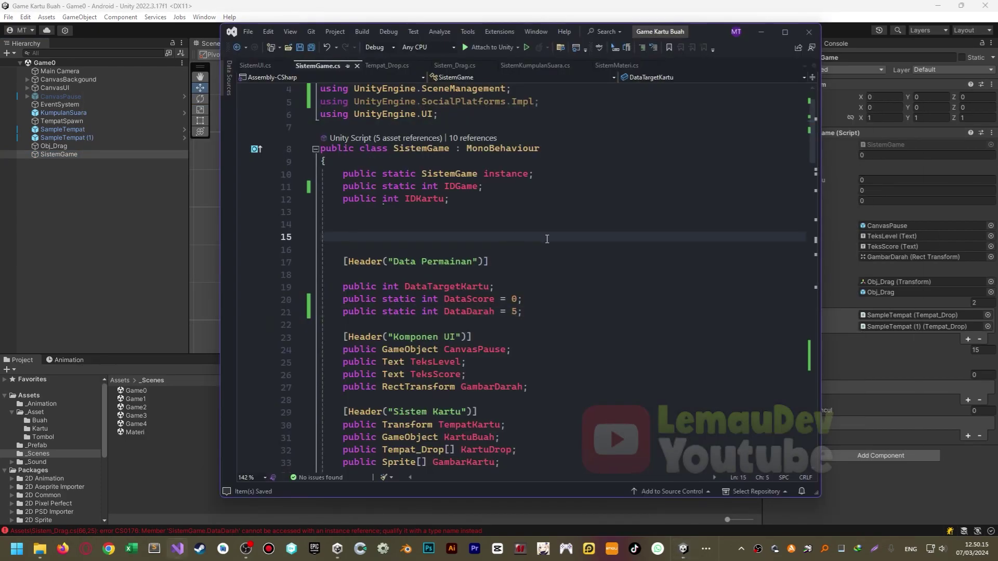
scroll(547, 239, down, 8)
scroll(547, 238, down, 9)
key(alt+Tab)
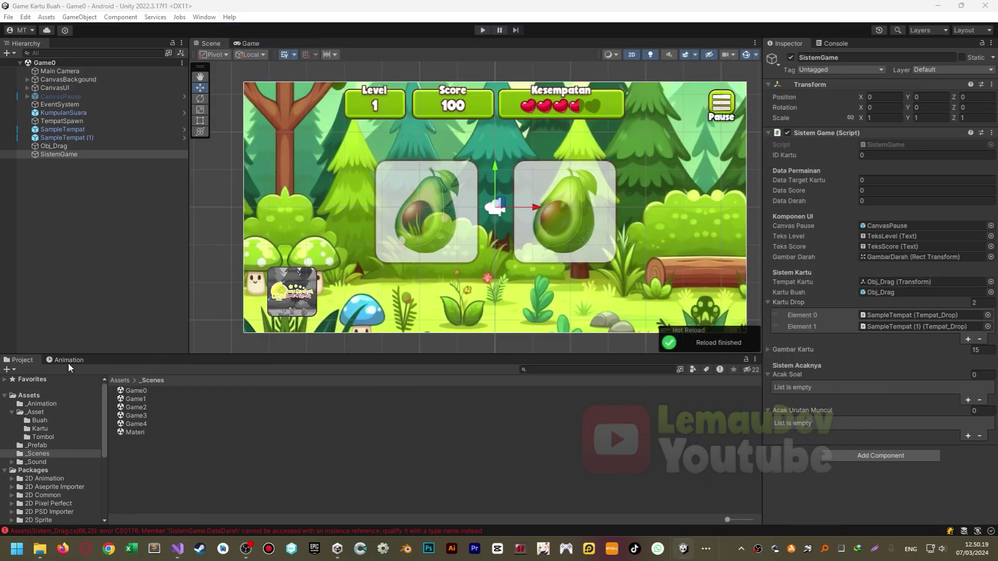
click(828, 43)
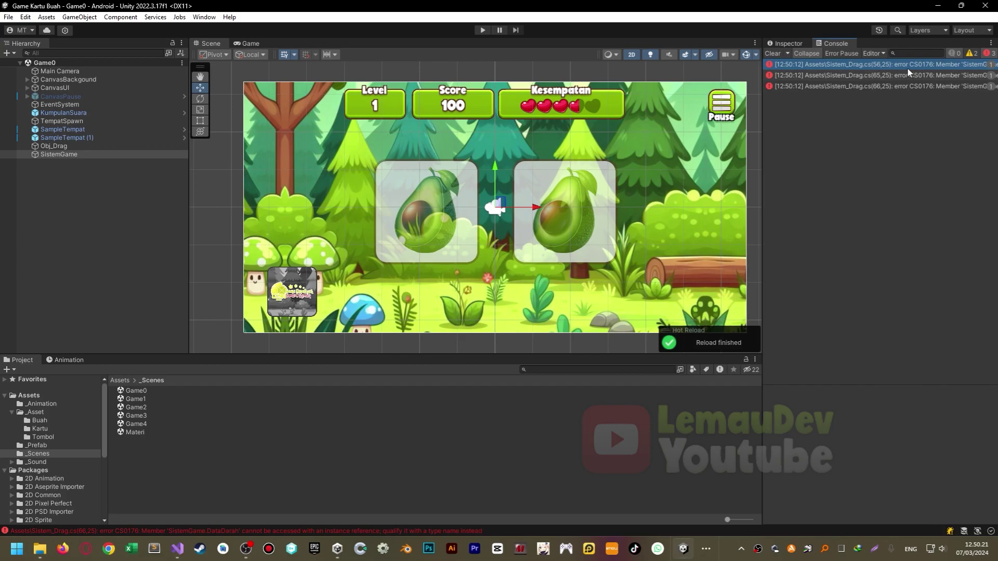
Open the first error in Sistem_Drag.cs and remove the instance reference from the DataScore += 100 line.
double_click(865, 63)
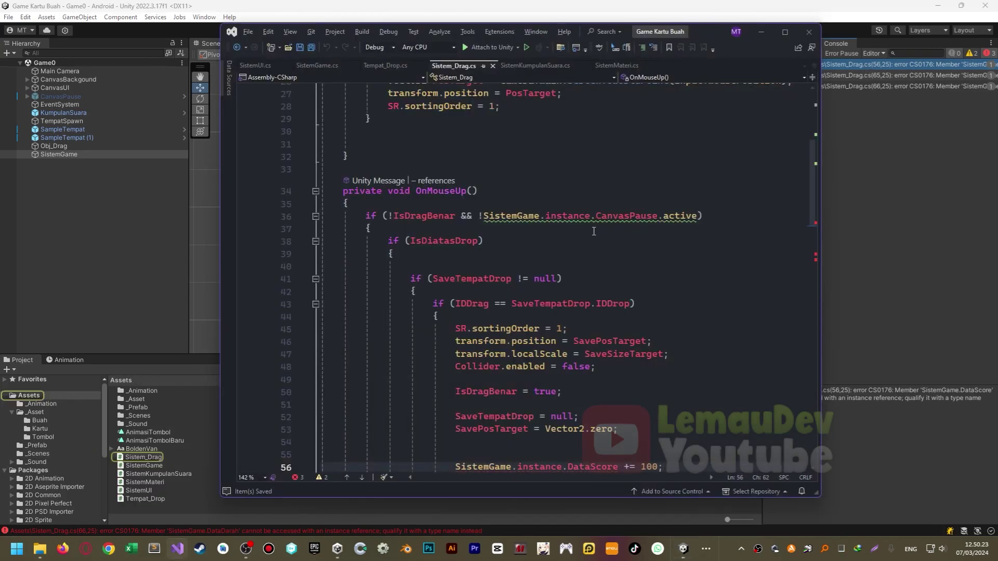
scroll(593, 231, down, 4)
click(556, 355)
click(552, 317)
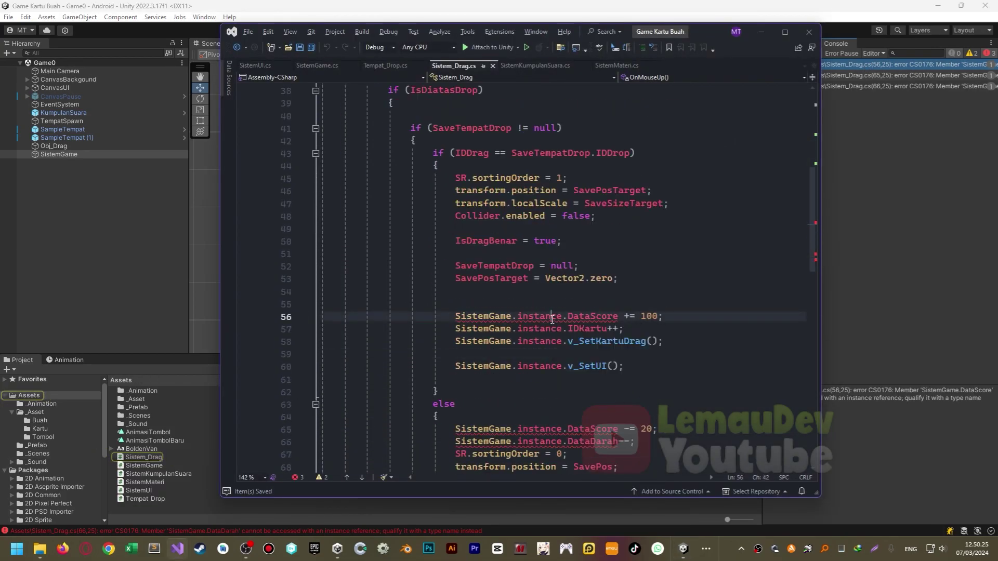
double_click(552, 317)
key(BackSpace)
key(BackSpace)
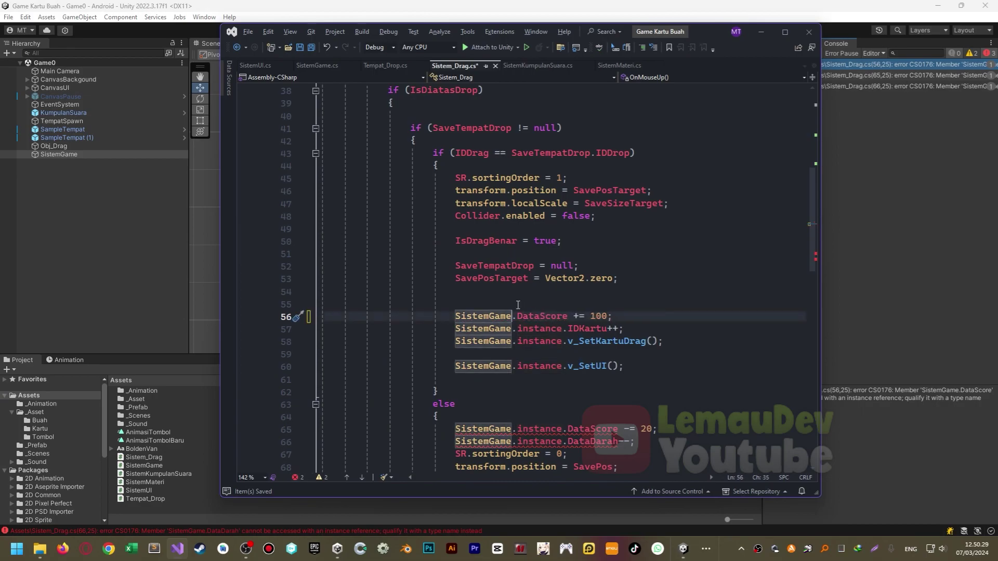
Drop the instance references on penalty lines 65 and 66, then save Sistem_Drag.cs.
scroll(585, 354, down, 2)
click(536, 354)
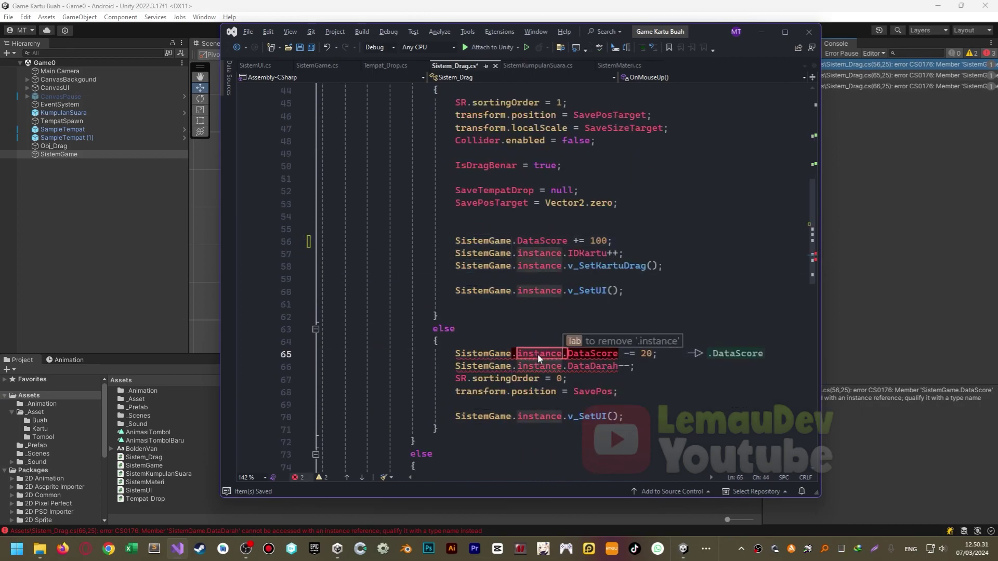
key(Tab)
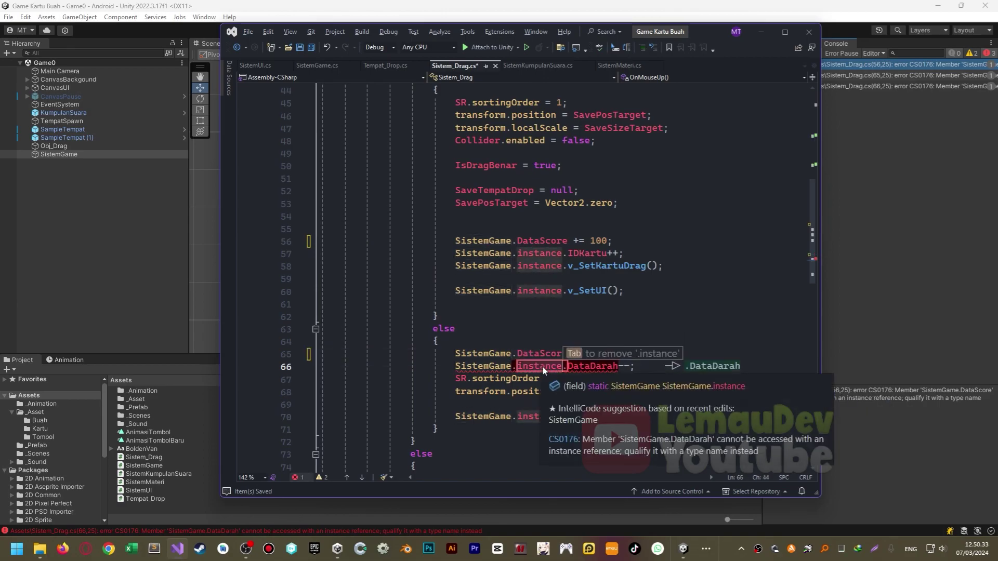
key(Tab)
click(716, 343)
scroll(703, 337, down, 6)
scroll(702, 337, up, 7)
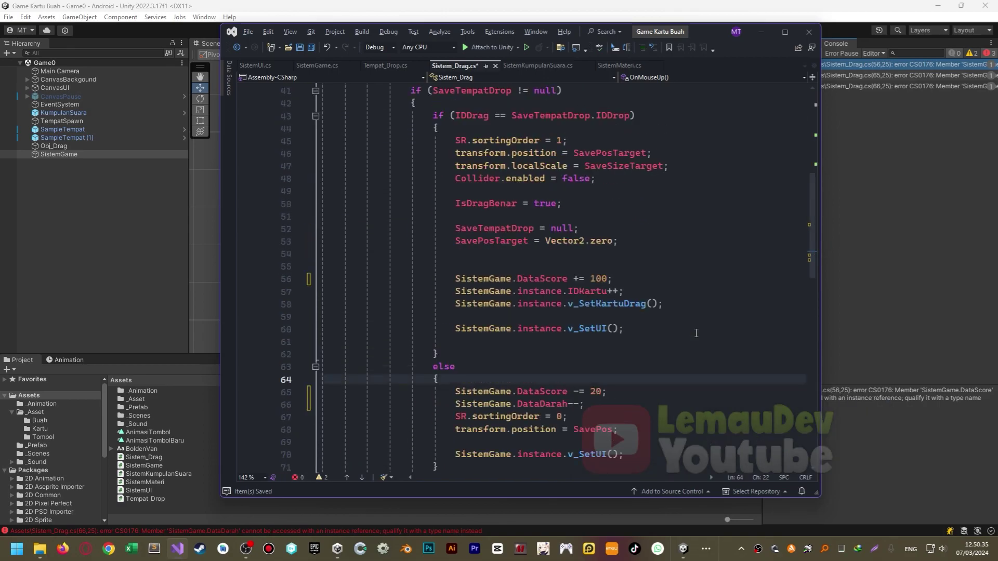
scroll(703, 337, up, 4)
key(ctrl+s)
scroll(686, 317, up, 5)
scroll(686, 317, up, 3)
scroll(686, 316, down, 6)
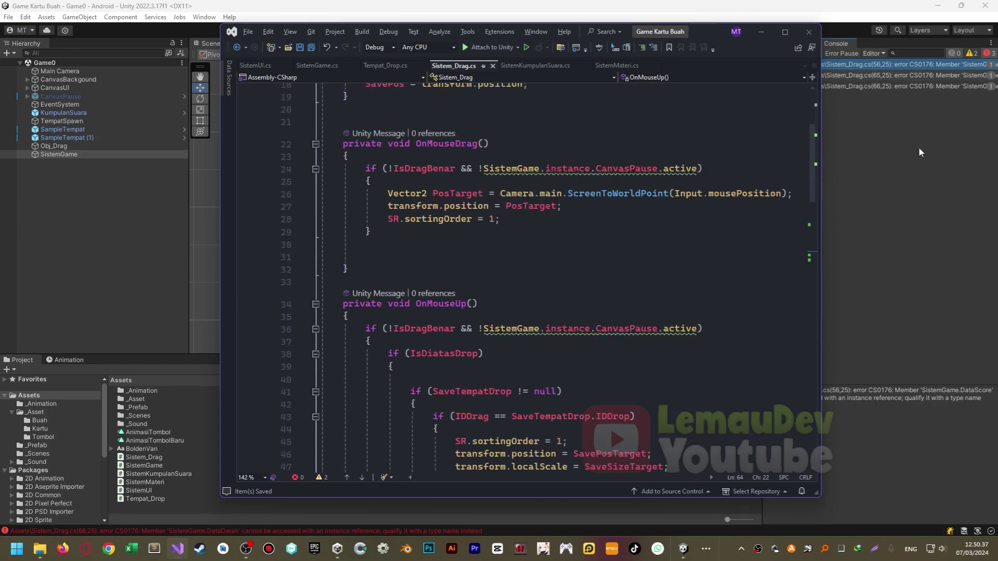
click(918, 146)
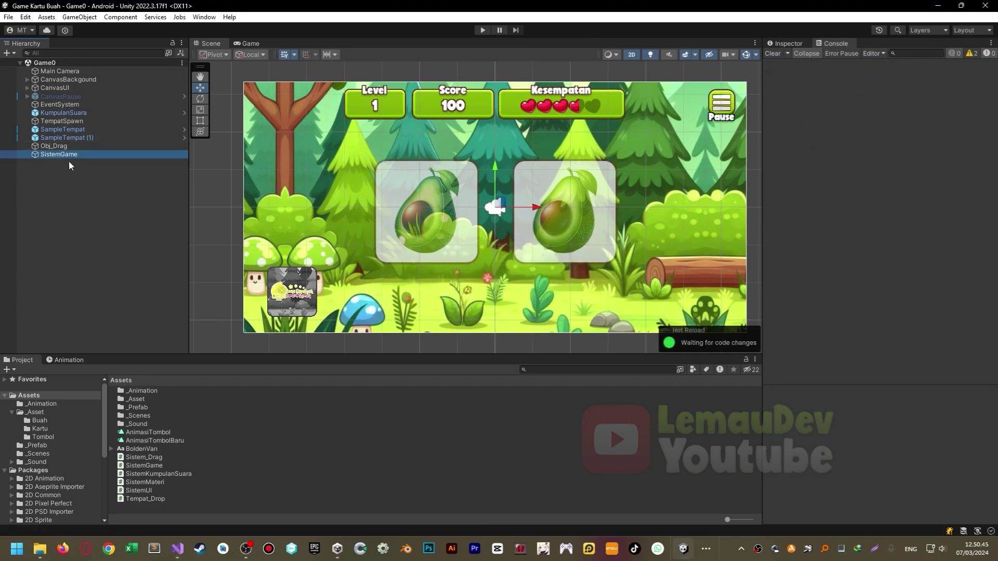
Select SistemGame, start Play, and match banana, watermelon, guava, pineapple, durian, avocado, apple and rambutan cards.
click(783, 43)
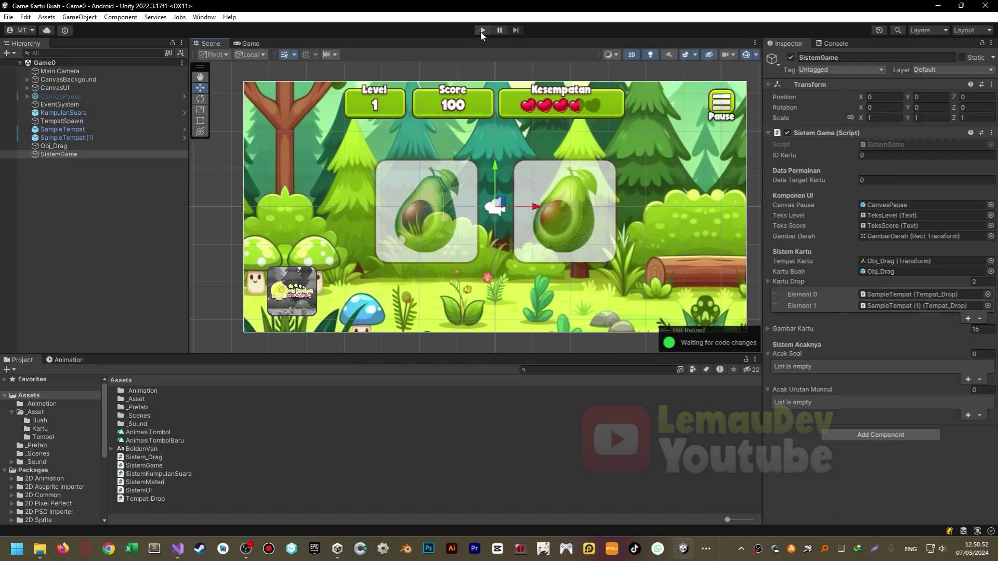
click(482, 30)
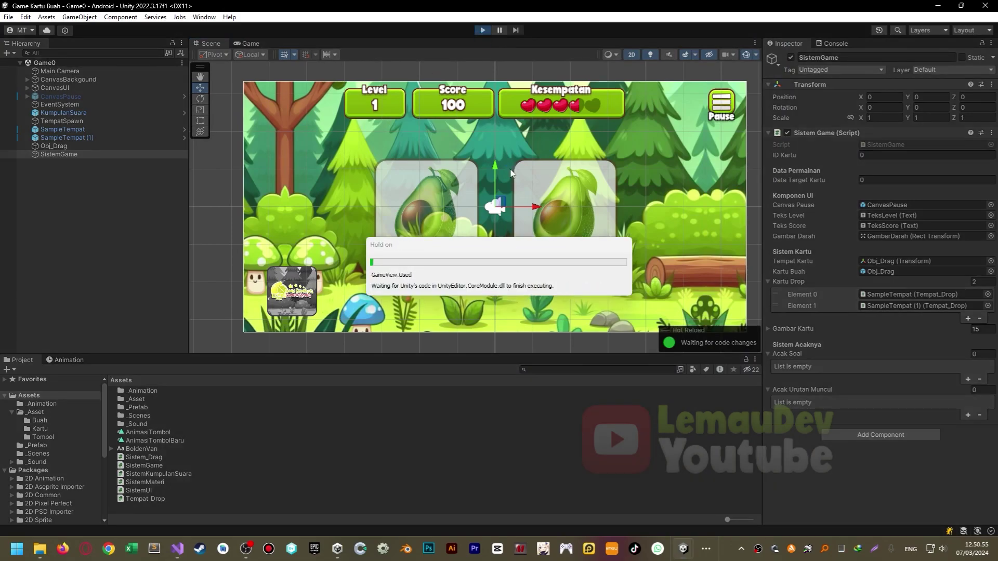
drag(258, 291, 398, 208)
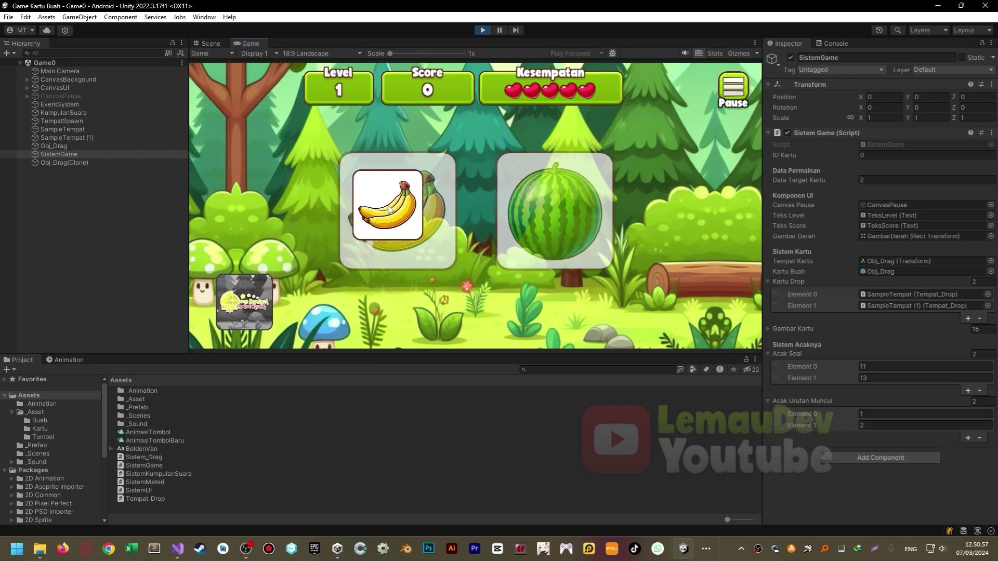
drag(245, 284, 554, 211)
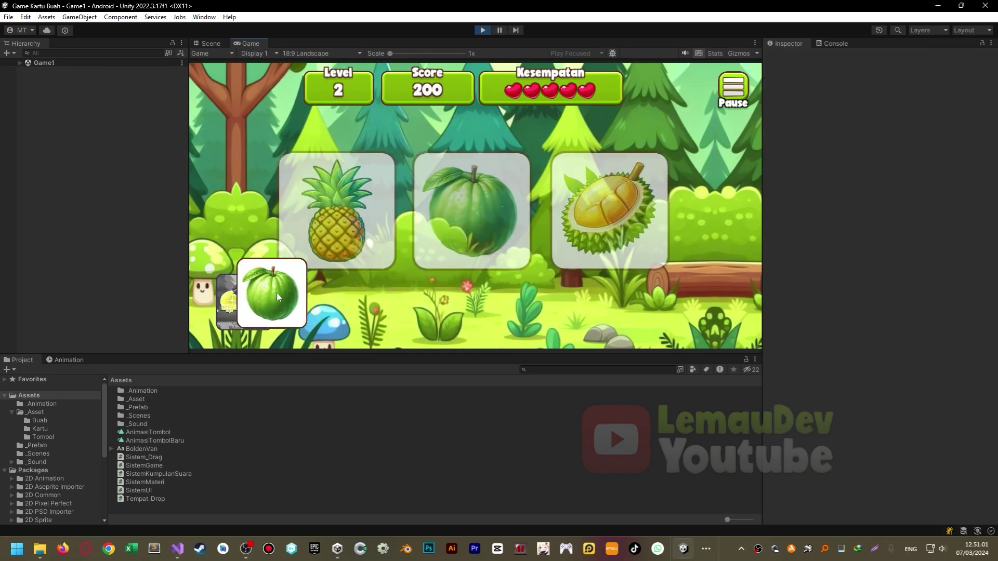
drag(277, 292, 472, 214)
mouse_move(245, 286)
mouse_down()
mouse_move(350, 244)
mouse_move(343, 234)
mouse_move(609, 211)
mouse_up()
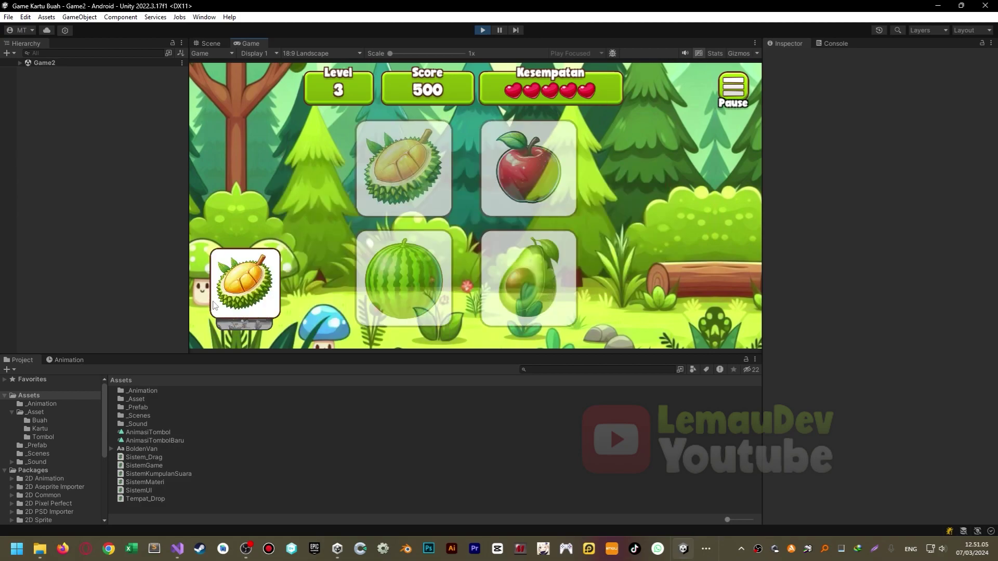
drag(215, 305, 404, 168)
drag(244, 291, 516, 273)
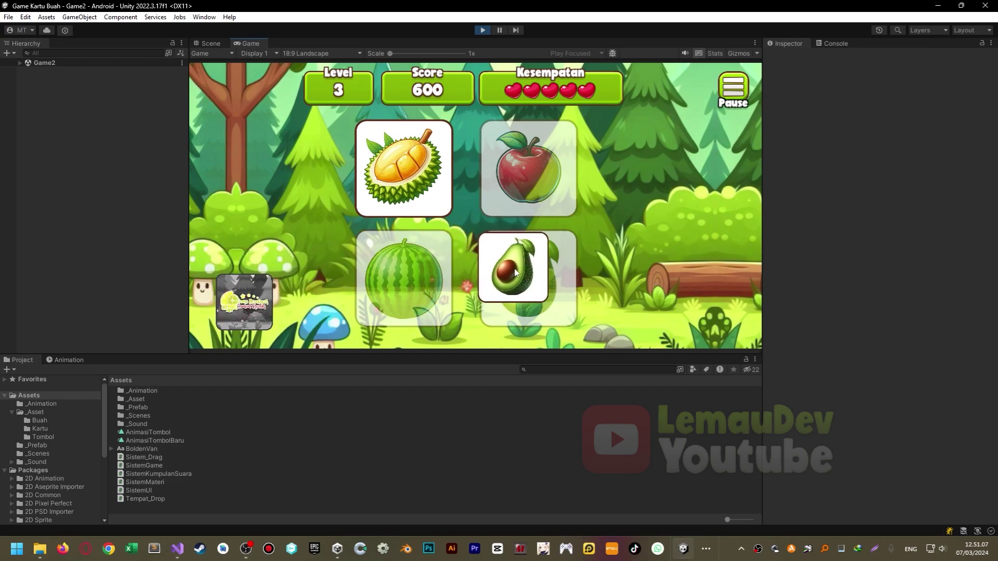
drag(244, 286, 408, 278)
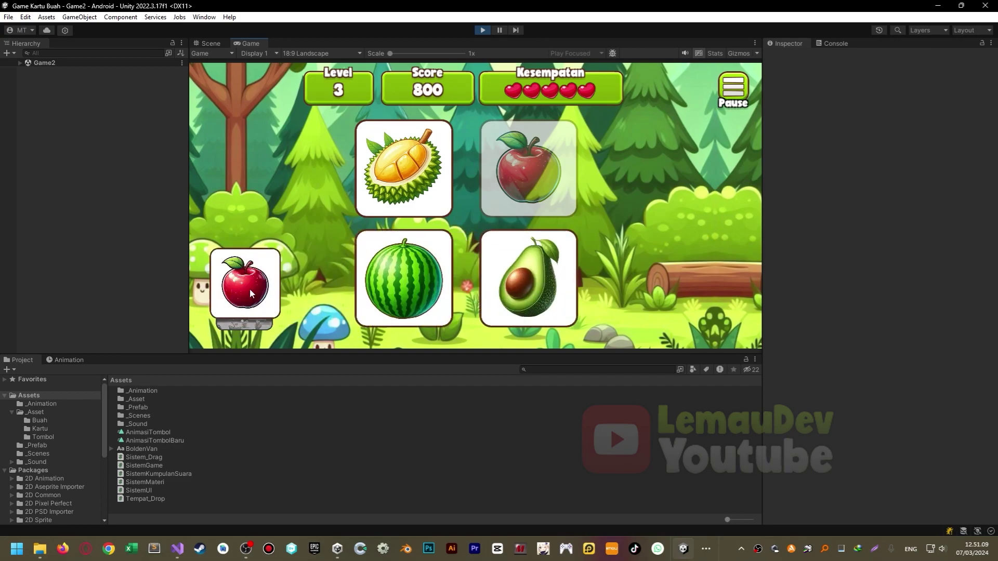
drag(250, 294, 530, 177)
mouse_move(244, 286)
mouse_down()
mouse_move(372, 268)
mouse_move(582, 276)
mouse_up()
Match the remaining banana, watermelon, apple, guava, durian, mango, pineapple and salak cards, then check the Console.
drag(244, 286, 314, 208)
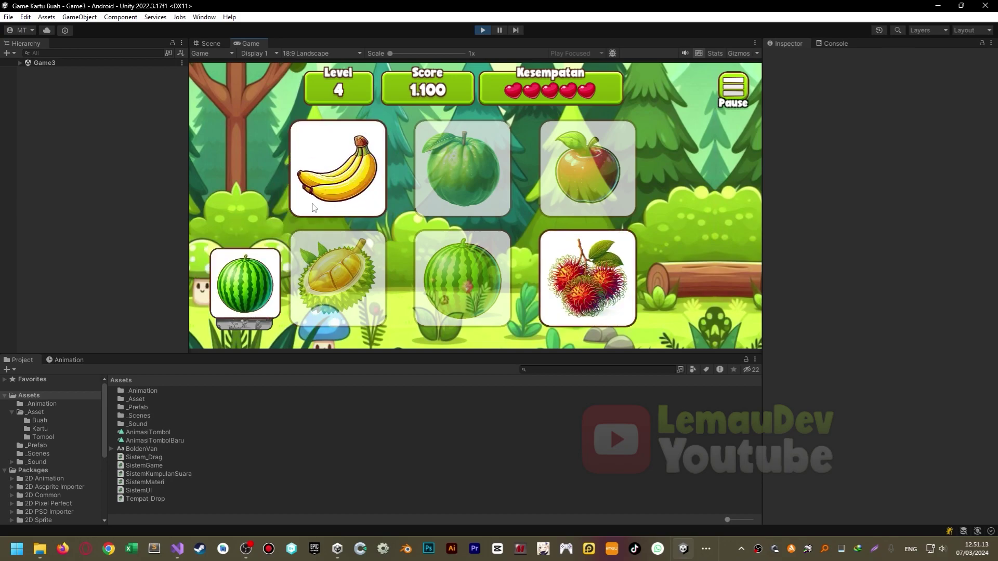
drag(262, 282, 458, 275)
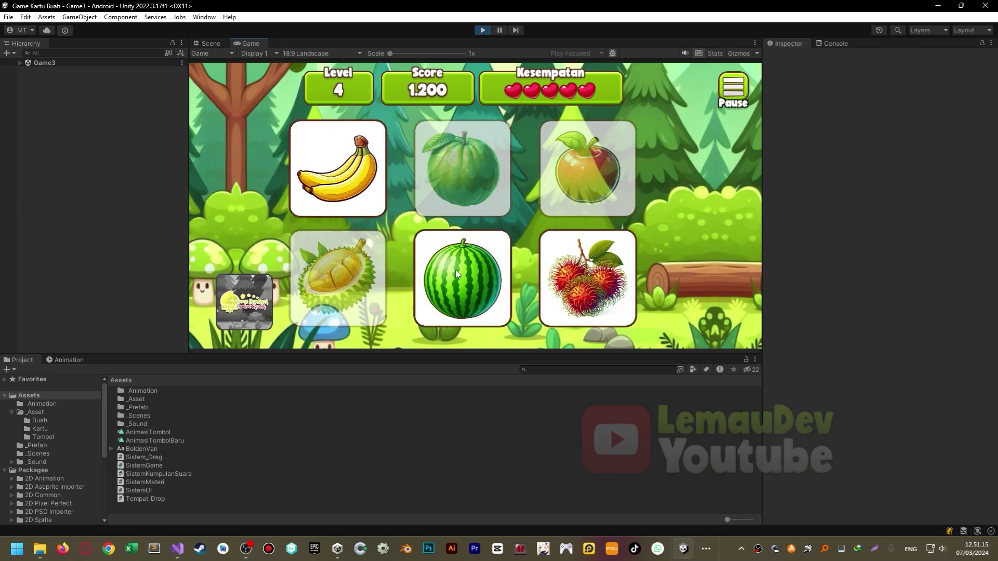
drag(395, 260, 507, 272)
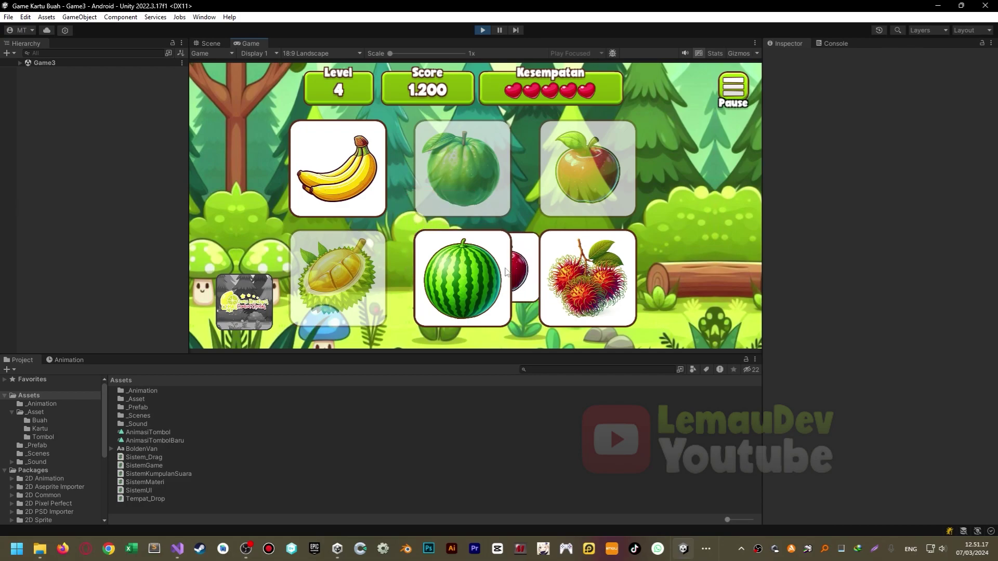
drag(507, 271, 581, 181)
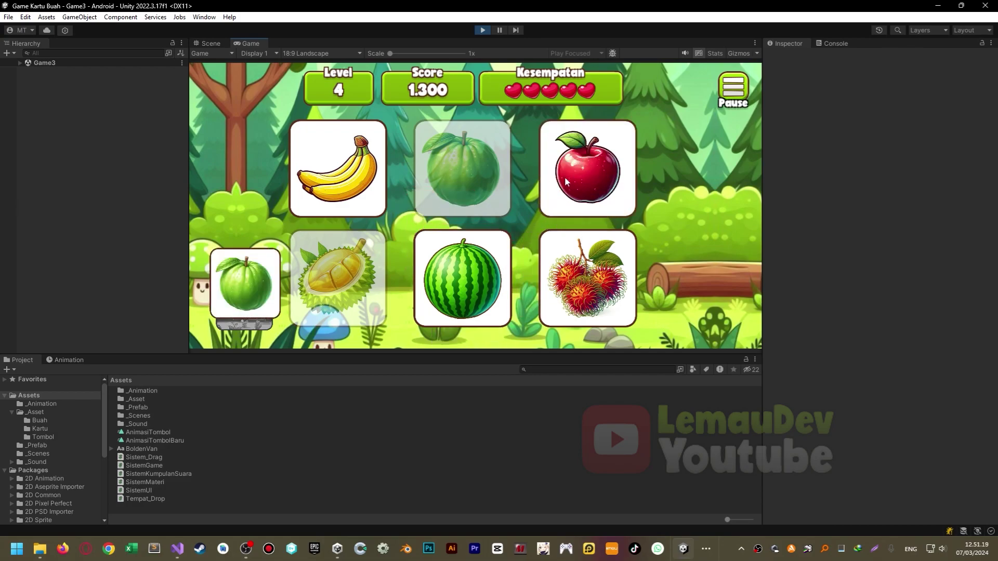
drag(245, 288, 462, 171)
mouse_move(245, 286)
mouse_down()
mouse_move(348, 173)
mouse_move(422, 192)
mouse_move(462, 172)
mouse_up()
drag(244, 291, 346, 277)
drag(244, 284, 598, 257)
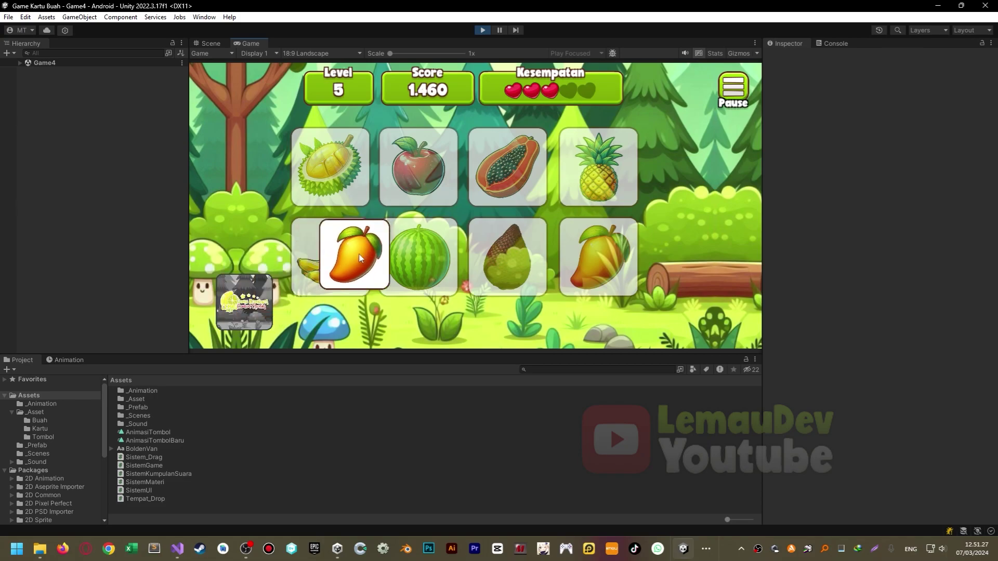
mouse_move(241, 283)
mouse_down()
mouse_move(331, 167)
mouse_move(350, 262)
mouse_move(411, 262)
mouse_up()
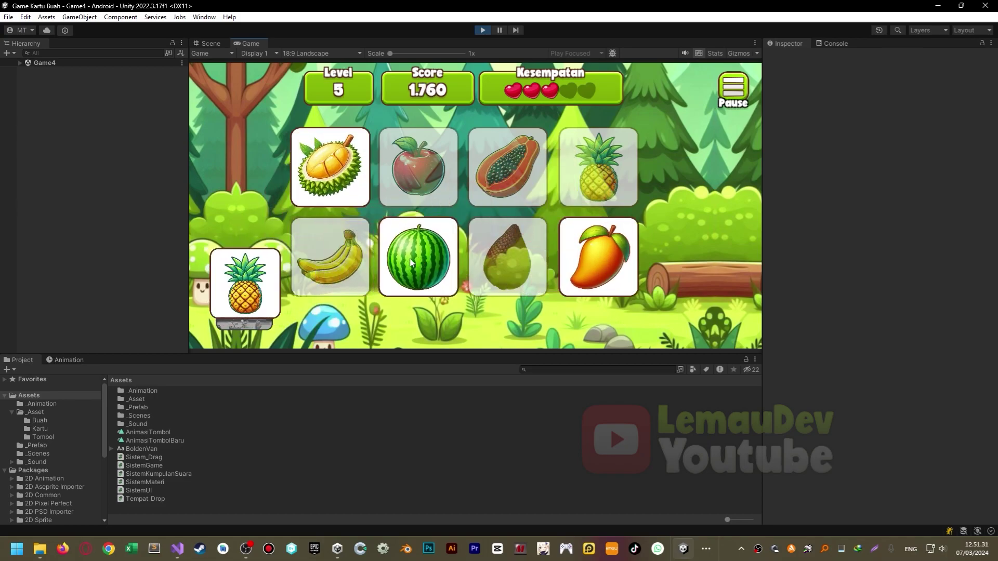
drag(261, 301, 598, 166)
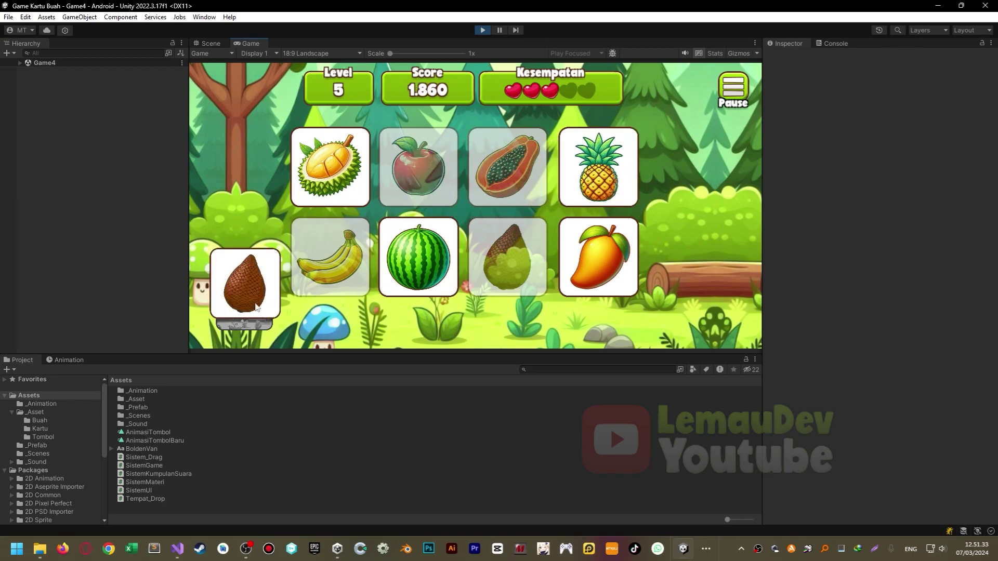
mouse_move(244, 286)
mouse_down()
mouse_move(507, 258)
mouse_move(310, 259)
mouse_move(508, 168)
mouse_move(400, 203)
mouse_move(419, 168)
mouse_up()
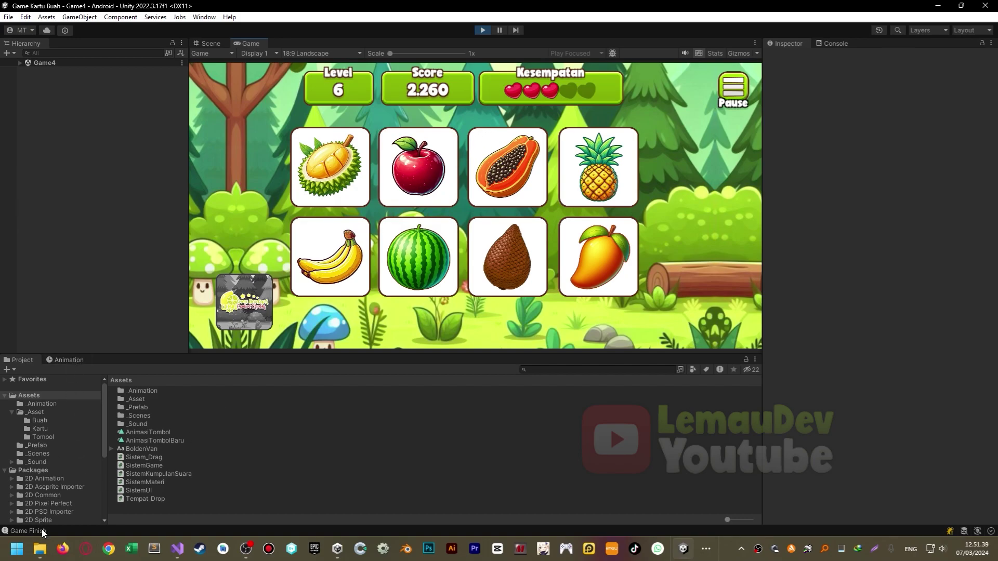
click(837, 45)
Inspect the Game Finish log entry and open Sistem_Drag.cs from Assets.
click(815, 66)
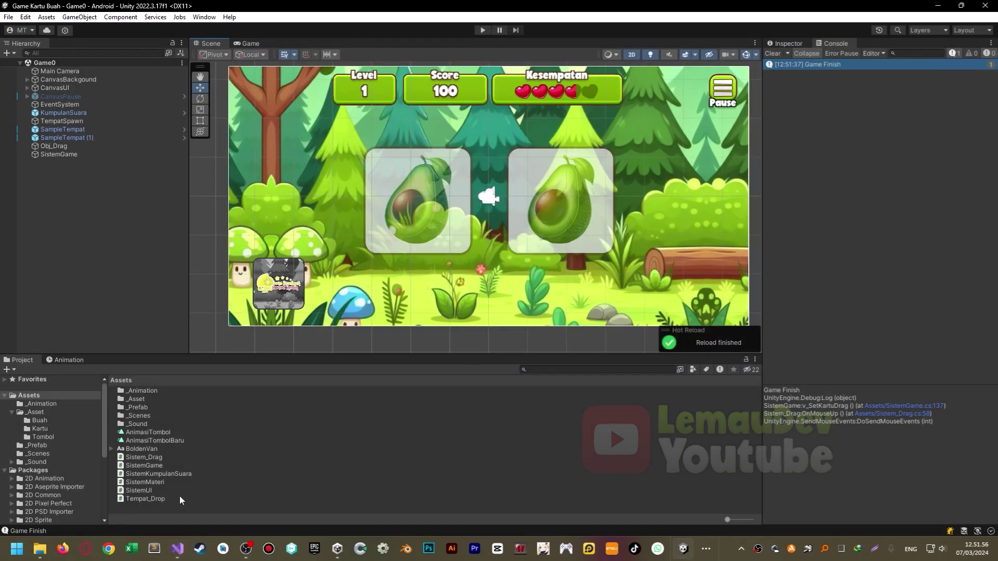
double_click(143, 460)
scroll(529, 300, up, 7)
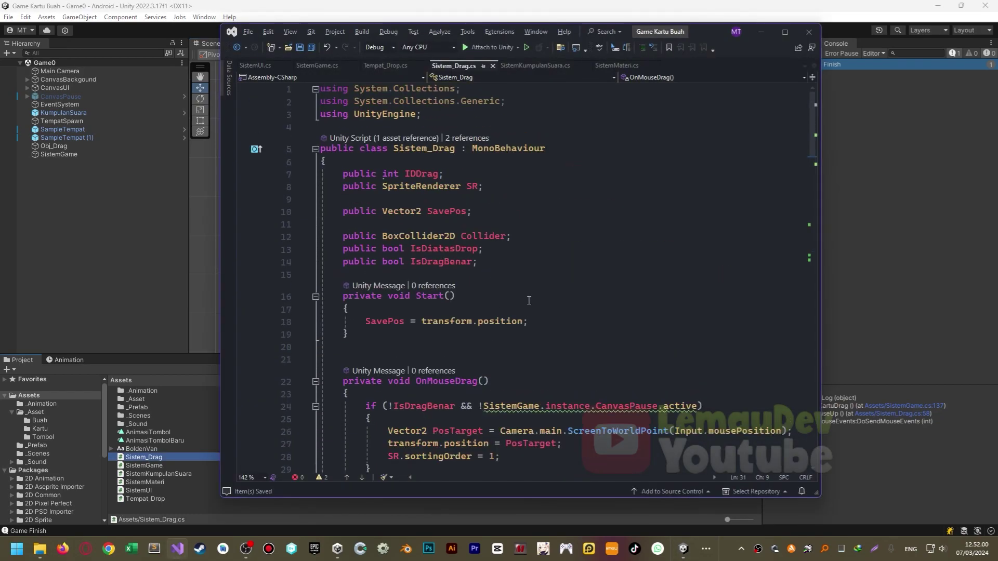
scroll(528, 300, down, 6)
Change SR.sortingOrder from 1 to 5 on line 28 in OnMouseDrag and save.
click(517, 232)
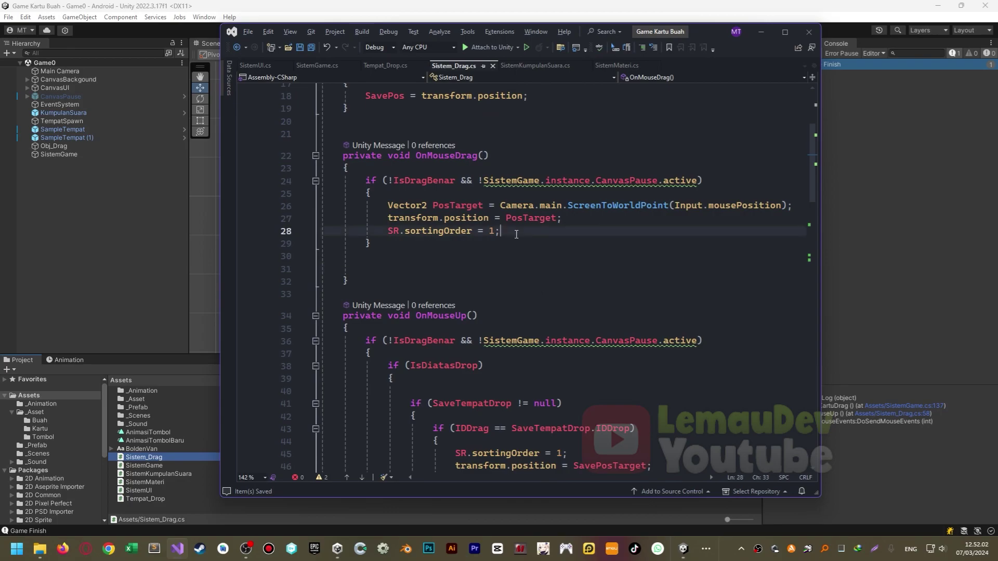
key(BackSpace)
text(5)
key(ctrl+s)
scroll(519, 238, down, 6)
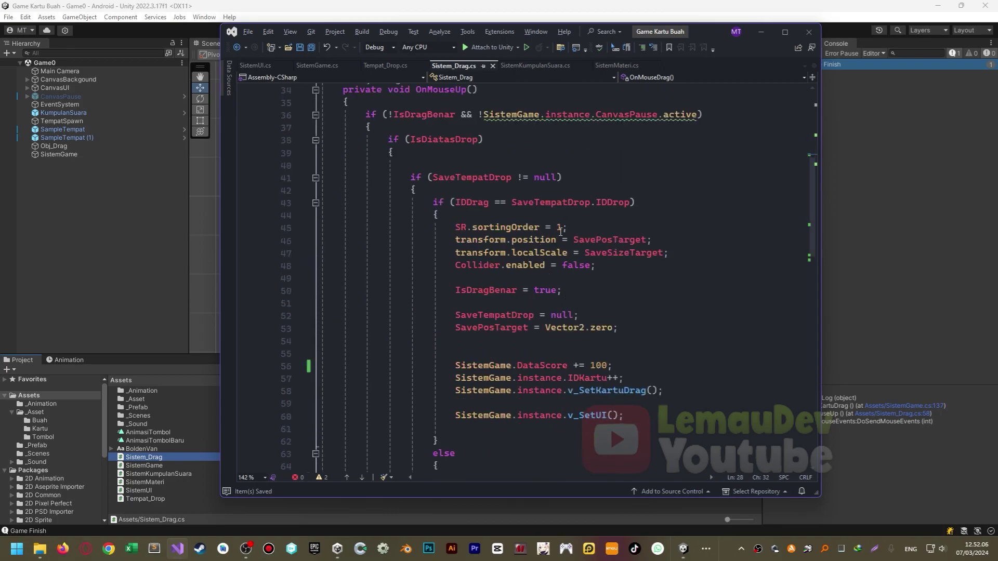
scroll(575, 270, down, 1)
scroll(598, 291, down, 2)
scroll(623, 314, down, 2)
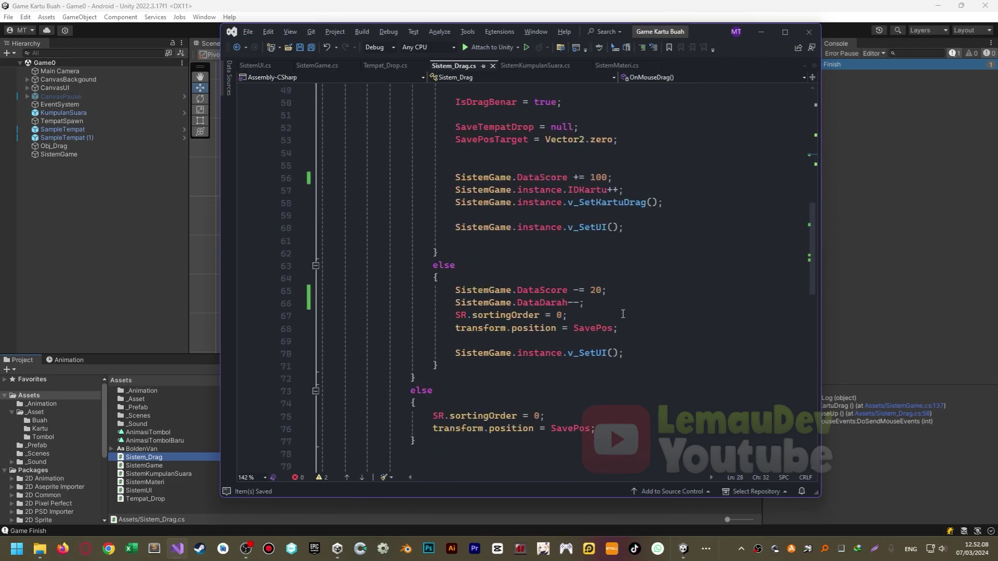
scroll(577, 319, up, 5)
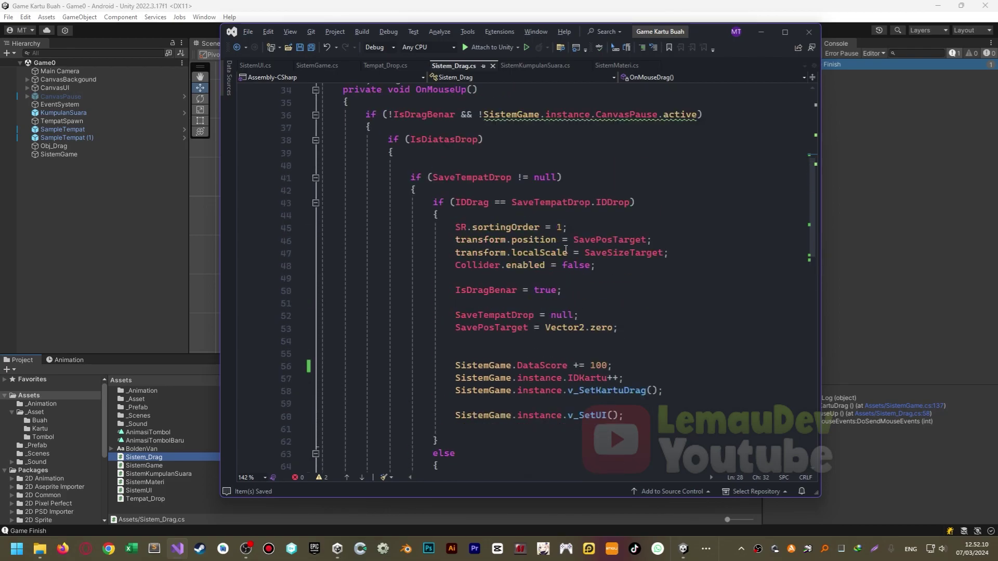
scroll(566, 251, up, 3)
click(367, 22)
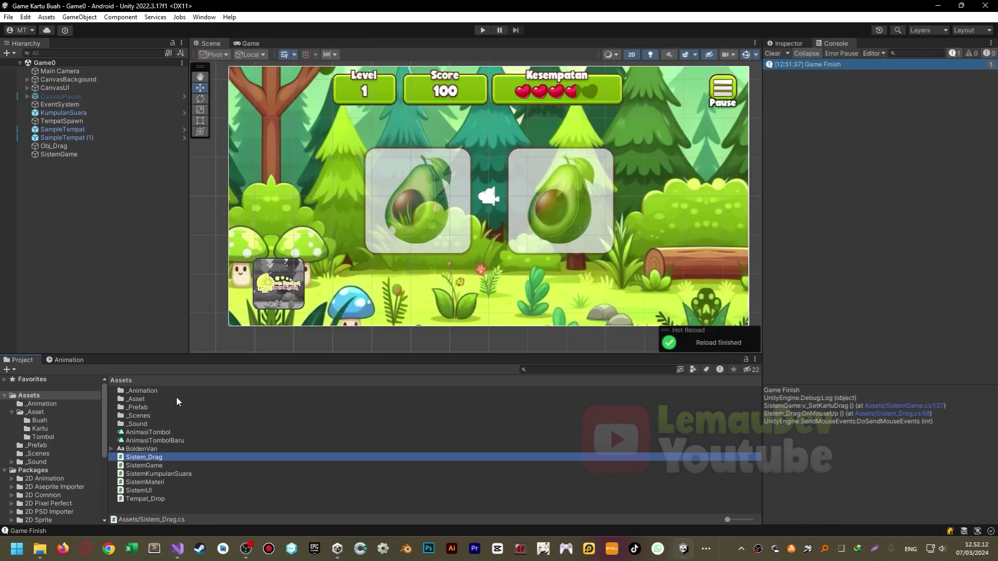
key(ctrl+p)
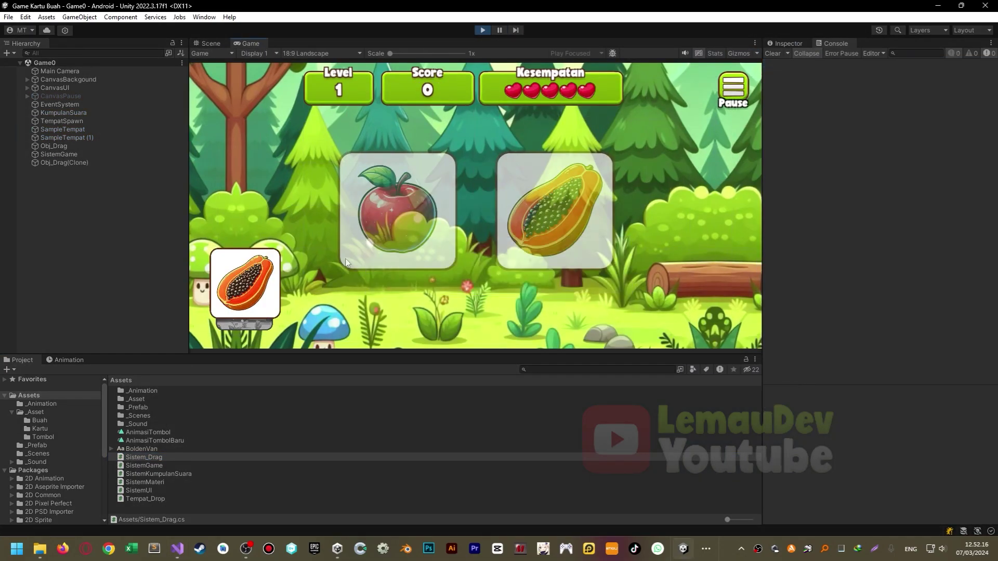
drag(241, 285, 555, 211)
mouse_move(245, 301)
mouse_down()
mouse_move(416, 293)
mouse_move(508, 189)
mouse_up()
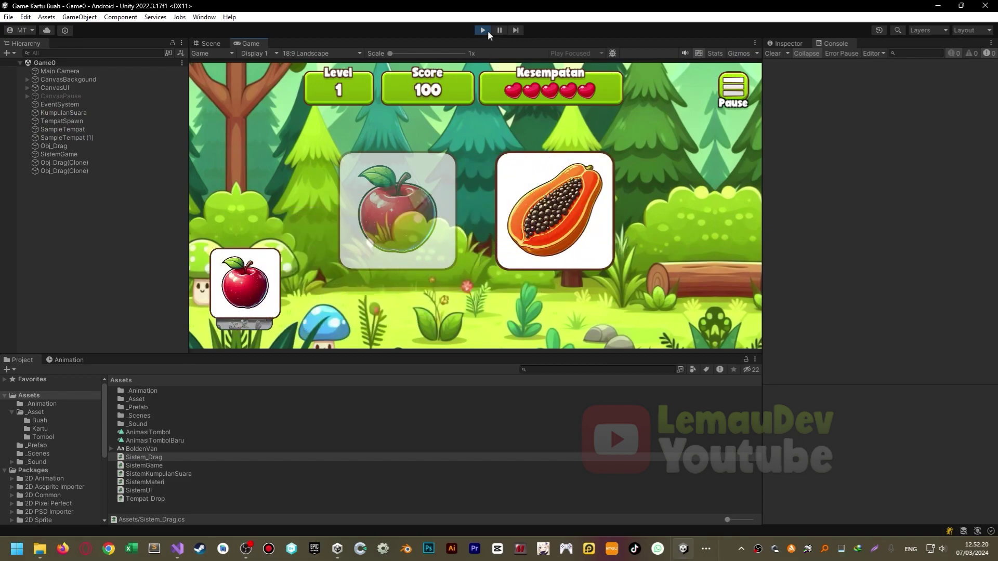
click(486, 30)
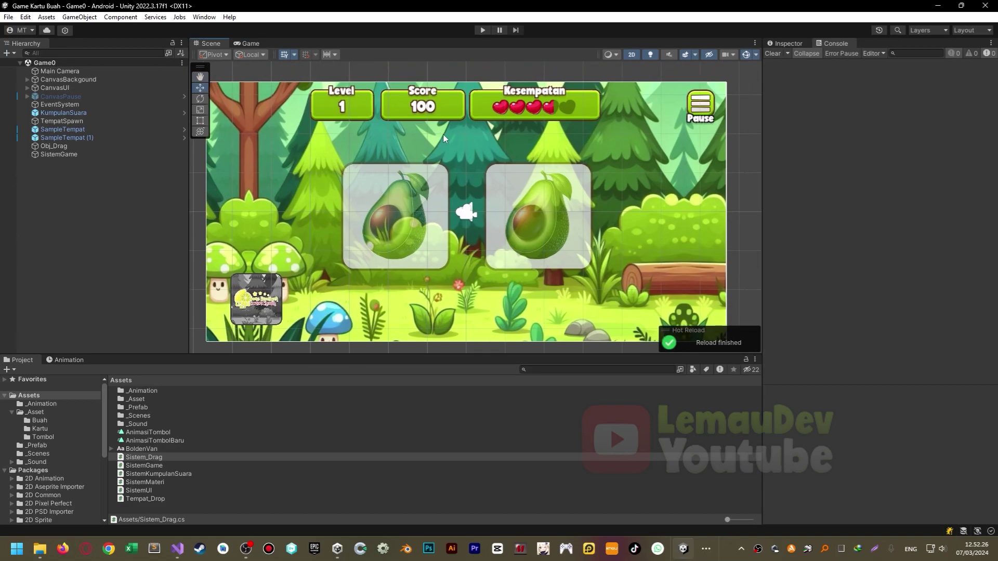
middle_drag(445, 138, 418, 152)
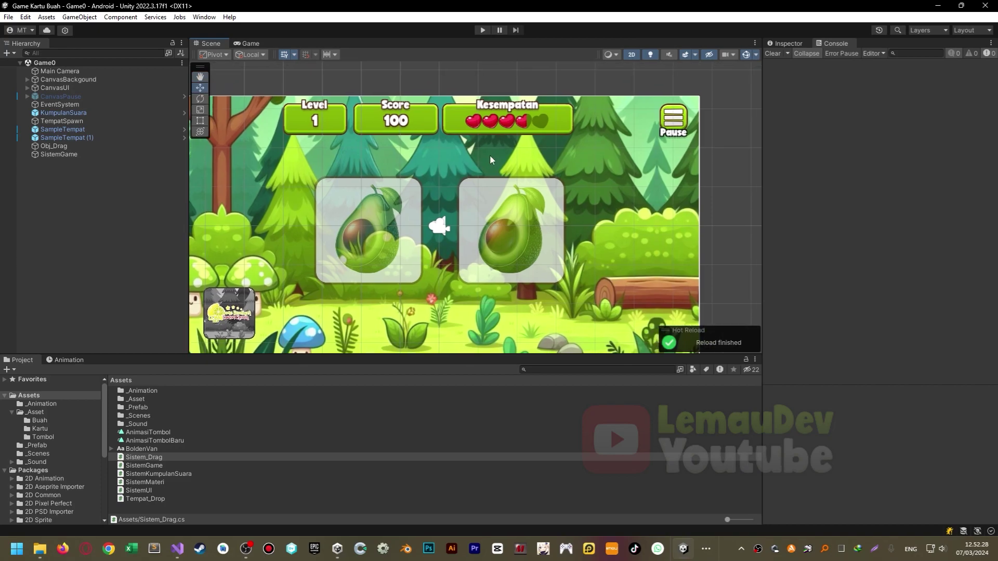
scroll(513, 151, down, 1)
scroll(513, 148, down, 1)
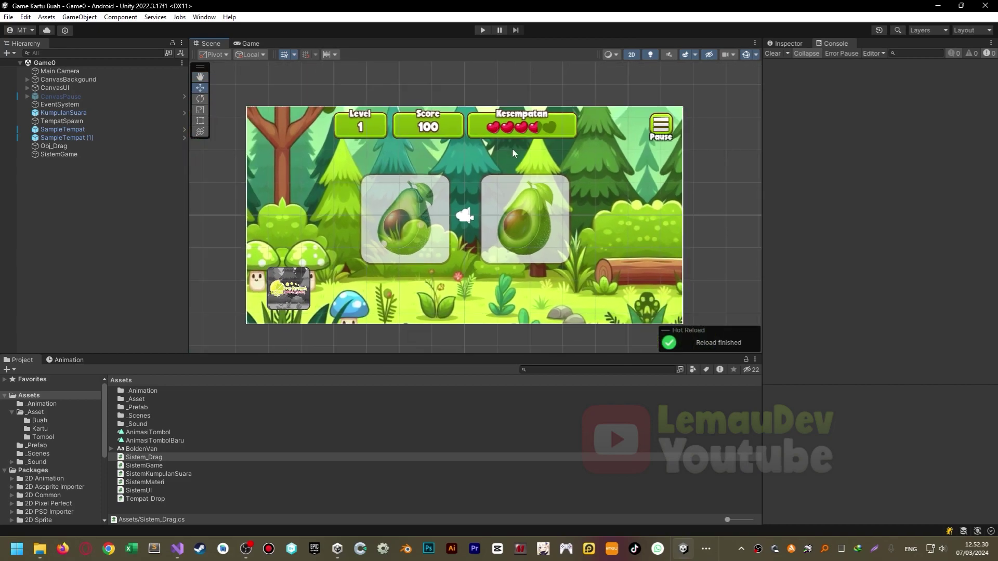